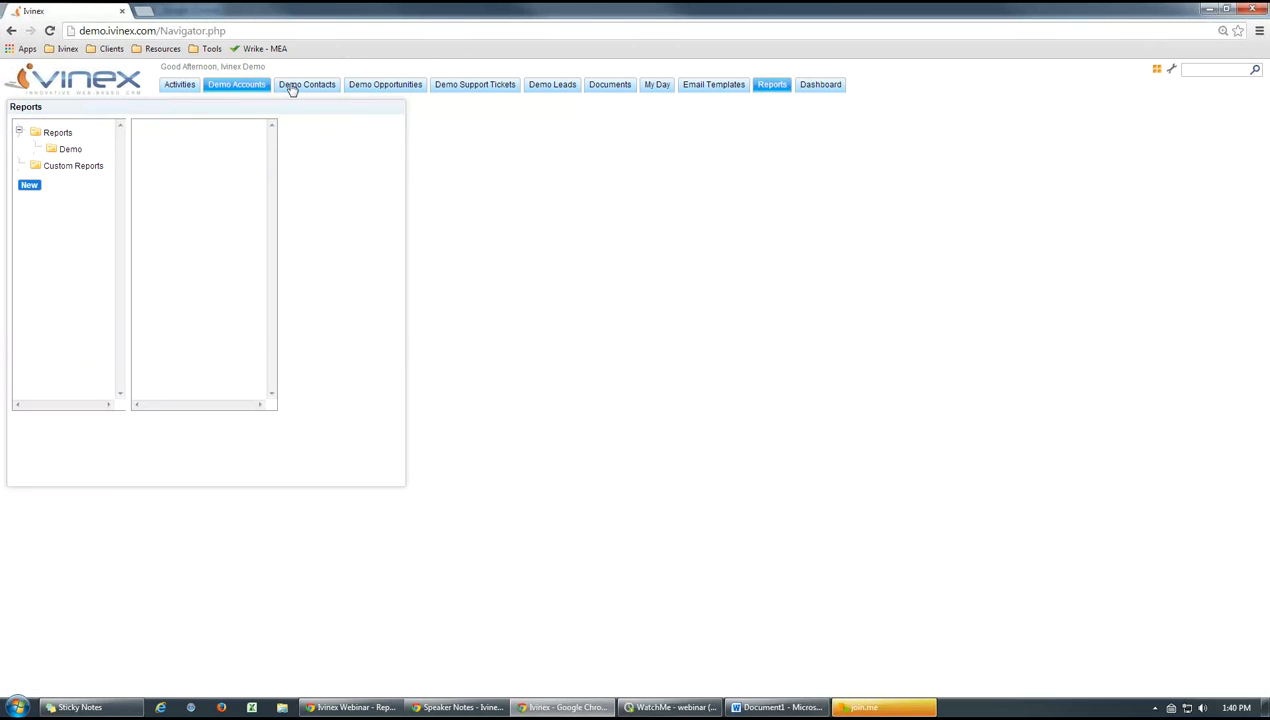
Examine the BlueBird Manufacturing account and the first contact in Demo Contacts, including their linked records
left_click(248, 86)
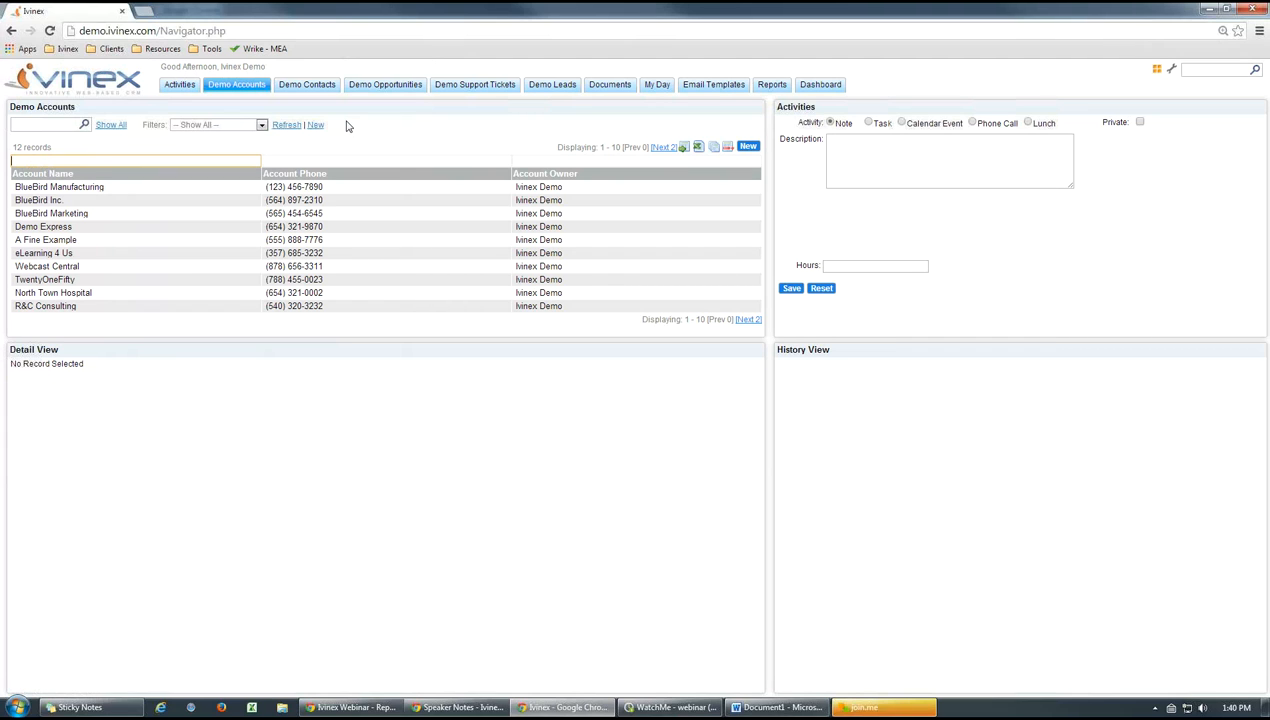
left_click(172, 191)
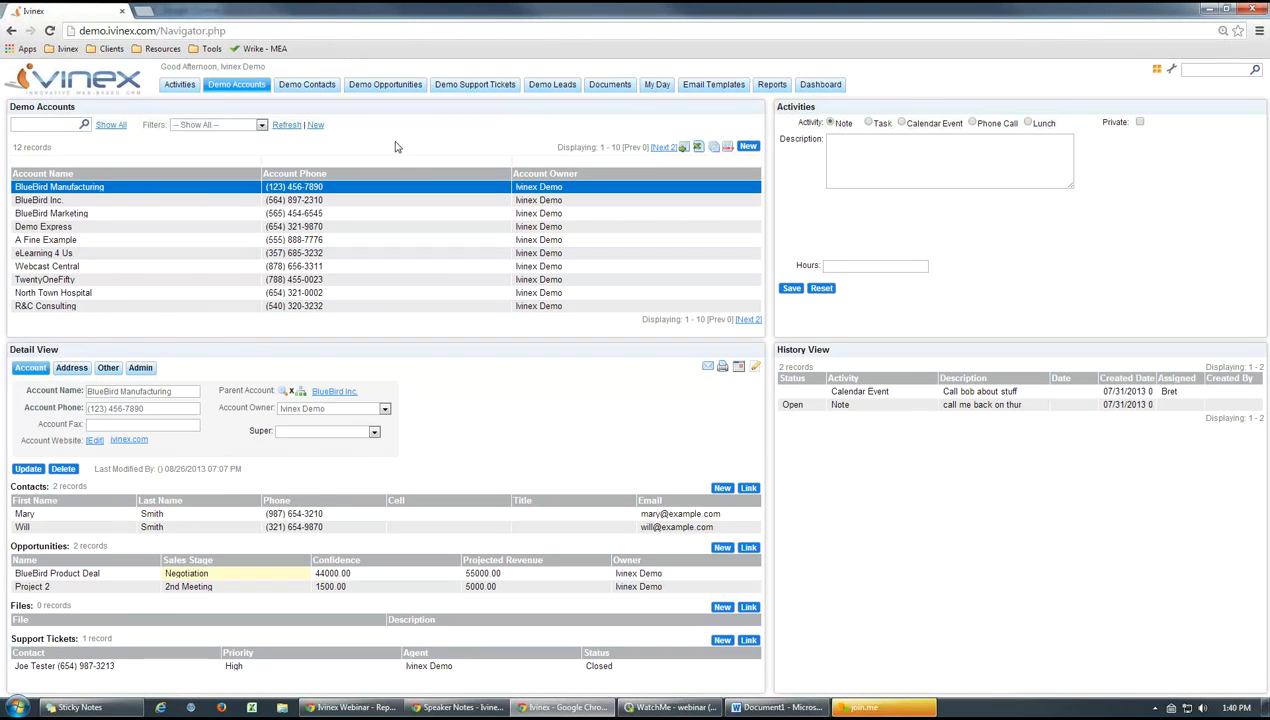
left_click(309, 87)
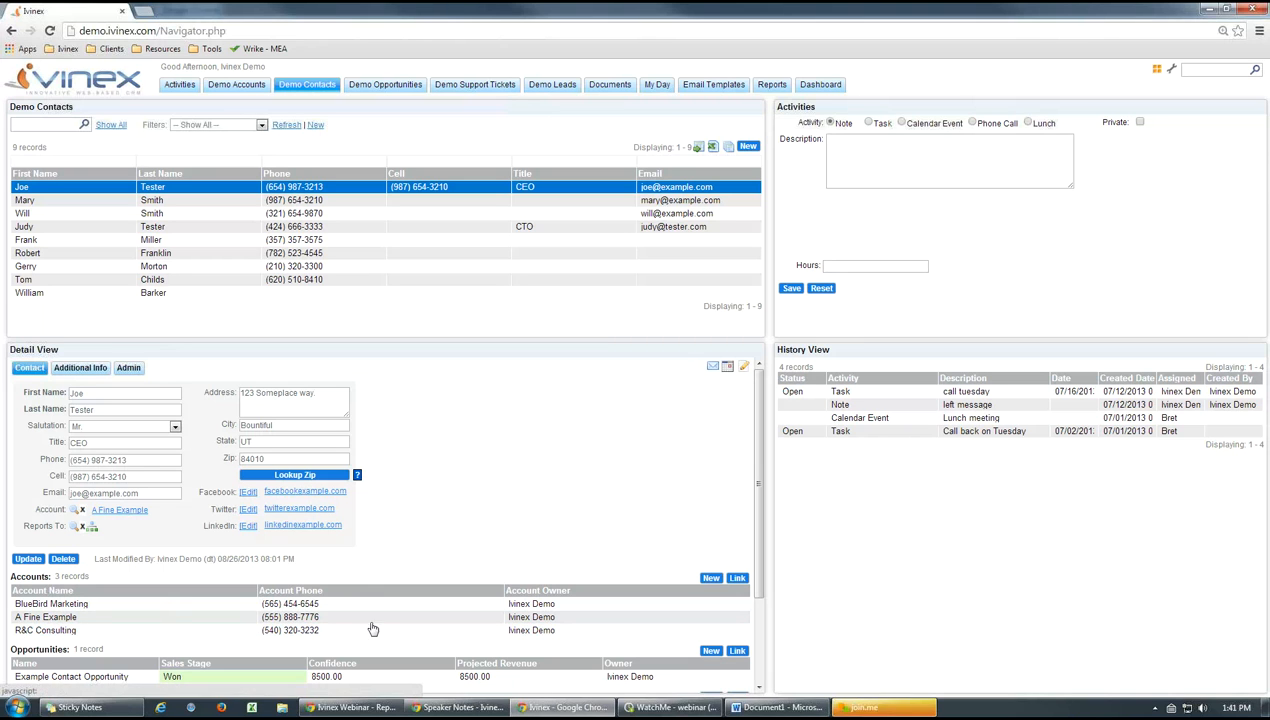
left_click(230, 88)
left_click(272, 187)
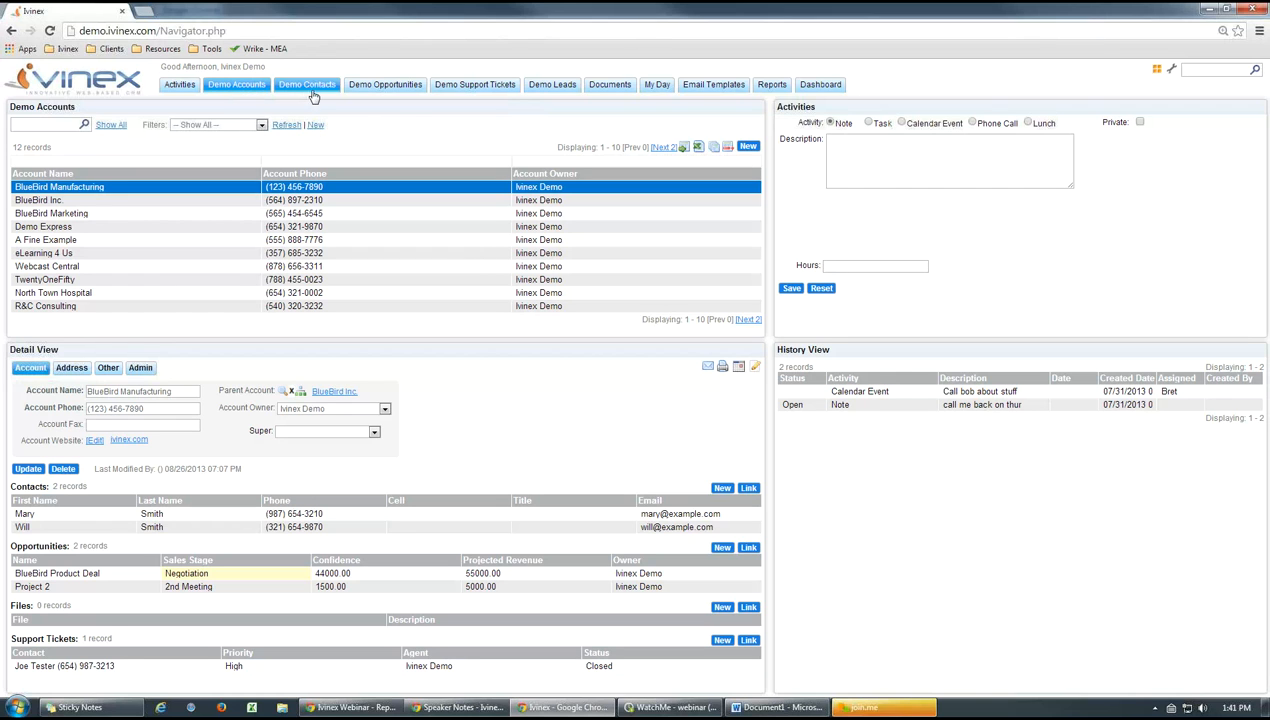
Open DEMO Simple Report from the Demo report folder, narrow its window and move it clear of the report list
left_click(762, 85)
left_click(67, 149)
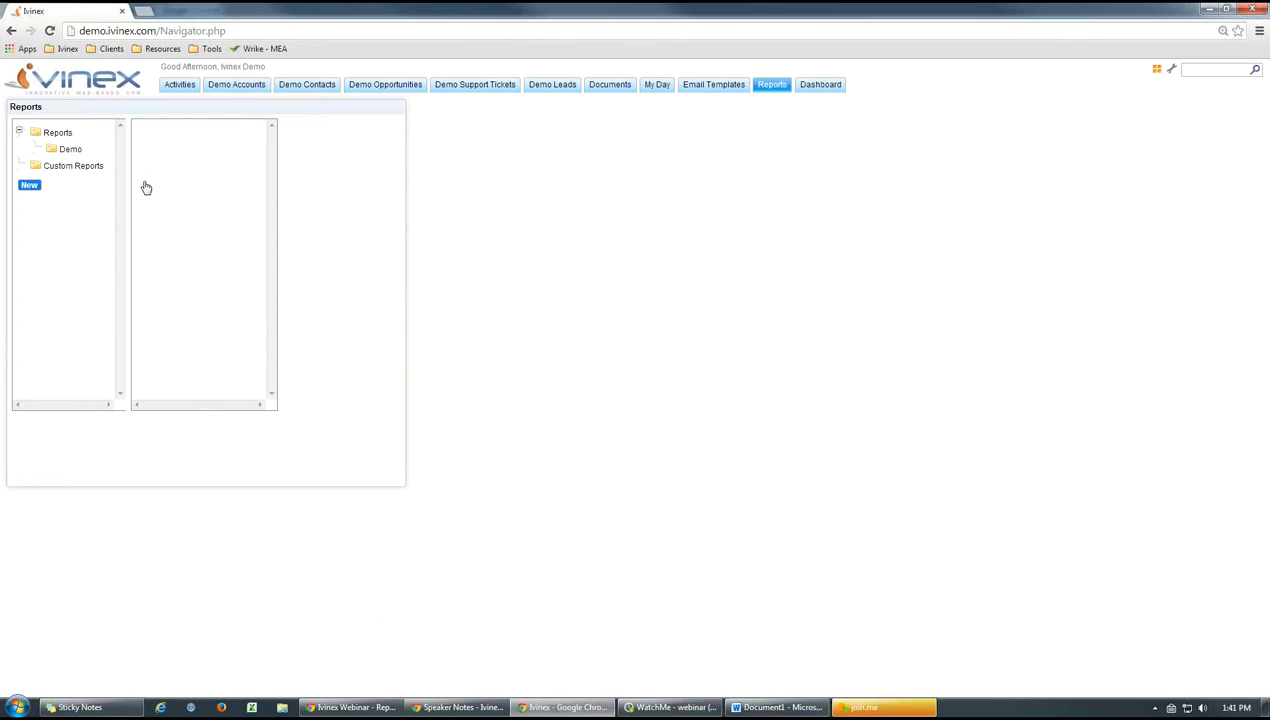
left_click(180, 137)
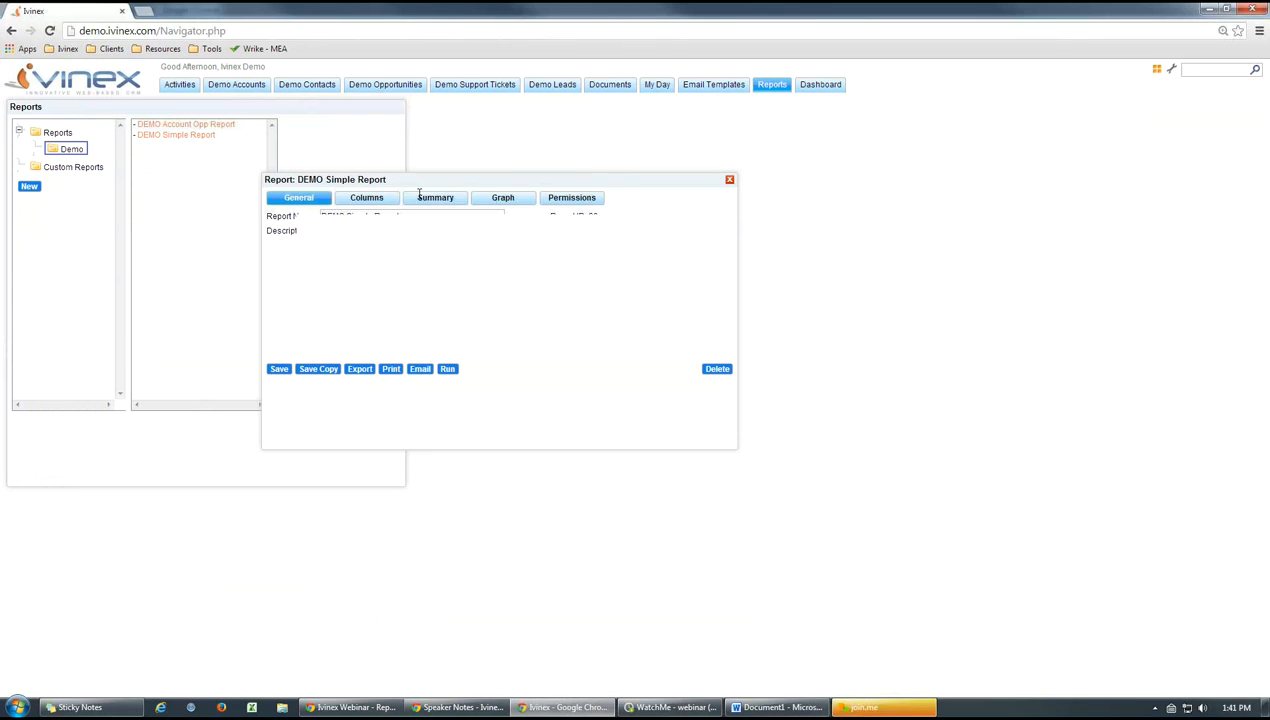
left_click_drag(411, 179, 321, 178)
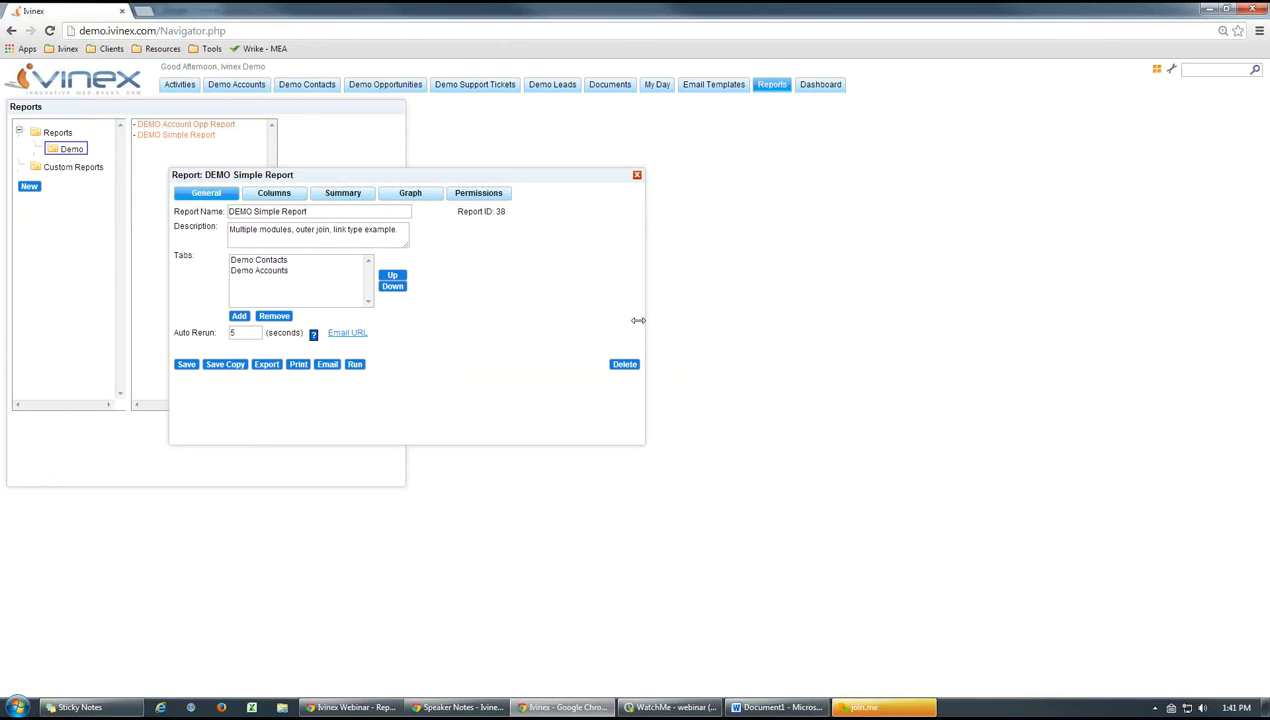
left_click_drag(634, 319, 550, 320)
left_click_drag(366, 176, 373, 175)
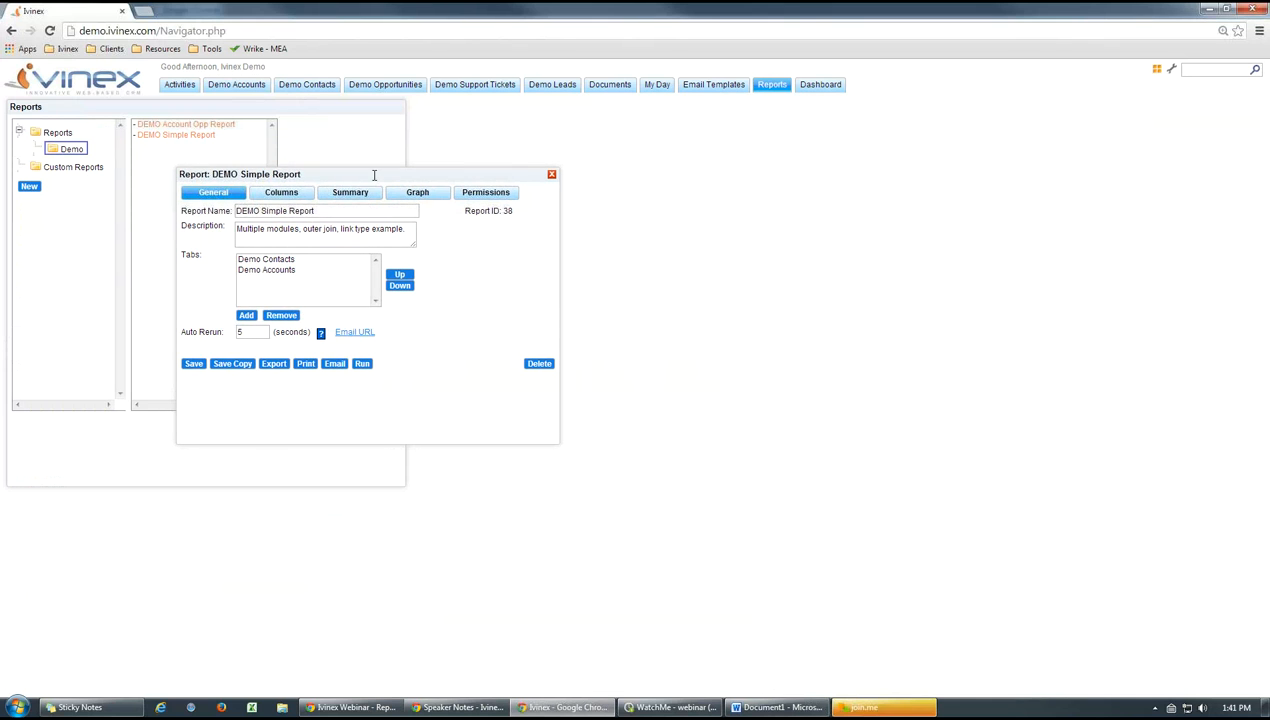
key("alt+Tab")
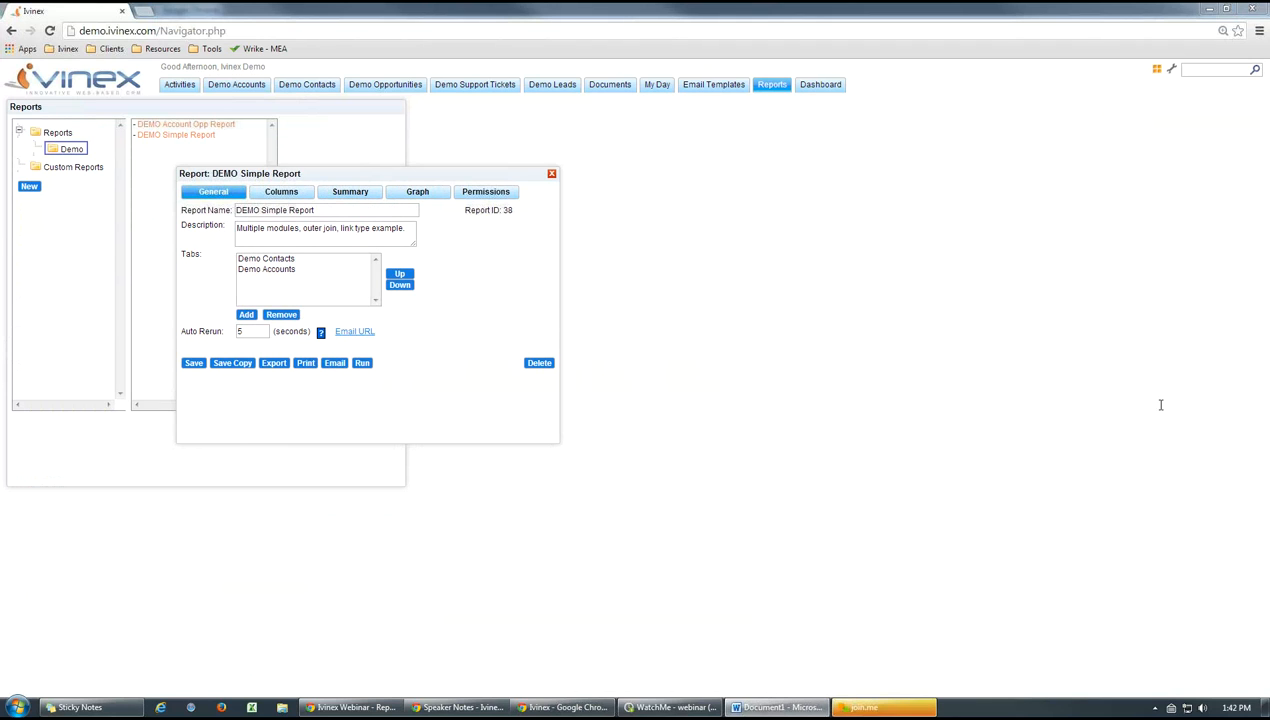
left_click(550, 302)
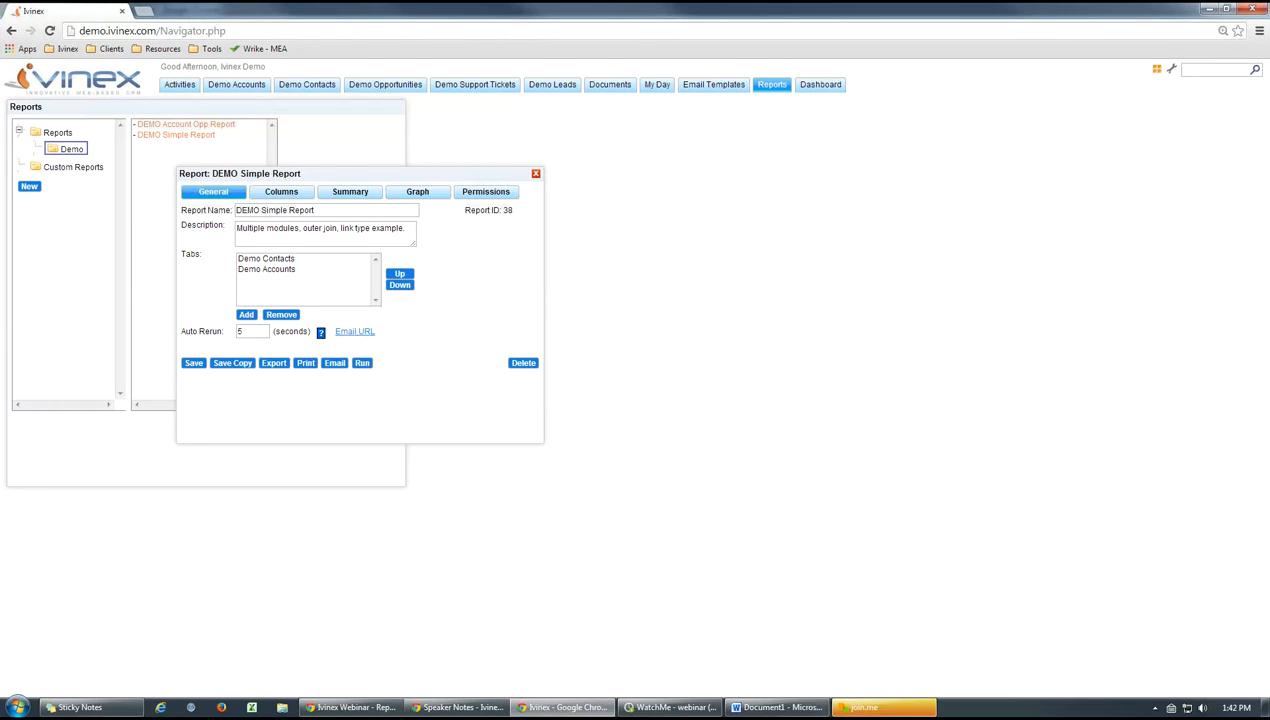
key("alt+Tab")
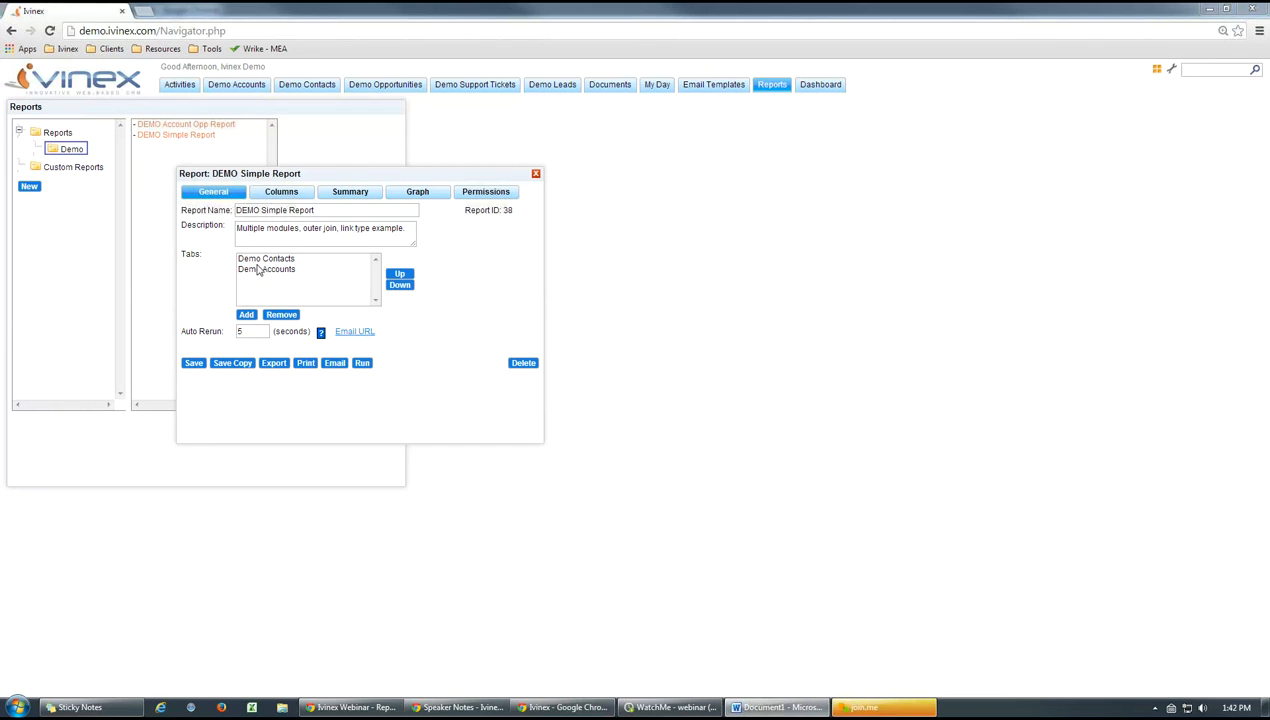
left_click_drag(254, 175, 842, 179)
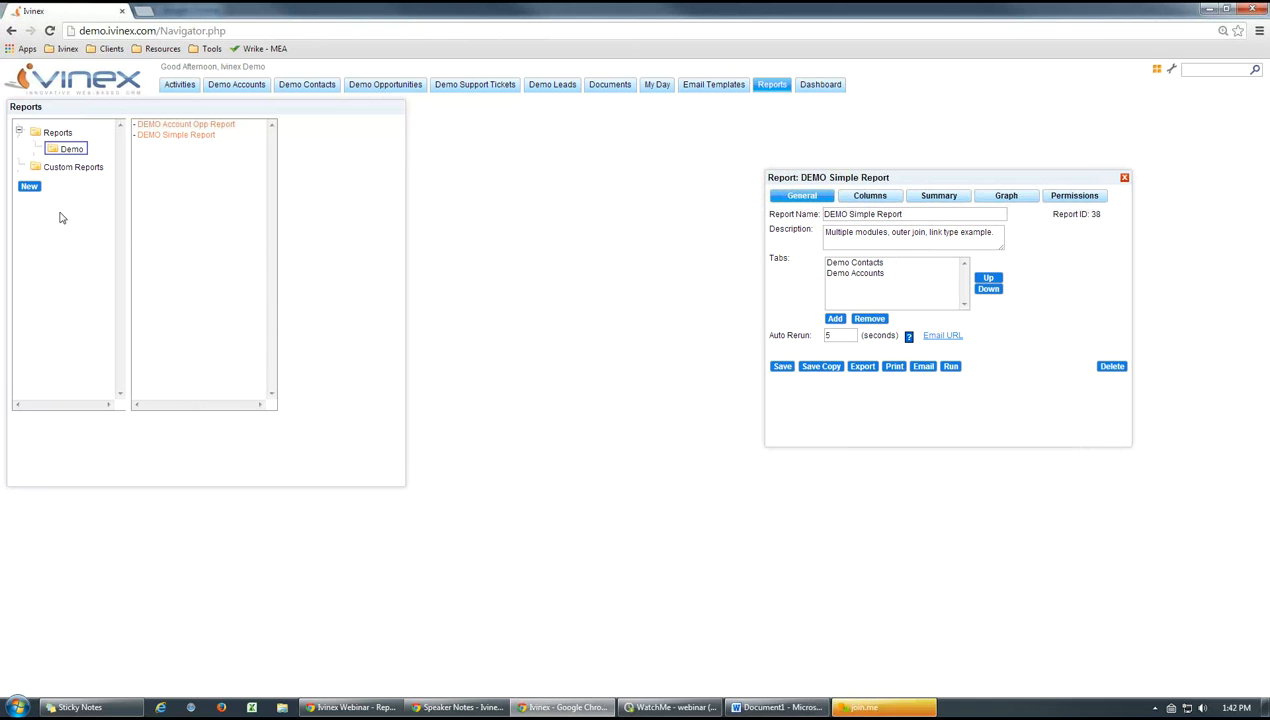
View a blank new report form and the reports in the main Reports folder, leaving no report window open
left_click(29, 187)
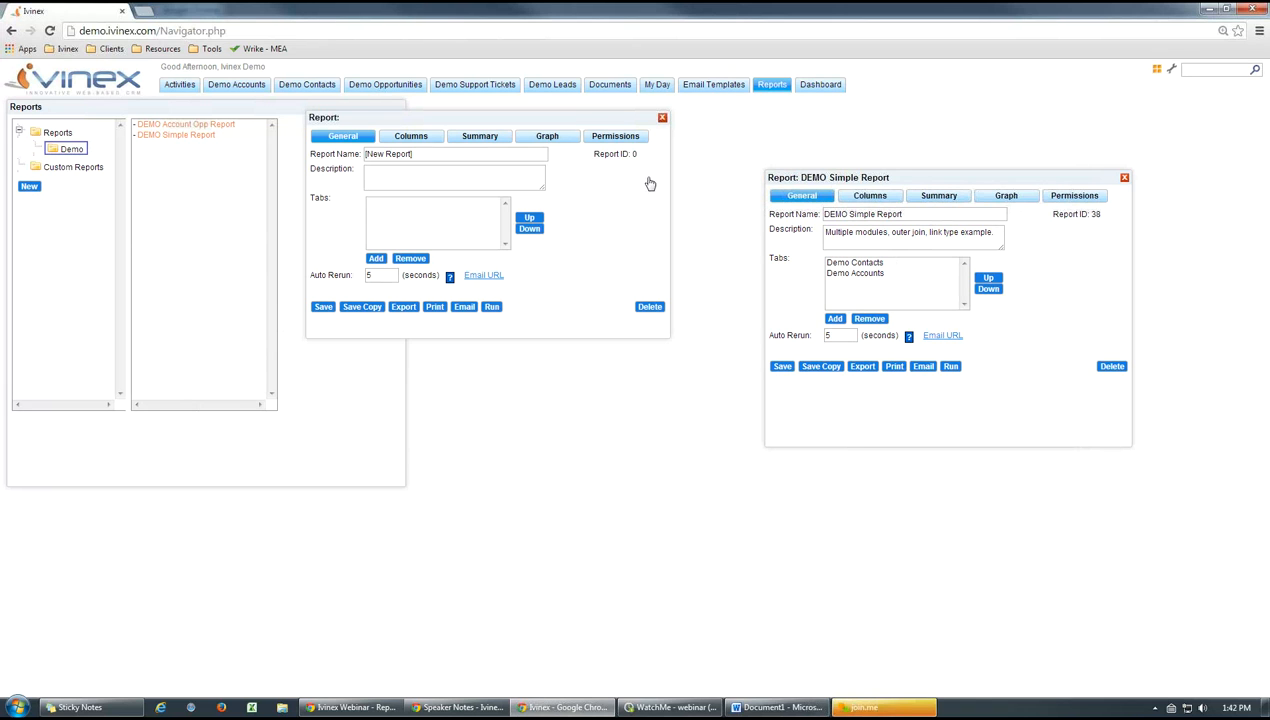
left_click(657, 128)
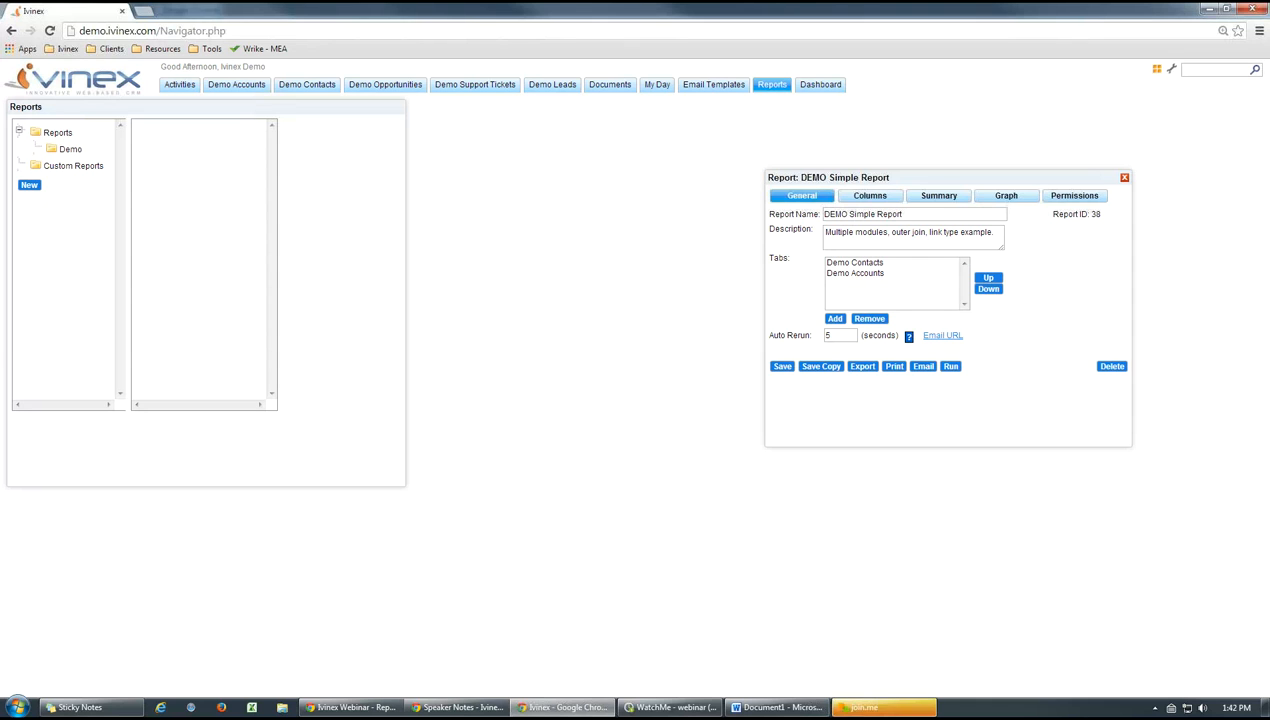
left_click(46, 134)
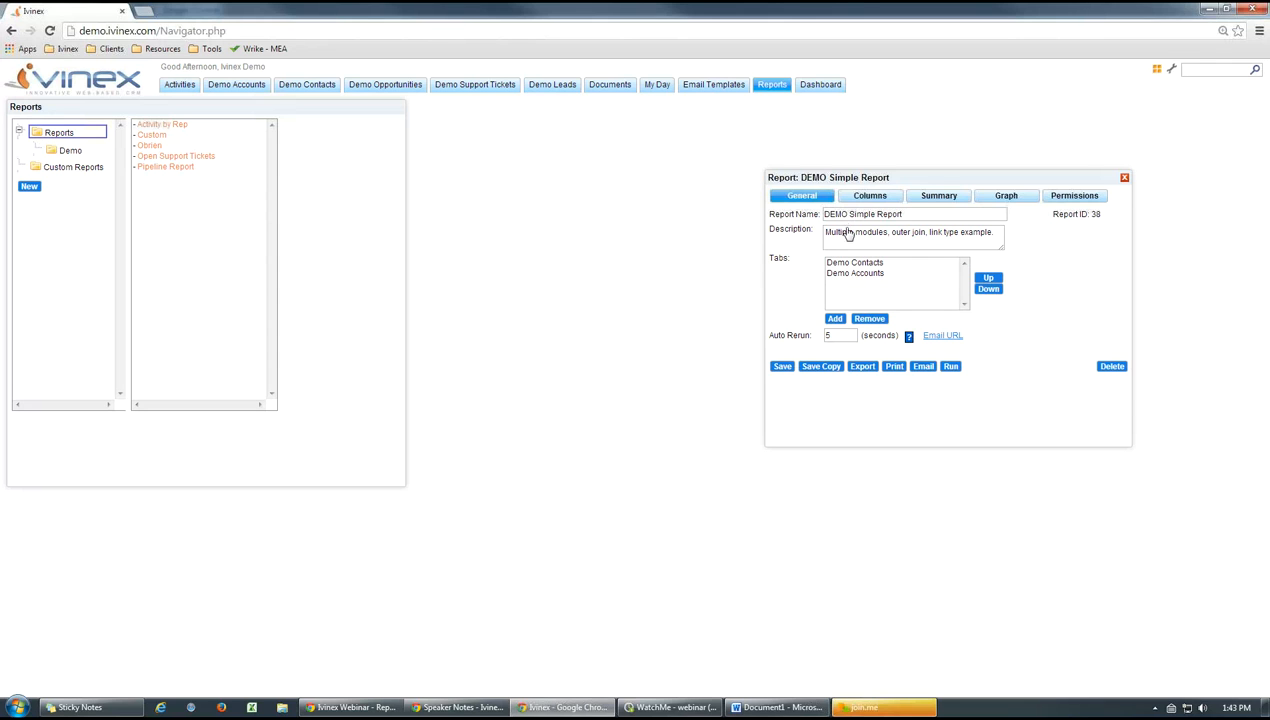
left_click(1125, 179)
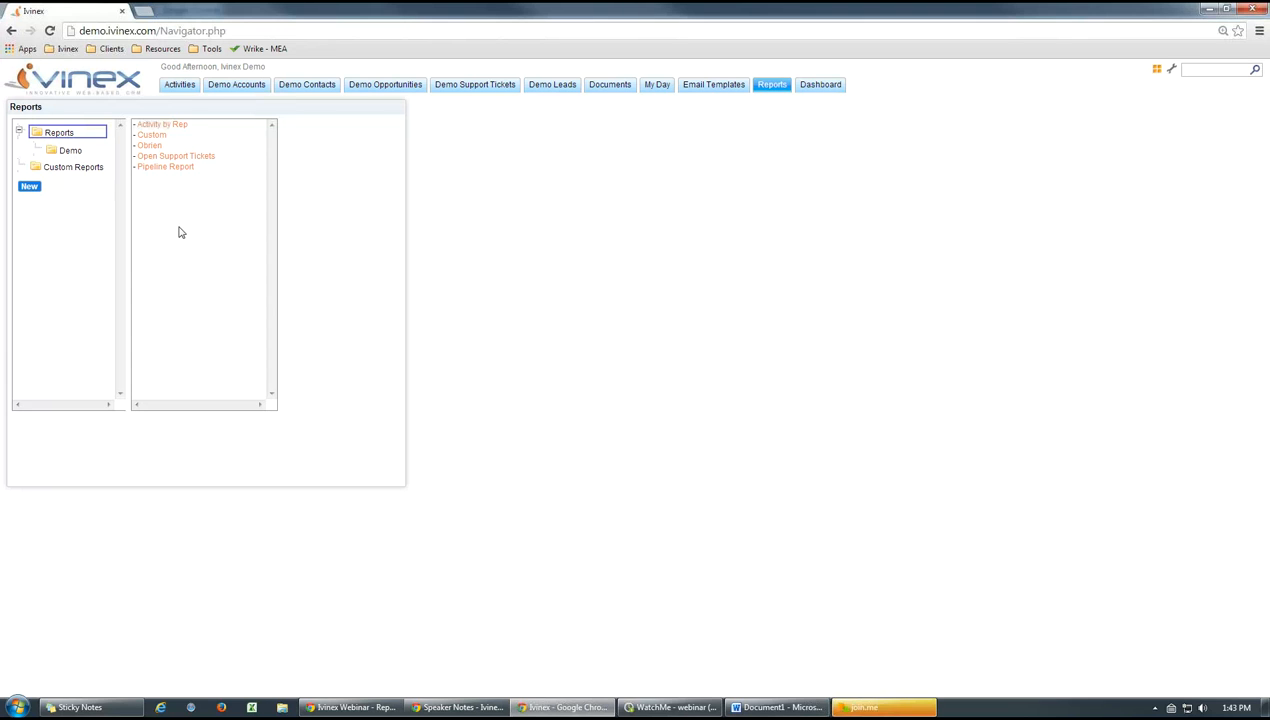
Reopen DEMO Simple Report from the Demo folder beside the report list and review its name, description and tabs
left_click(64, 152)
left_click(177, 136)
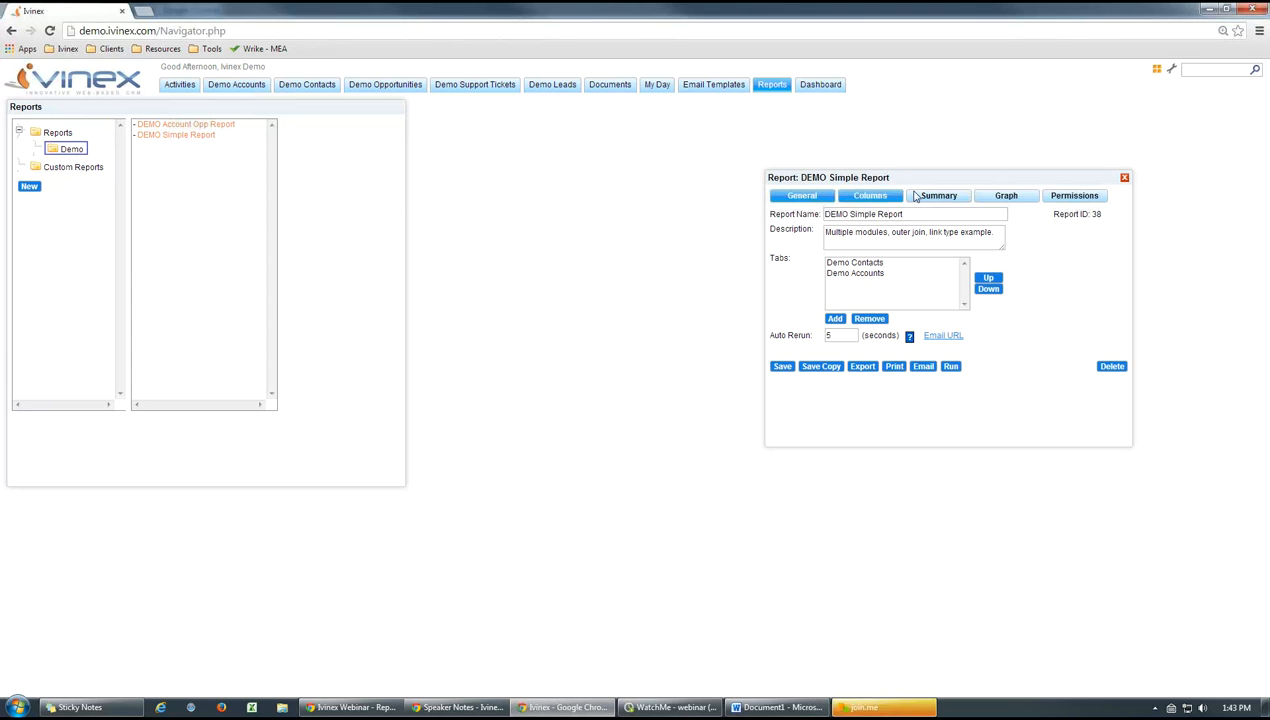
left_click_drag(800, 174, 344, 156)
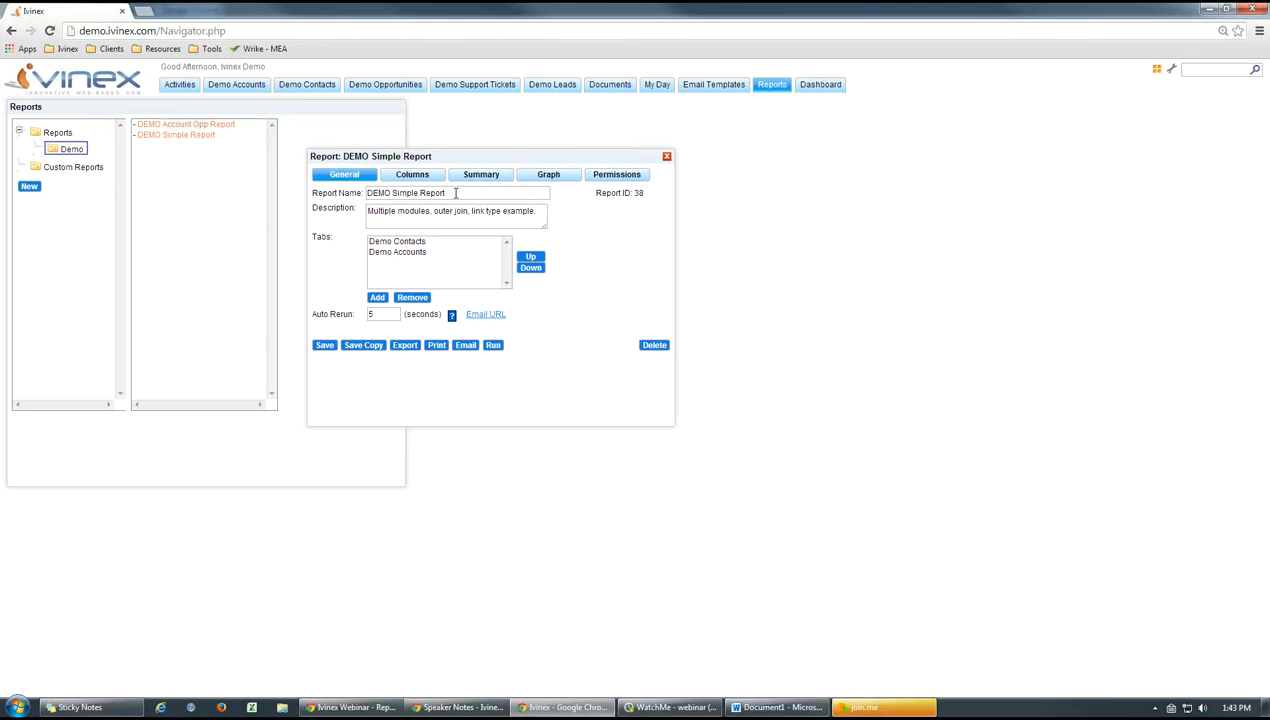
left_click_drag(455, 193, 345, 196)
left_click(420, 221)
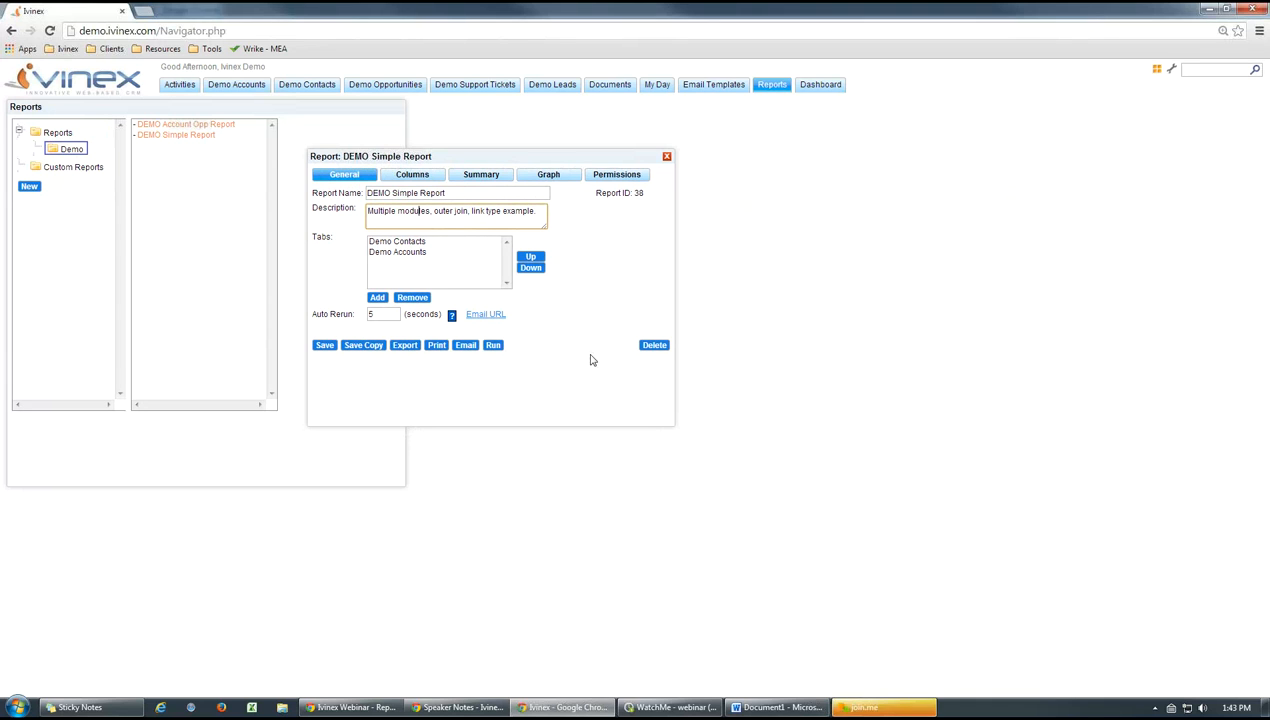
left_click_drag(337, 242, 312, 238)
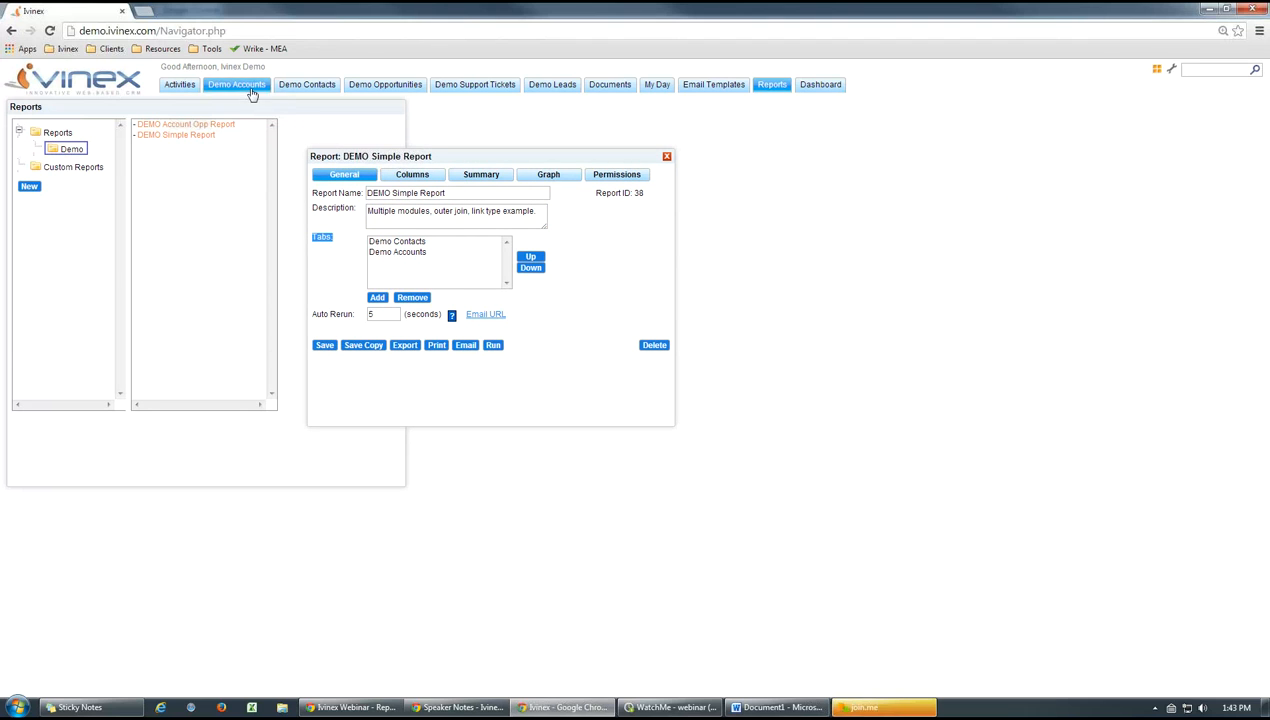
Examine the tab choices and link types offered when adding a tab to the report, without adding one
left_click(378, 300)
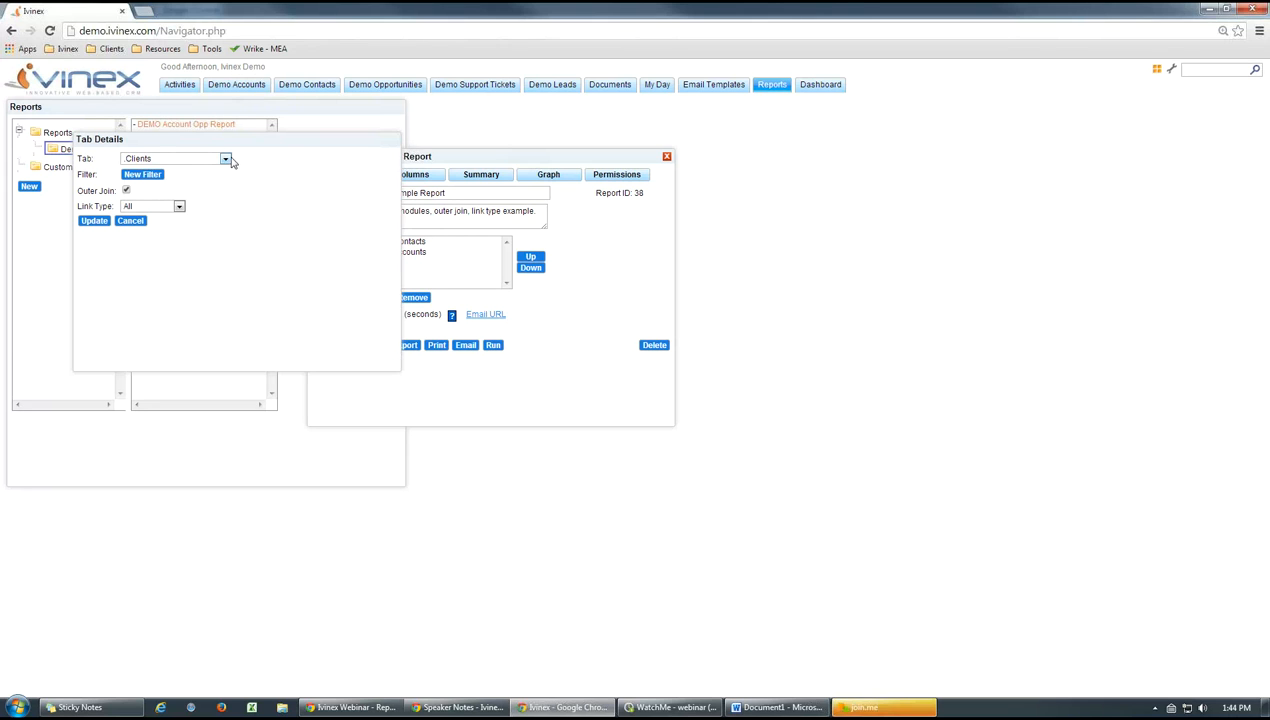
left_click(226, 159)
scroll(232, 204, "down", 3)
scroll(232, 204, "up", 5)
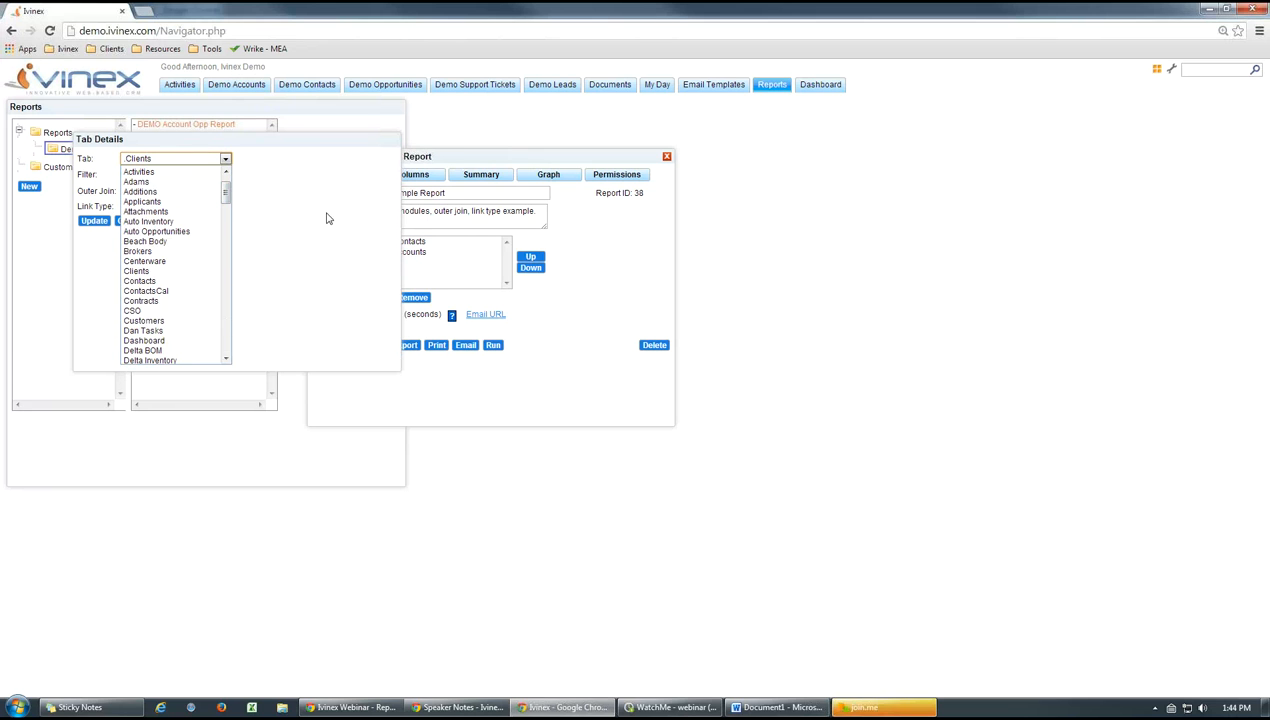
left_click(326, 218)
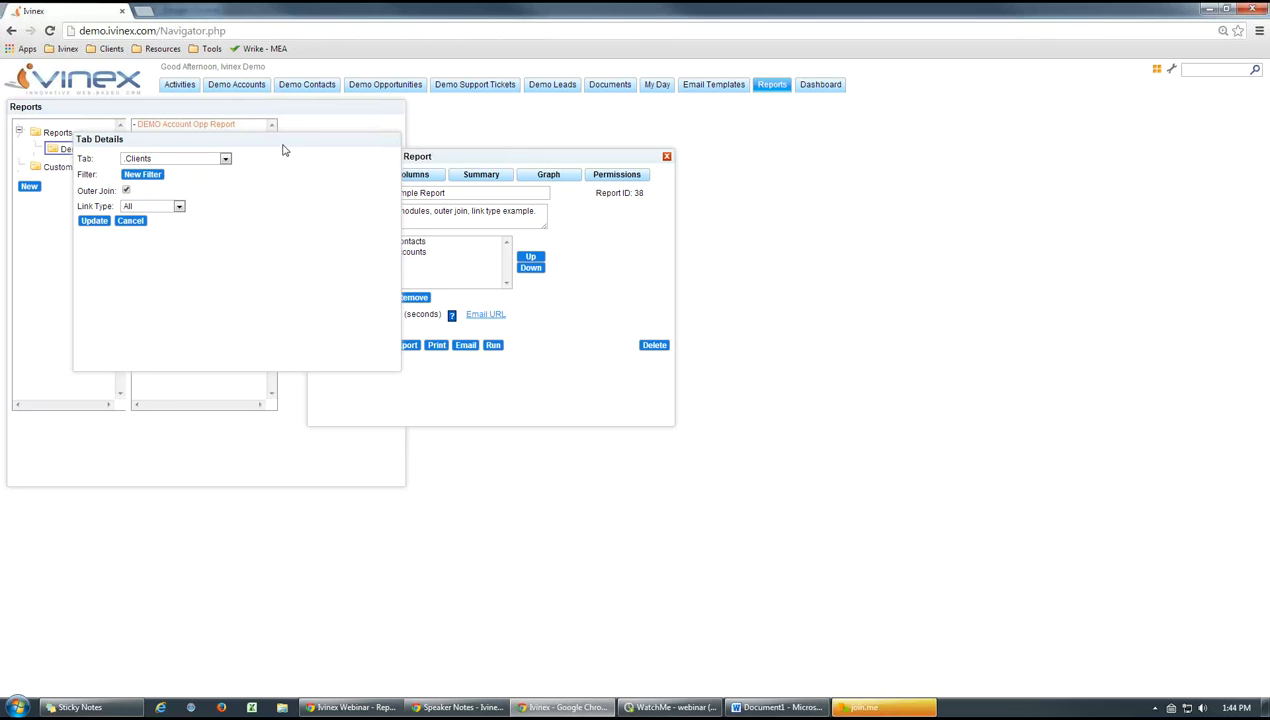
left_click_drag(289, 145, 338, 188)
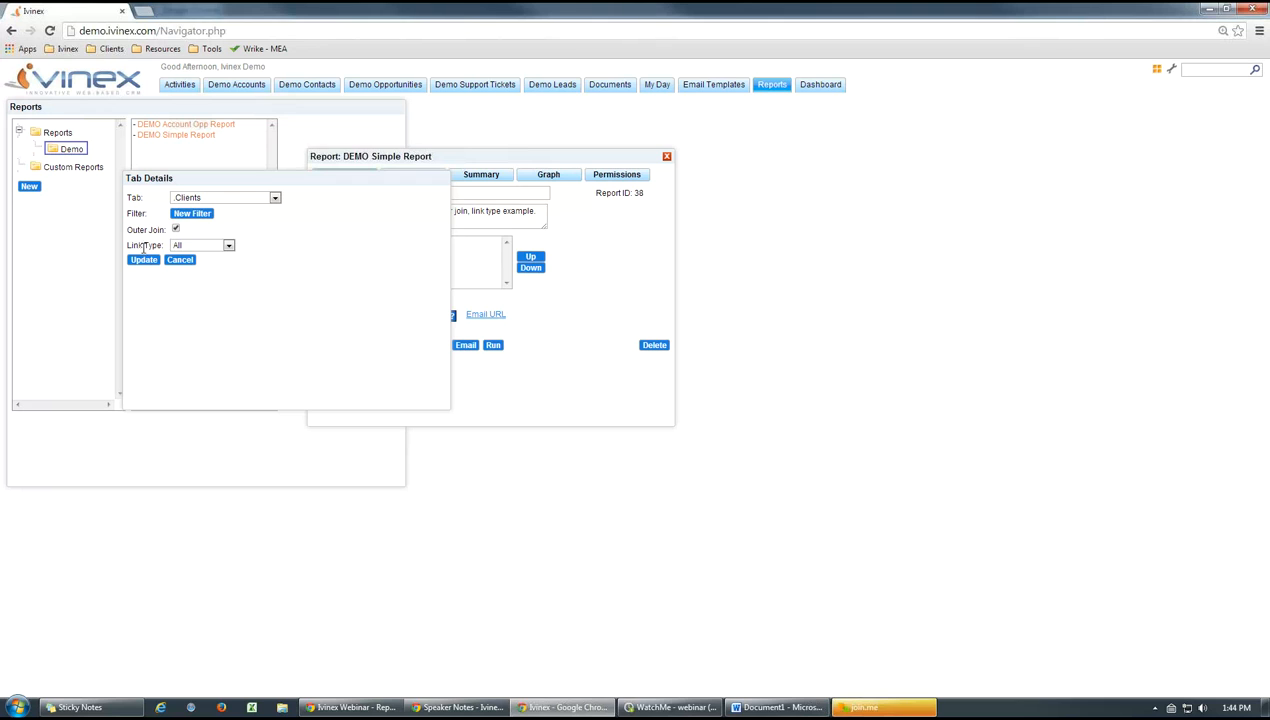
left_click(229, 246)
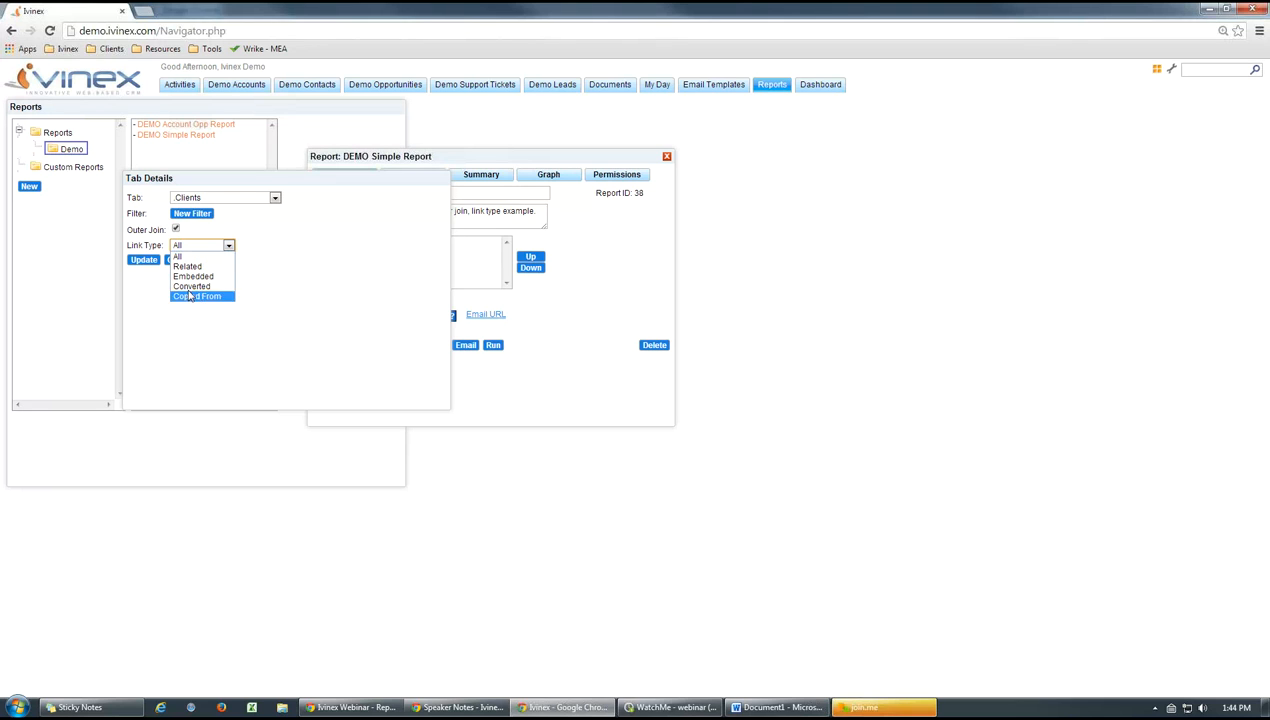
left_click(308, 271)
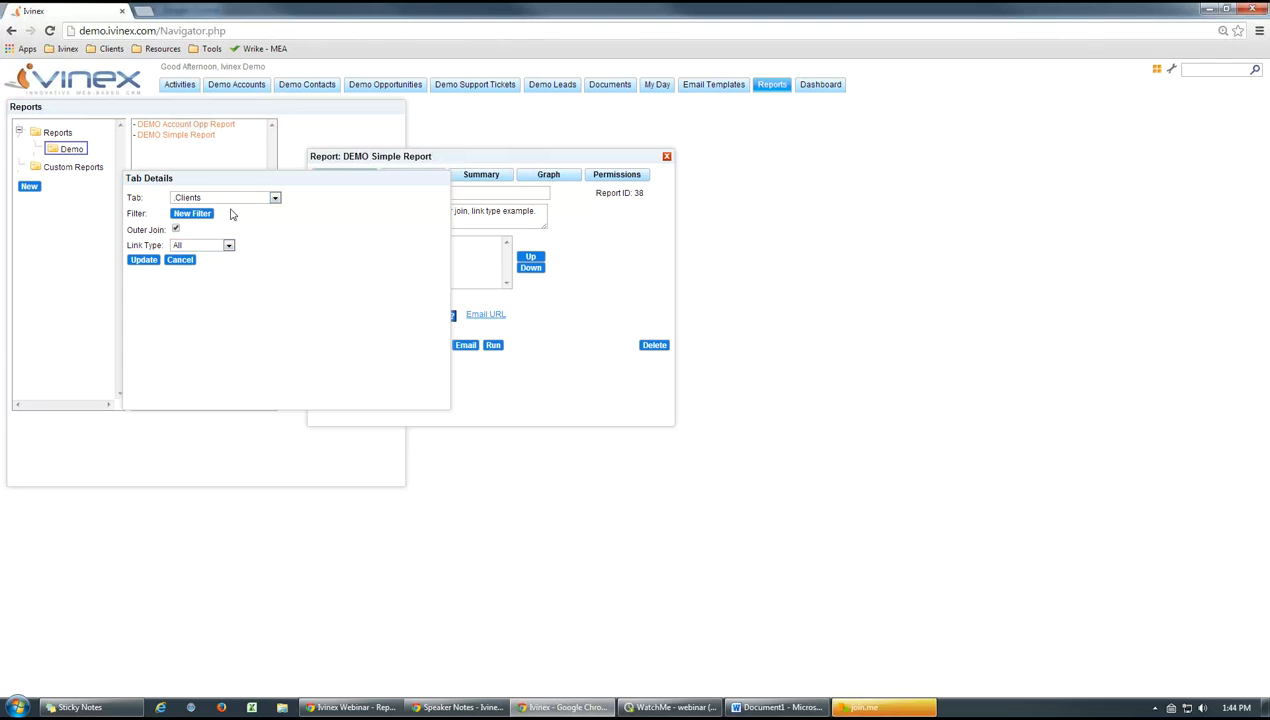
left_click(182, 260)
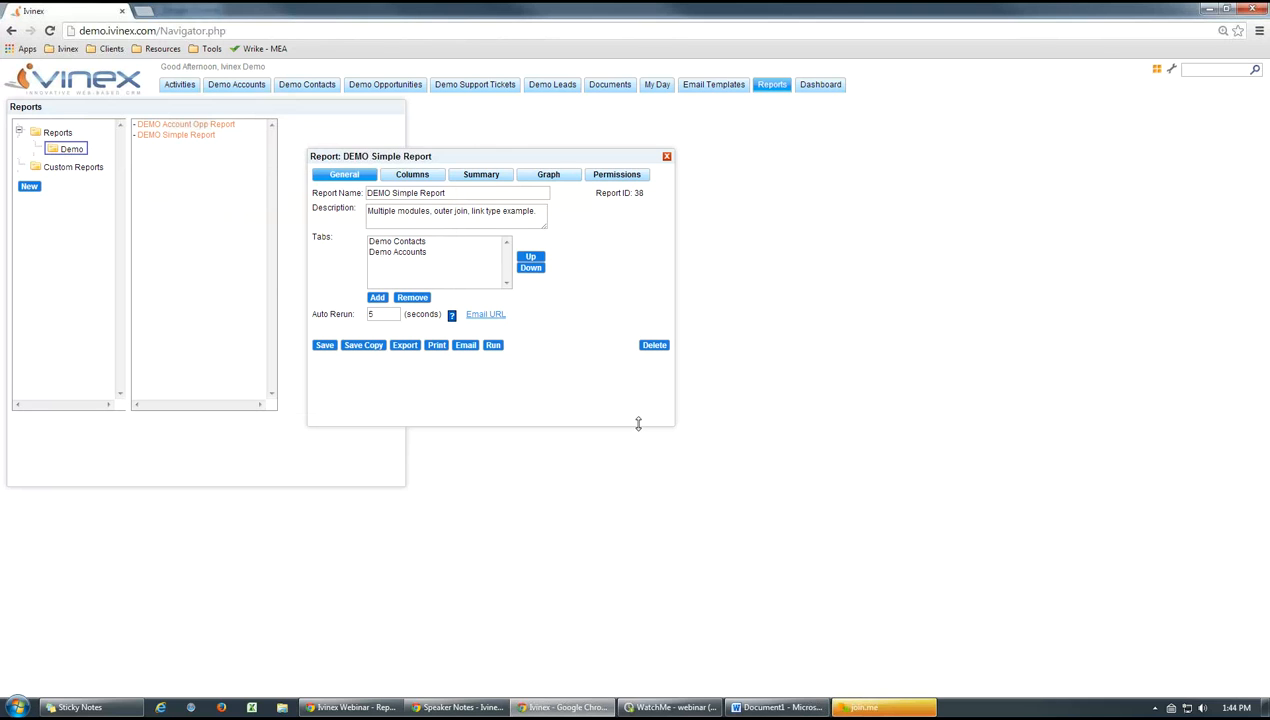
Shorten the report window and examine the Demo Contacts tab's filter, outer join and link type settings
left_click_drag(638, 424, 638, 382)
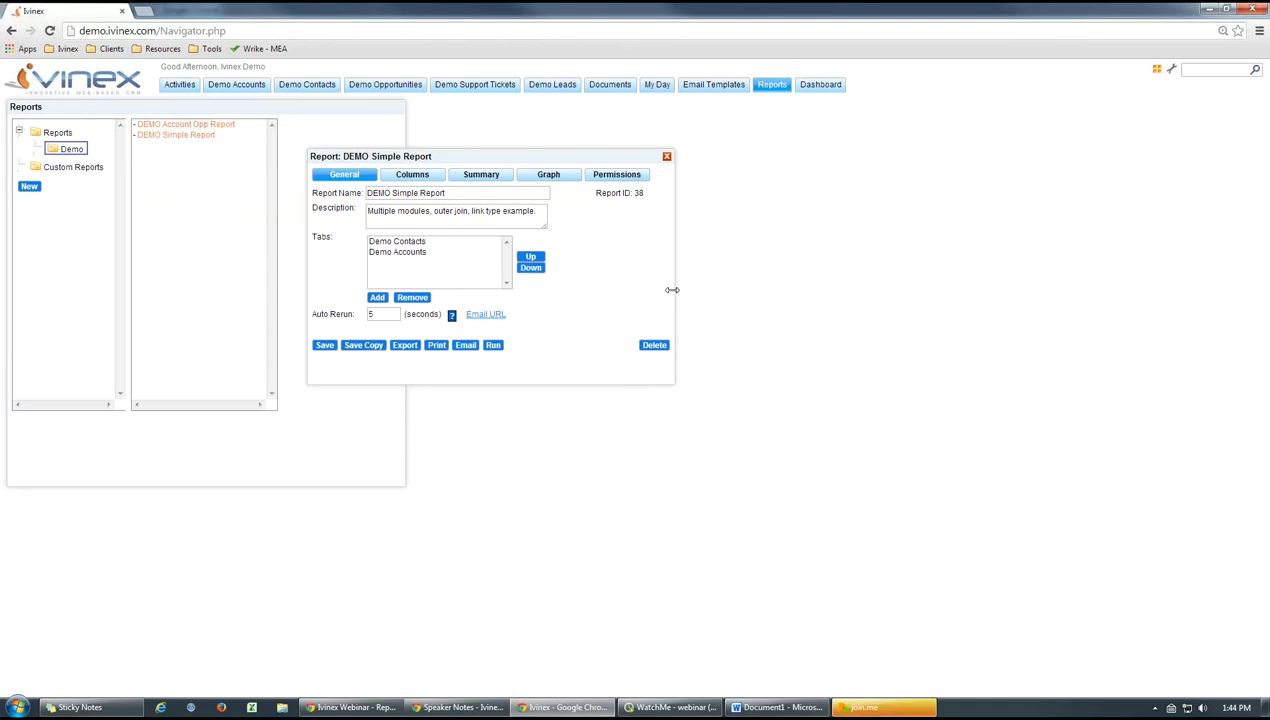
left_click(408, 243)
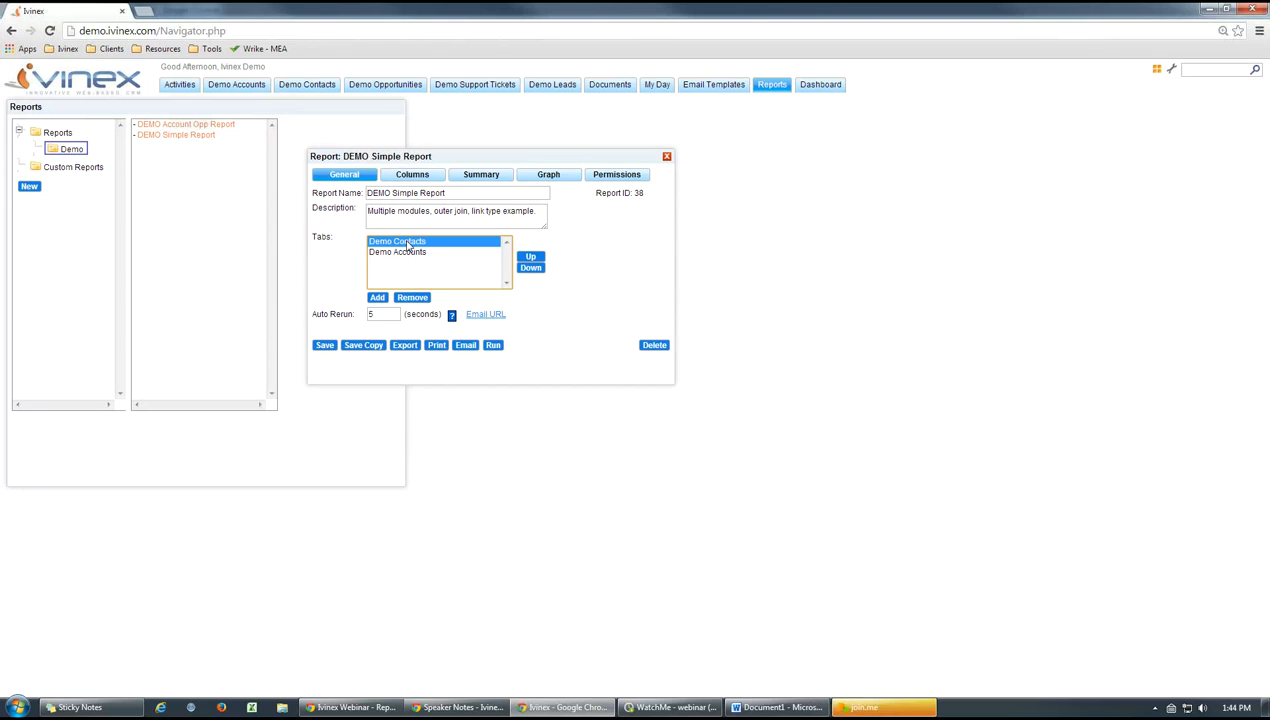
double_click(408, 243)
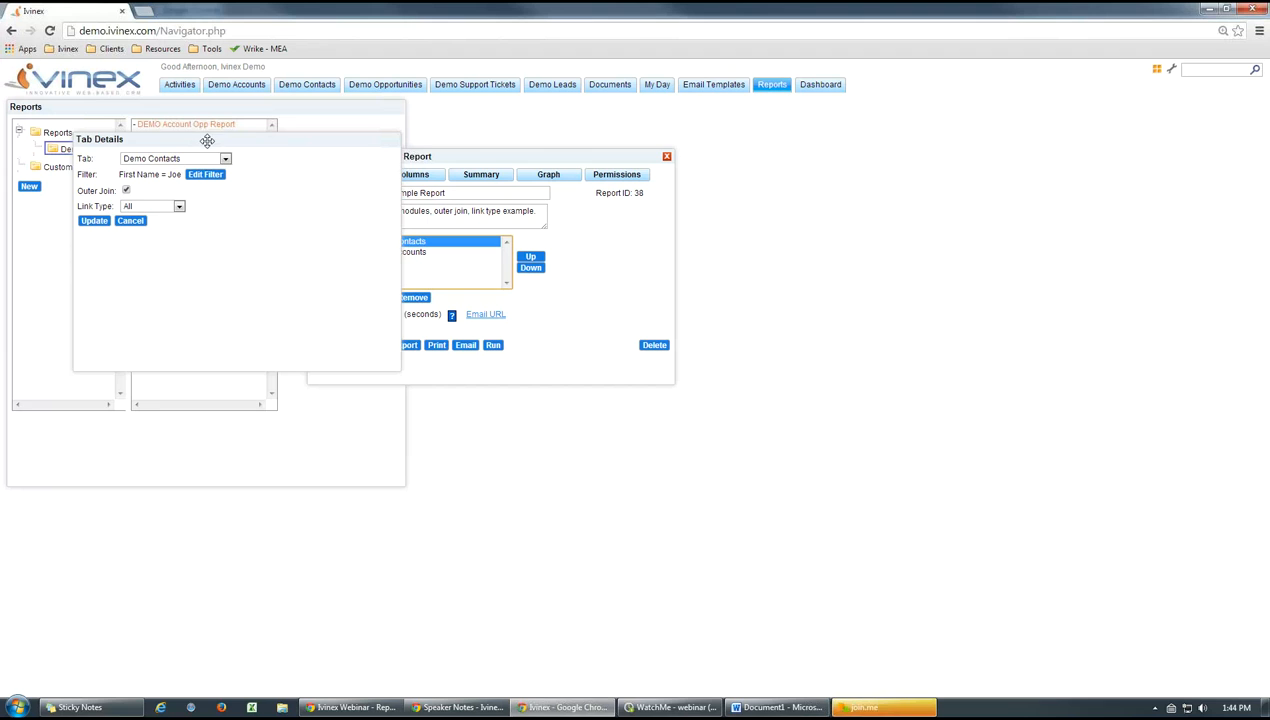
left_click_drag(207, 139, 239, 191)
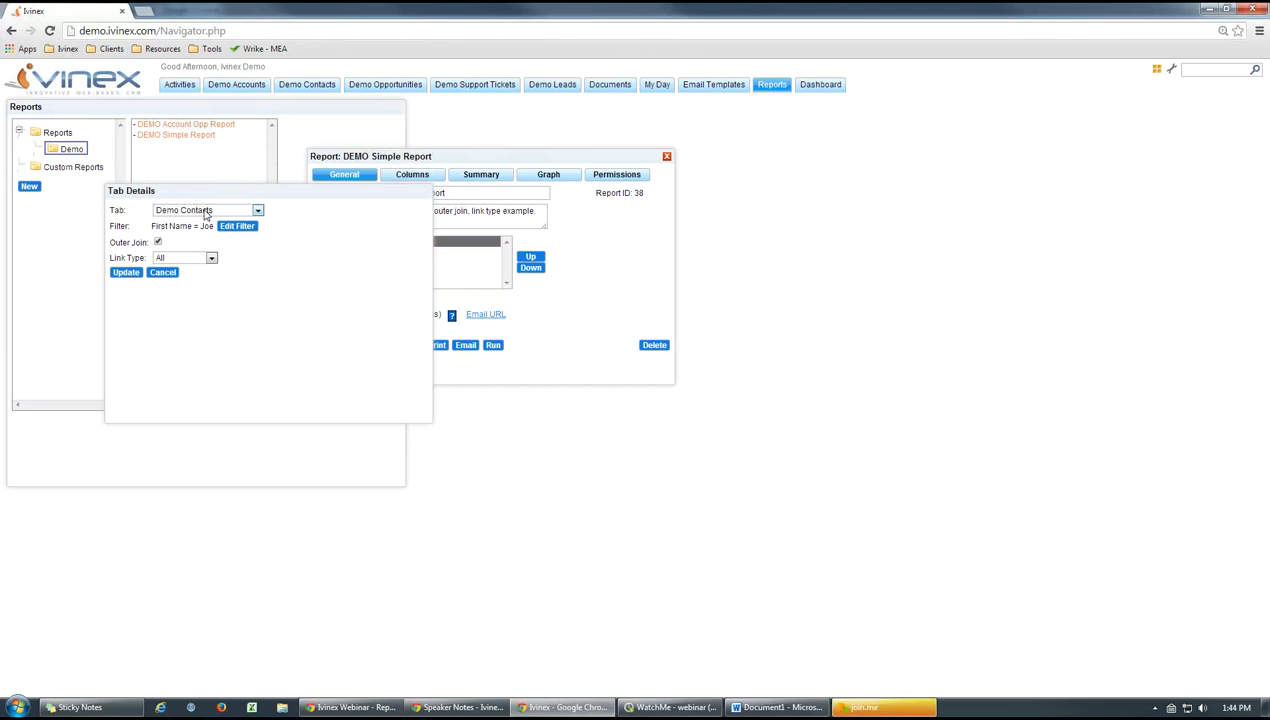
left_click(258, 211)
left_click(299, 237)
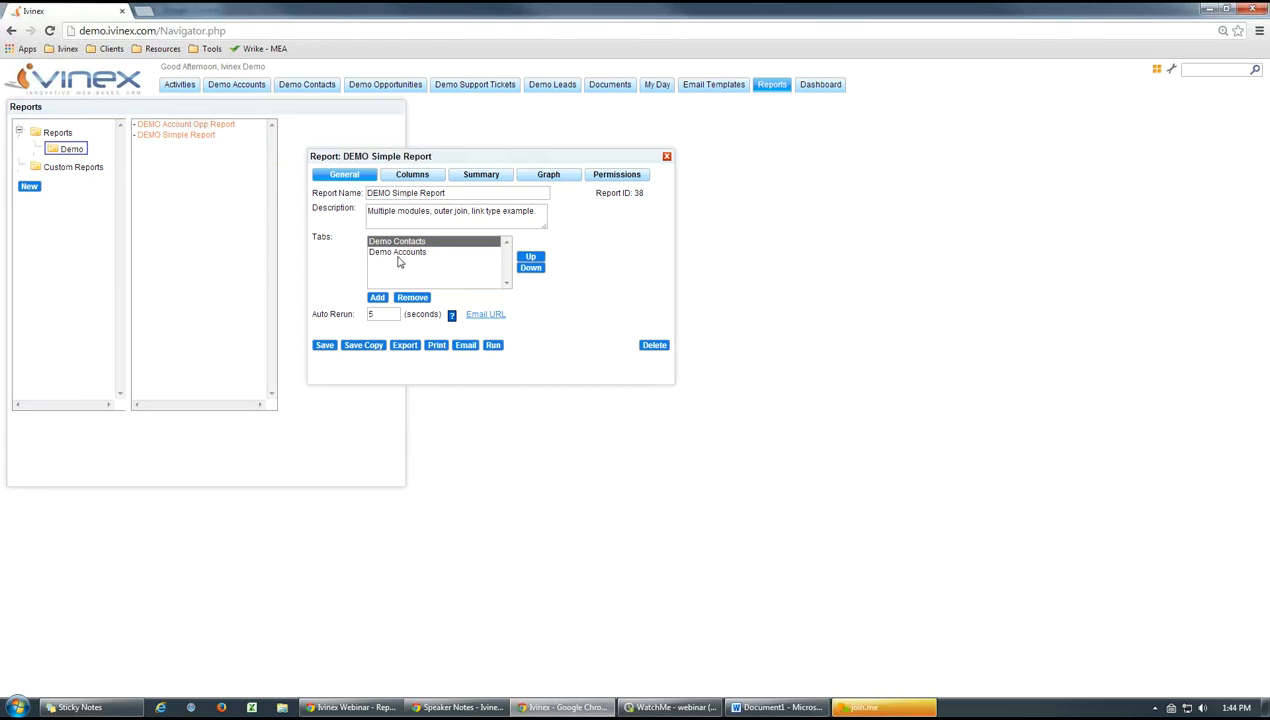
Examine the Demo Accounts tab's filter, outer join and link type settings, then cancel without changes
left_click(398, 253)
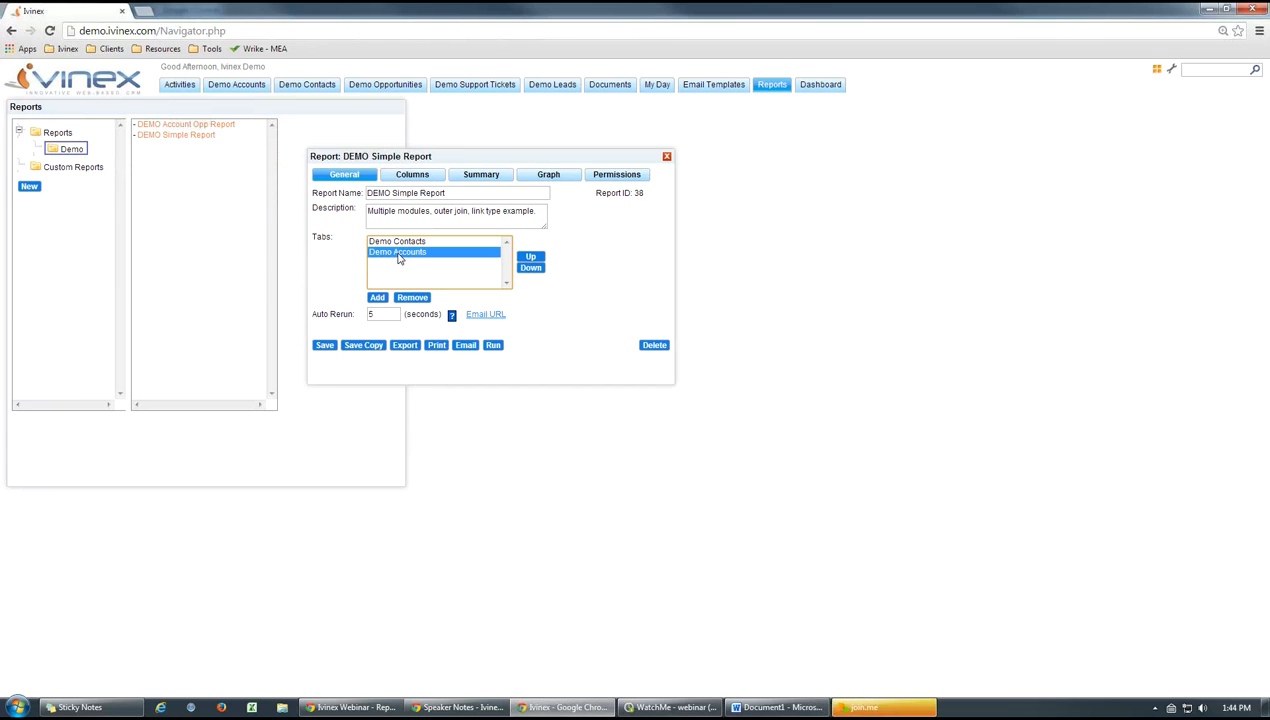
double_click(398, 254)
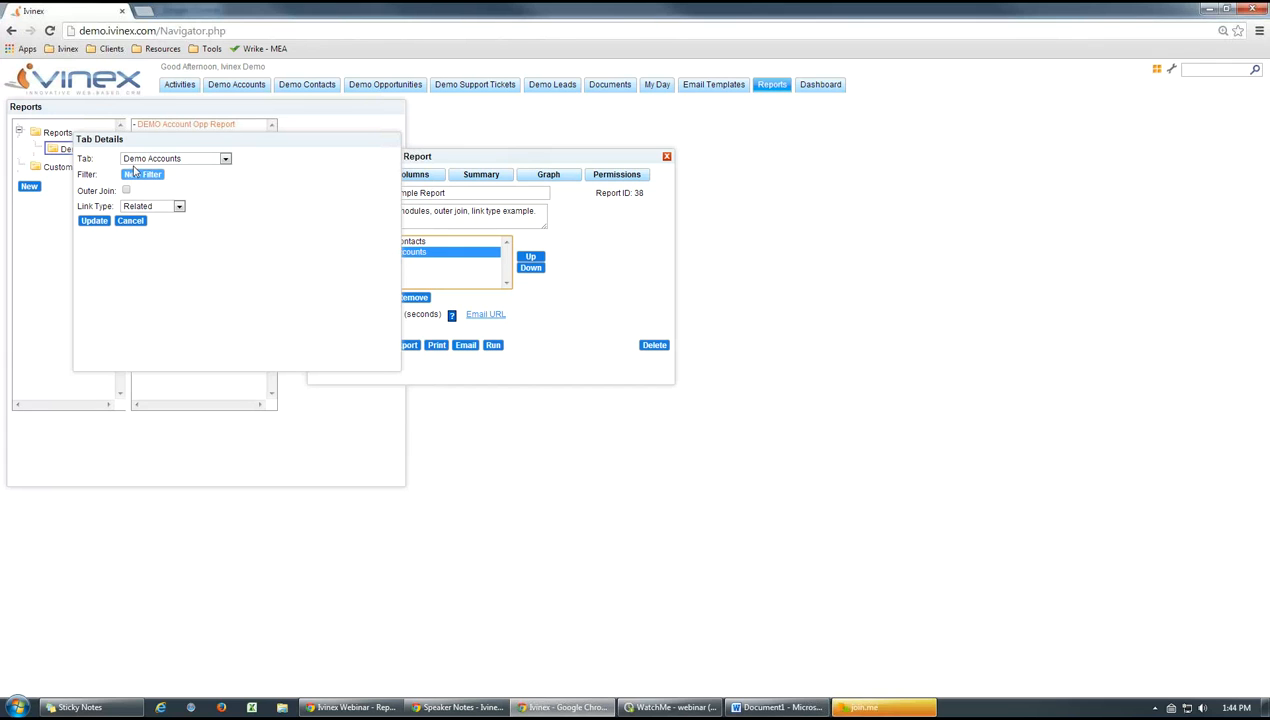
left_click(133, 228)
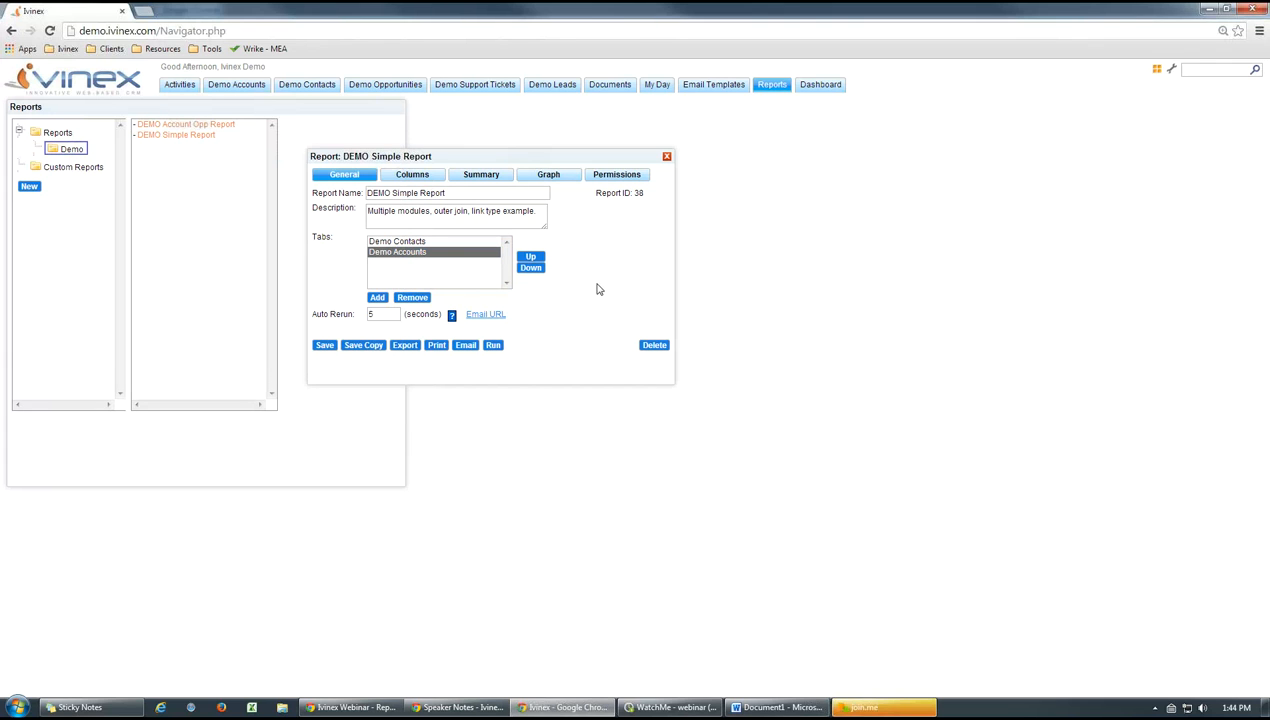
Try to move the Demo Accounts tab up one place in the report's tab order
left_click(395, 242)
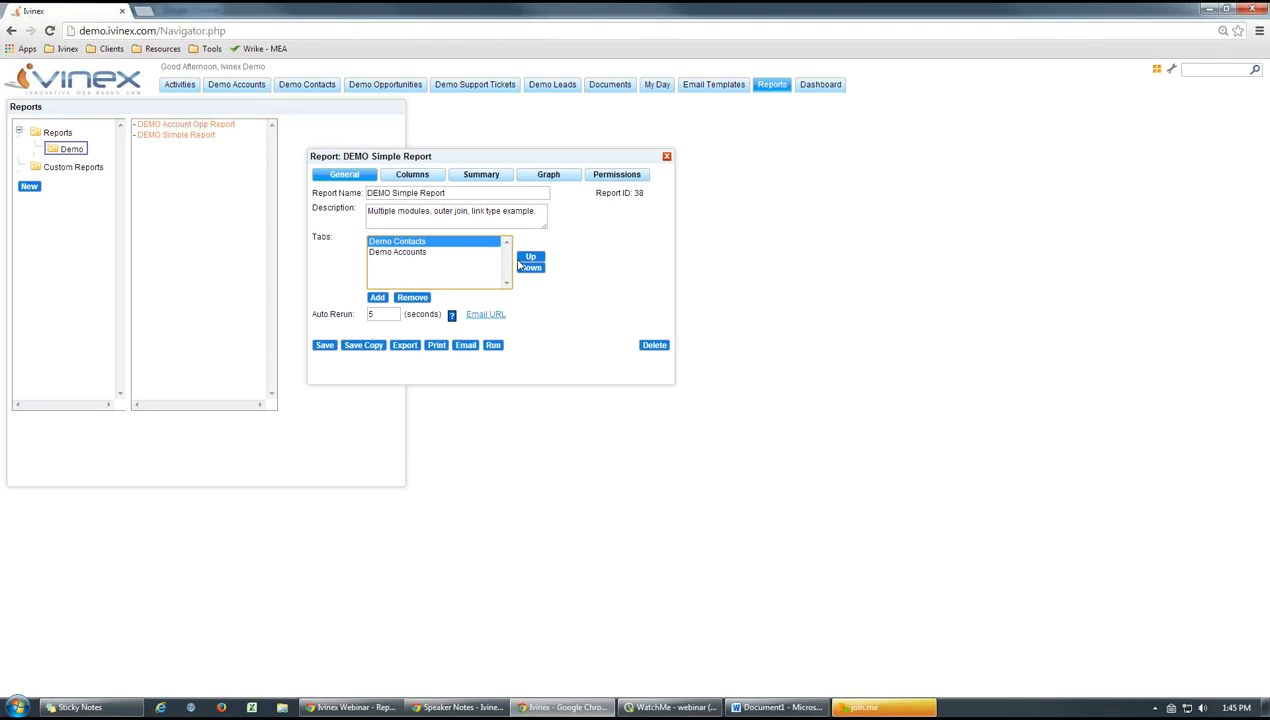
left_click(409, 256)
left_click(529, 257)
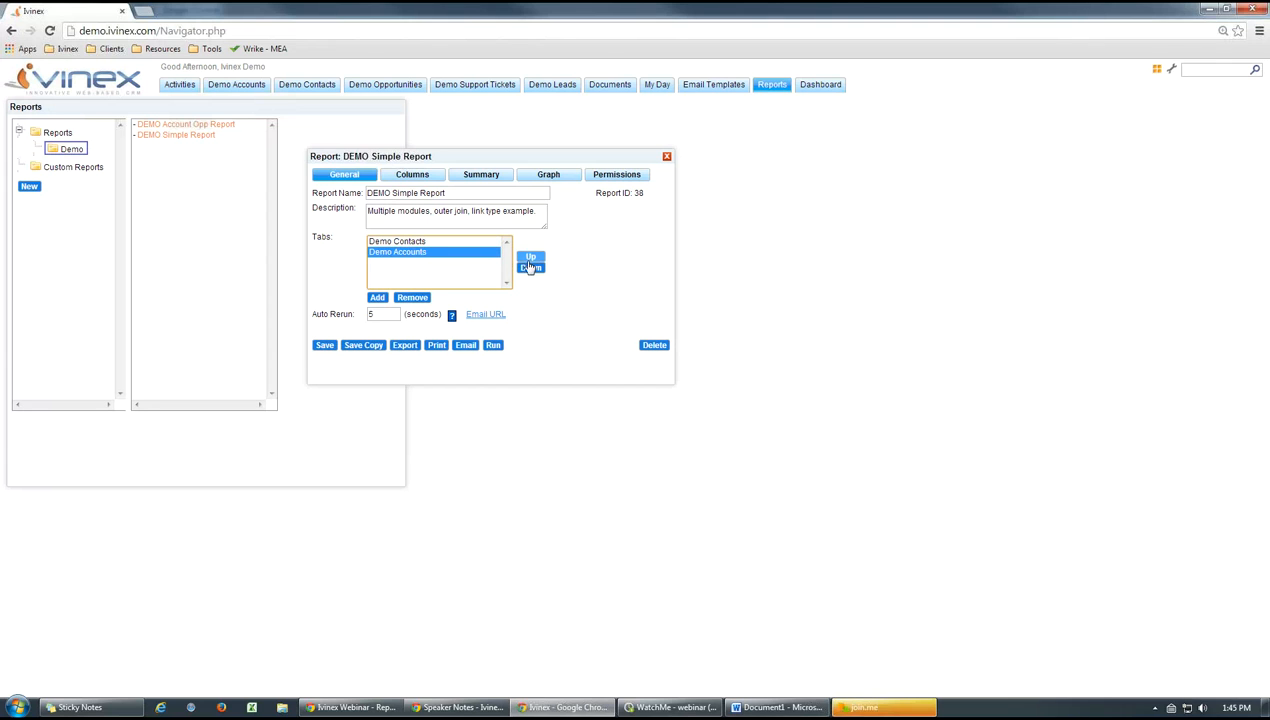
Move the Demo Contacts tab back above Demo Accounts in the report's tab order
left_click(411, 253)
left_click(530, 257)
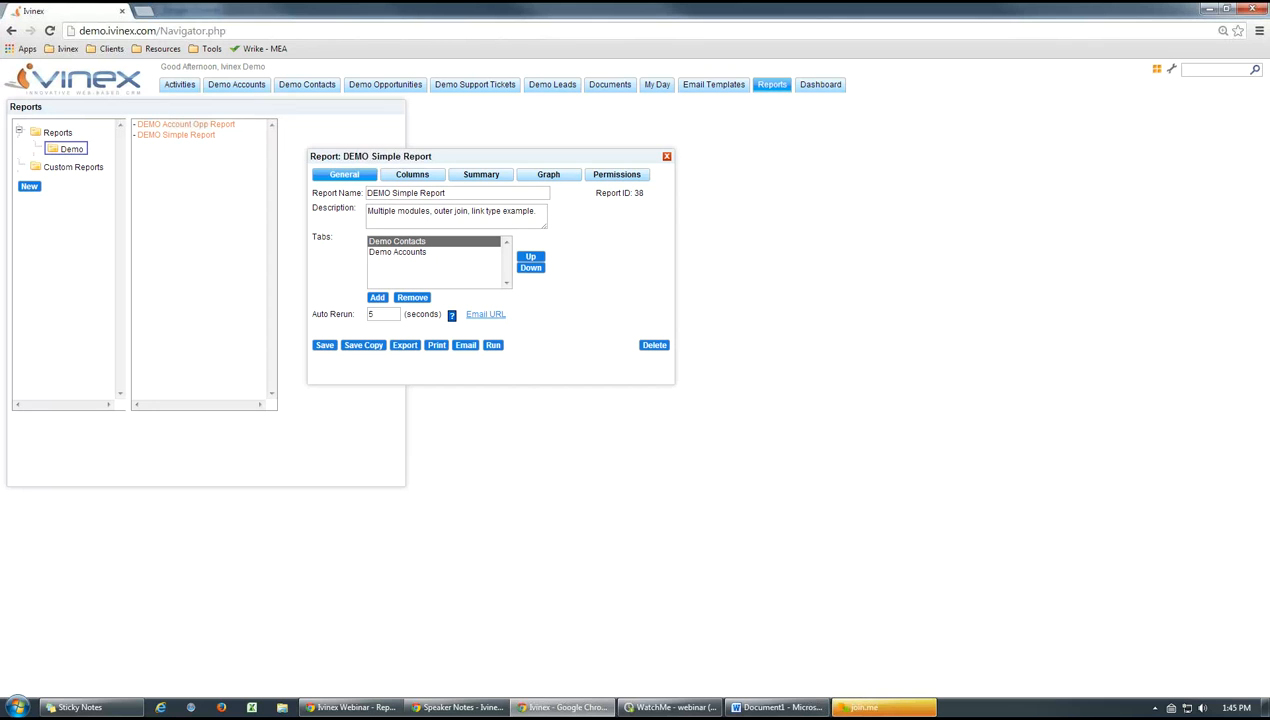
key("alt+Tab")
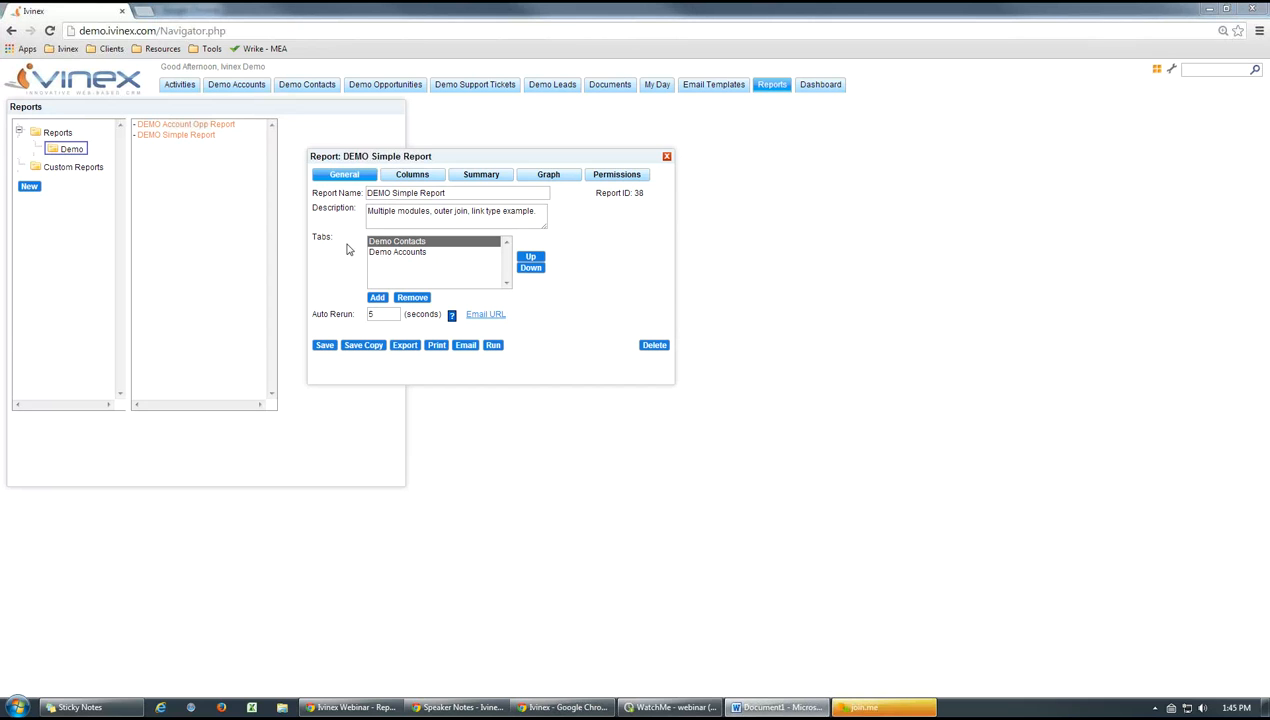
Examine the Demo Contacts tab's details and its first-name filter criteria, then cancel both without changes
left_click(404, 246)
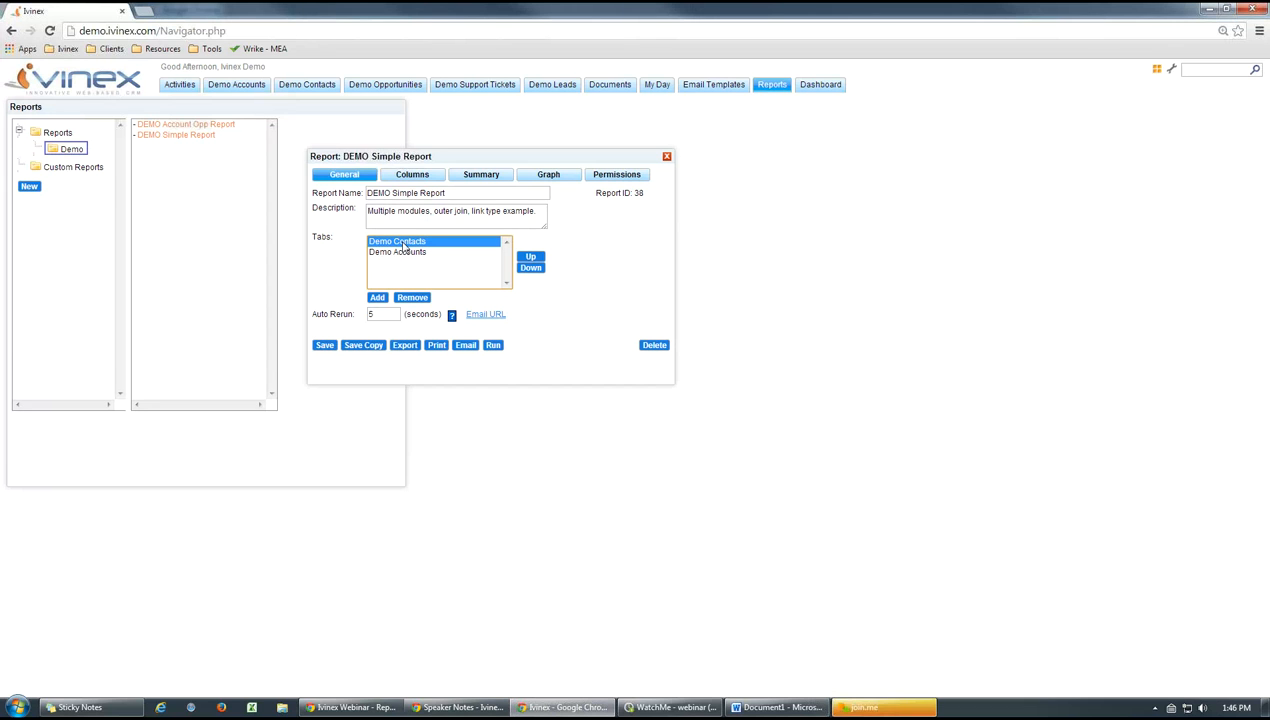
double_click(404, 246)
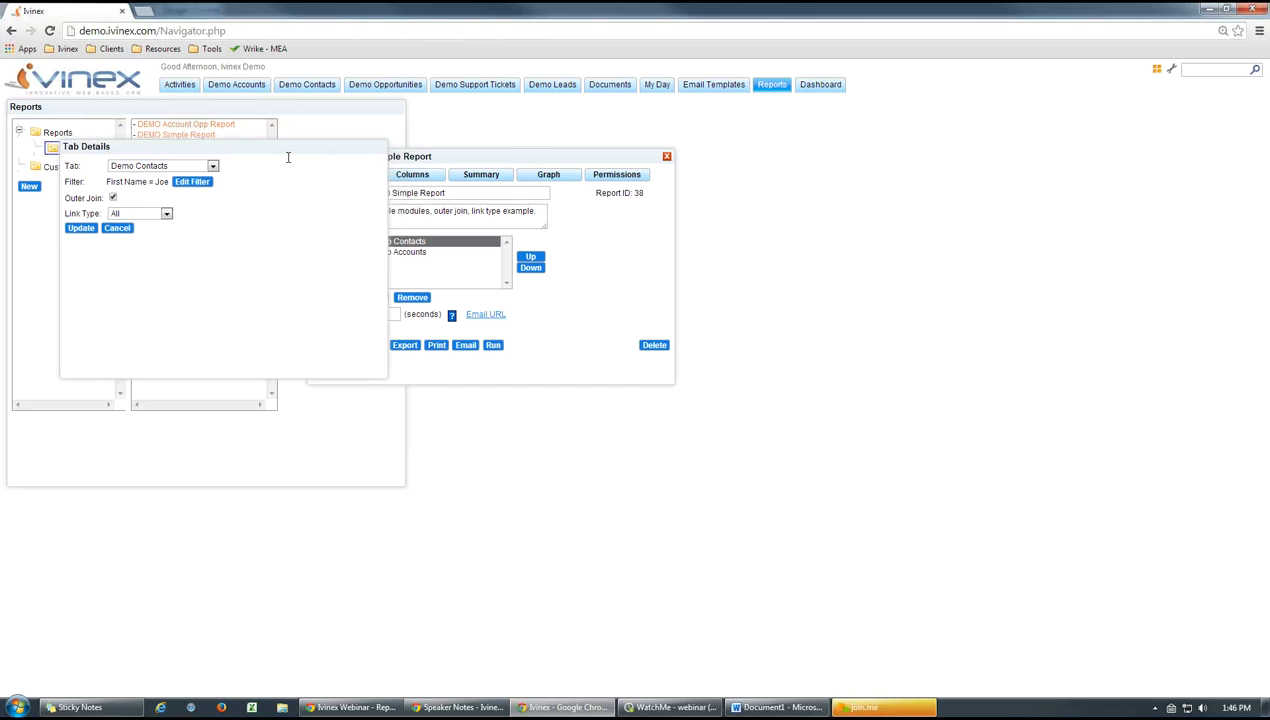
left_click_drag(495, 157, 577, 158)
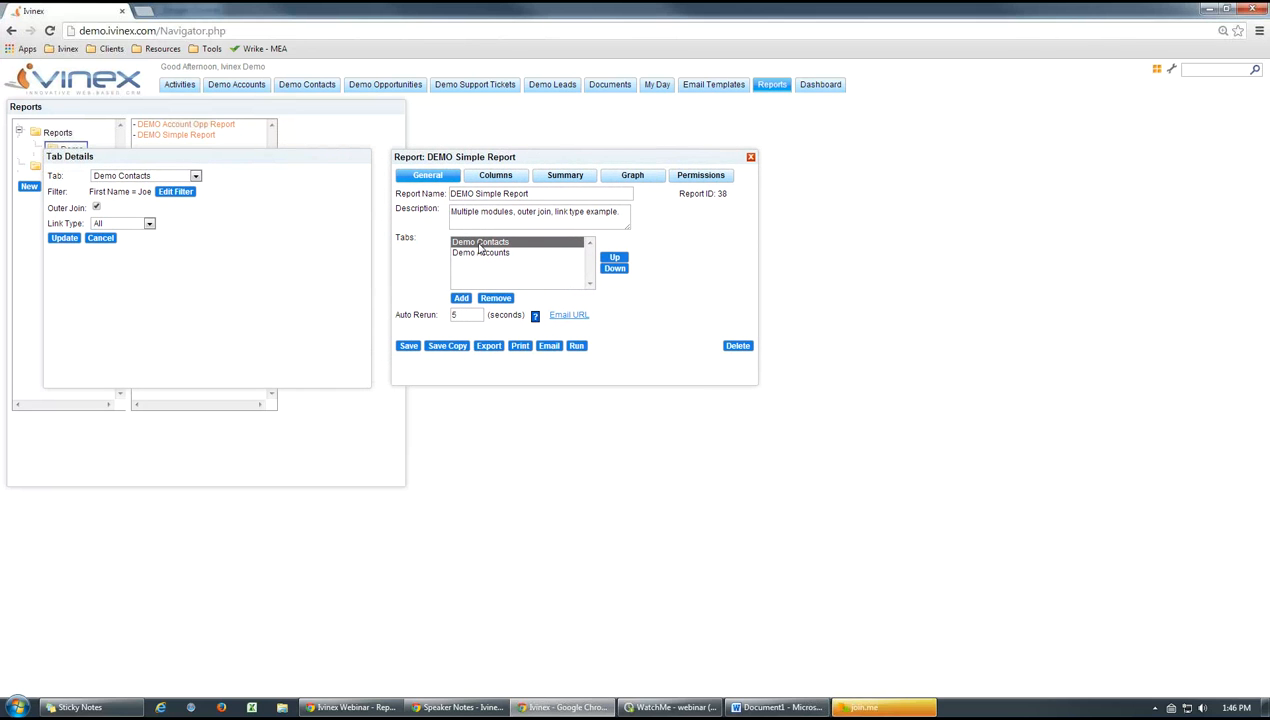
left_click(175, 192)
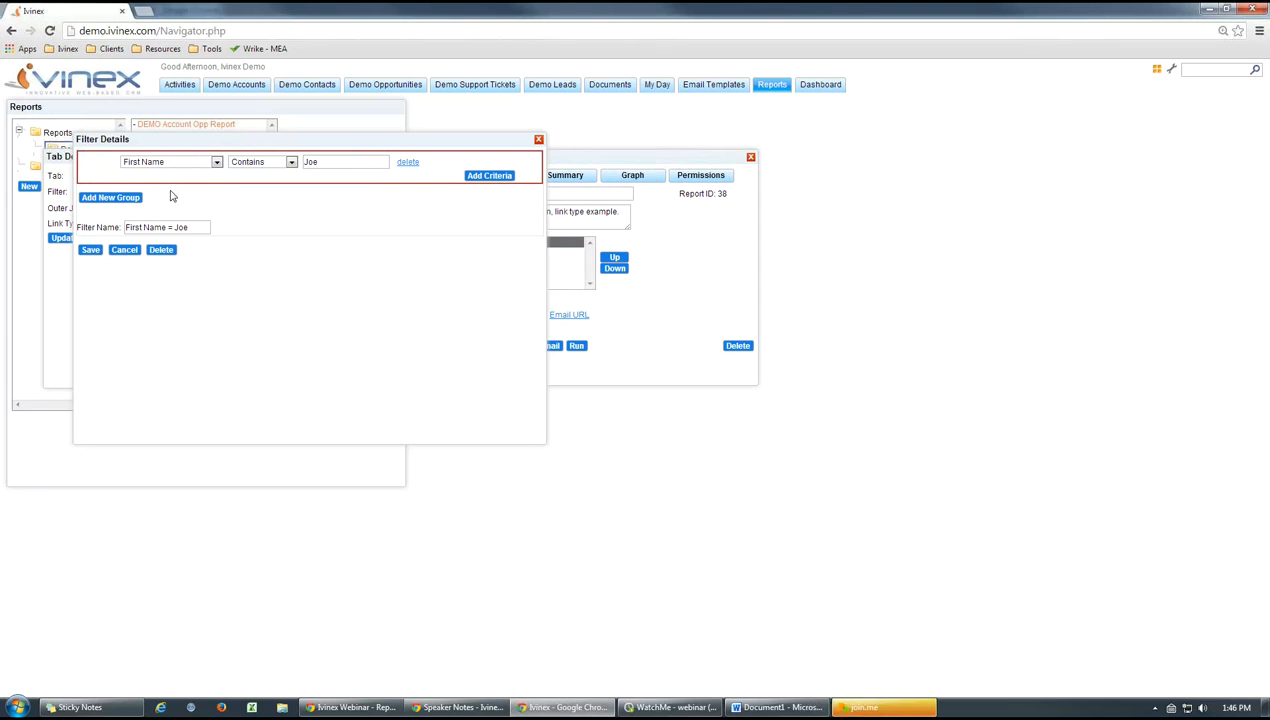
left_click(123, 250)
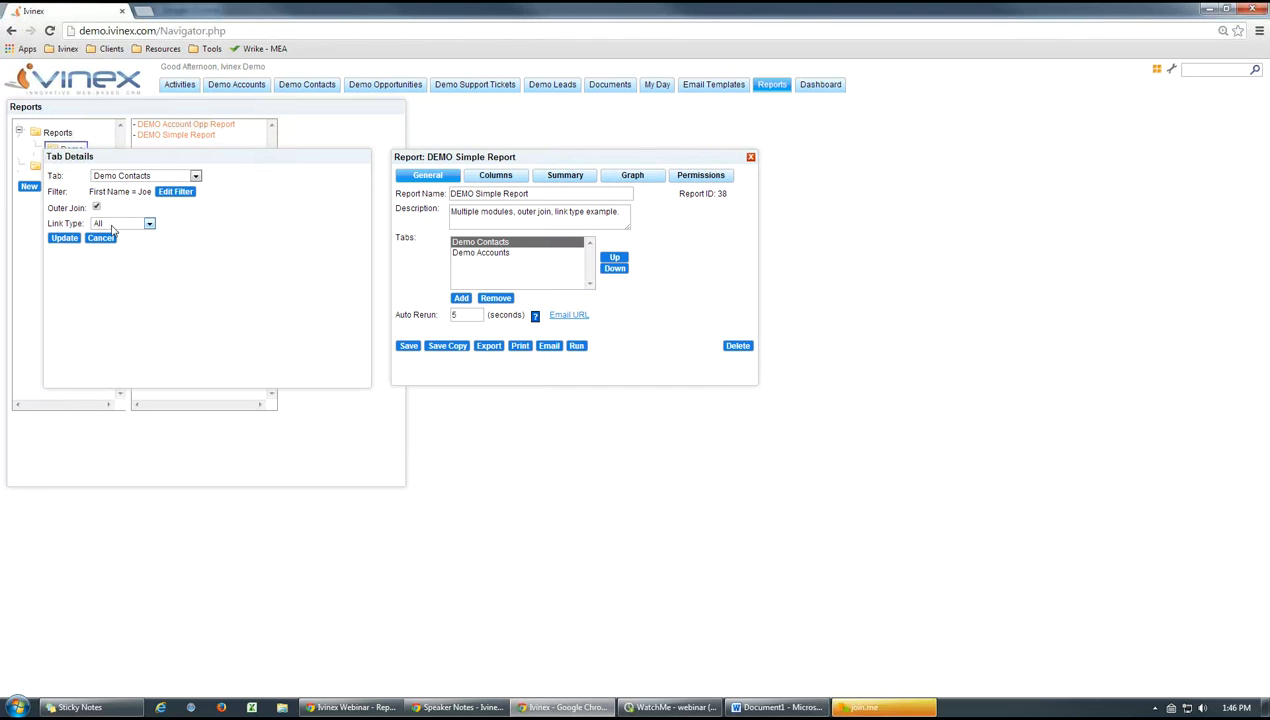
left_click(101, 239)
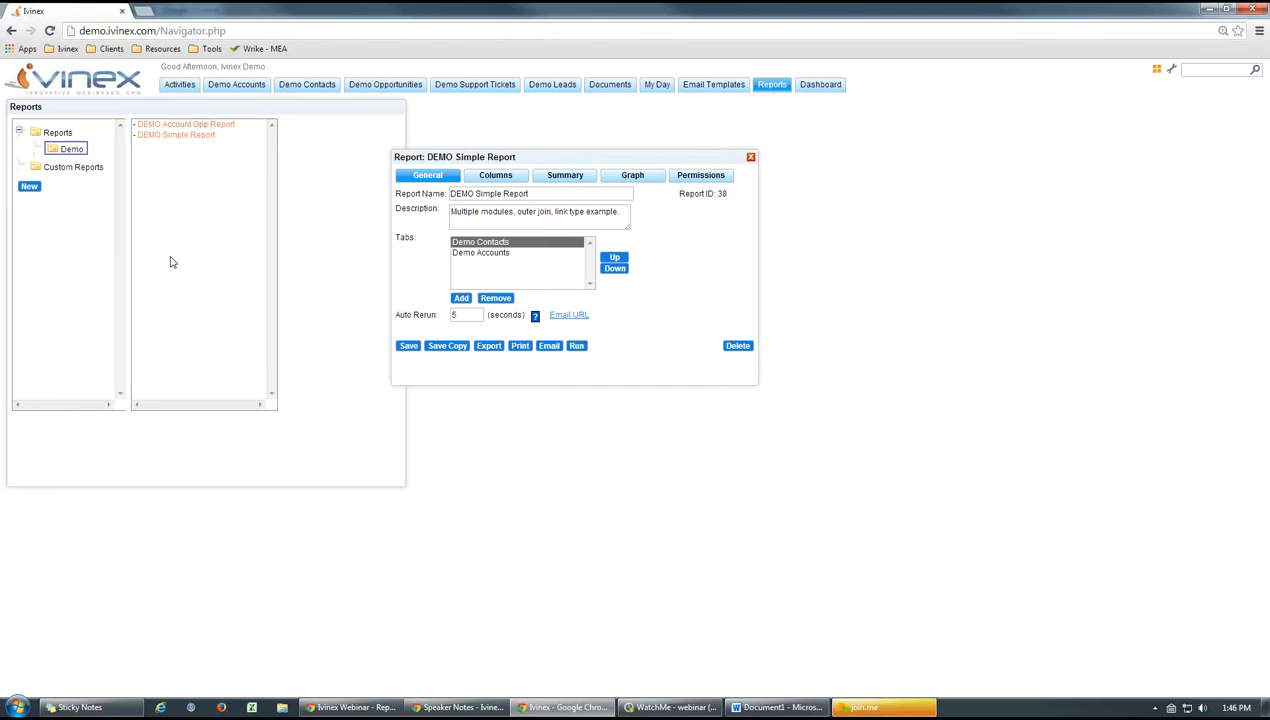
Review the Demo Accounts tab's filter, outer join and link type settings and cancel out of them
left_click(489, 255)
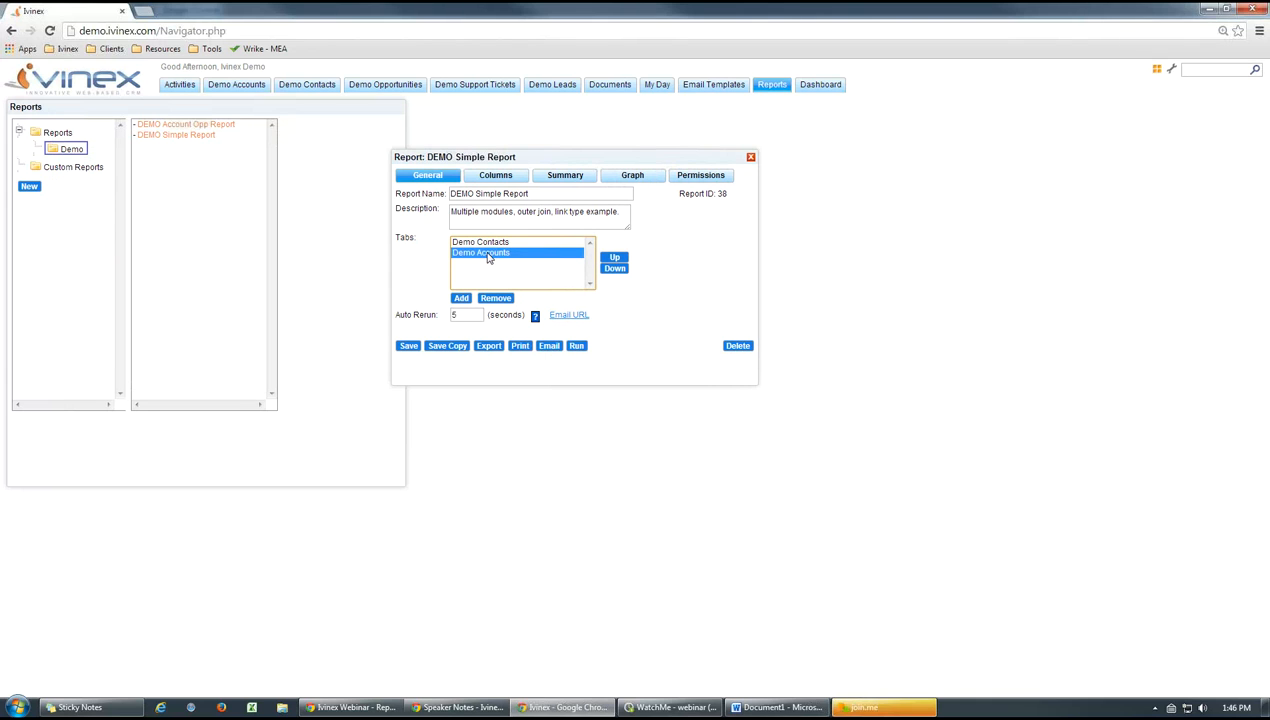
double_click(480, 256)
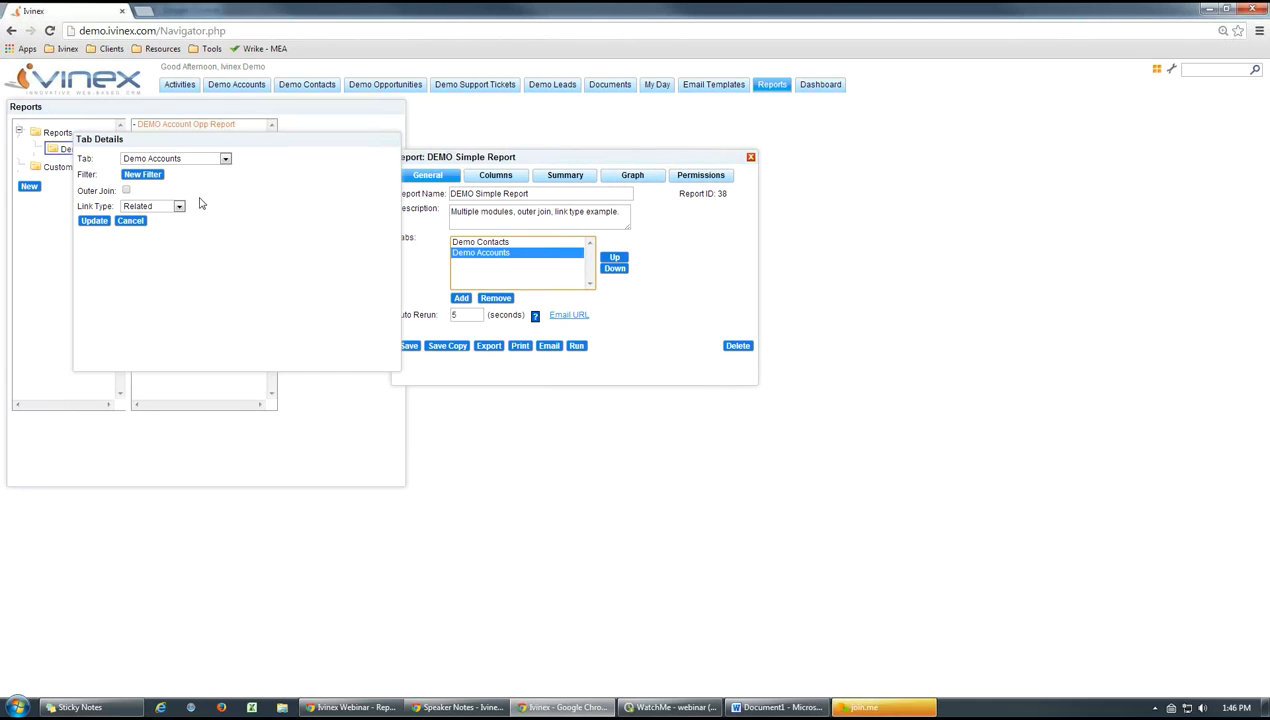
left_click(132, 222)
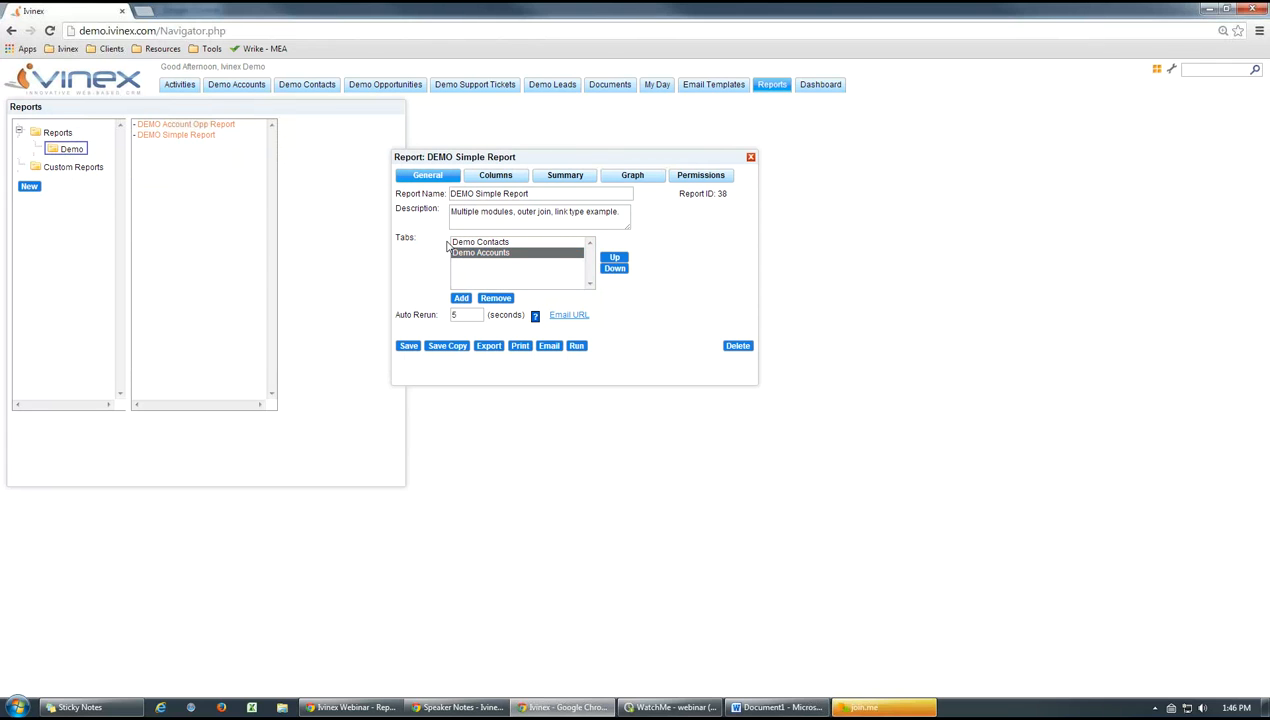
Delete the first-name filter from the Demo Contacts tab and update the tab's details
left_click(483, 243)
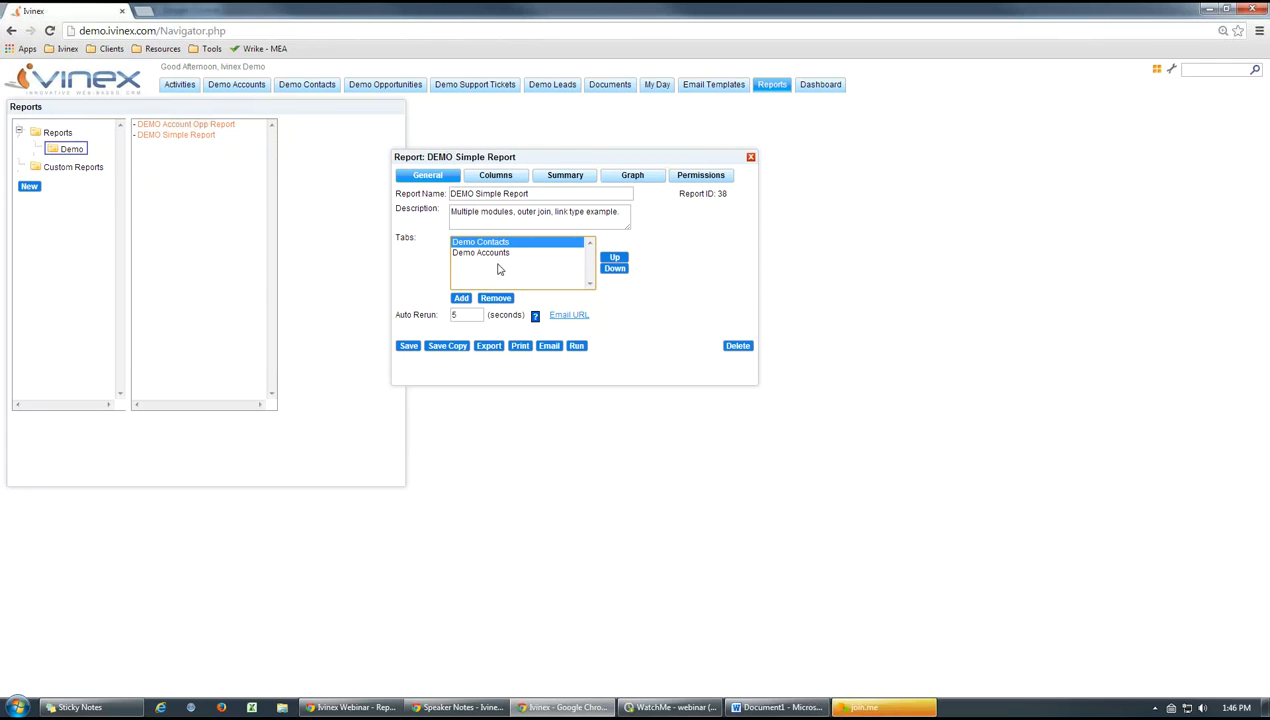
left_click_drag(552, 159, 483, 160)
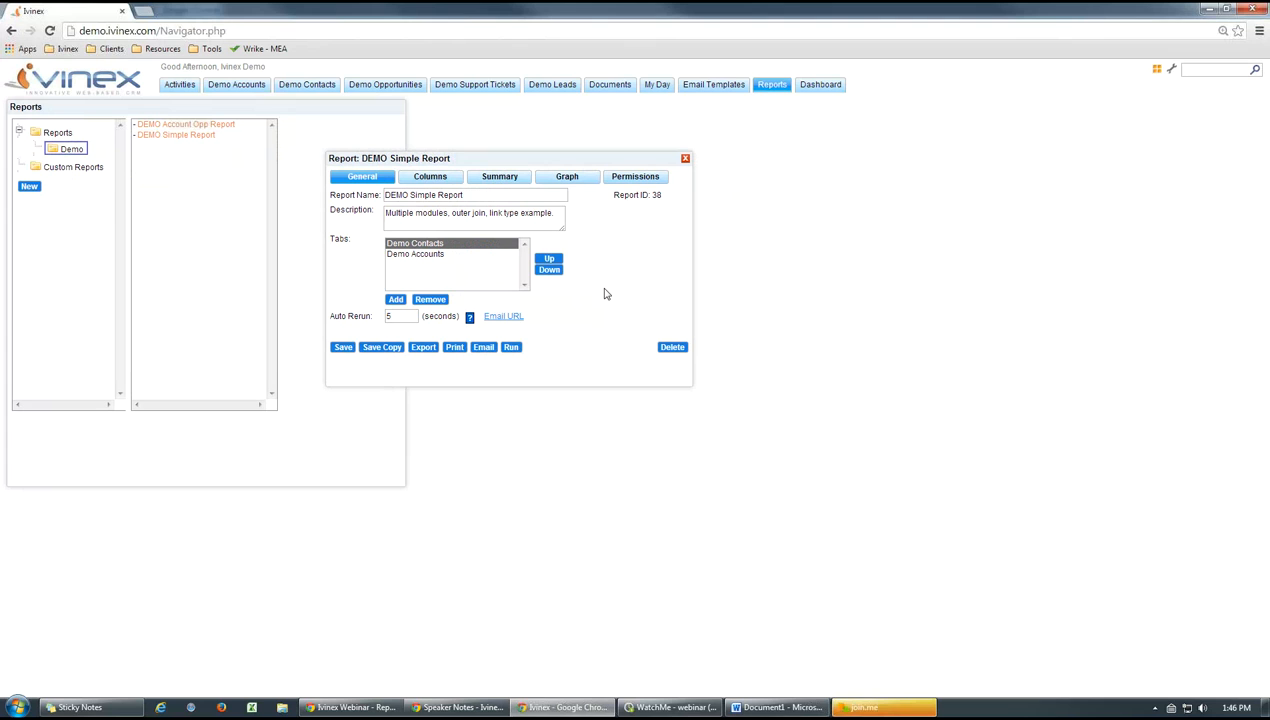
left_click_drag(476, 161, 464, 162)
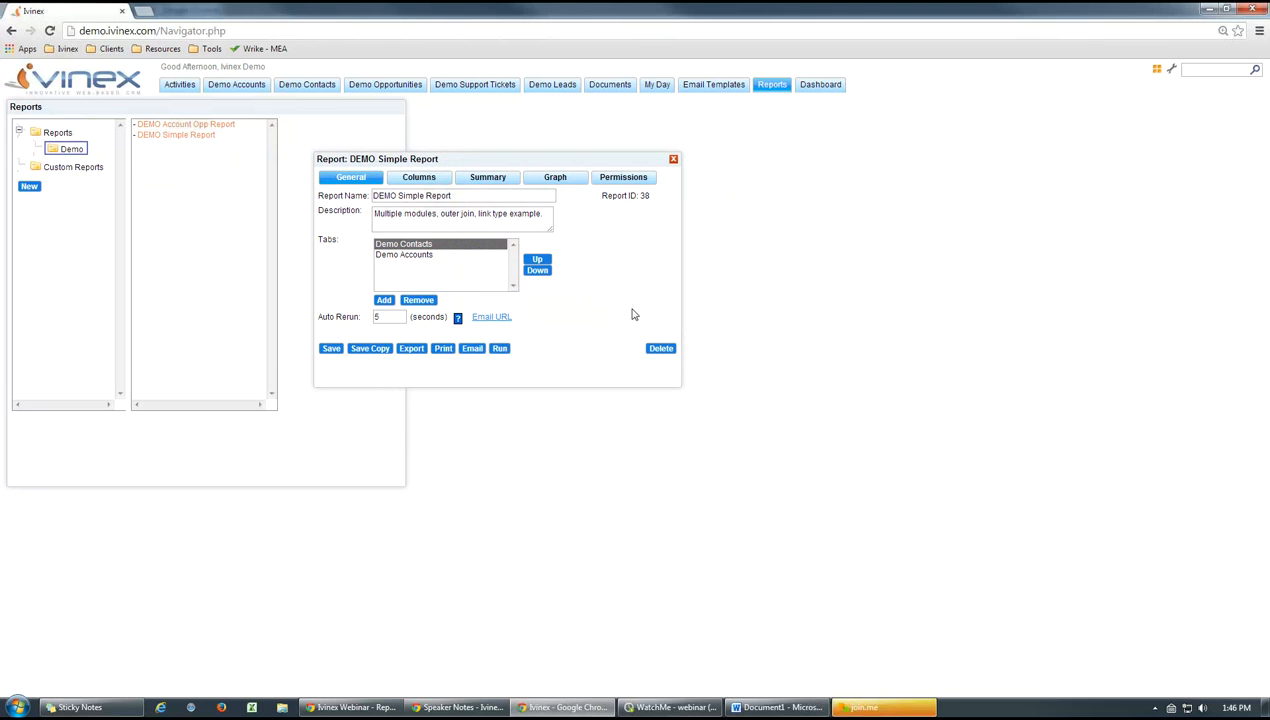
left_click(417, 247)
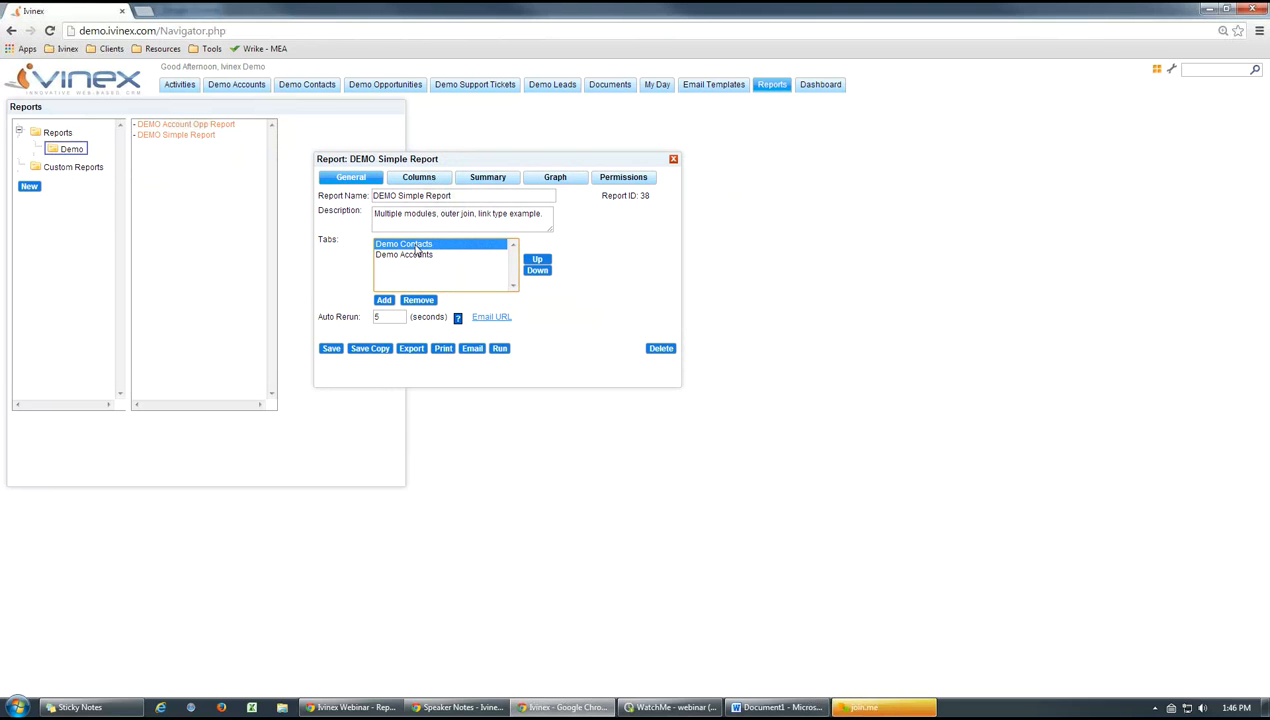
double_click(412, 245)
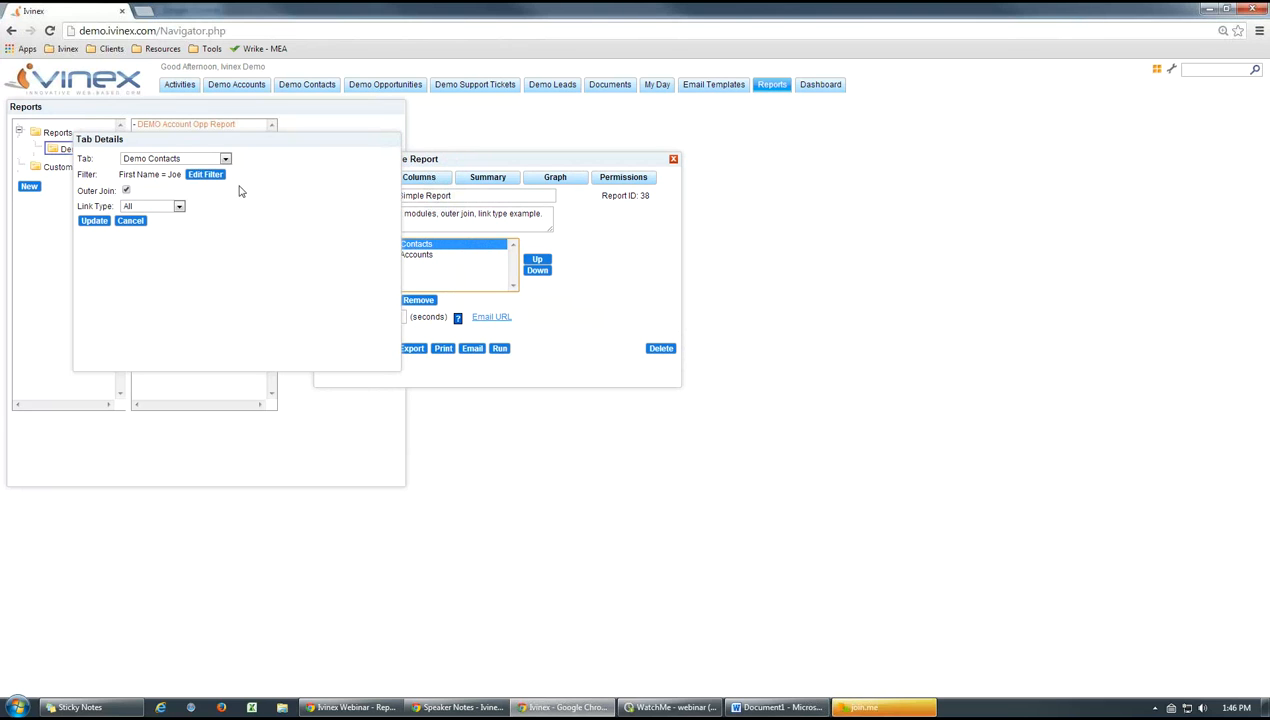
left_click(224, 178)
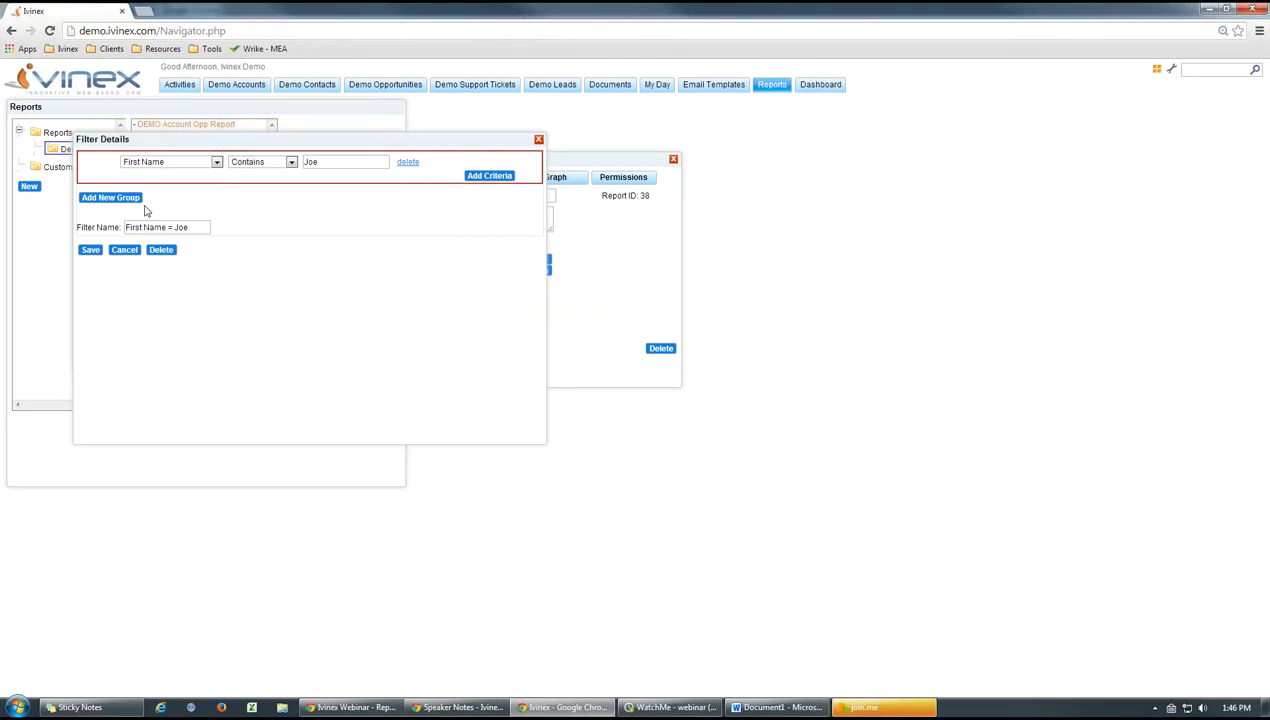
left_click(161, 250)
left_click(657, 131)
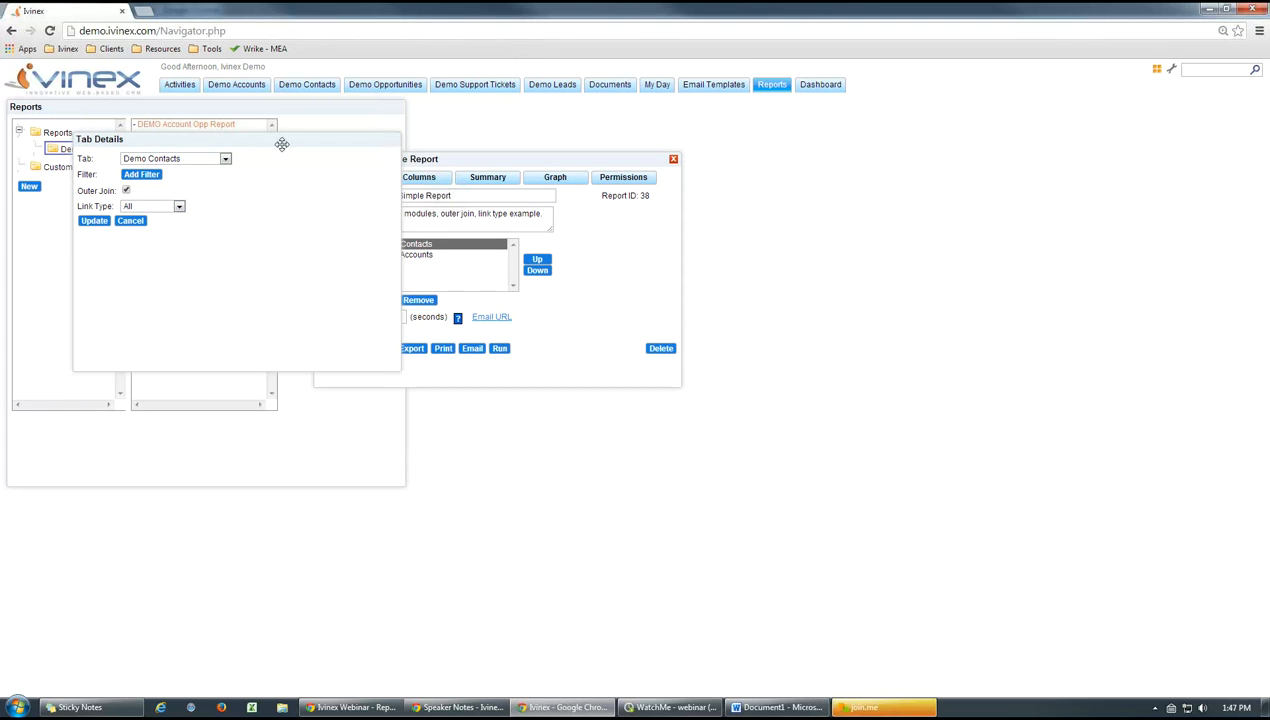
left_click_drag(281, 142, 260, 152)
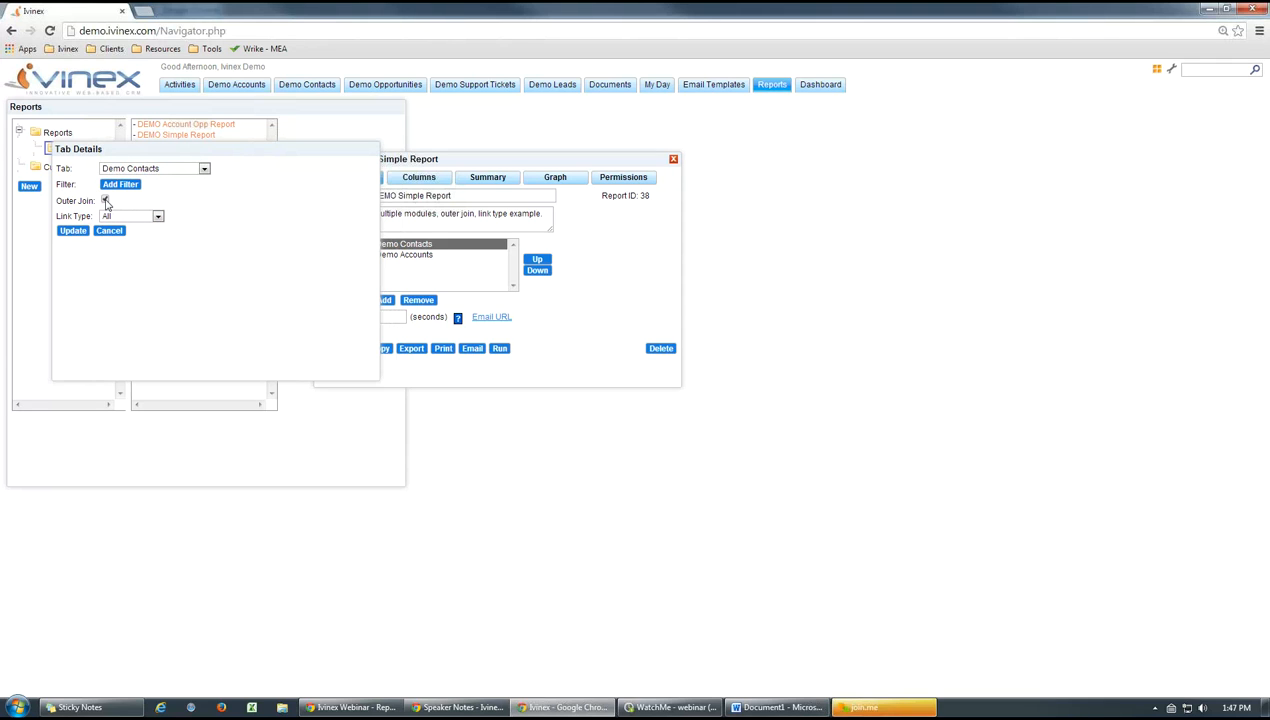
left_click(72, 231)
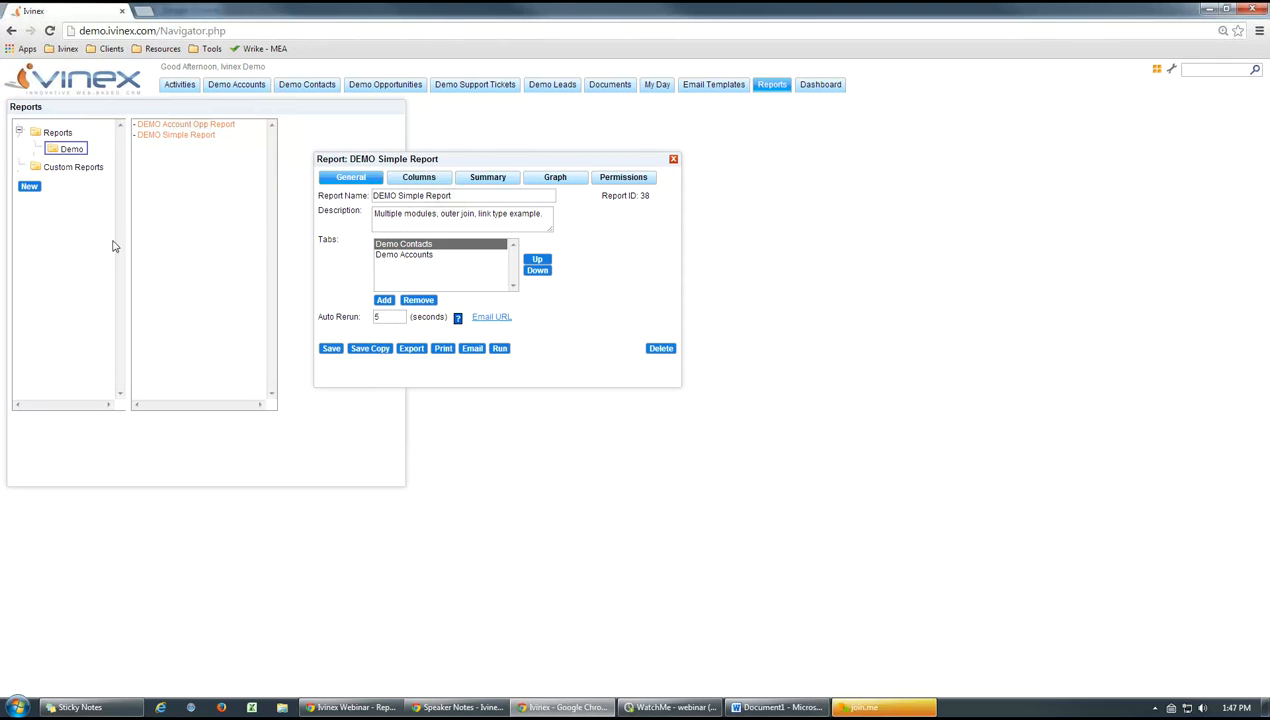
Turn on Outer Join for the Demo Accounts tab and update the tab's details
left_click(420, 257)
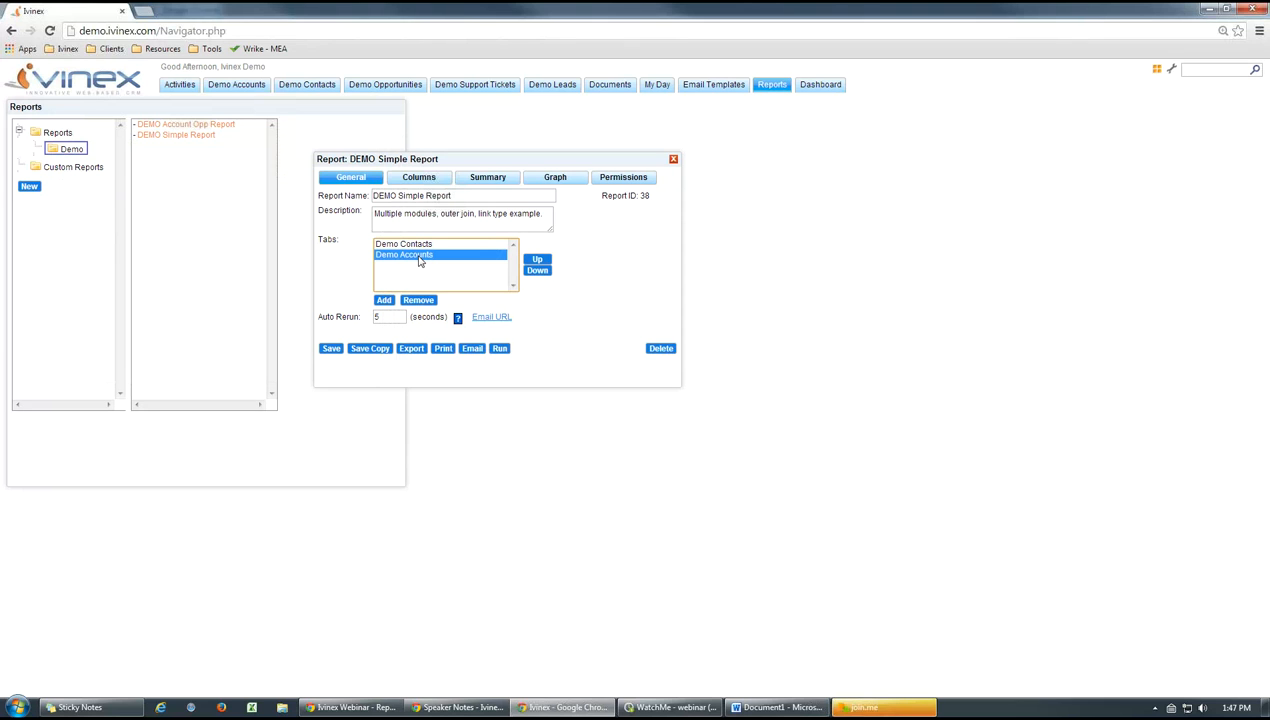
double_click(420, 260)
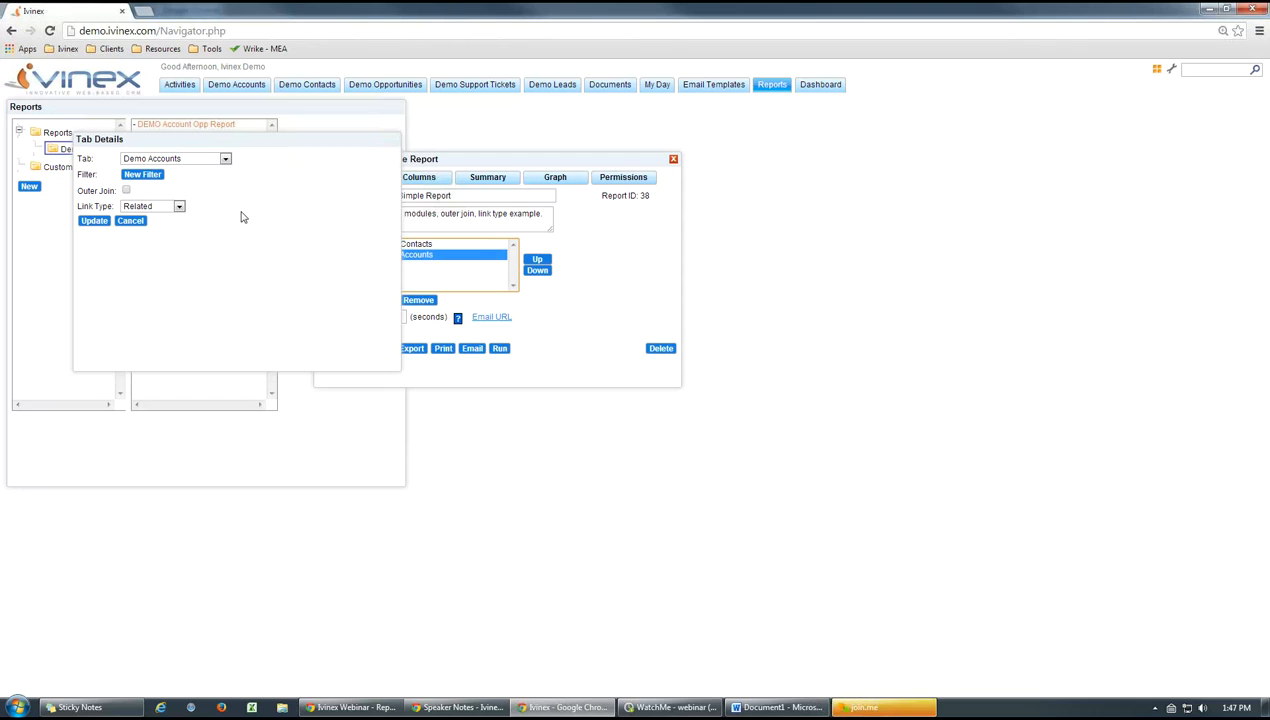
left_click(126, 190)
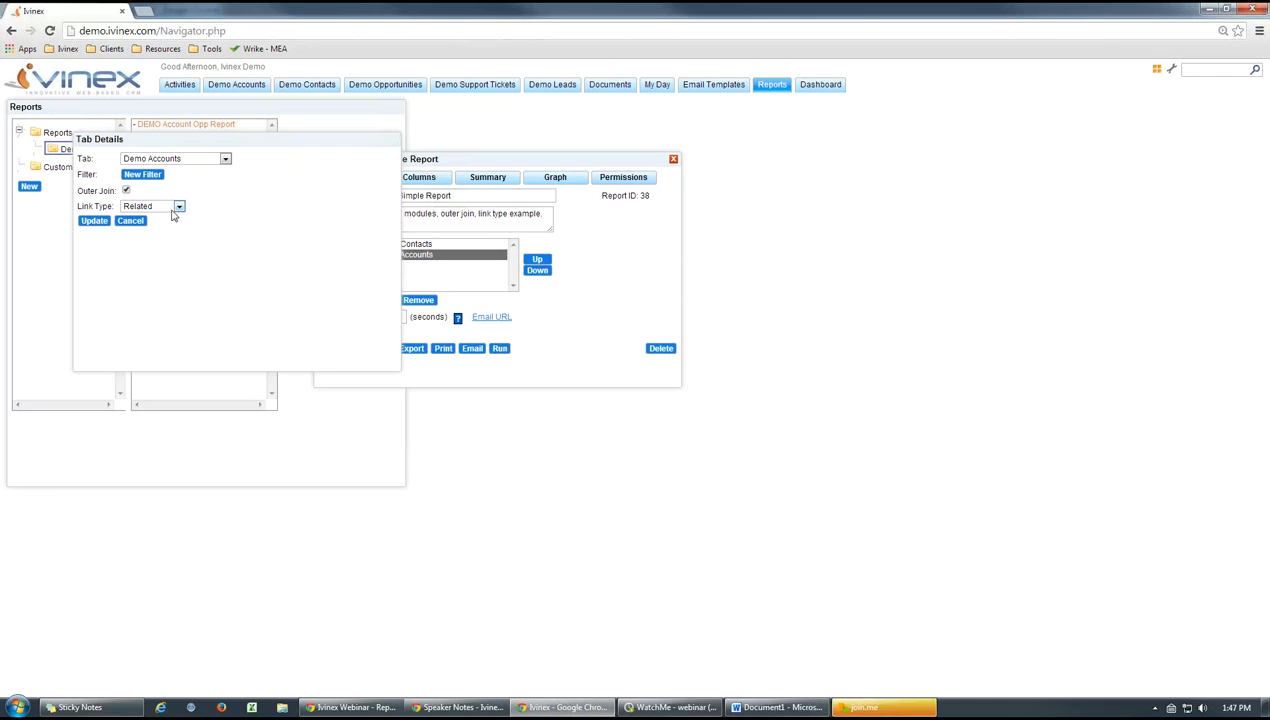
left_click_drag(488, 159, 586, 140)
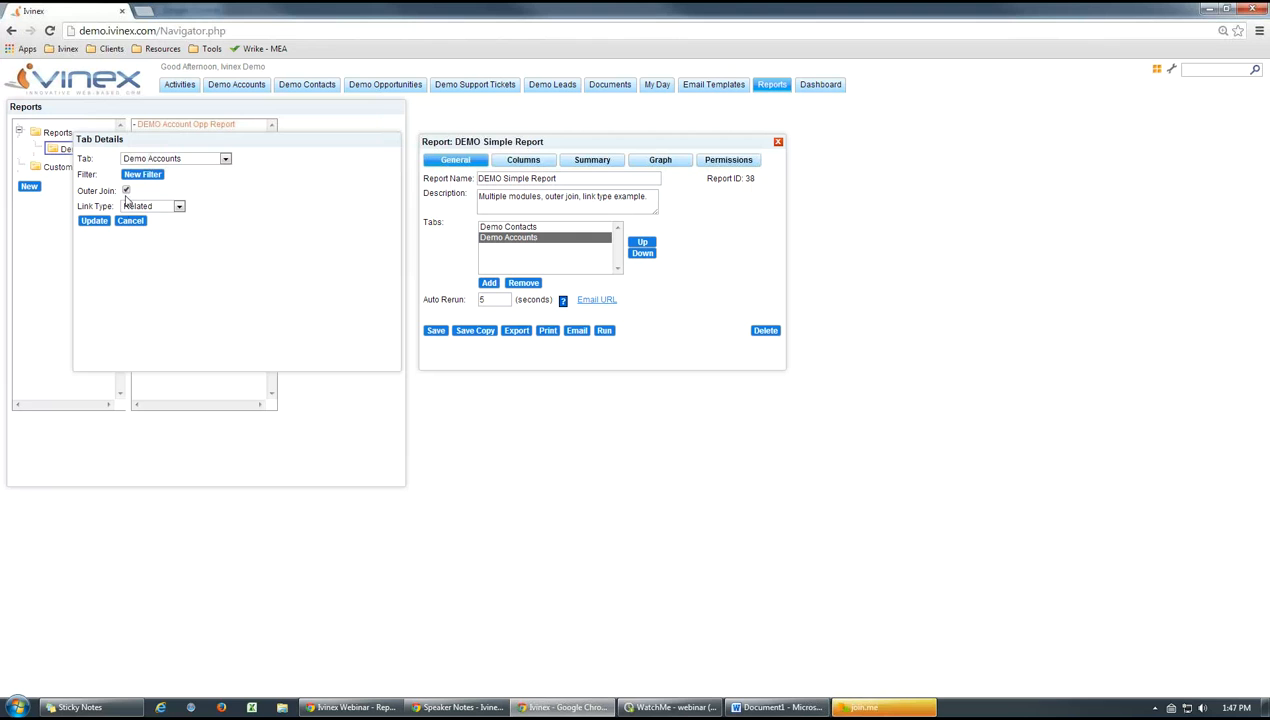
left_click(95, 221)
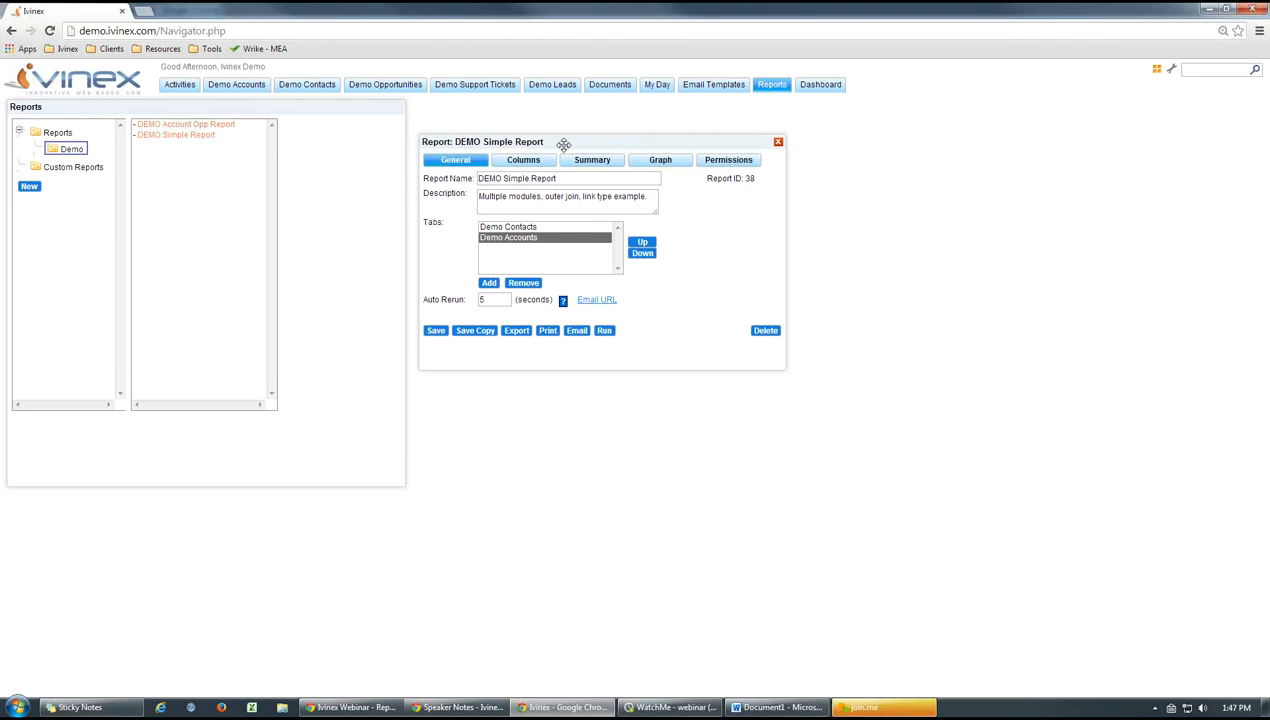
Run the report, examine the result rows, and close the results
left_click_drag(564, 145, 448, 147)
left_click(488, 332)
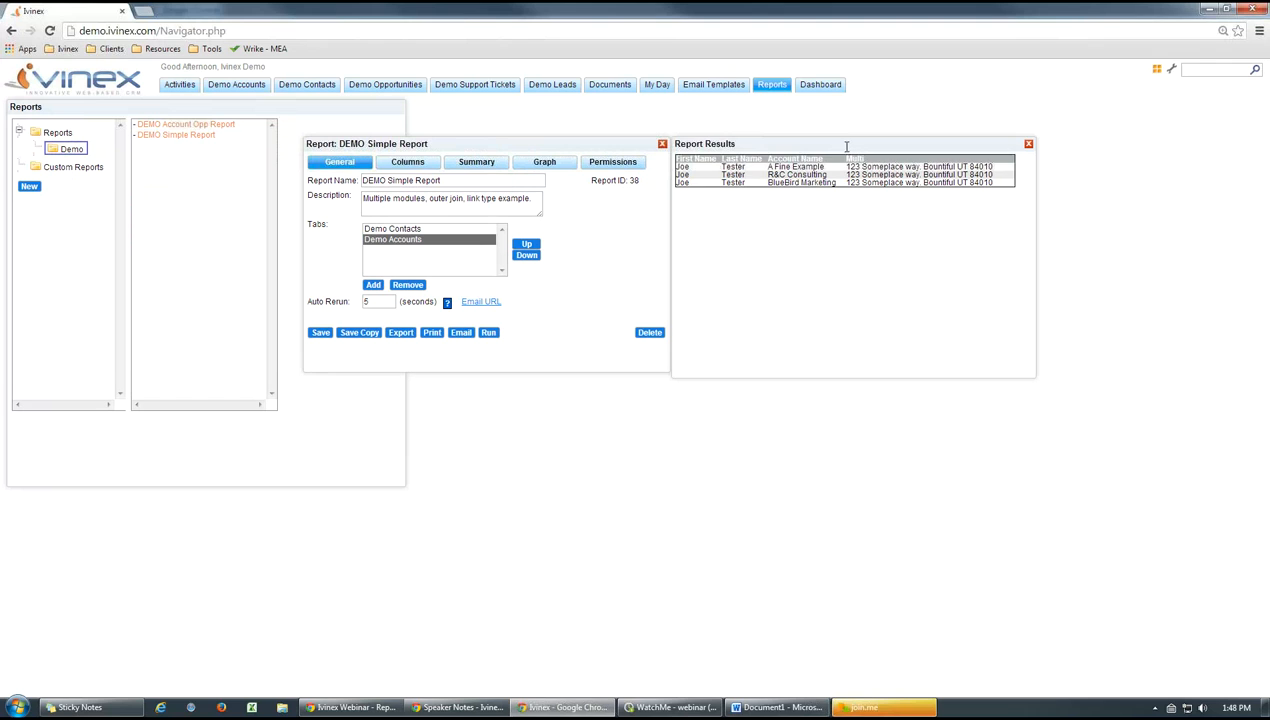
left_click_drag(846, 146, 864, 142)
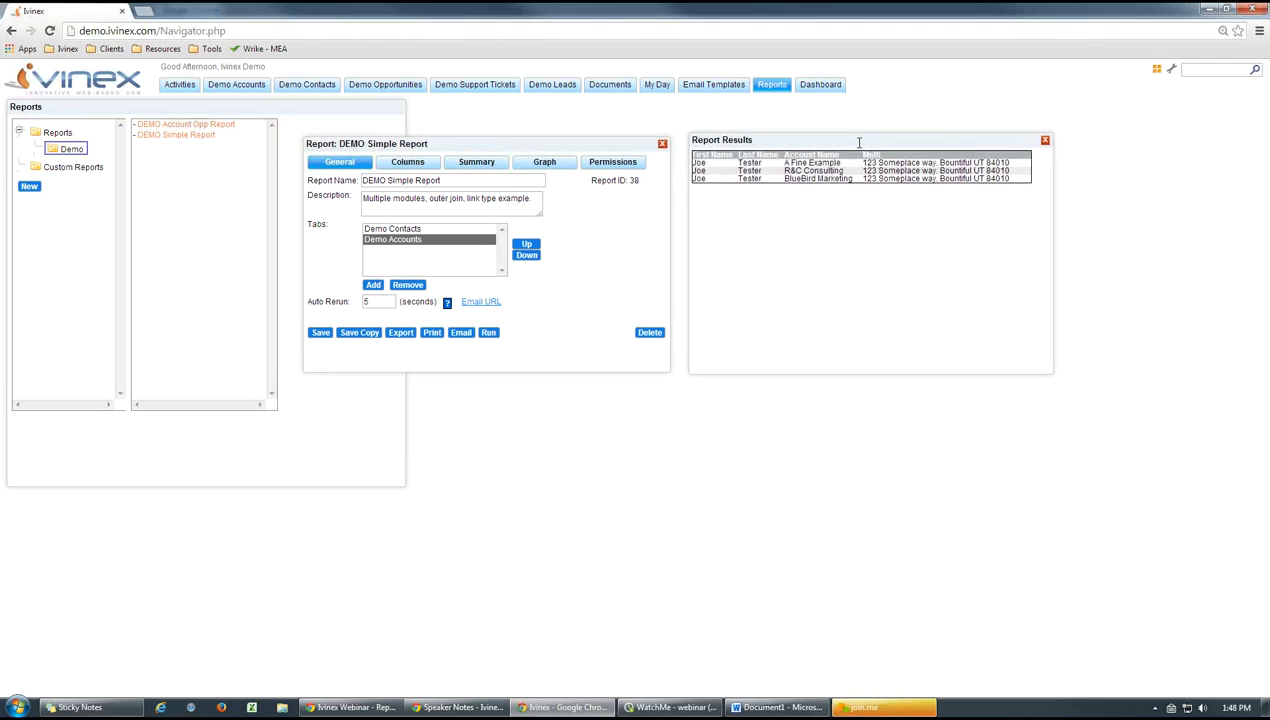
left_click(1046, 141)
Save DEMO Simple Report, close it, and reopen it from the Demo reports folder
left_click(320, 333)
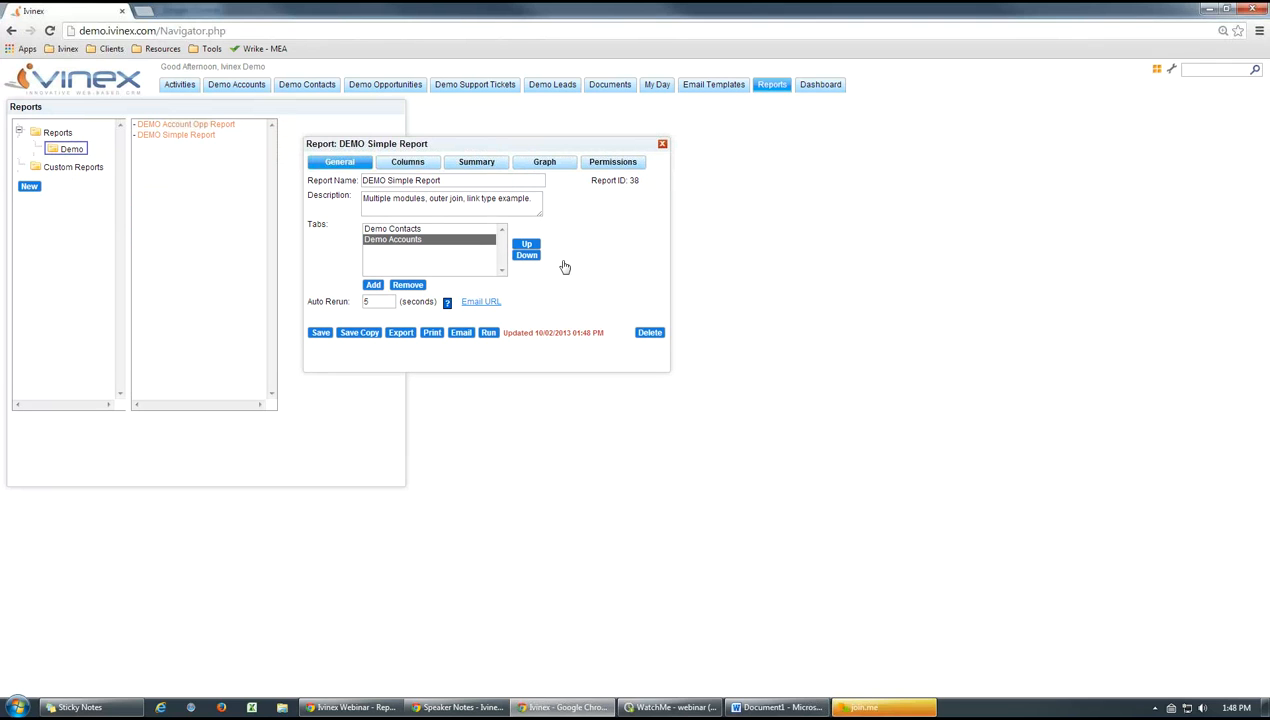
left_click(662, 143)
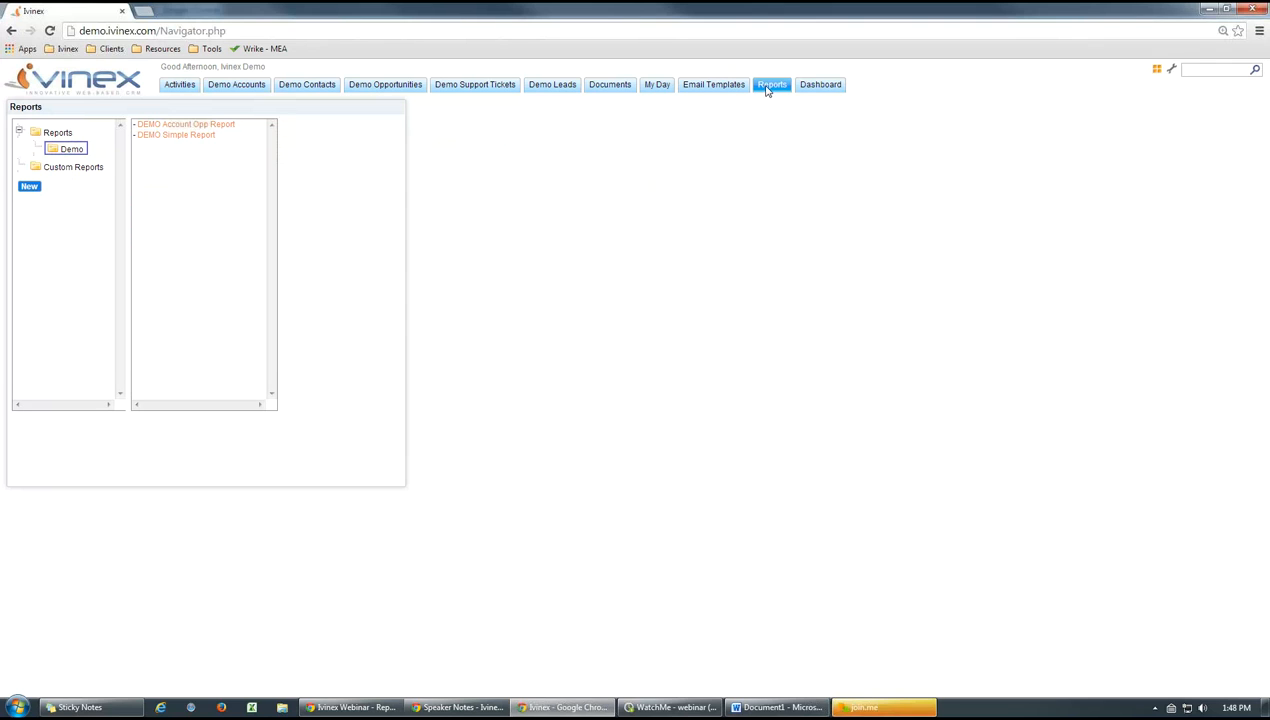
left_click(80, 150)
left_click(193, 135)
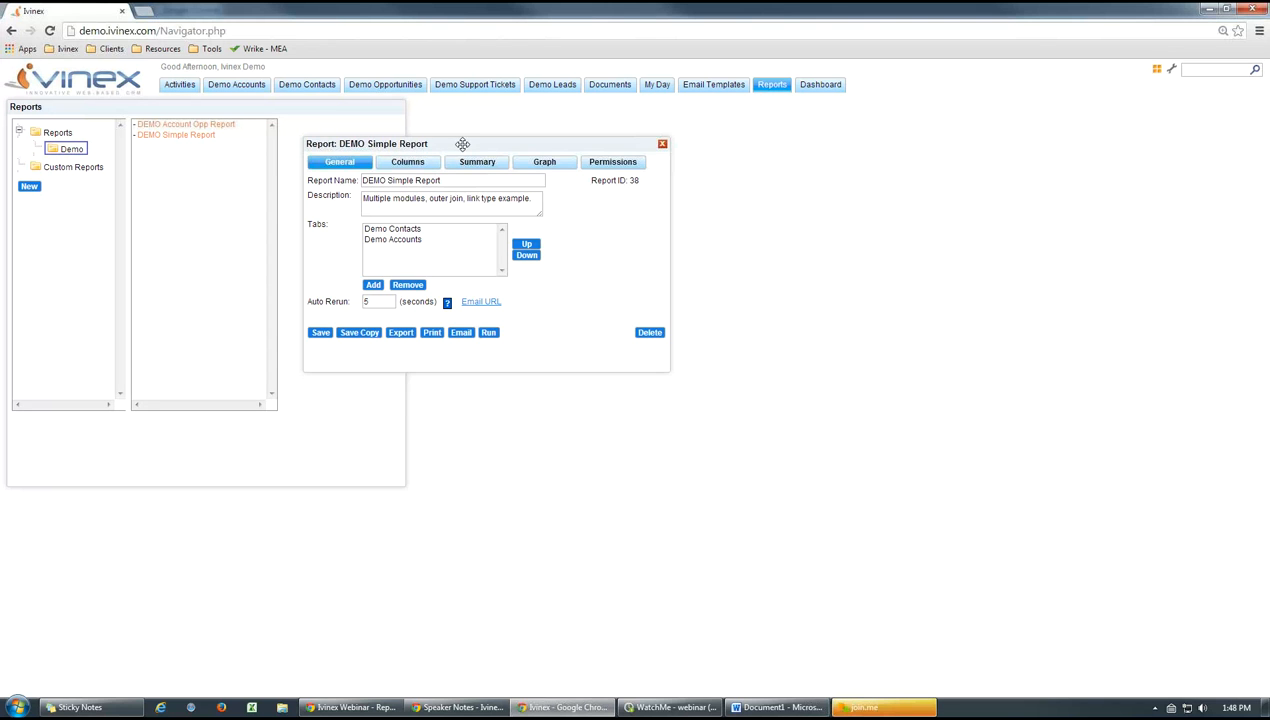
Run the reopened report and place its results beside the report settings to examine the listed contacts and accounts
left_click_drag(462, 144, 358, 151)
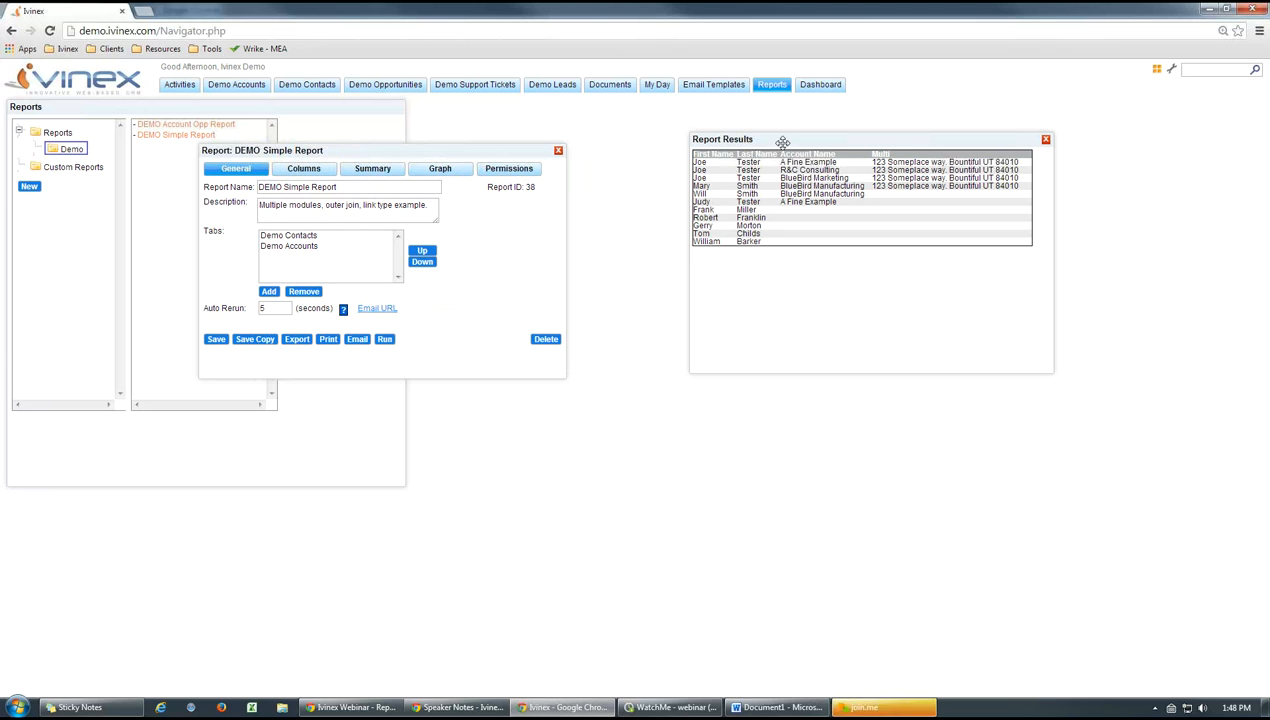
left_click_drag(783, 142, 665, 153)
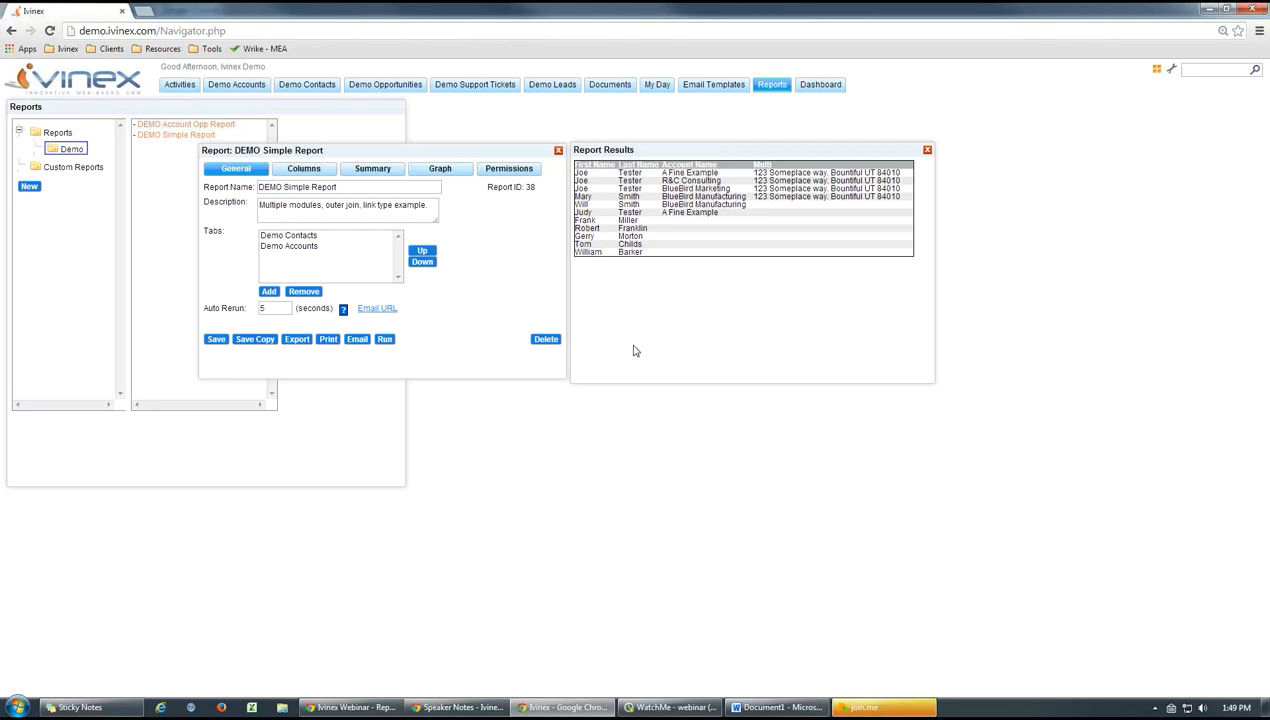
key("alt+Tab")
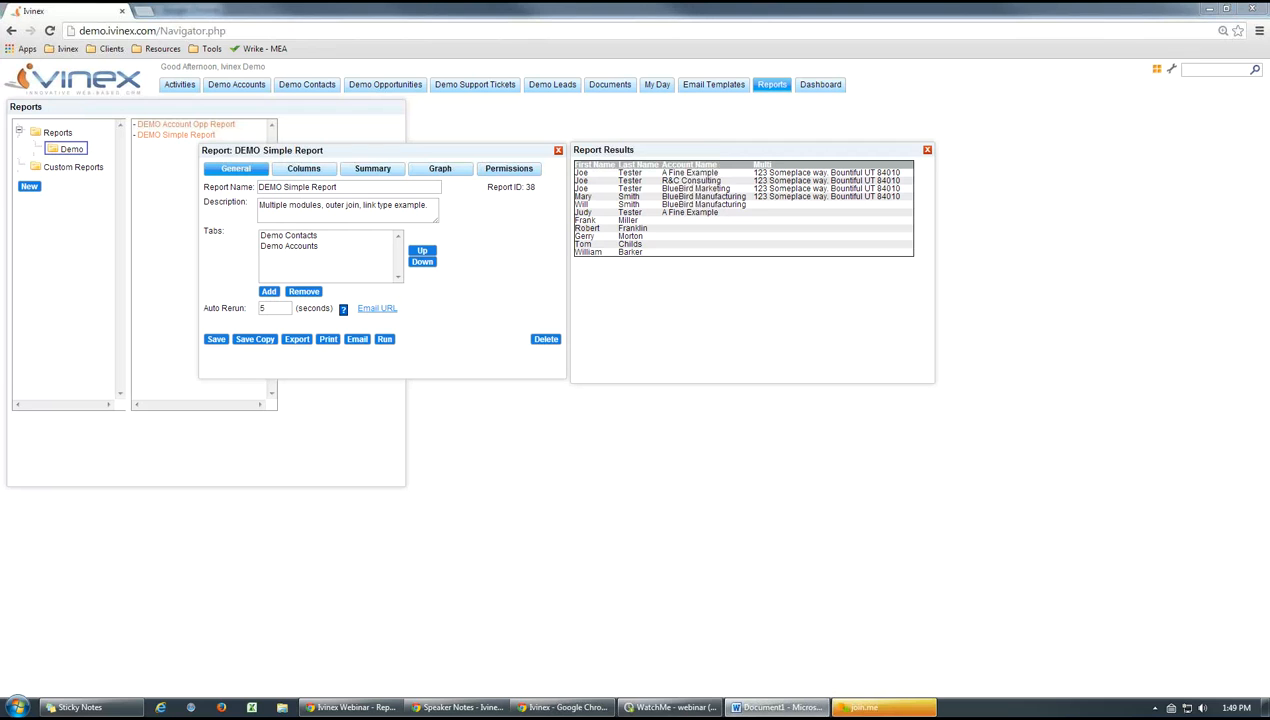
Turn off Outer Join for the Demo Accounts tab, and save and run the updated report
left_click(297, 247)
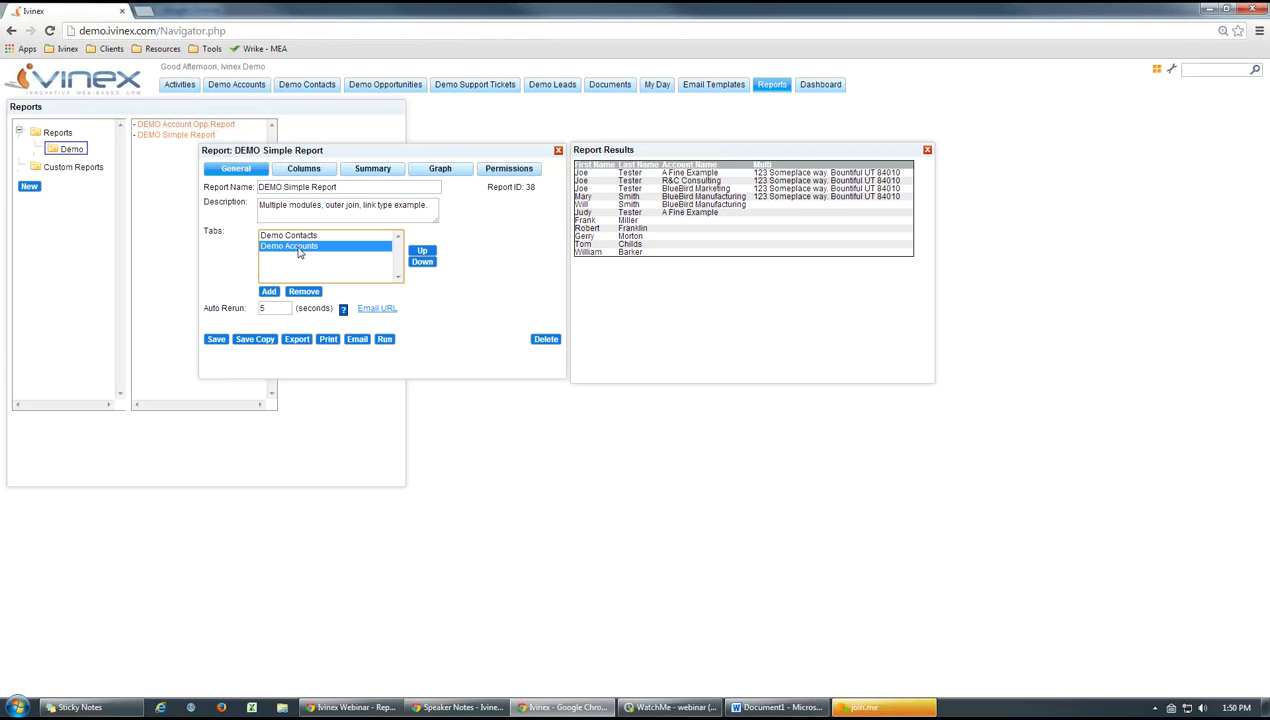
double_click(297, 251)
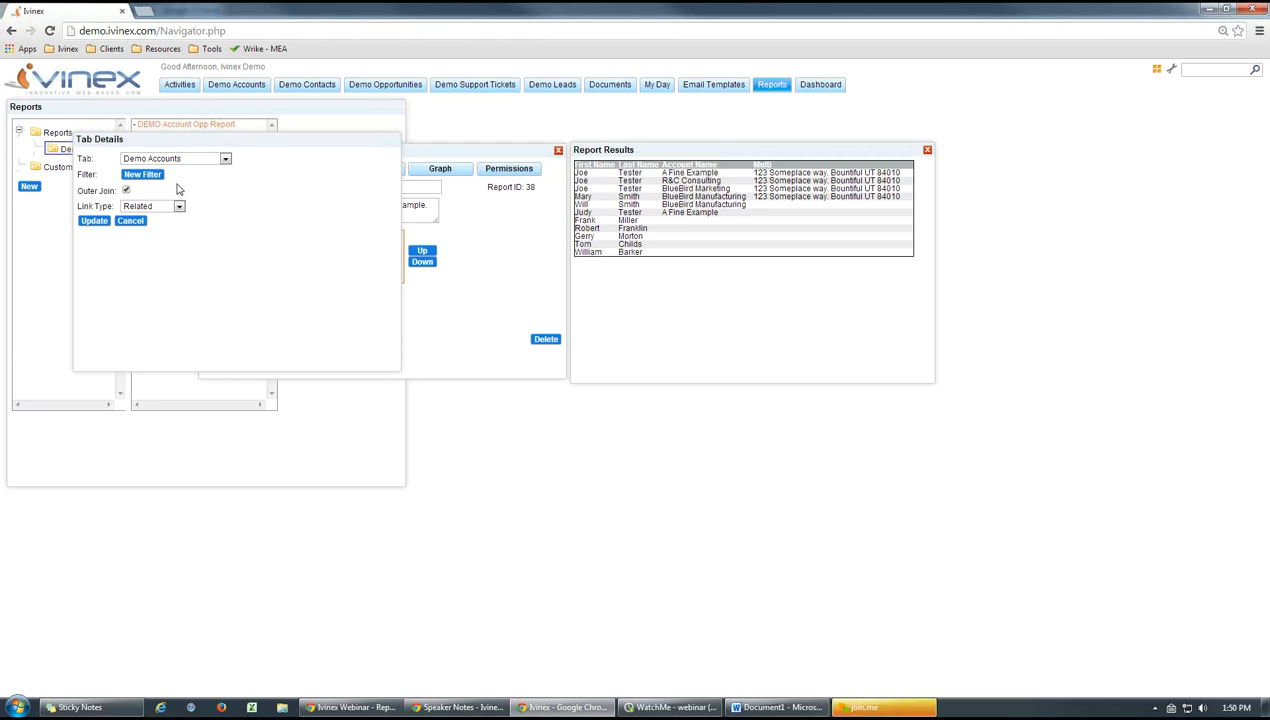
left_click(126, 192)
mouse_move(232, 142)
left_mouse_down()
mouse_move(256, 150)
mouse_move(216, 142)
left_mouse_up()
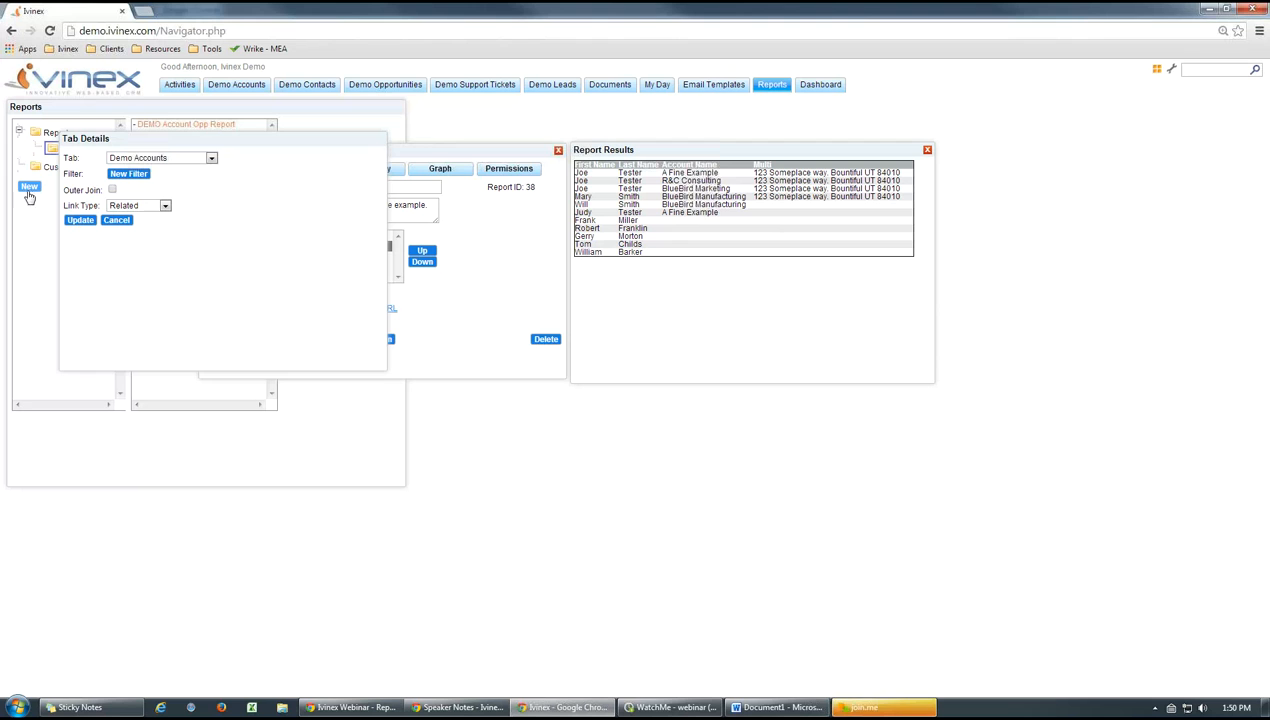
left_click(80, 220)
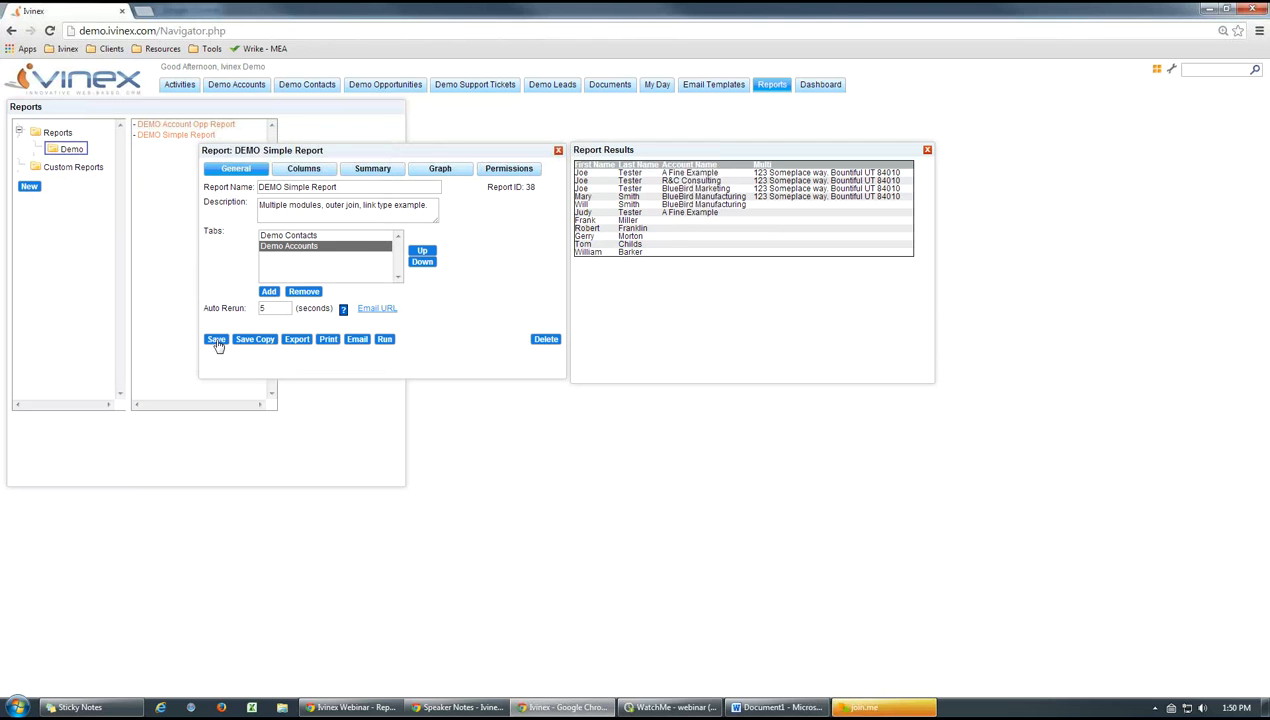
left_click(388, 342)
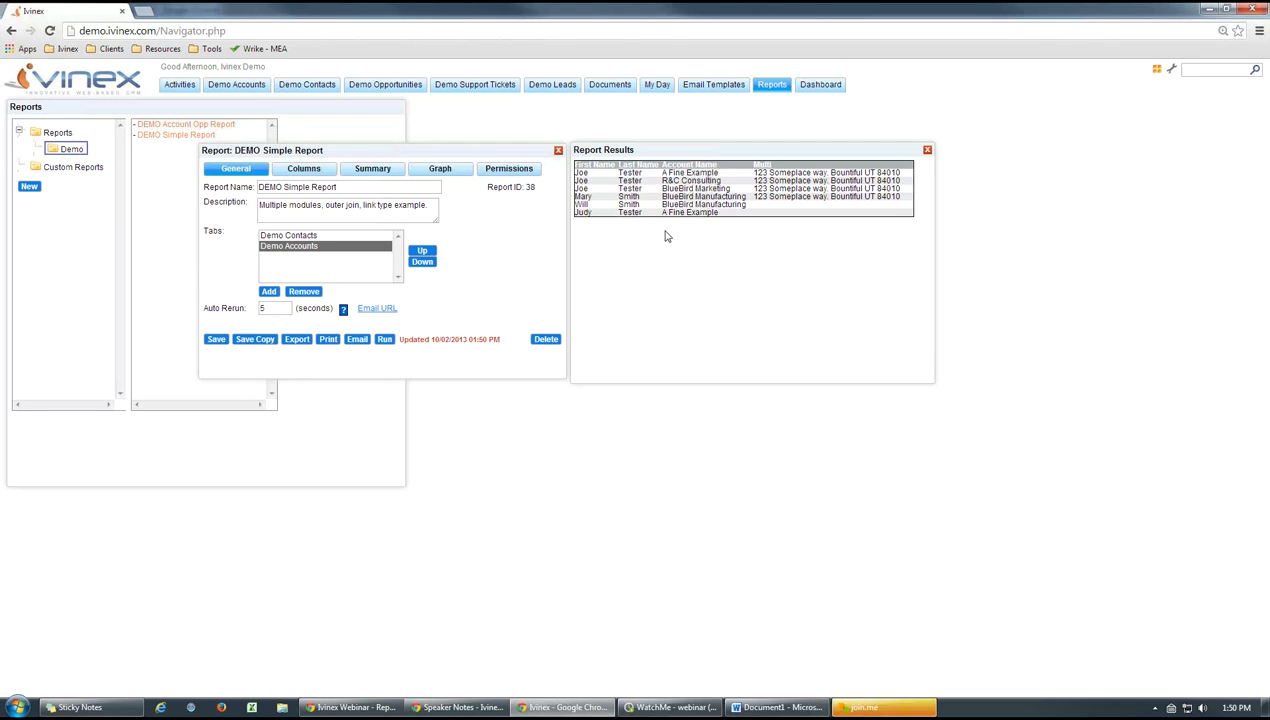
Review the Demo Accounts tab's details alongside the report results, and close the details
double_click(307, 253)
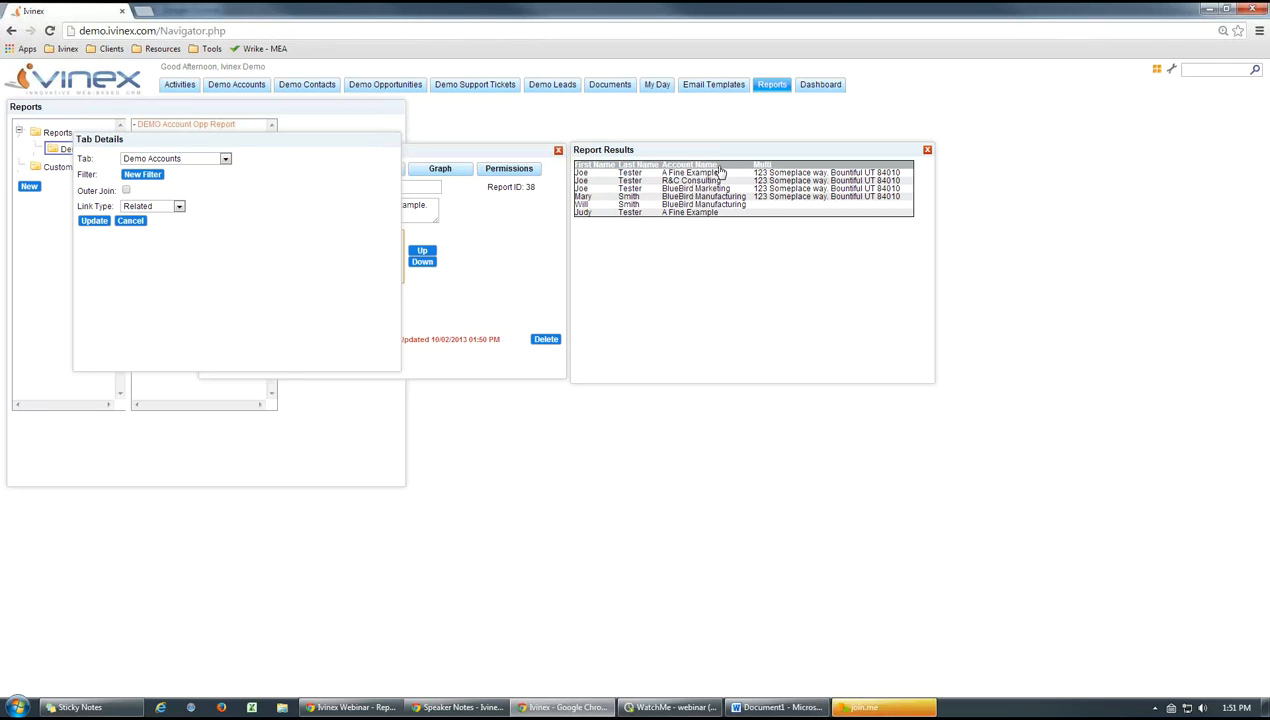
left_click(96, 222)
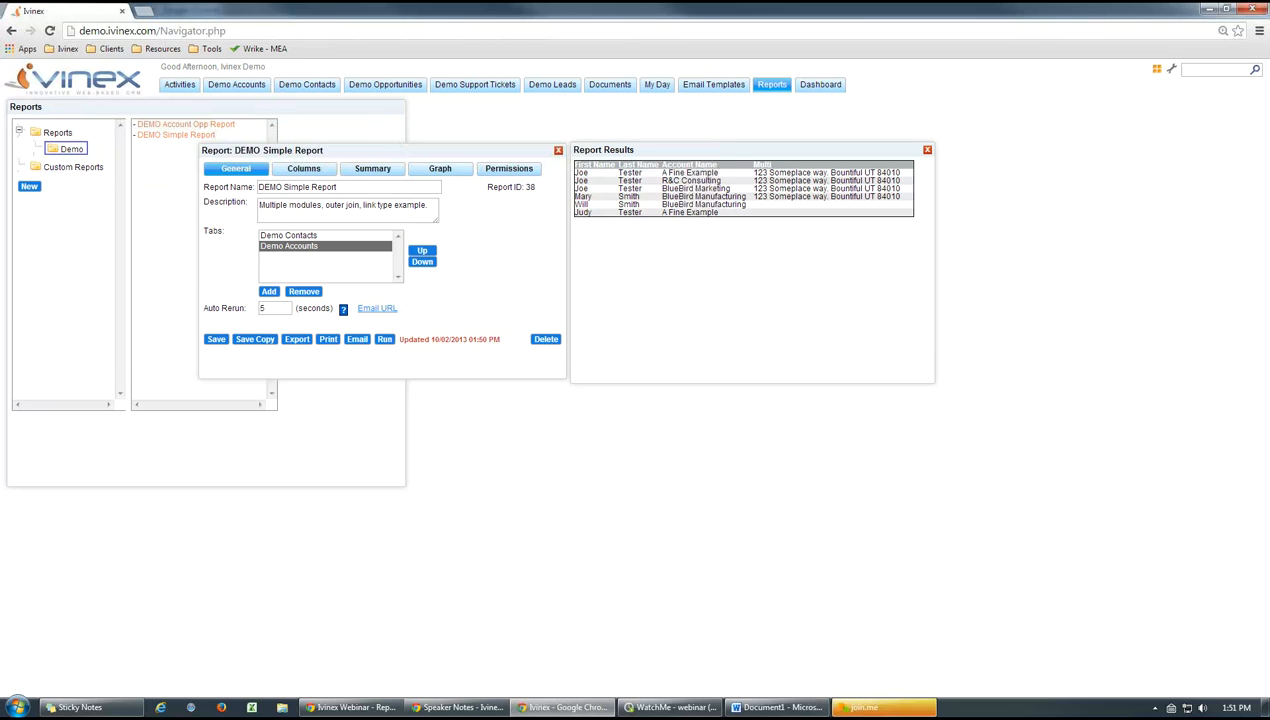
key("alt+Tab")
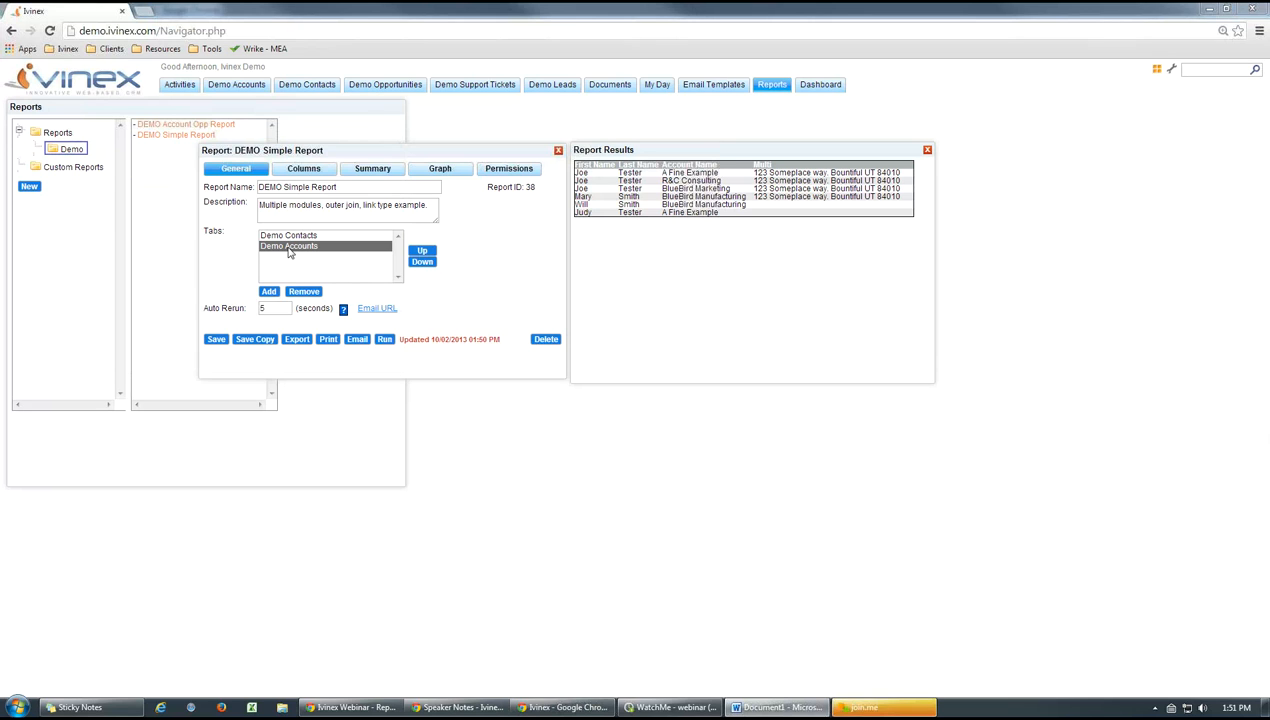
Move Demo Accounts above Demo Contacts in the report's tab order, and save and run the report
left_click(421, 251)
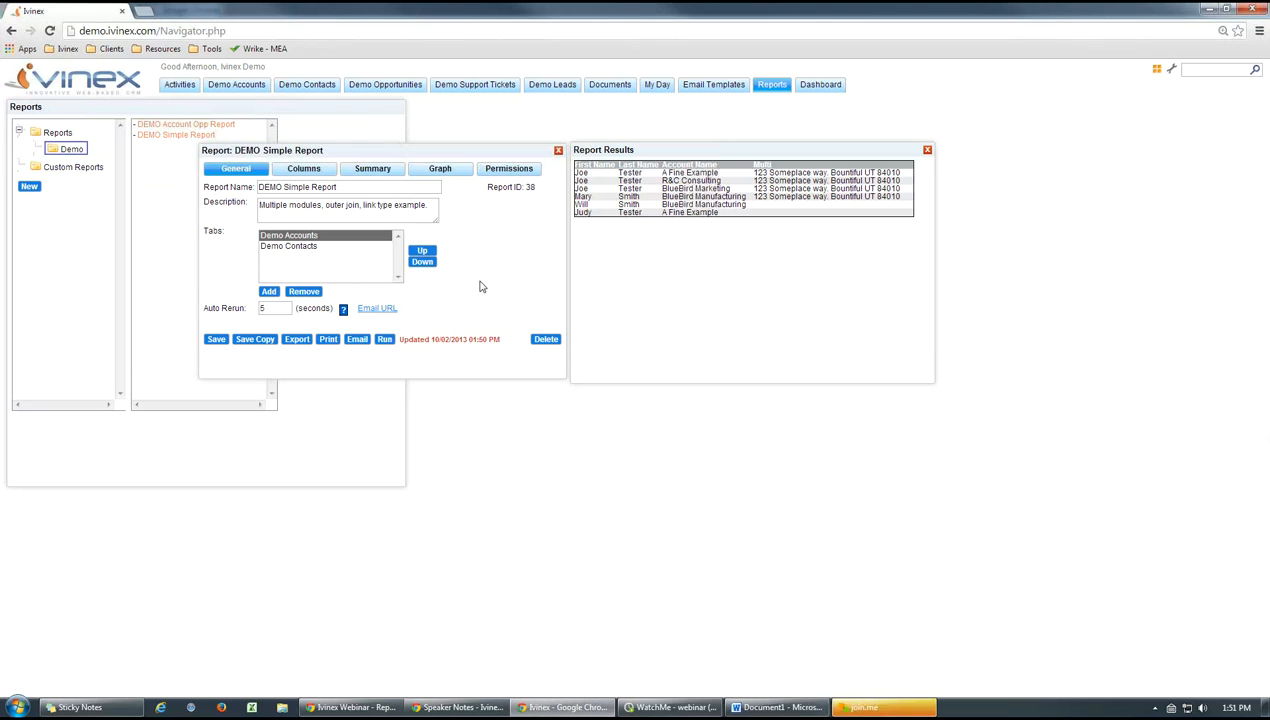
left_click(216, 340)
left_click(385, 339)
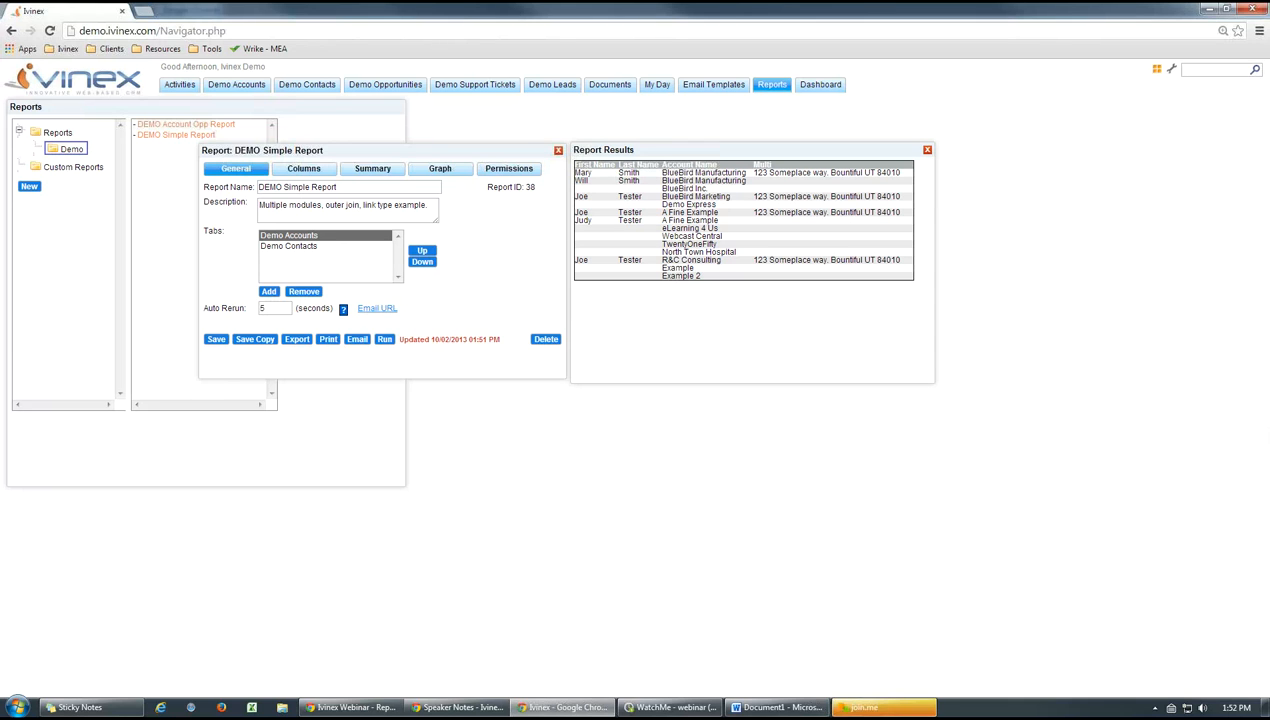
Switch to Word and close the open document
key("alt+Tab")
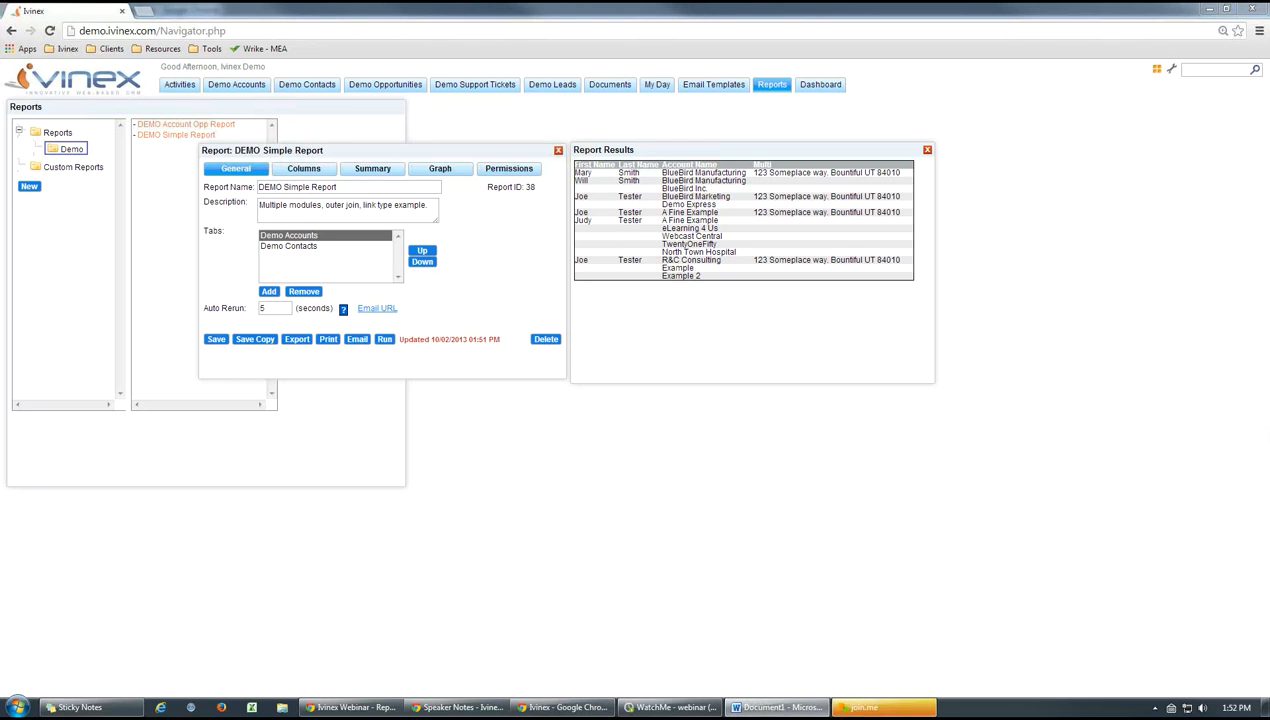
key("alt+F4")
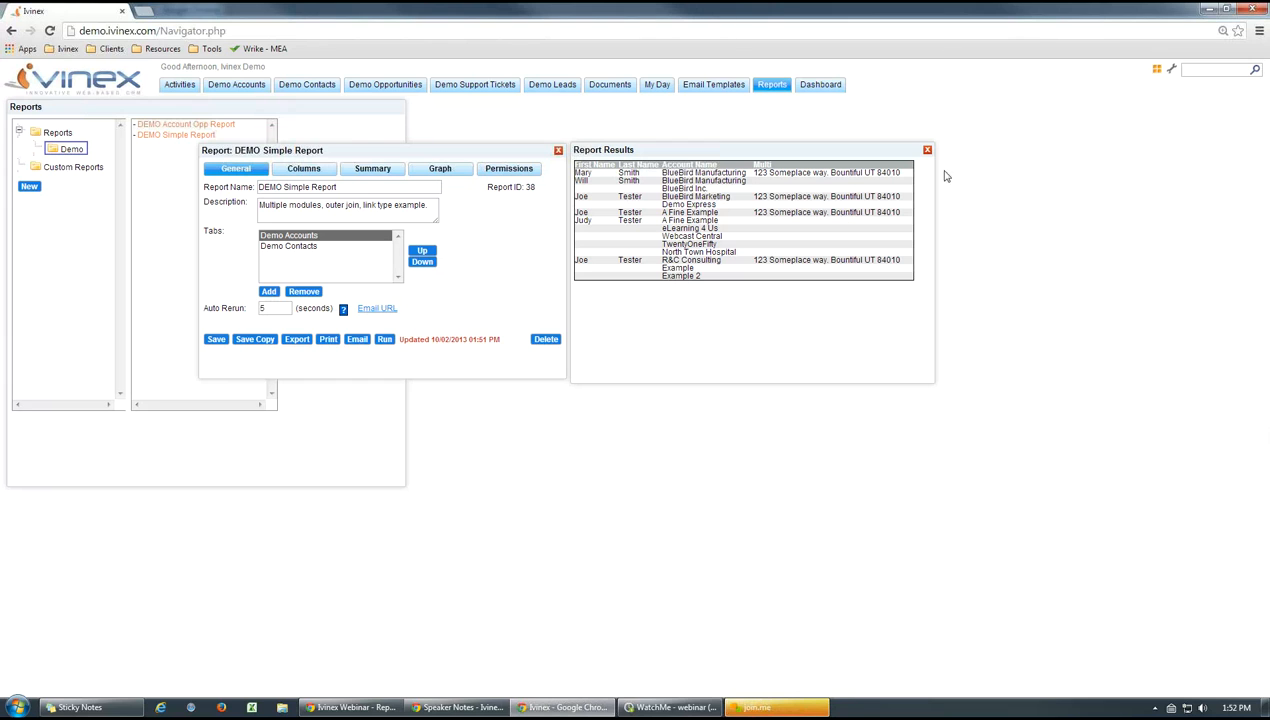
Move Demo Contacts back above Demo Accounts, save the report, and close it together with its results
left_click(289, 246)
left_click(421, 252)
left_click(215, 339)
left_click(926, 152)
left_click(558, 152)
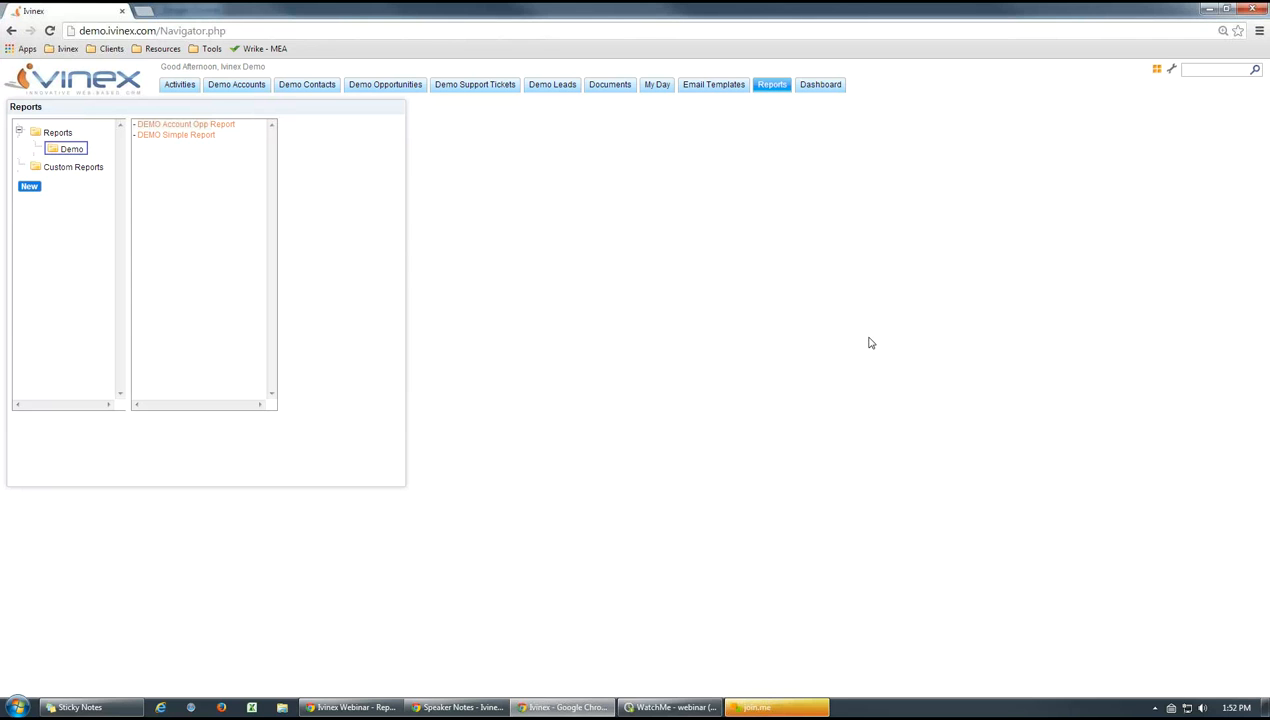
Open DEMO Simple Report, run it, and place the results beside the report settings
left_click(176, 135)
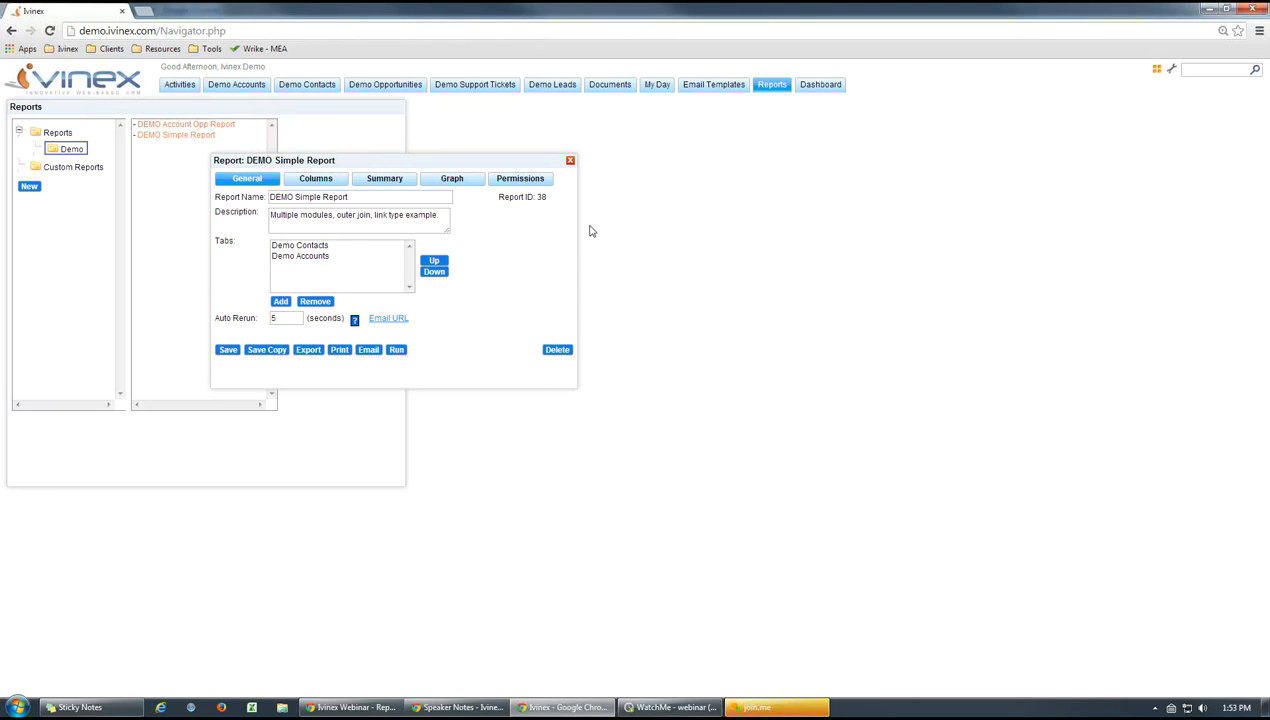
left_click(395, 350)
mouse_move(706, 150)
left_mouse_down()
mouse_move(755, 174)
mouse_move(725, 161)
left_mouse_up()
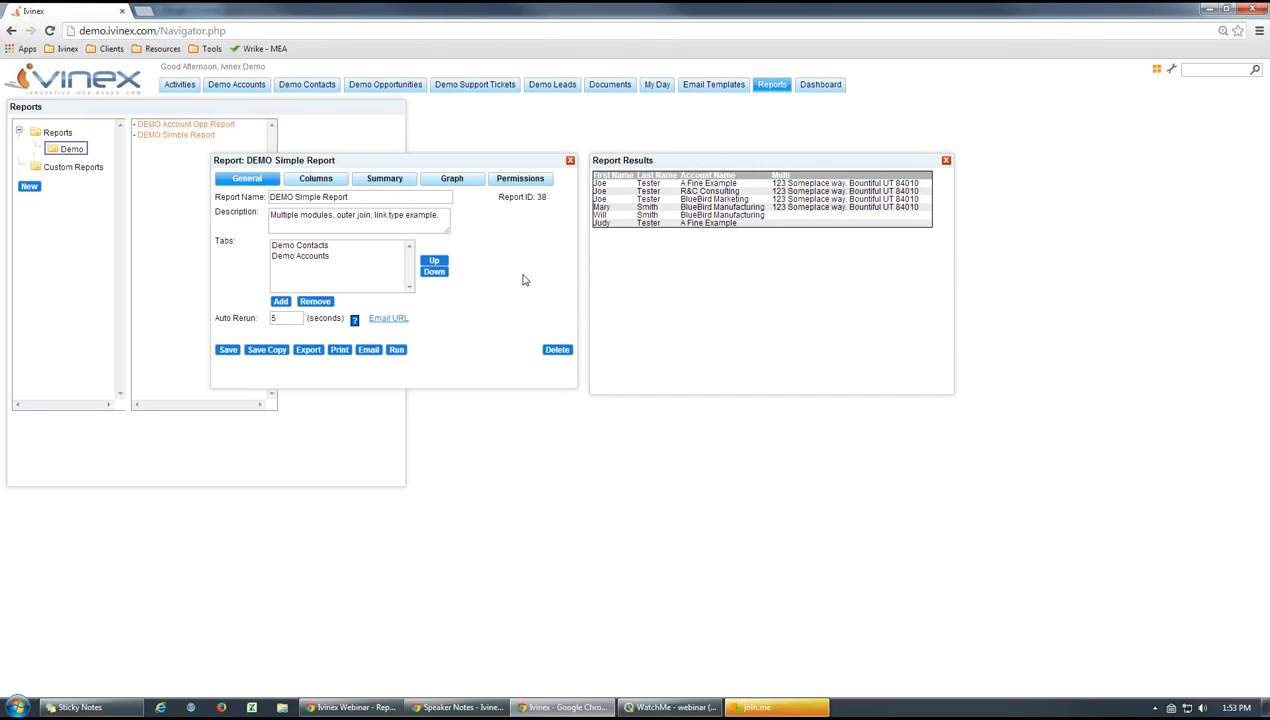
Examine the Demo Contact and Demo Account fields available for a new report column, and cancel the column
left_click(313, 184)
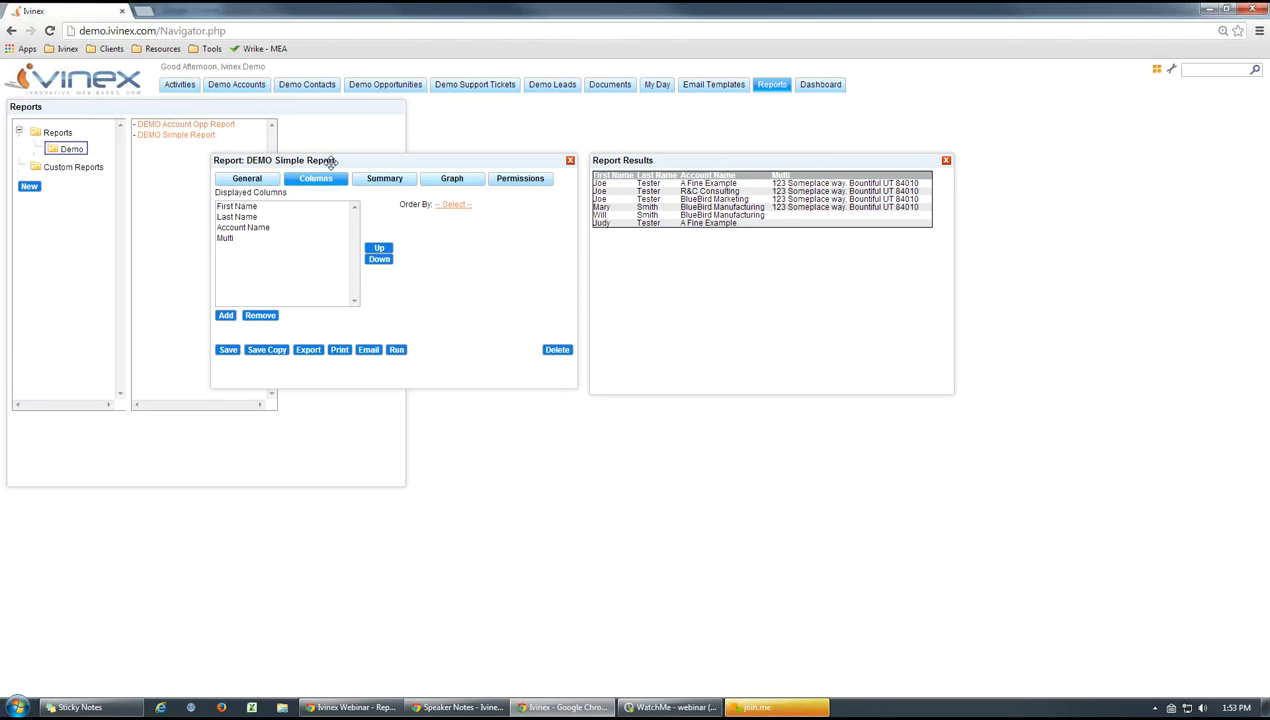
left_click(225, 316)
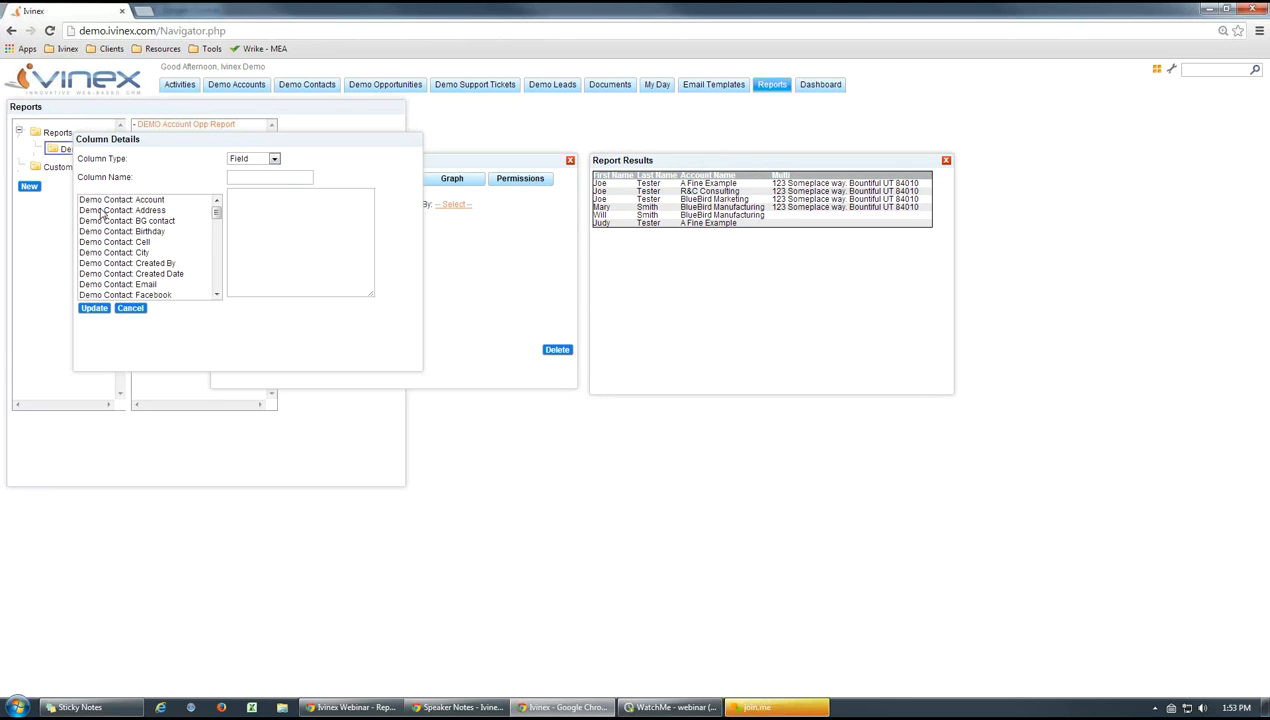
left_click_drag(241, 141, 591, 163)
left_click(250, 181)
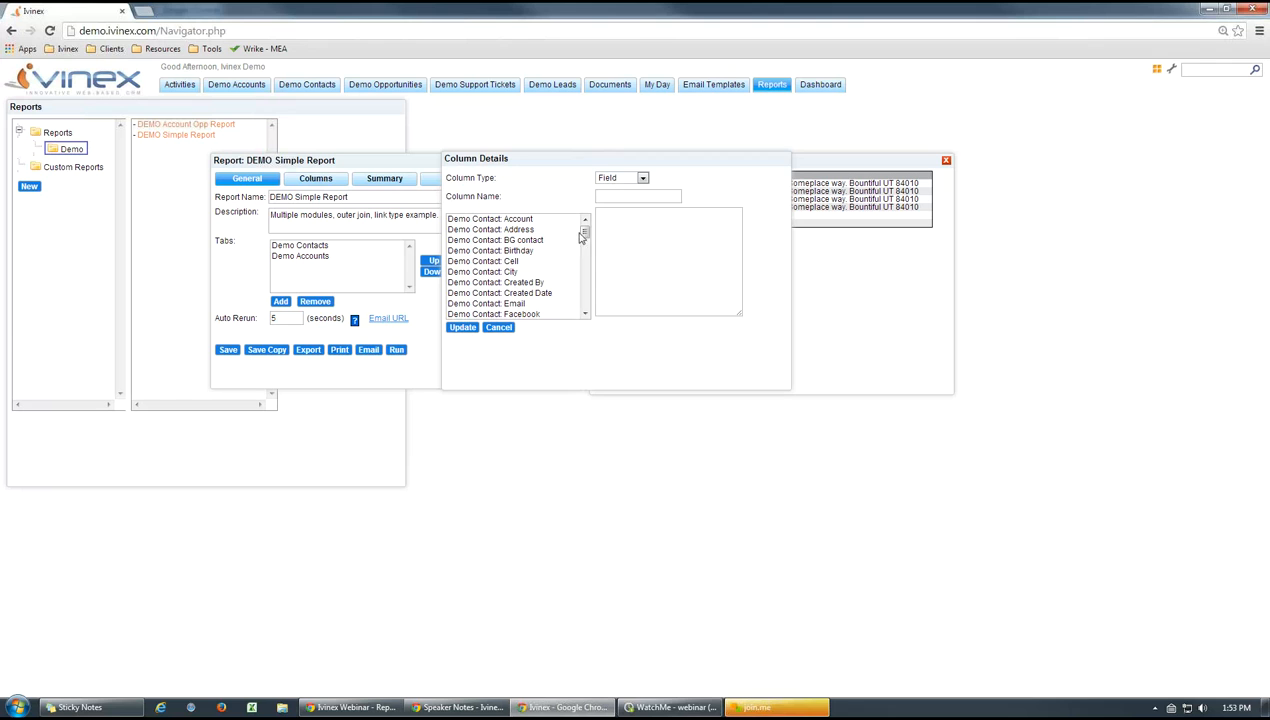
left_click_drag(584, 232, 585, 271)
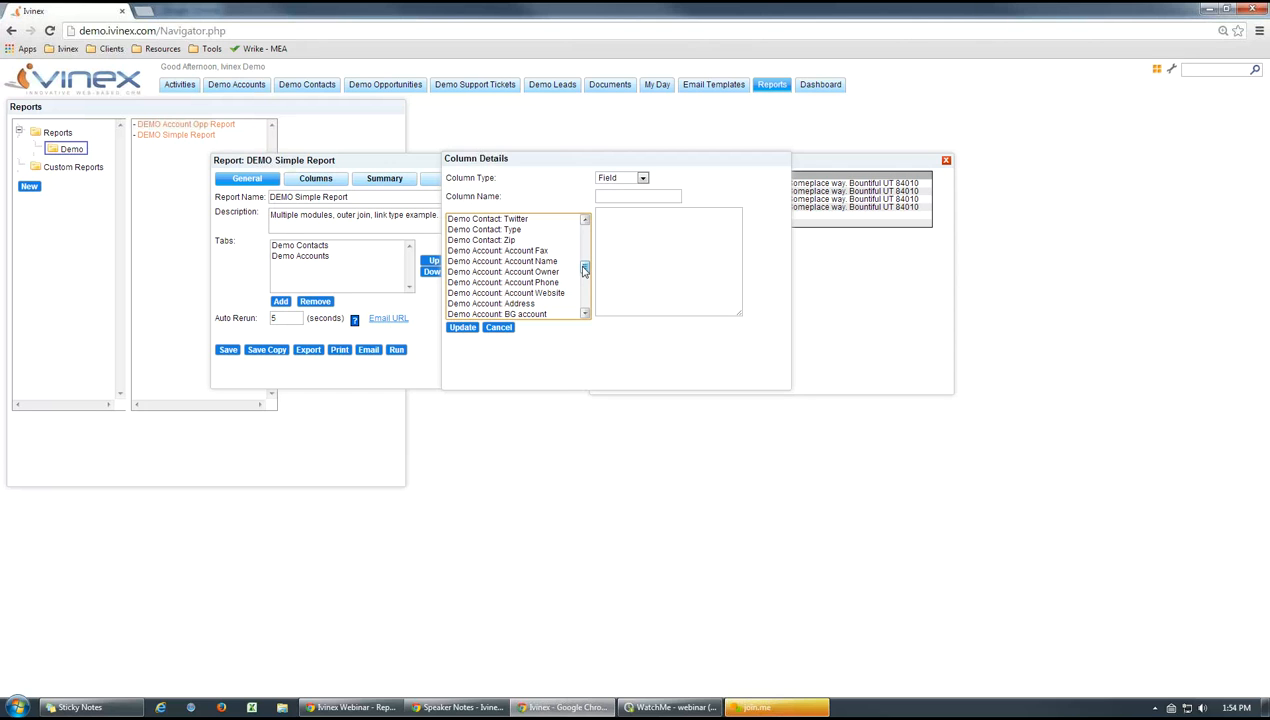
left_click_drag(585, 270, 585, 230)
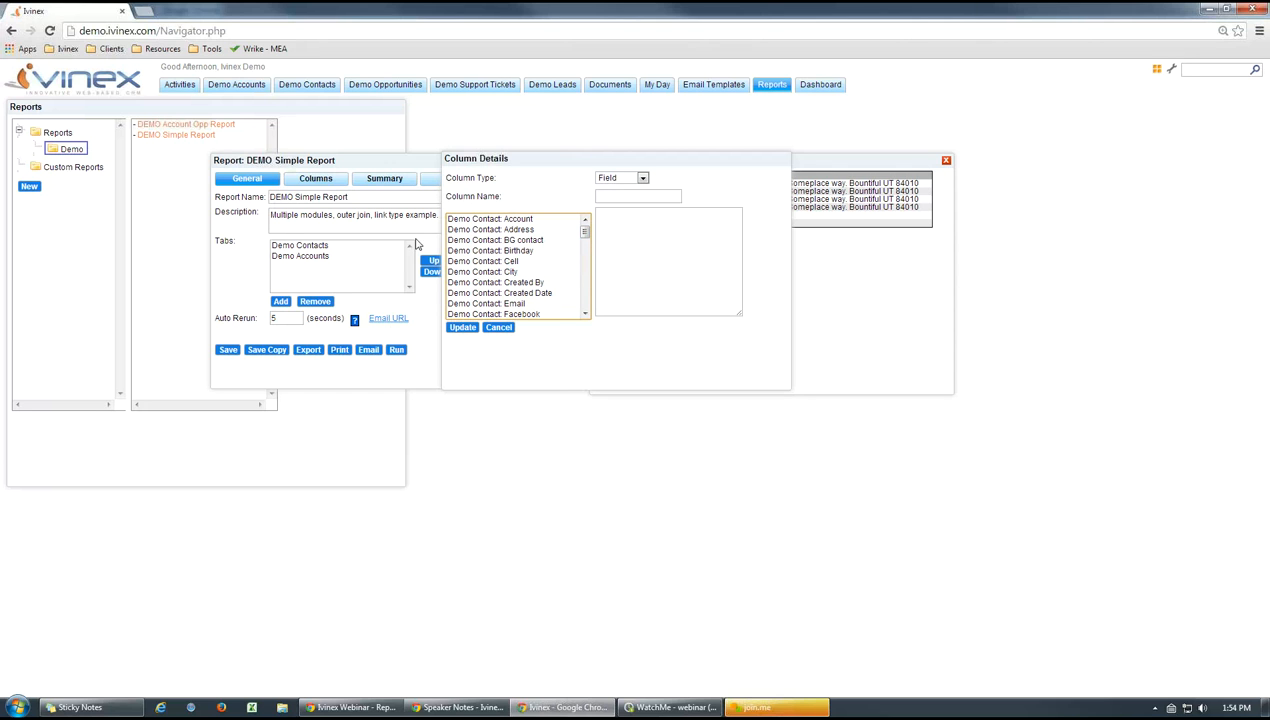
left_click(316, 181)
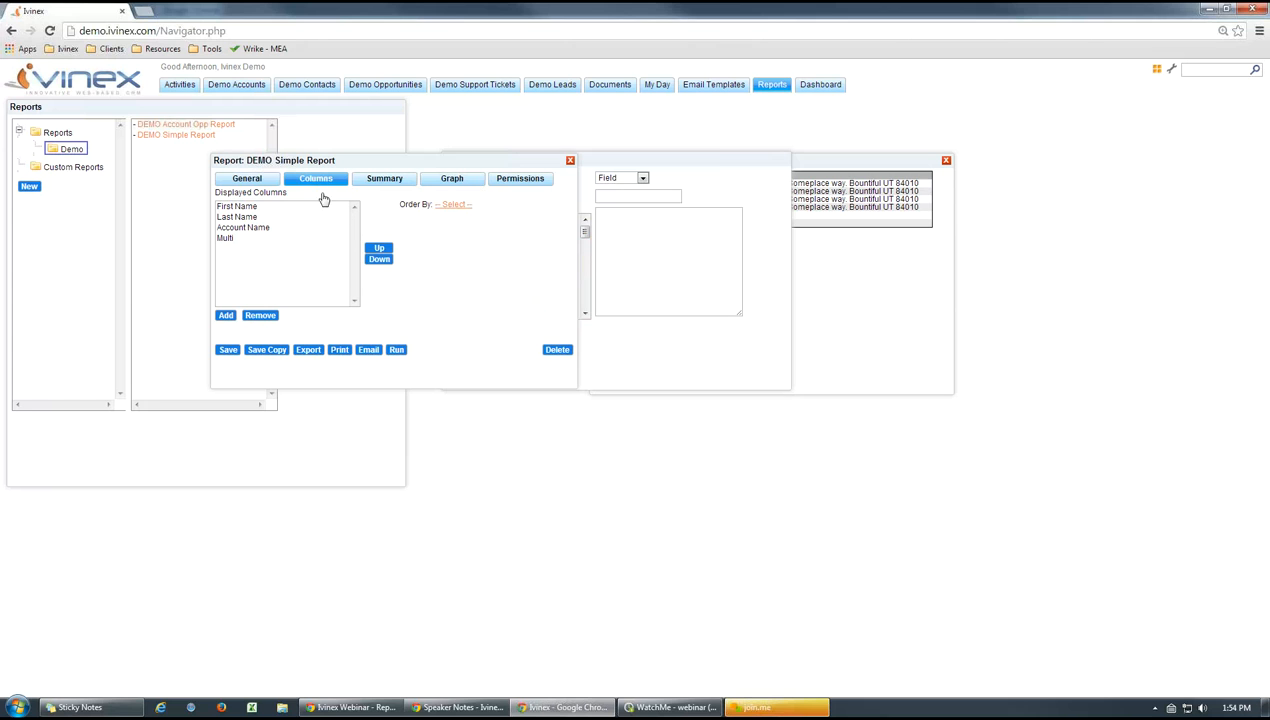
mouse_move(696, 164)
left_mouse_down()
mouse_move(715, 165)
mouse_move(677, 170)
left_mouse_up()
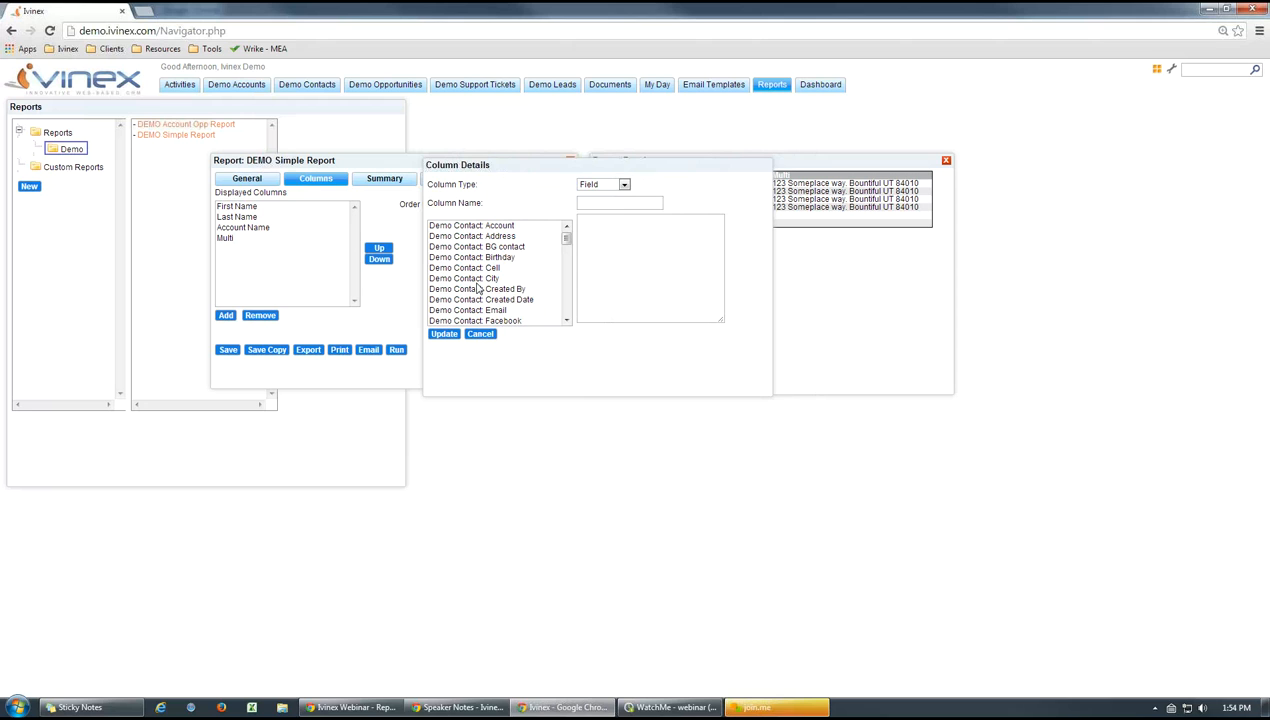
left_click(481, 334)
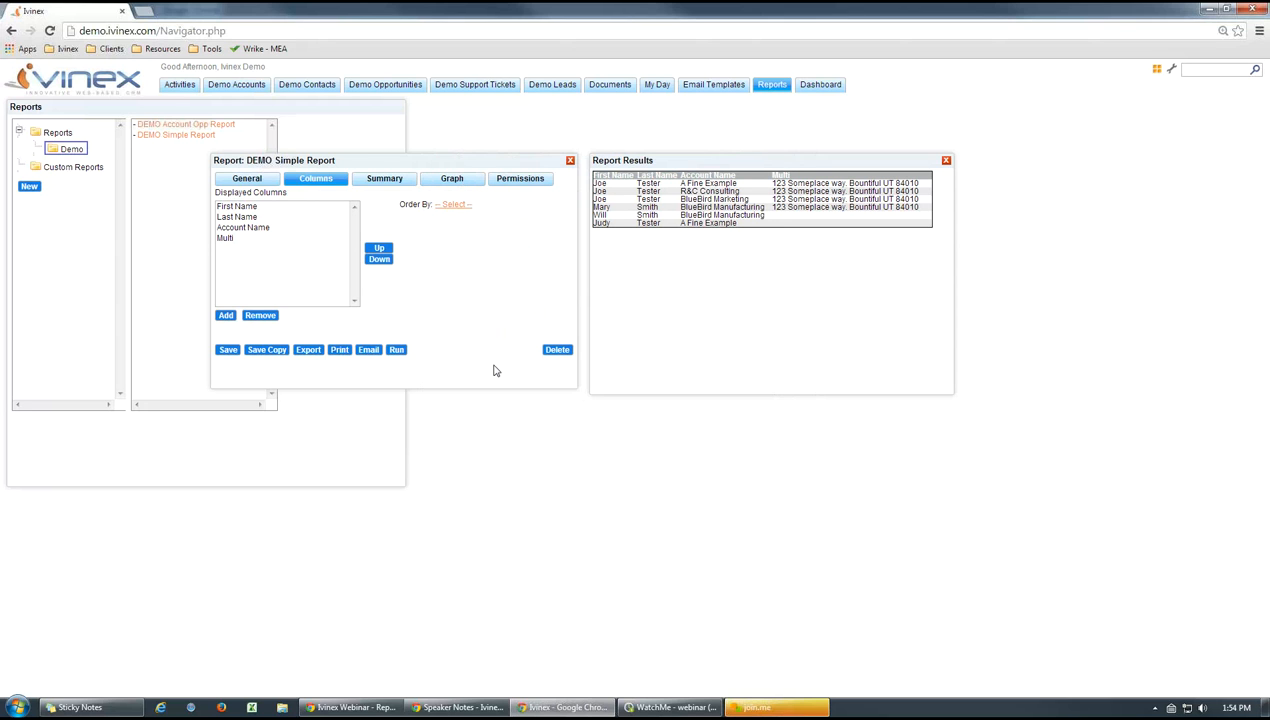
Add a report column for the Demo Contact: Cell field, named Mobile Phone
left_click(224, 315)
left_click_drag(269, 139, 514, 135)
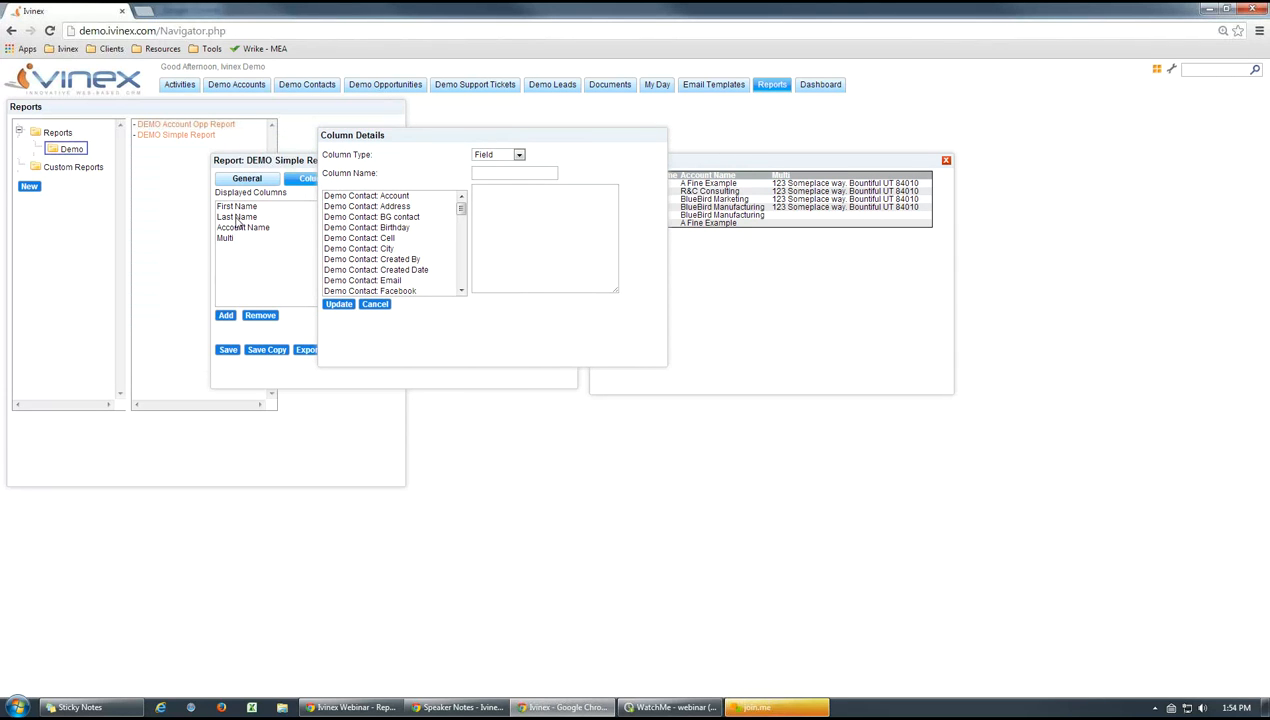
left_click(358, 240)
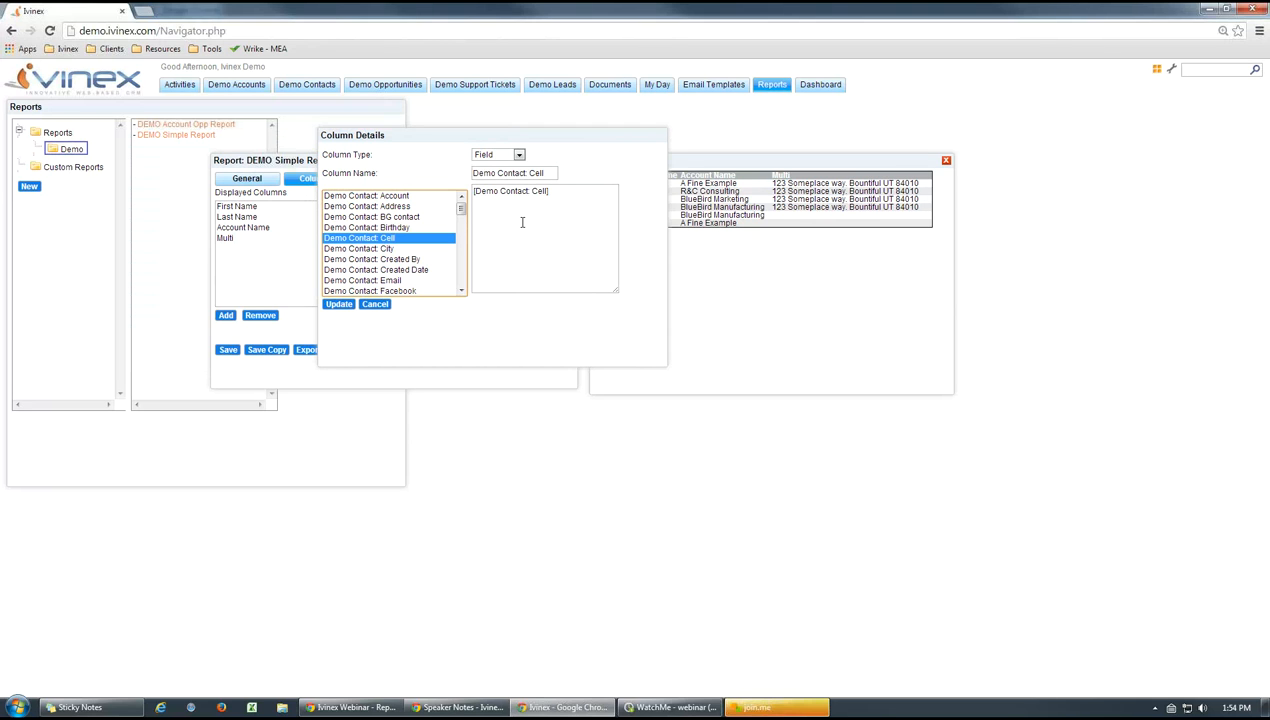
left_click_drag(552, 190, 473, 194)
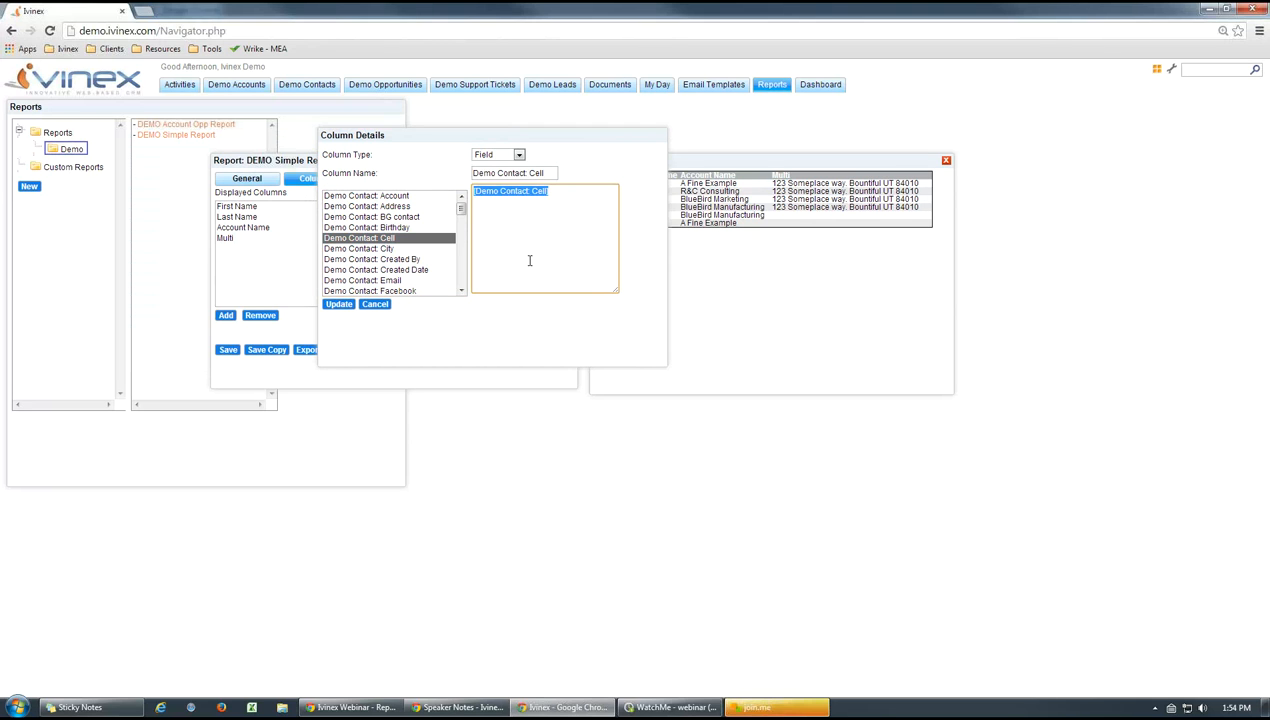
left_click(530, 261)
triple_click(514, 172)
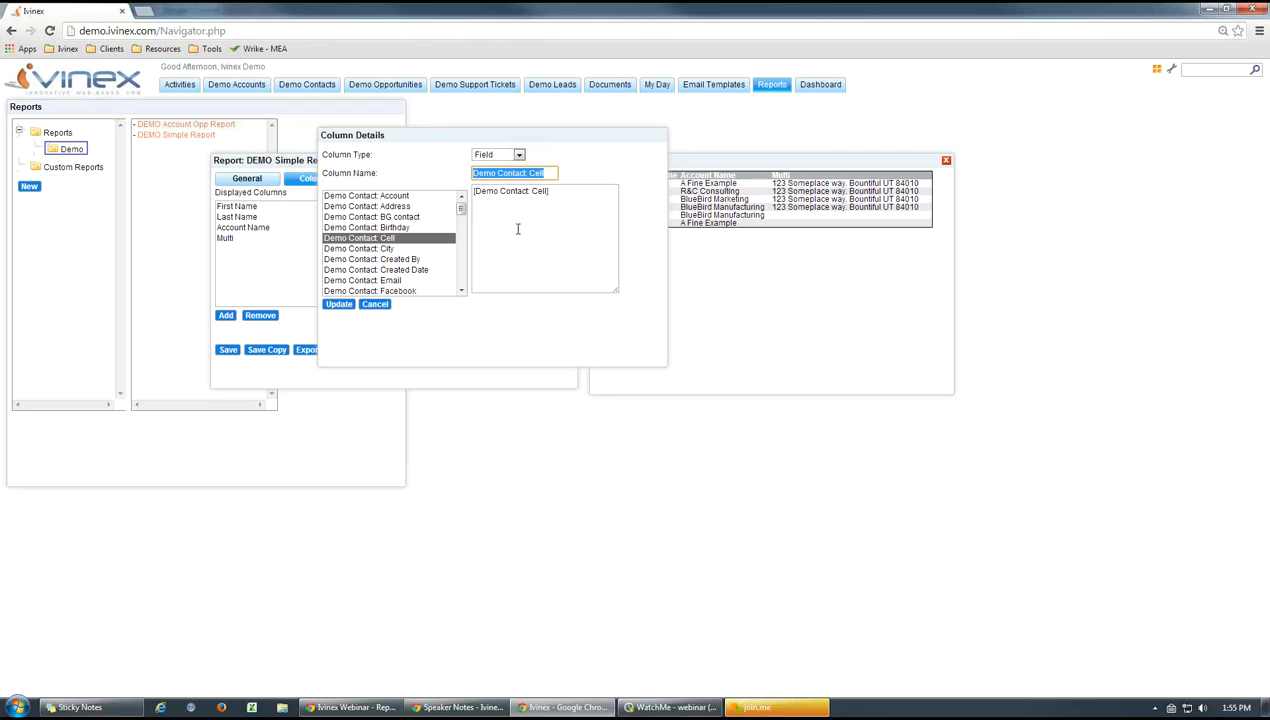
type("Mobile Phone")
left_click(340, 305)
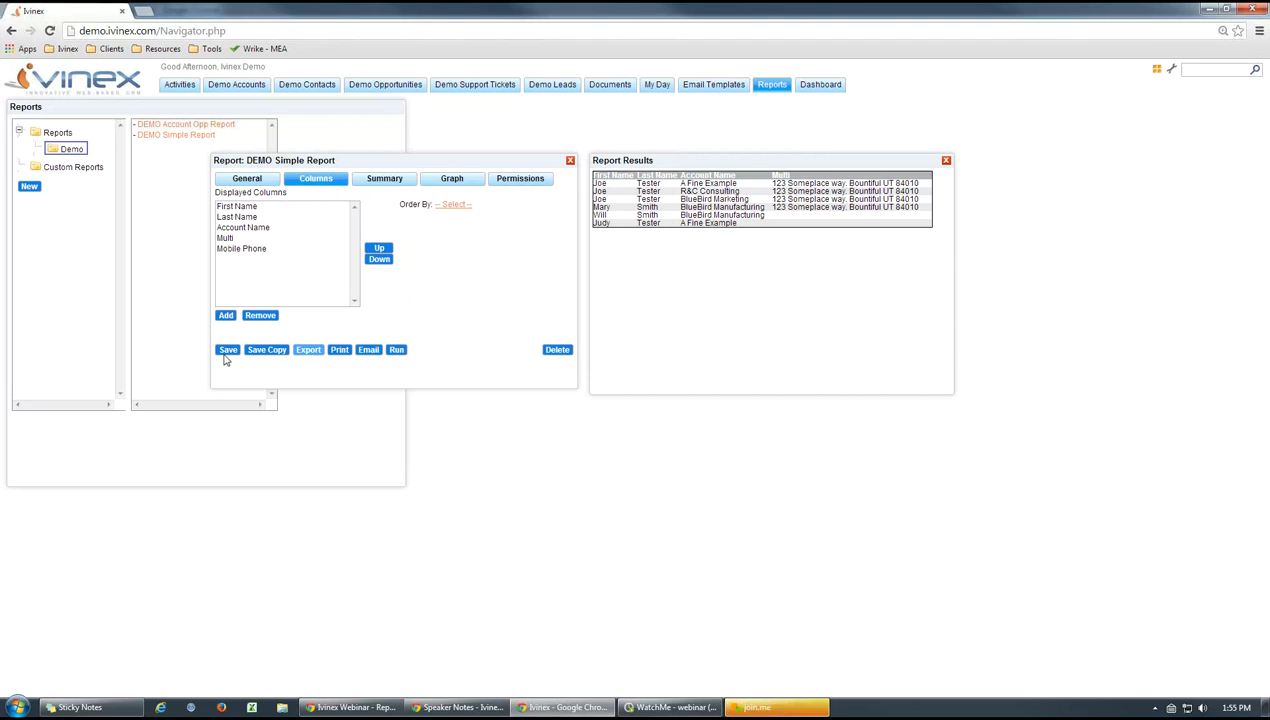
Move the Mobile Phone column directly above Account Name, and save and run the report
left_click(250, 249)
left_click(380, 250)
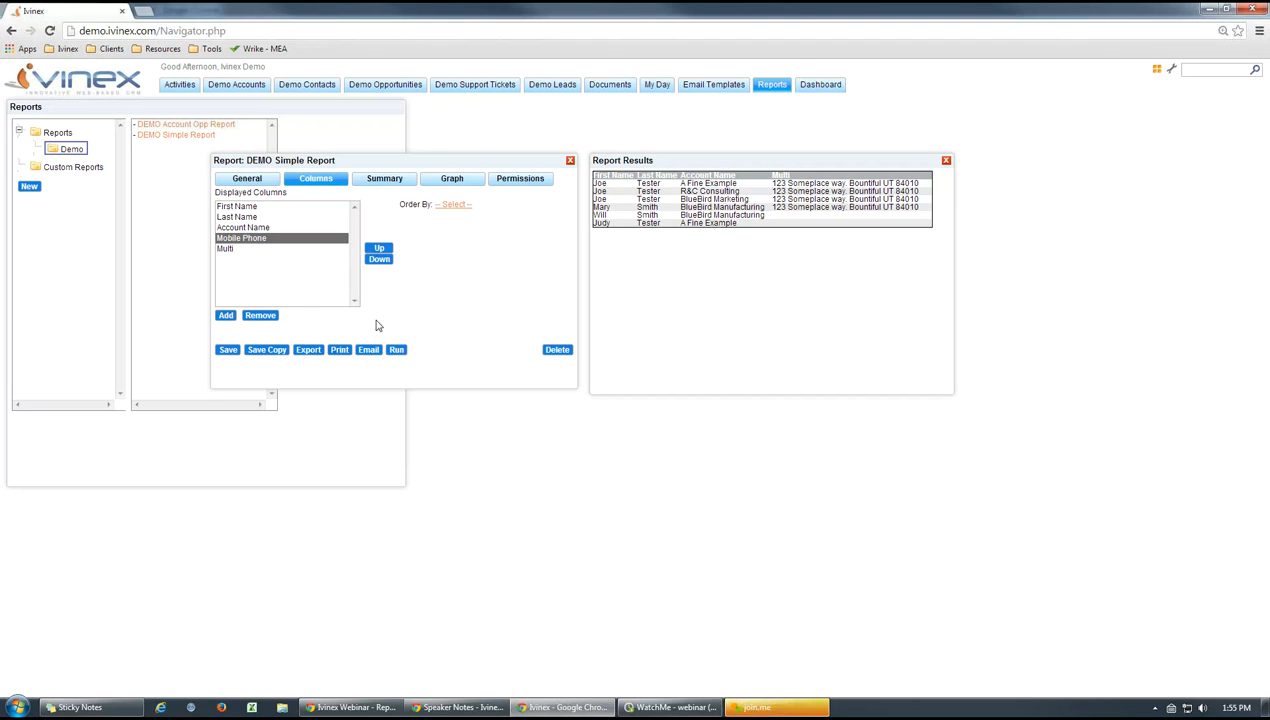
left_click(380, 249)
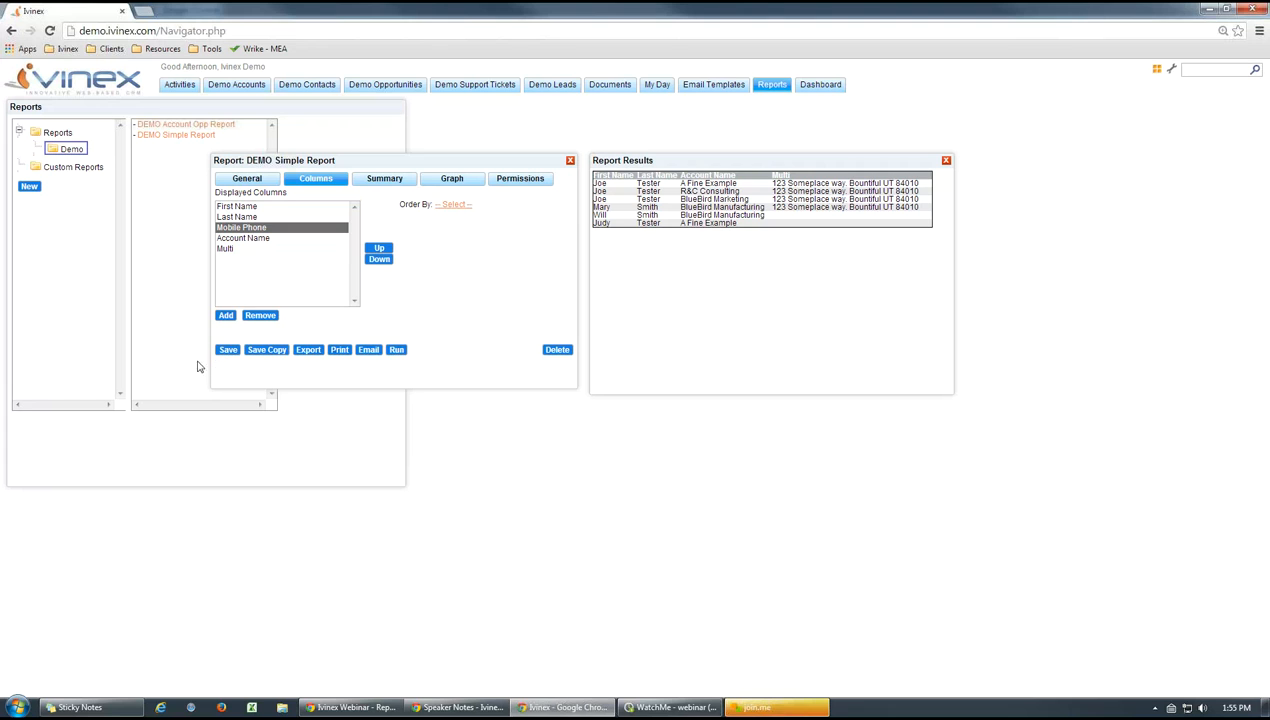
left_click(228, 349)
left_click(396, 350)
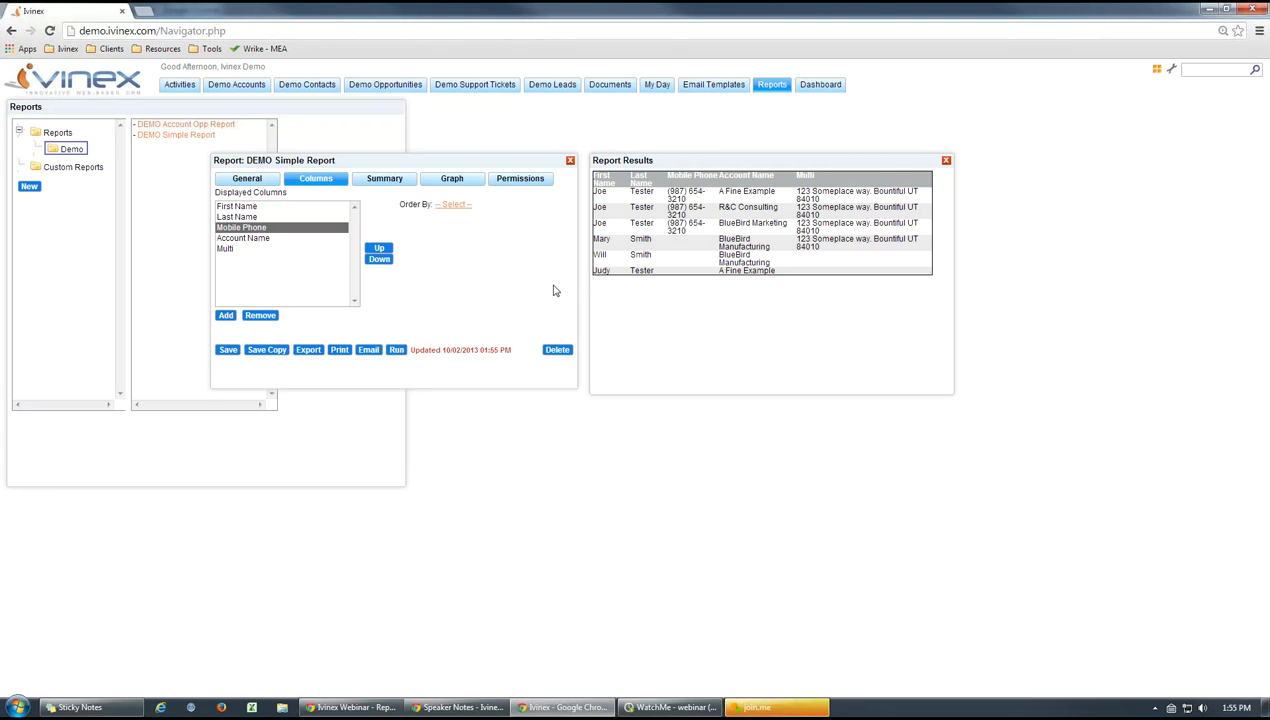
Close the report and its results, and reopen DEMO Simple Report from the Demo folder and run it
left_click(946, 160)
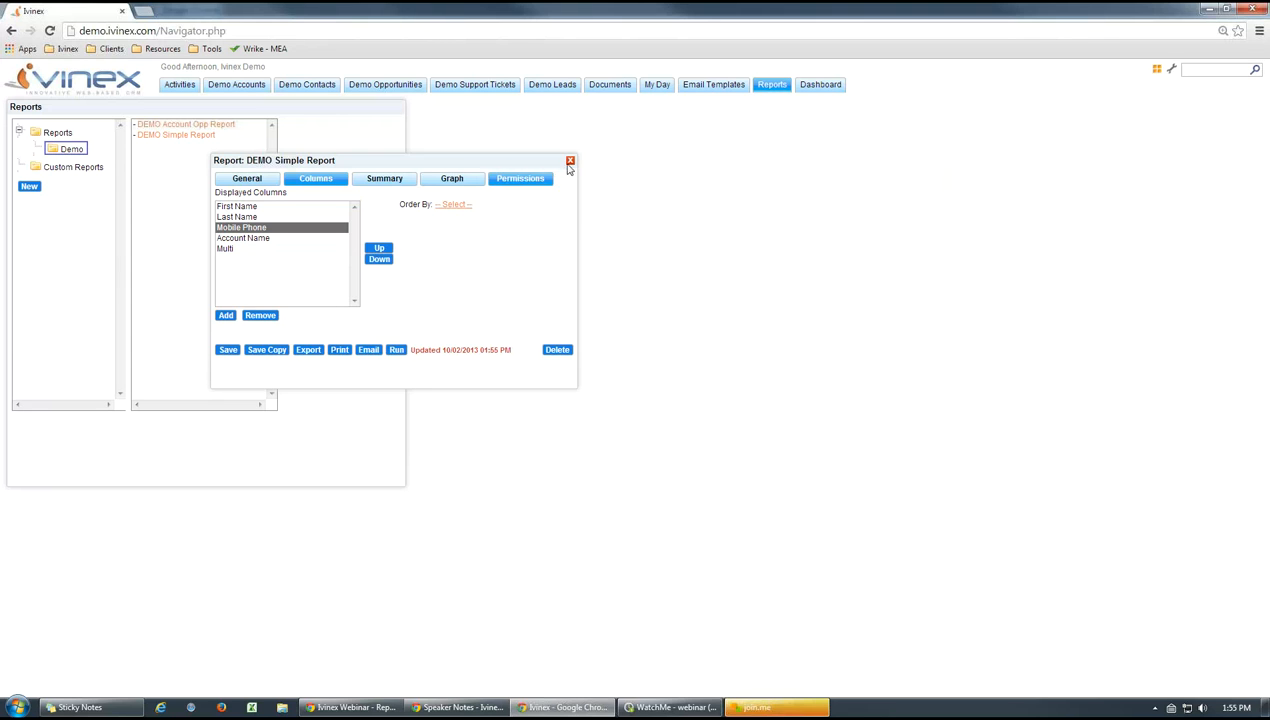
left_click(770, 86)
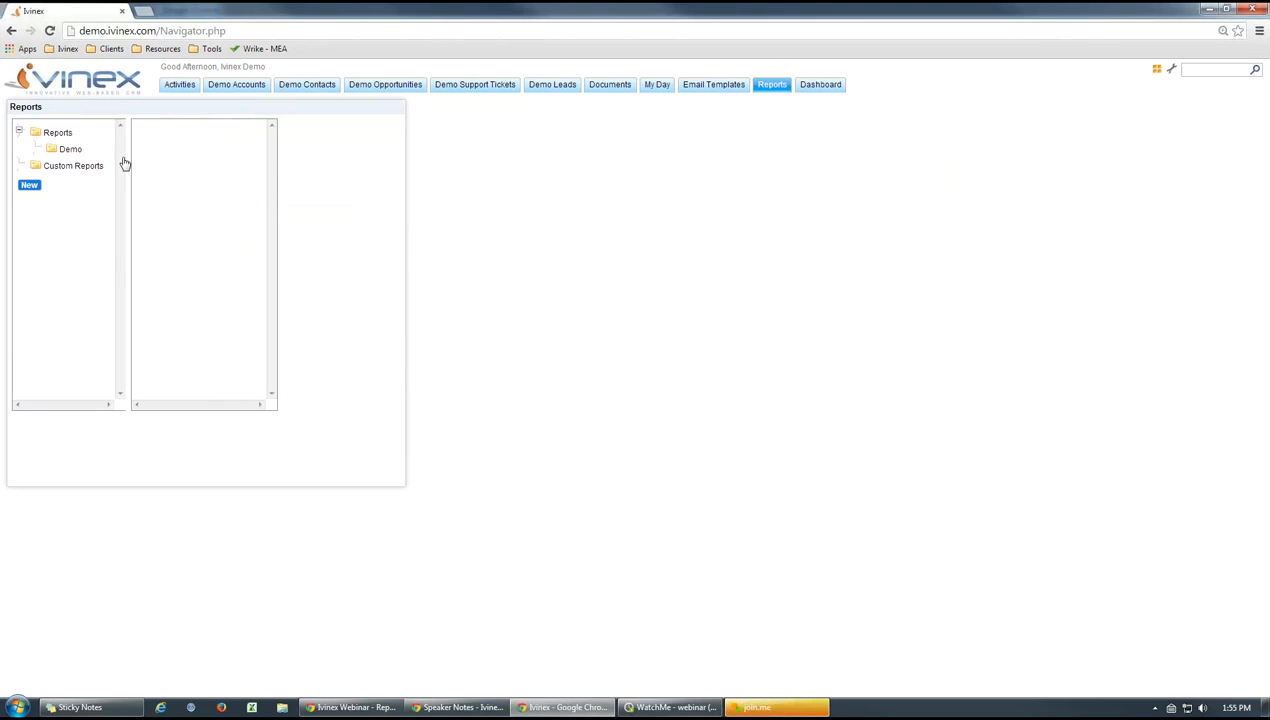
left_click(183, 137)
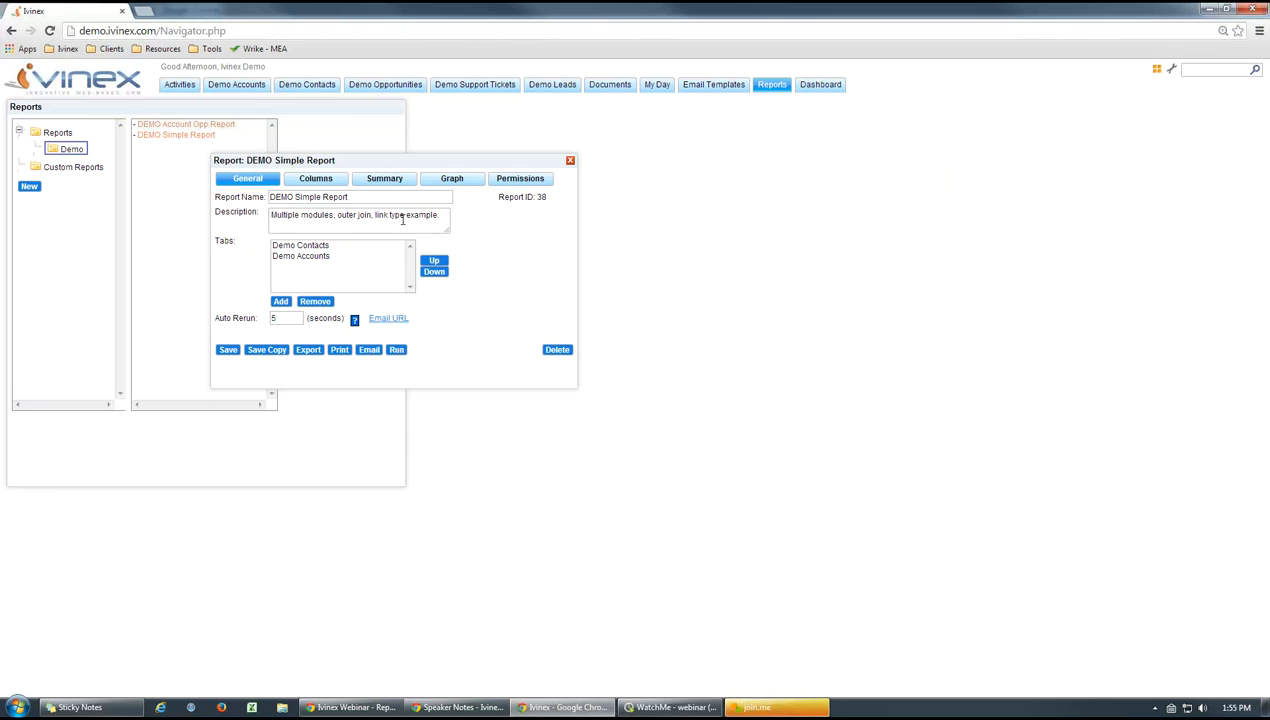
left_click(396, 350)
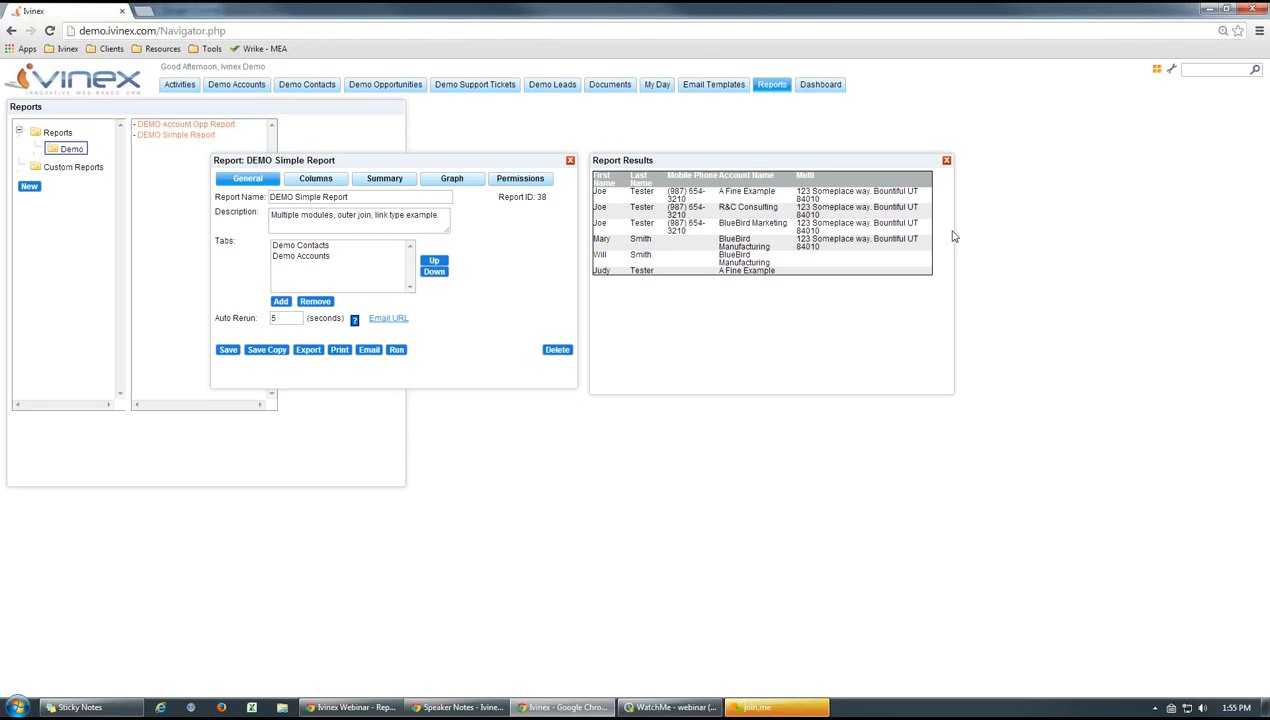
Widen the report results window and point out the Mobile Phone column header
left_click_drag(952, 235, 1086, 232)
left_click(680, 318)
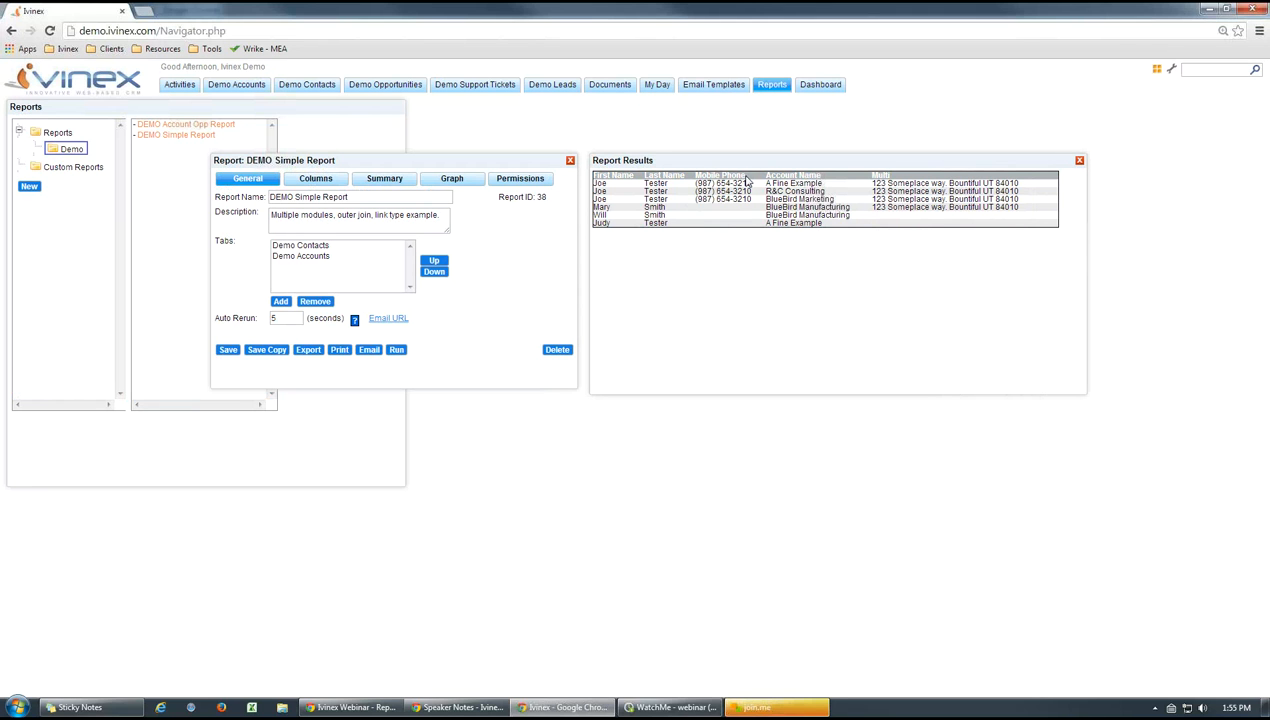
left_click_drag(746, 180, 697, 174)
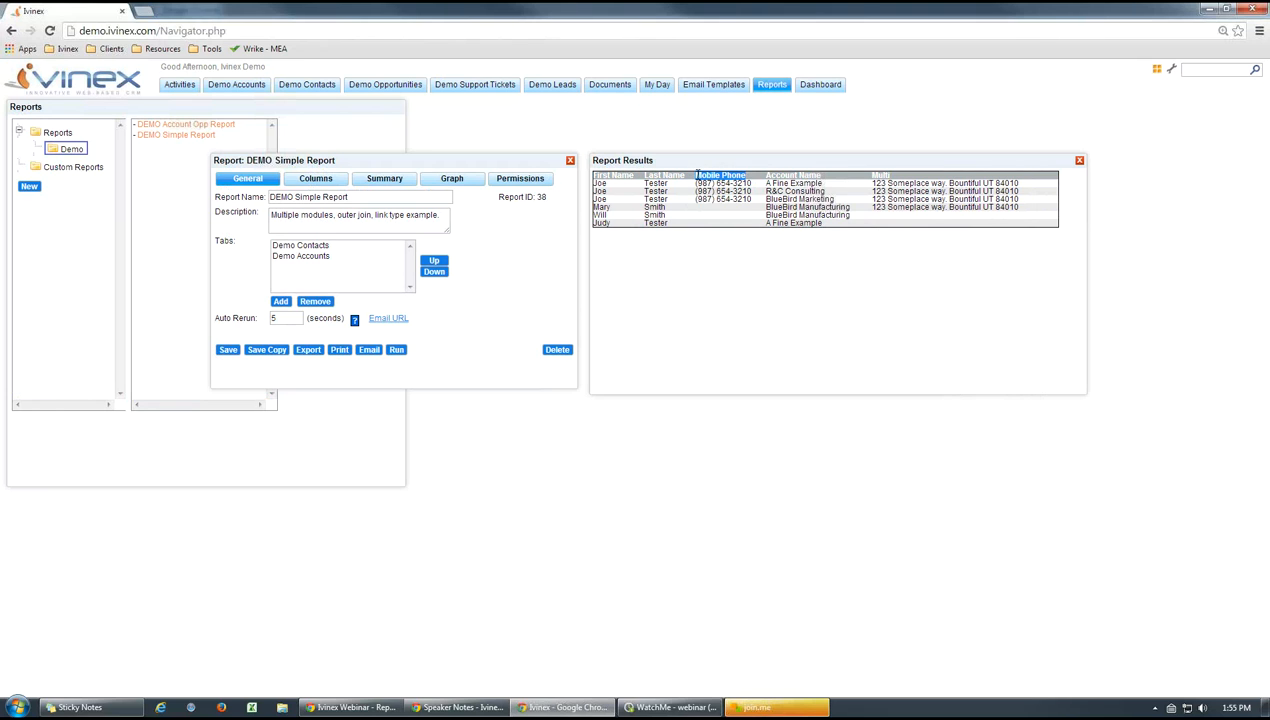
left_click(731, 301)
Examine the column details of Multi and Mobile Phone, cancelling each without changes
left_click(300, 178)
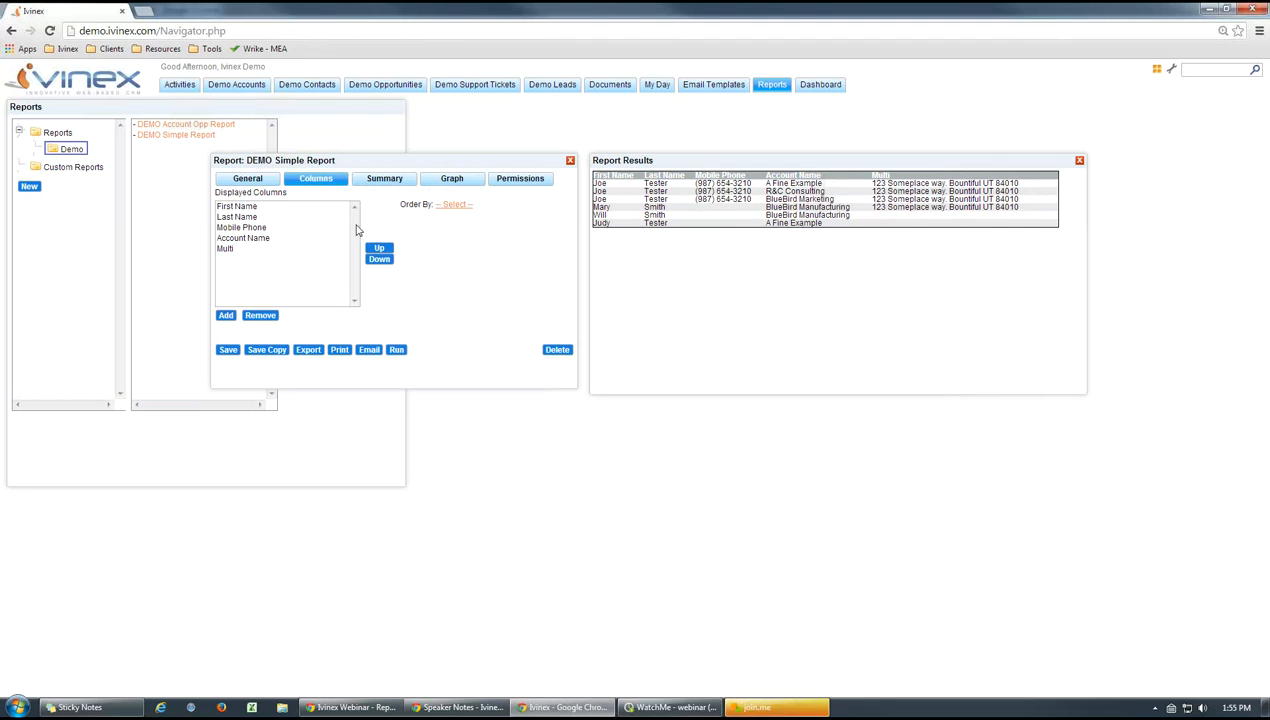
double_click(226, 250)
left_click(130, 308)
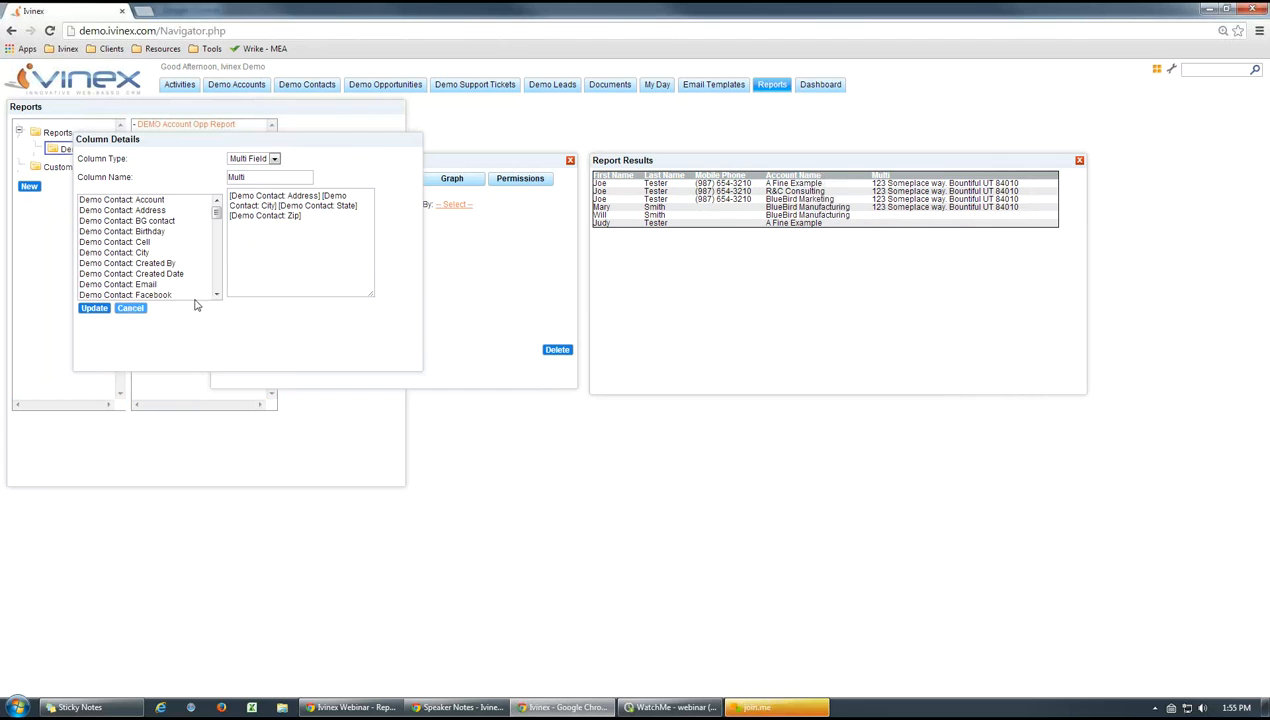
double_click(242, 228)
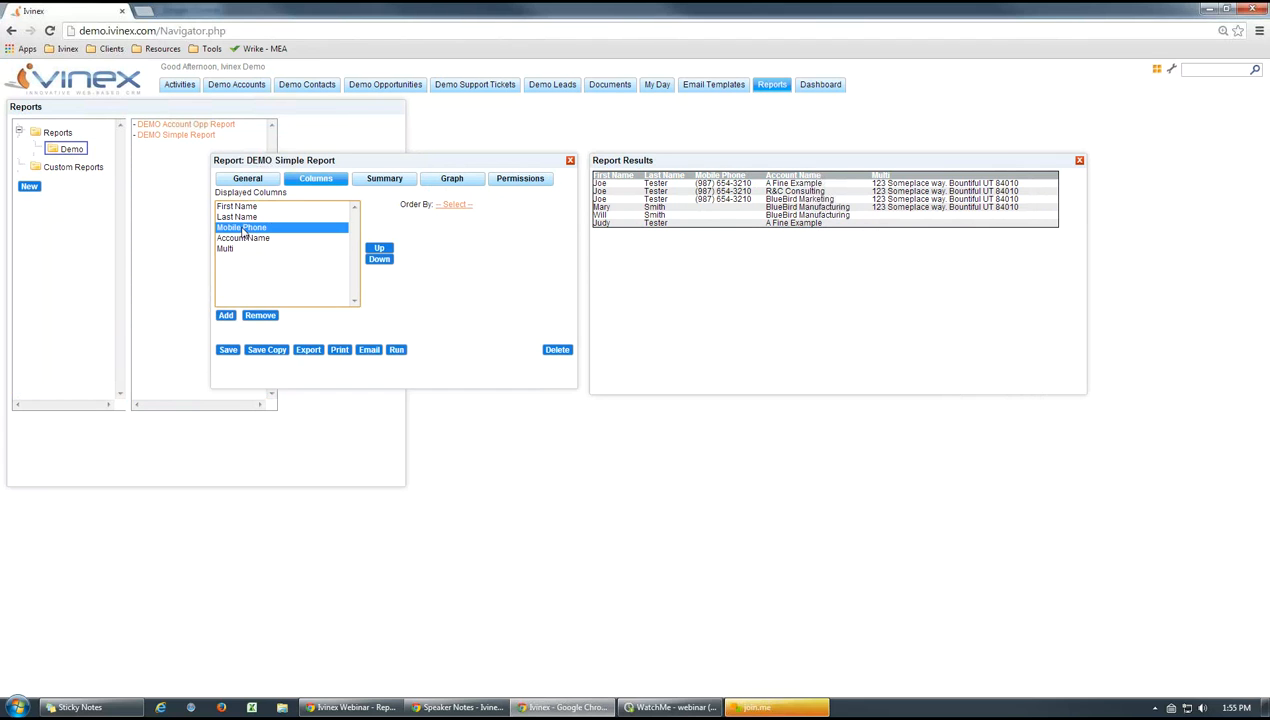
triple_click(287, 177)
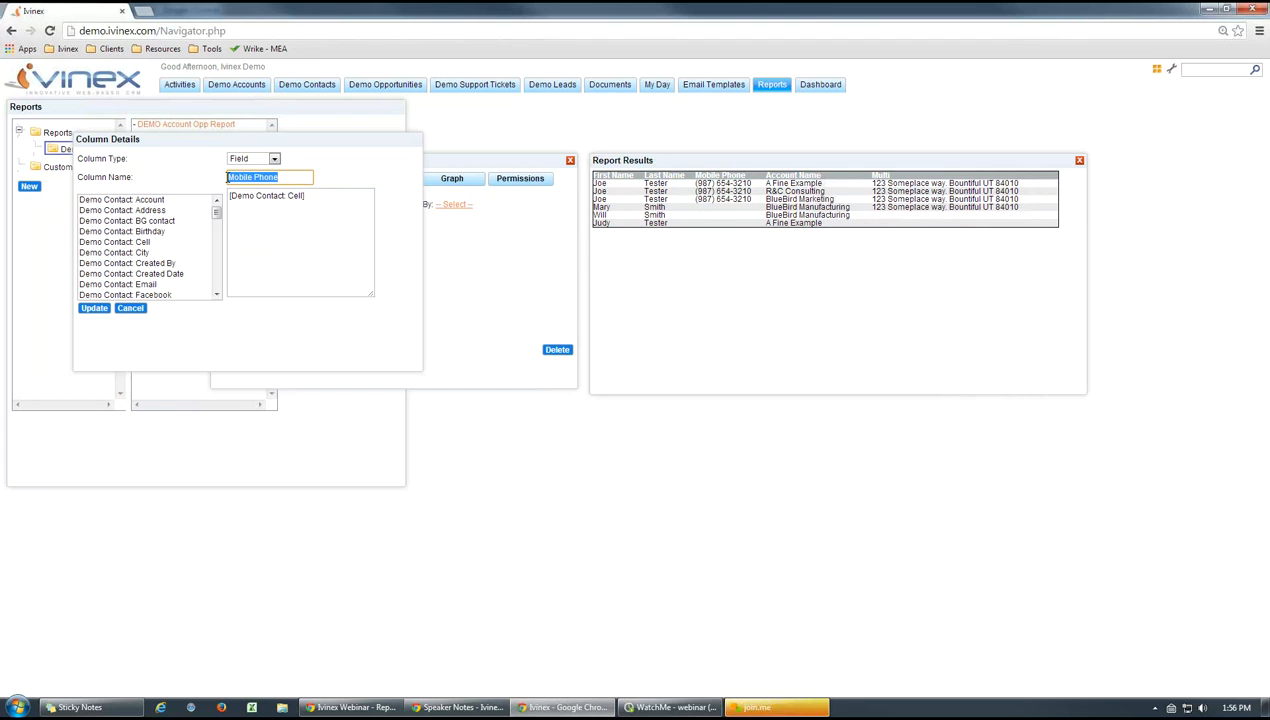
left_click(136, 309)
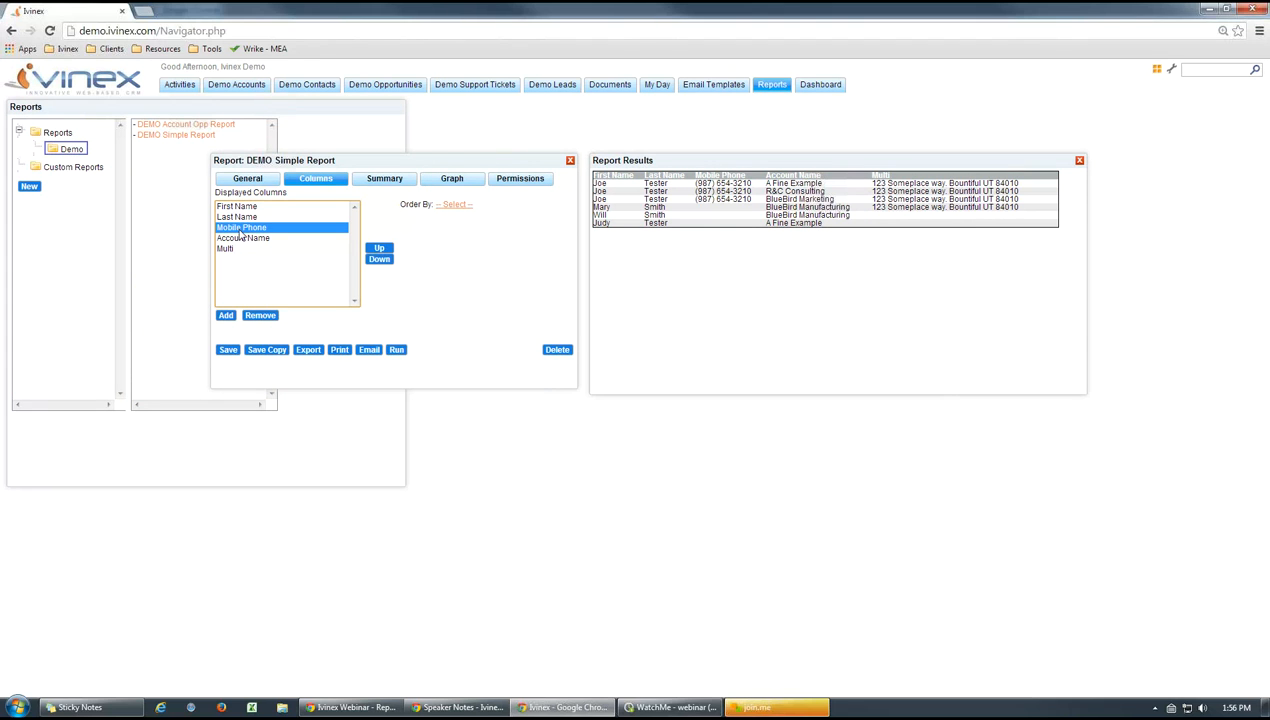
Remove the Mobile Phone column, save the report, and close it with its results
left_click(259, 315)
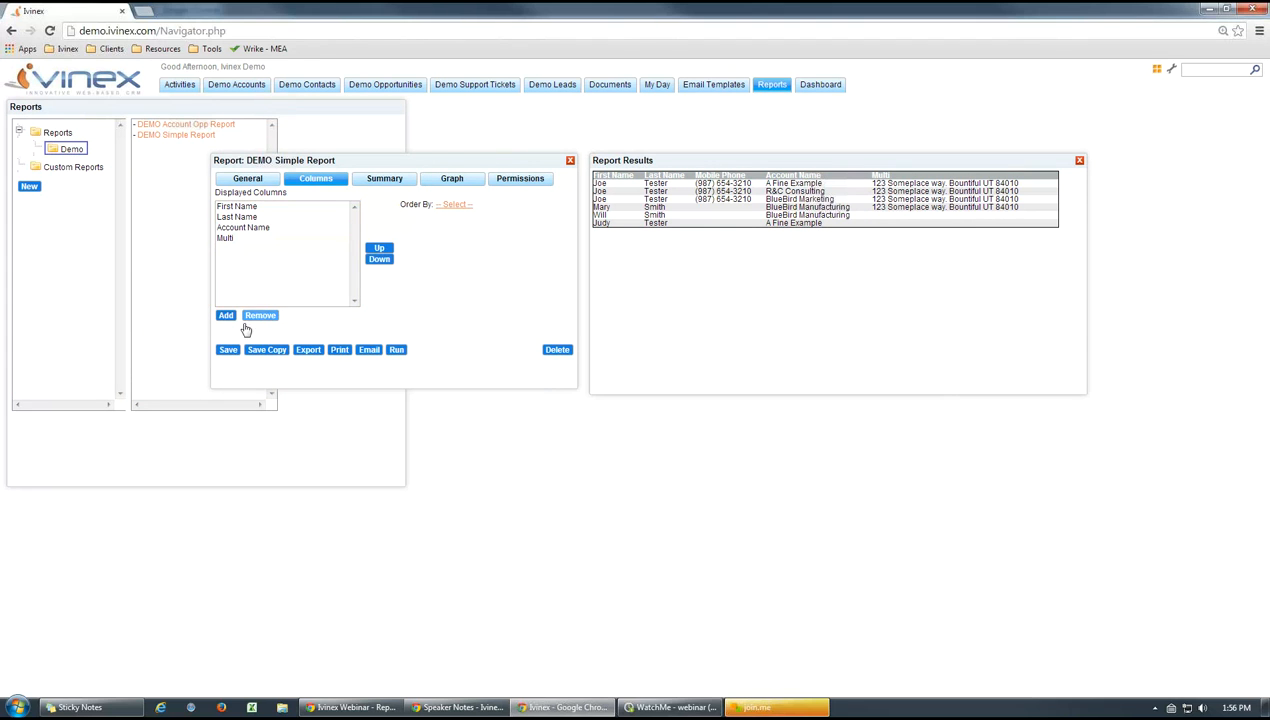
left_click(228, 352)
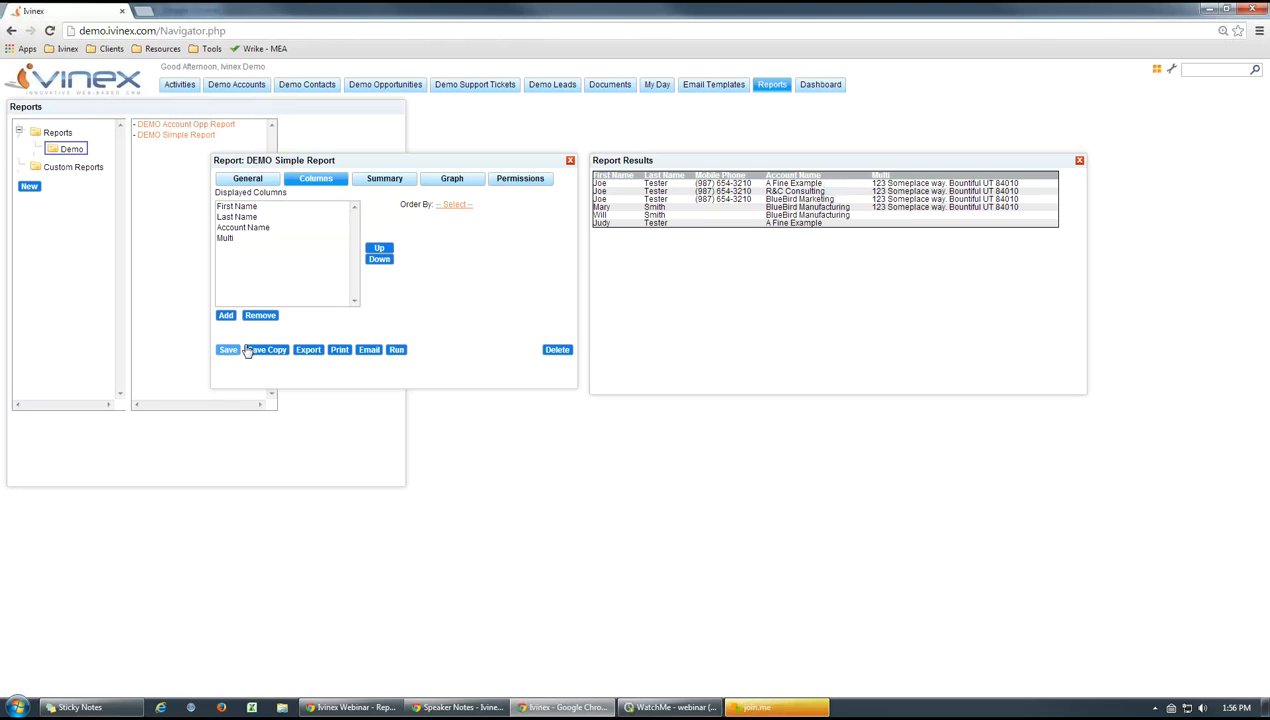
left_click(1079, 160)
left_click(570, 160)
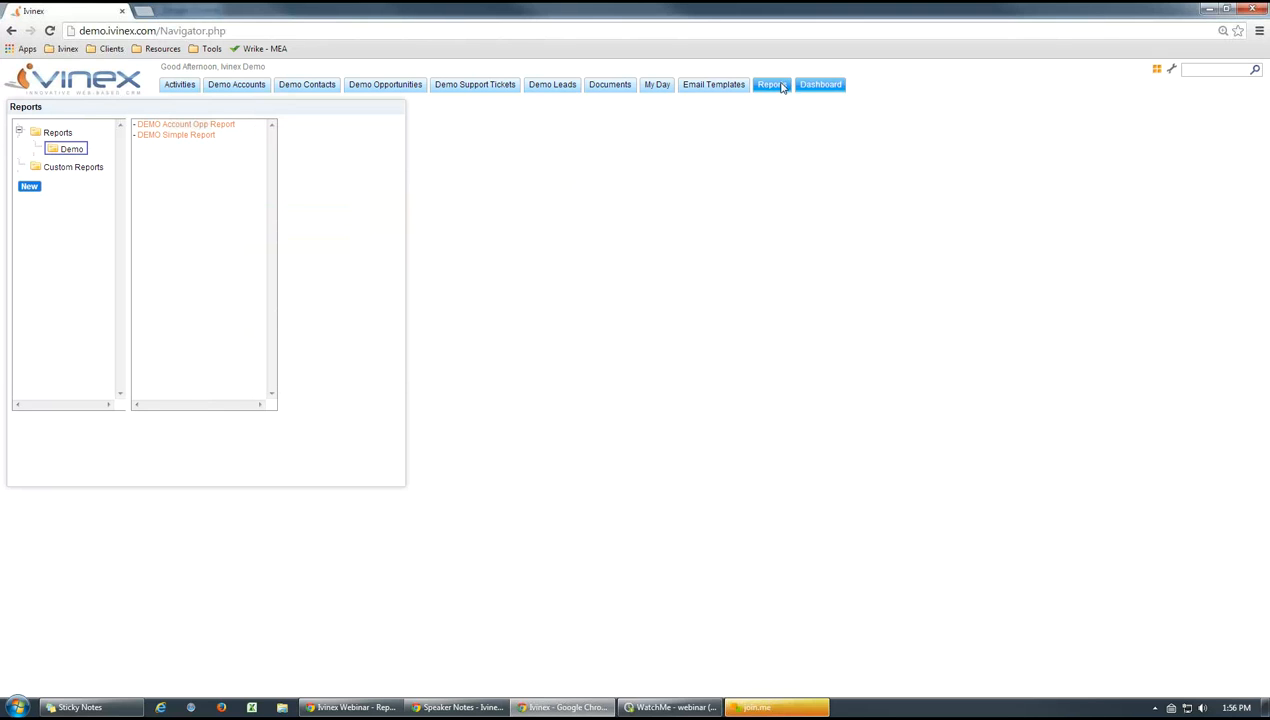
Reopen DEMO Simple Report from the Demo folder and check the Demo Contacts tab details, cancelling without changes
left_click(70, 148)
left_click(176, 135)
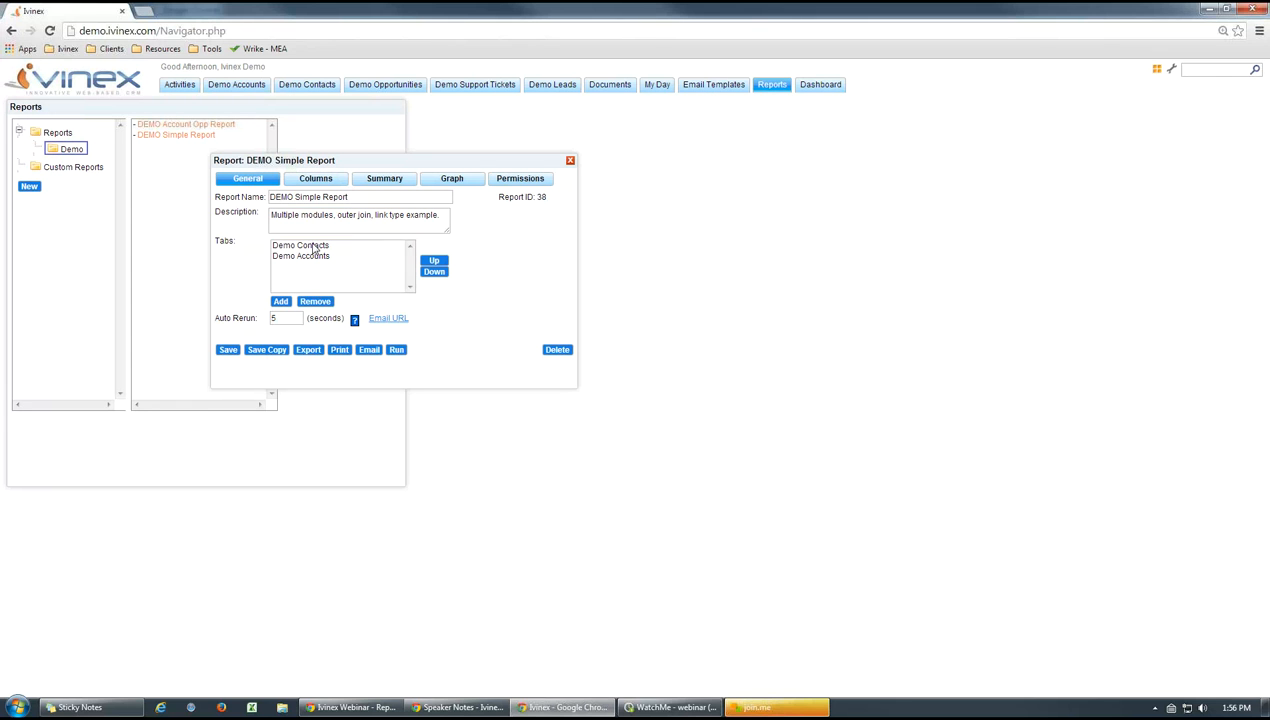
left_click(314, 246)
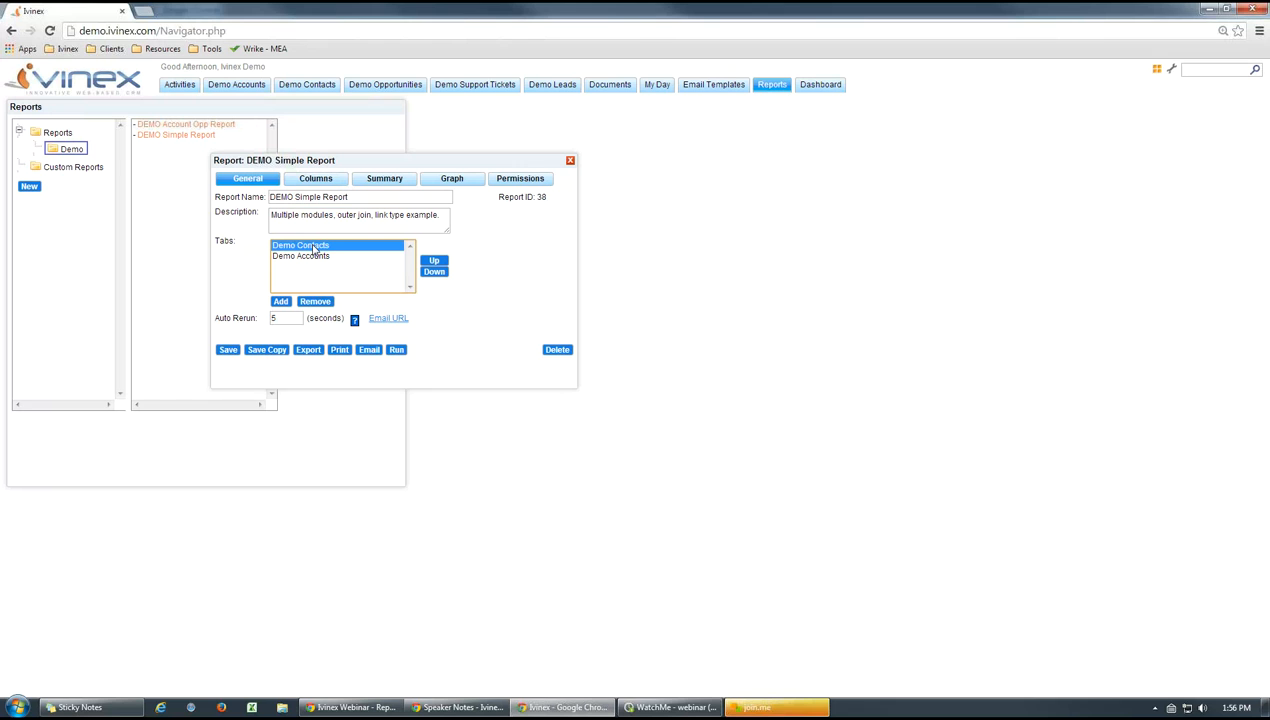
double_click(314, 247)
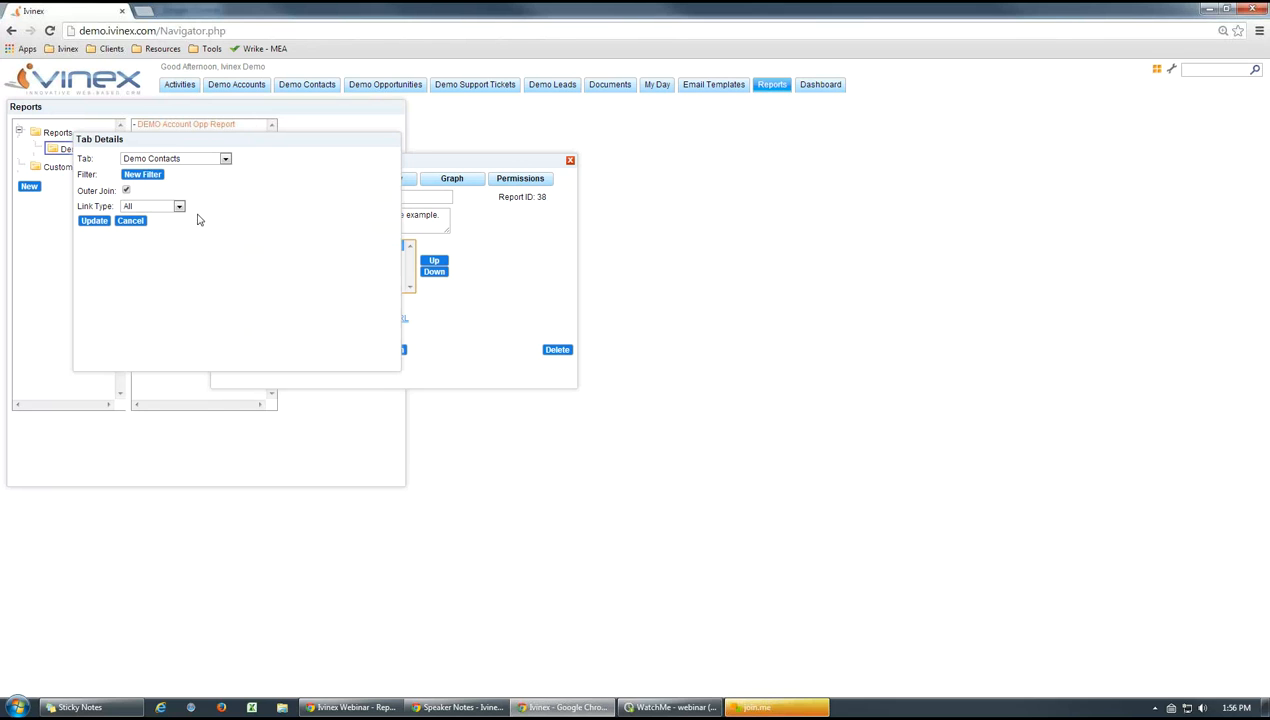
left_click(130, 221)
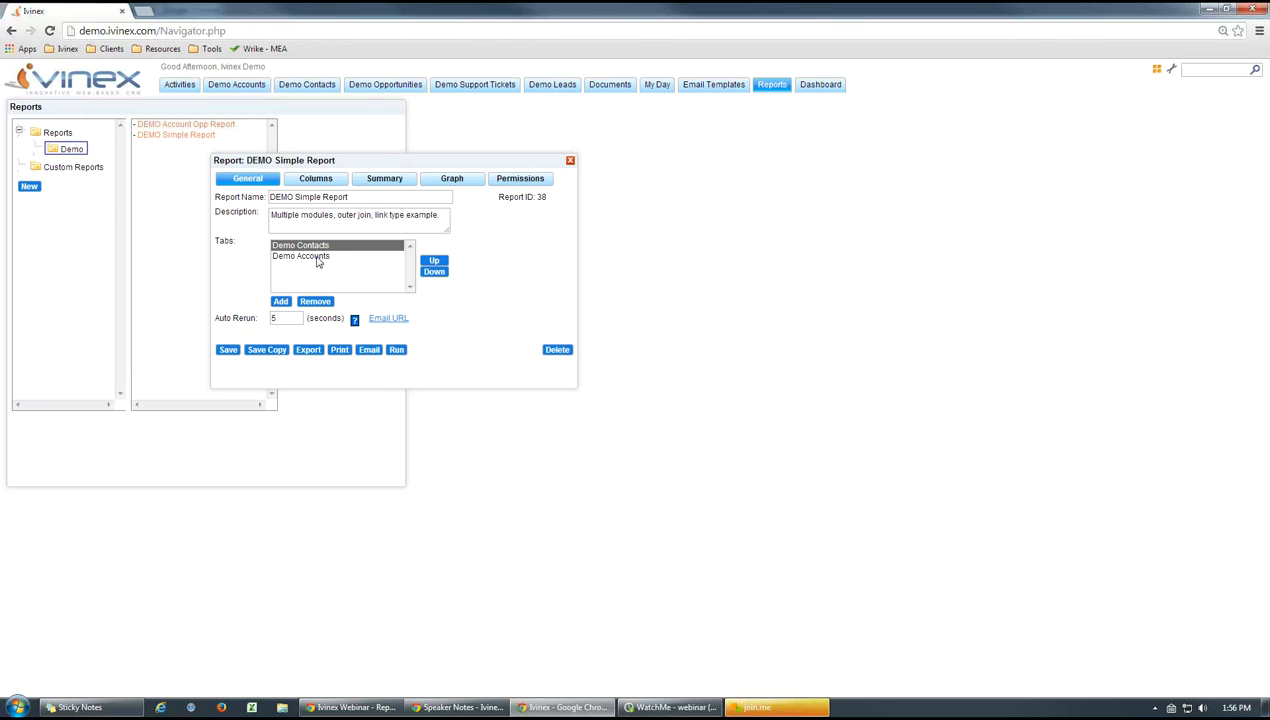
Enable Outer Join on the Demo Accounts tab with link type Related, and save and run the report
double_click(317, 258)
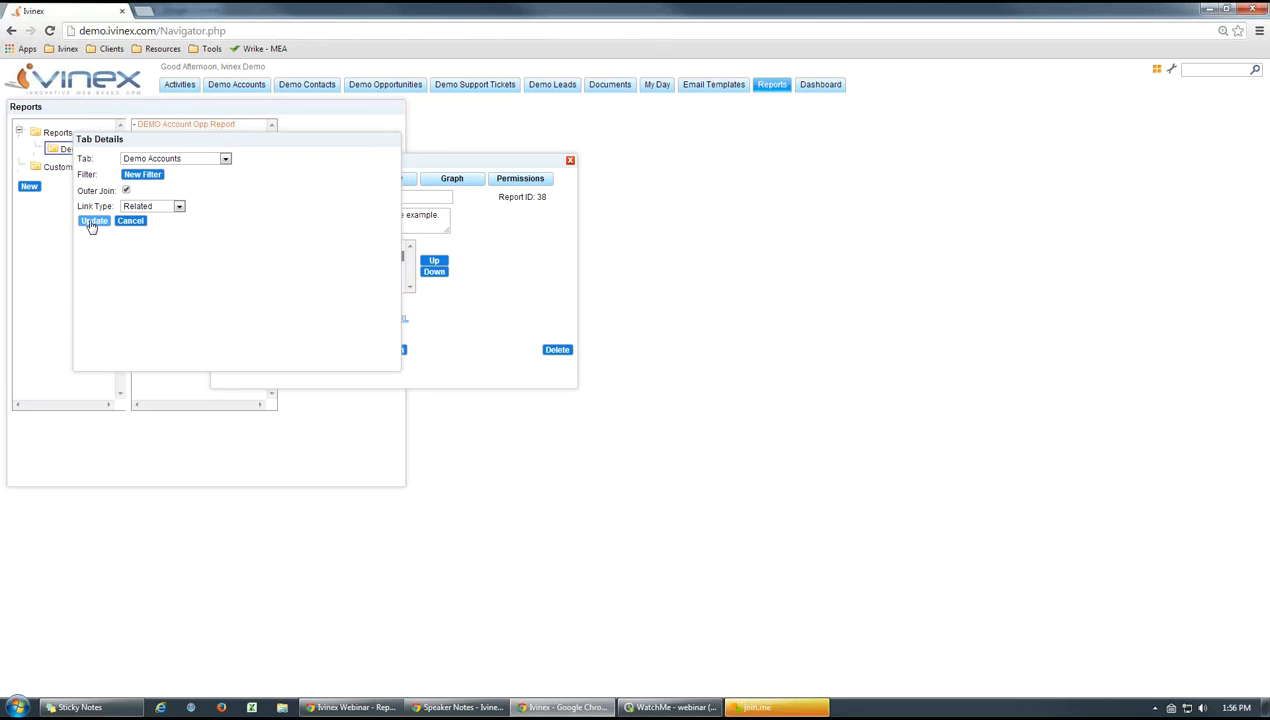
left_click(92, 221)
left_click(228, 349)
left_click(396, 349)
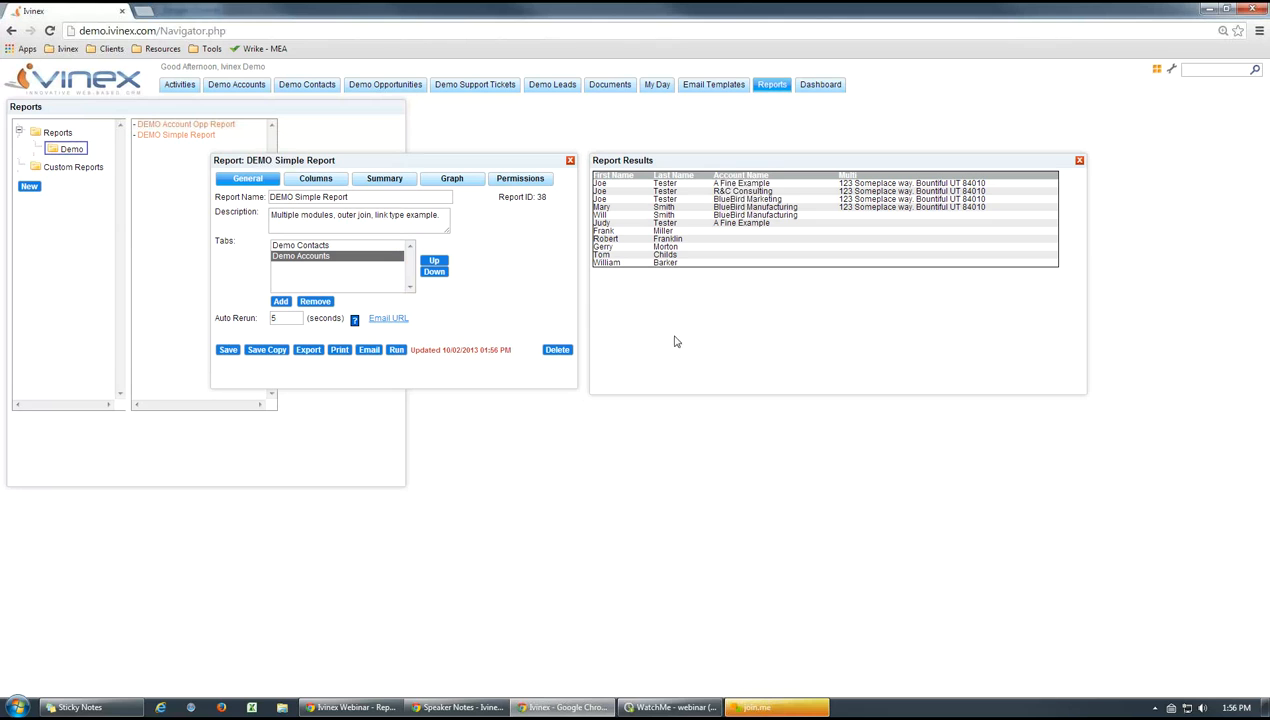
Clear Outer Join on the Demo Accounts tab, update the tab, and close the report results
left_click(310, 246)
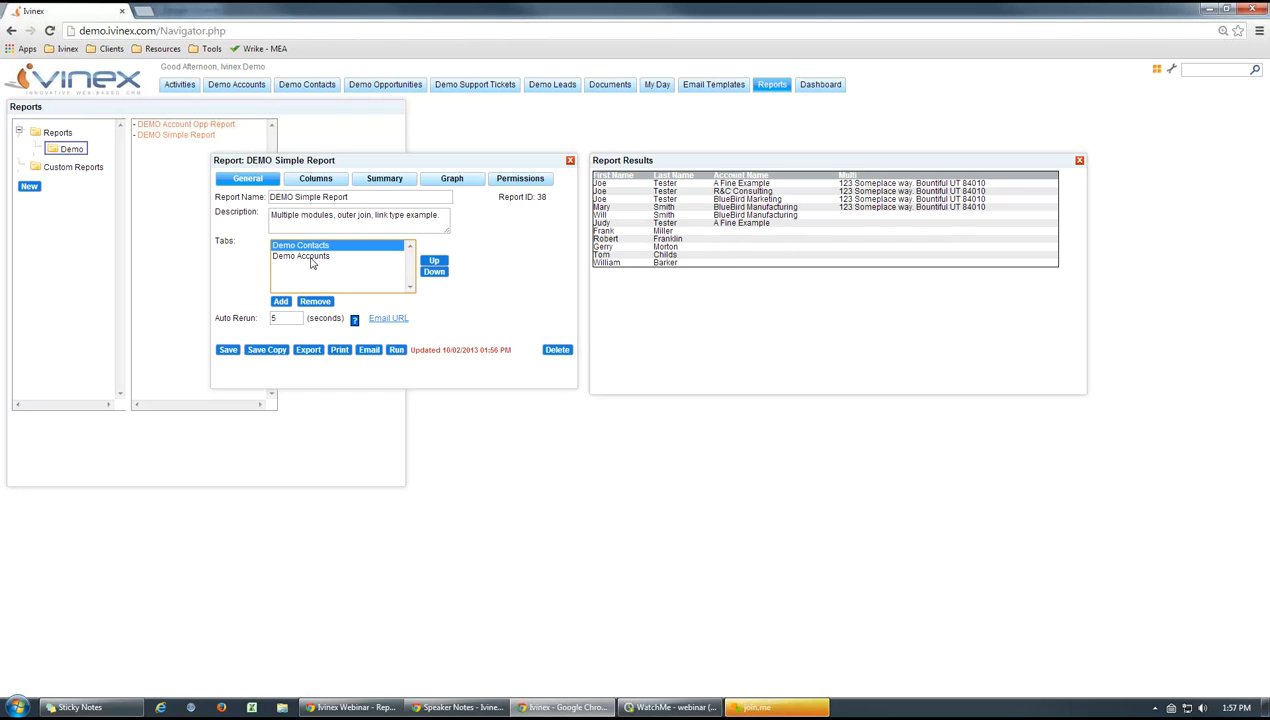
left_click(498, 265)
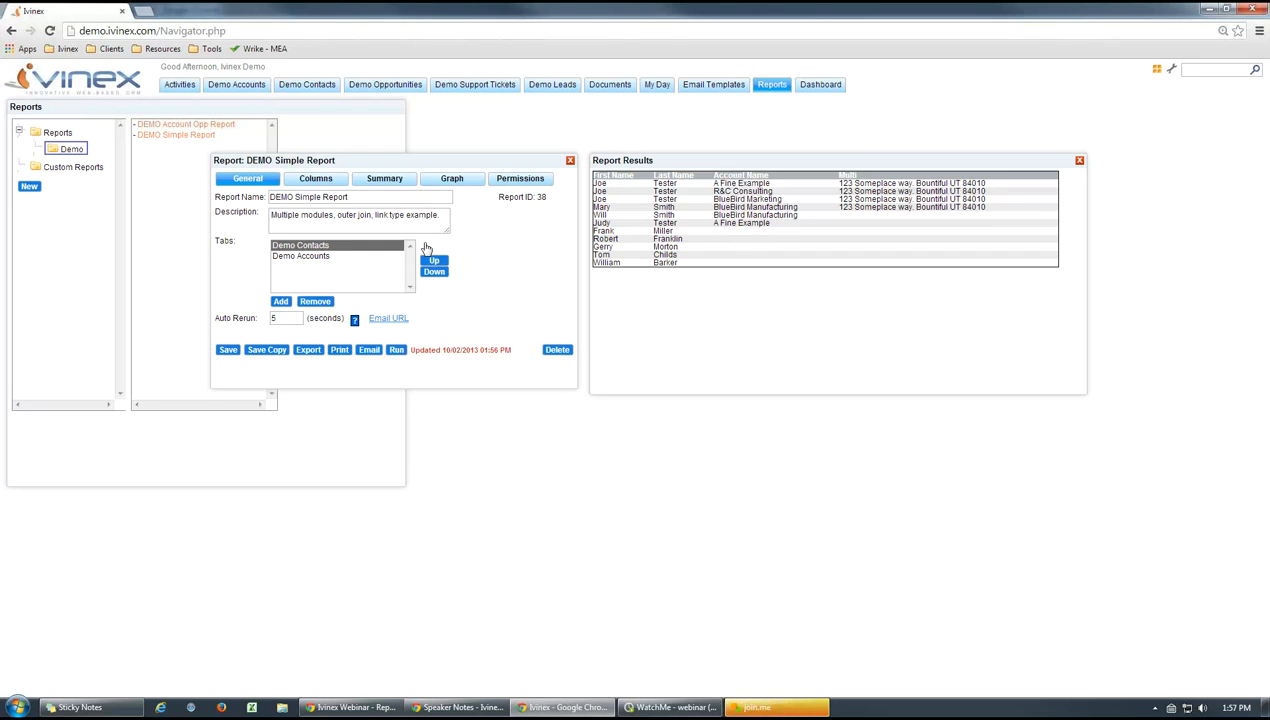
left_click(313, 263)
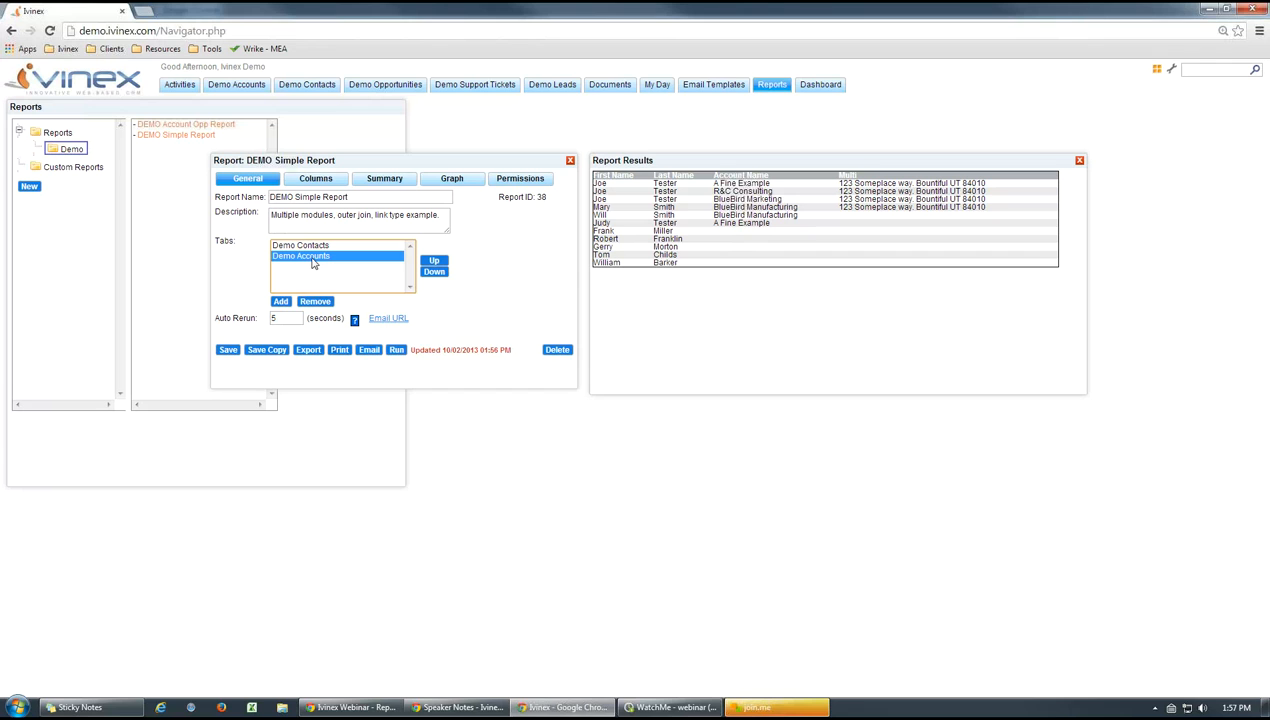
double_click(313, 257)
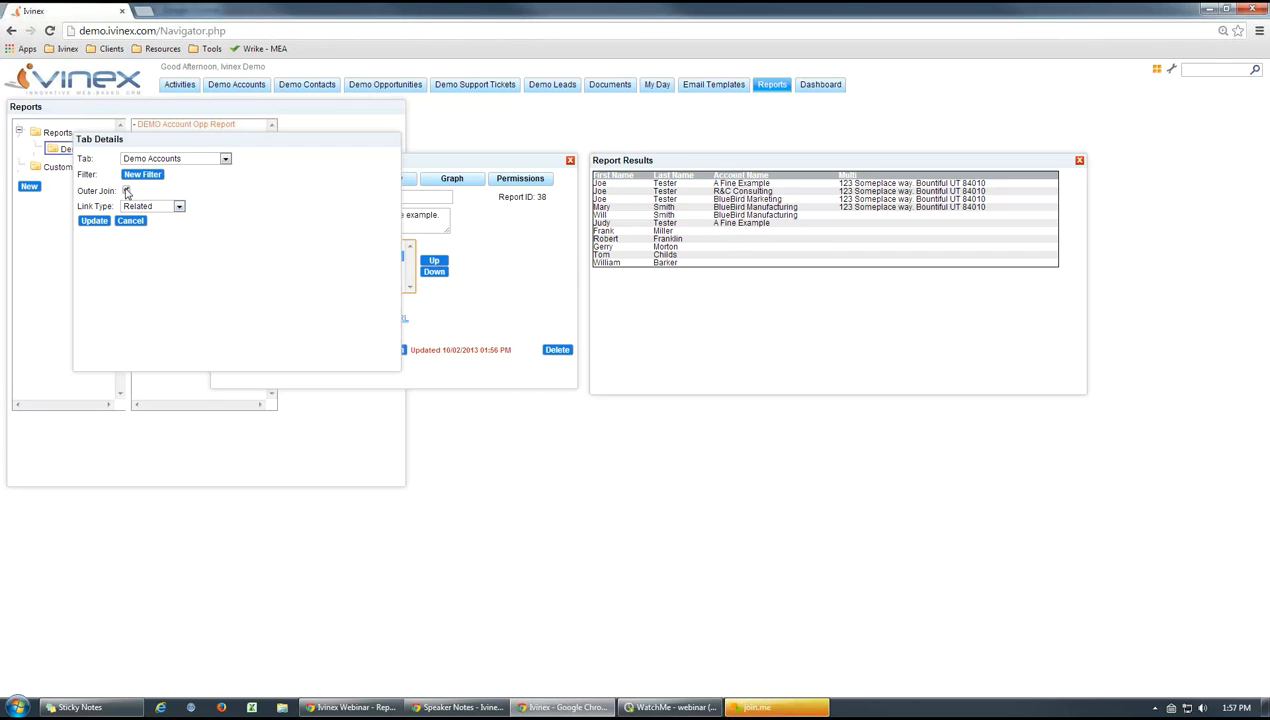
left_click(94, 221)
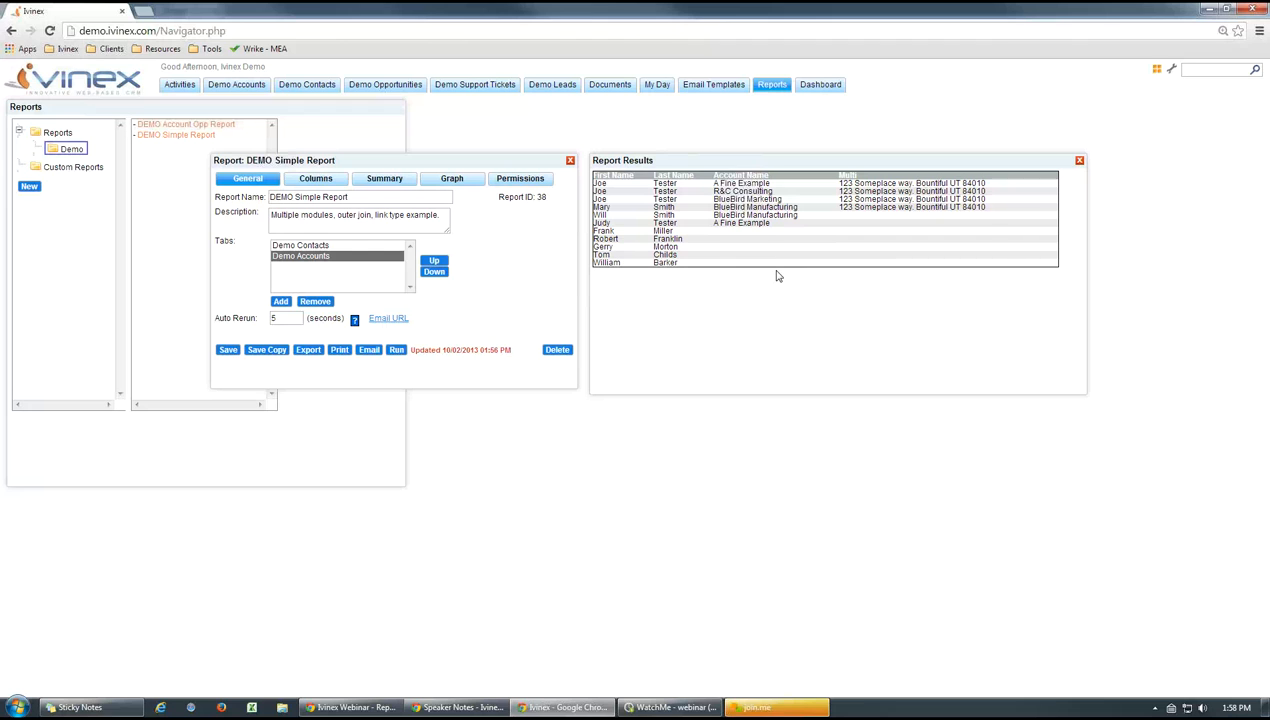
left_click(1079, 161)
Examine the column types available for the First Name report column, and cancel its details
left_click(304, 180)
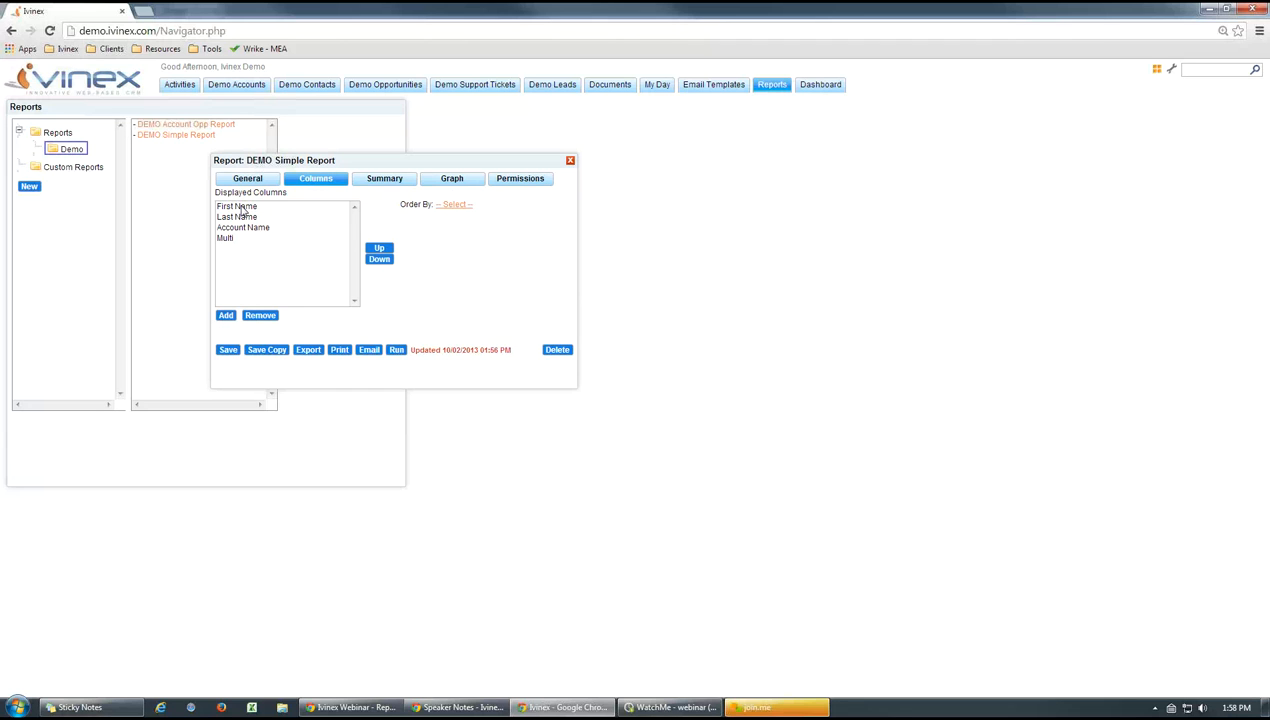
left_click(226, 315)
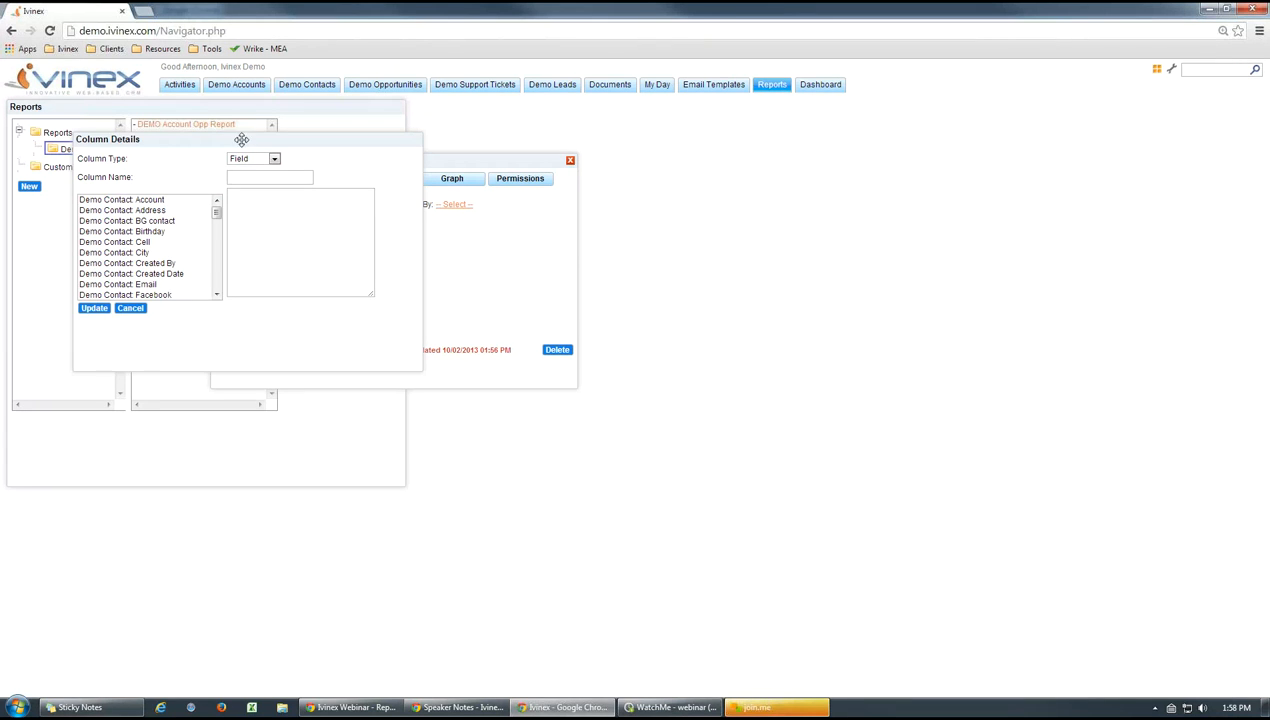
left_click(130, 308)
double_click(244, 208)
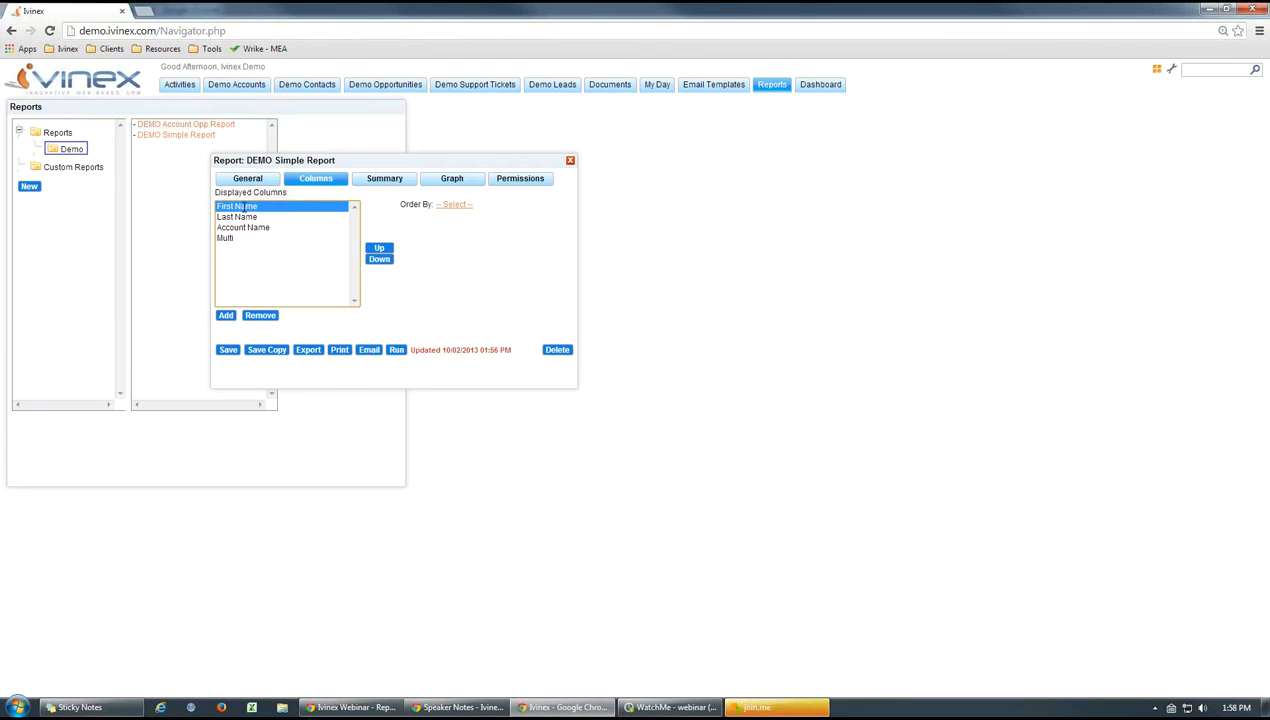
left_click_drag(292, 141, 632, 181)
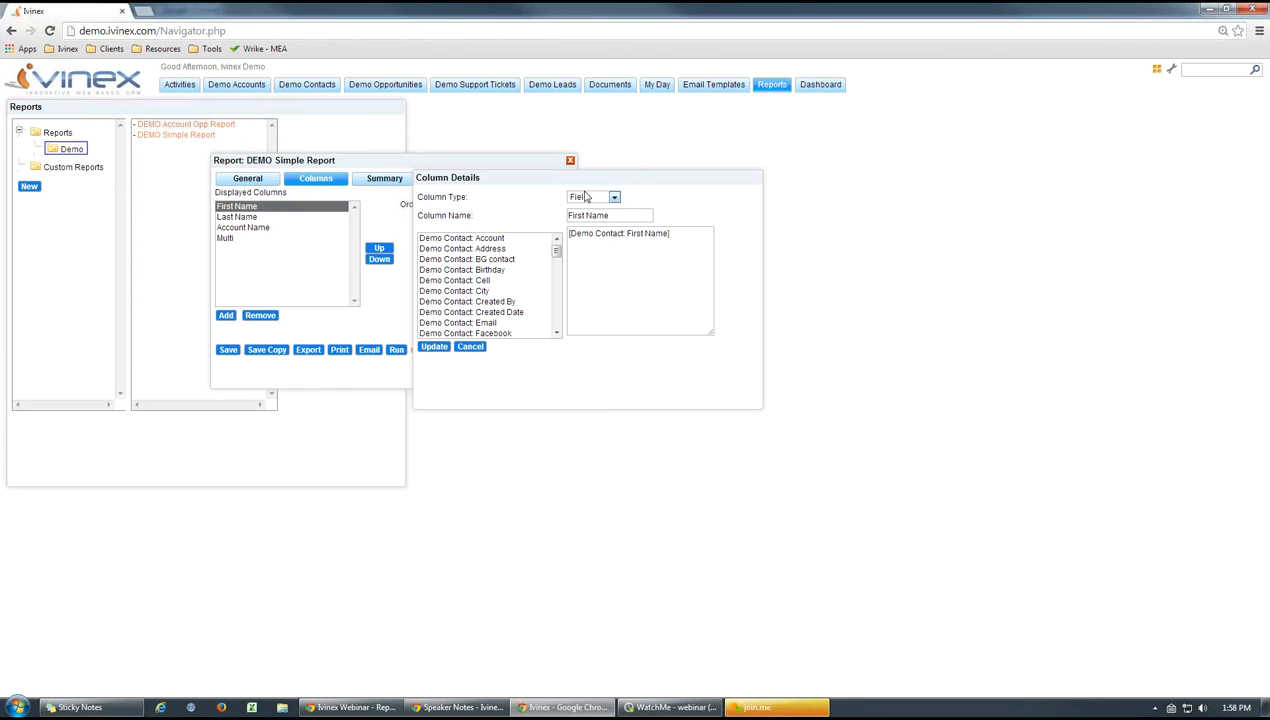
left_click(613, 199)
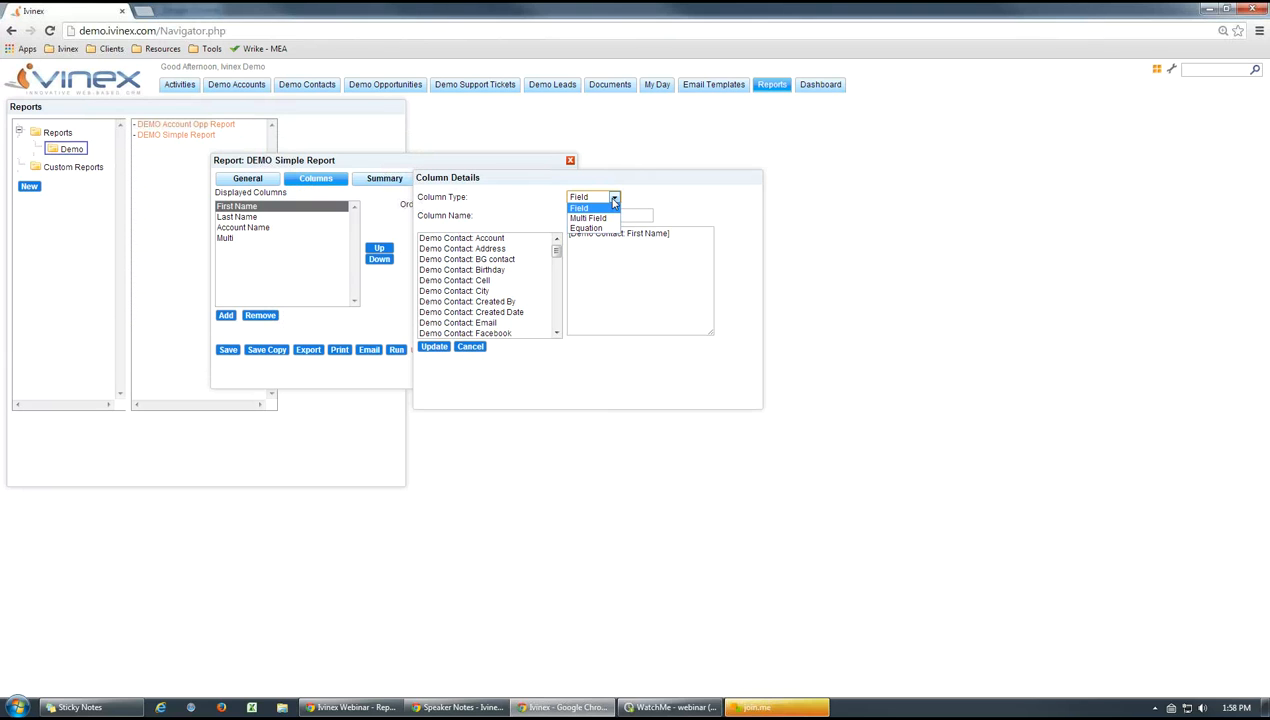
left_click(703, 203)
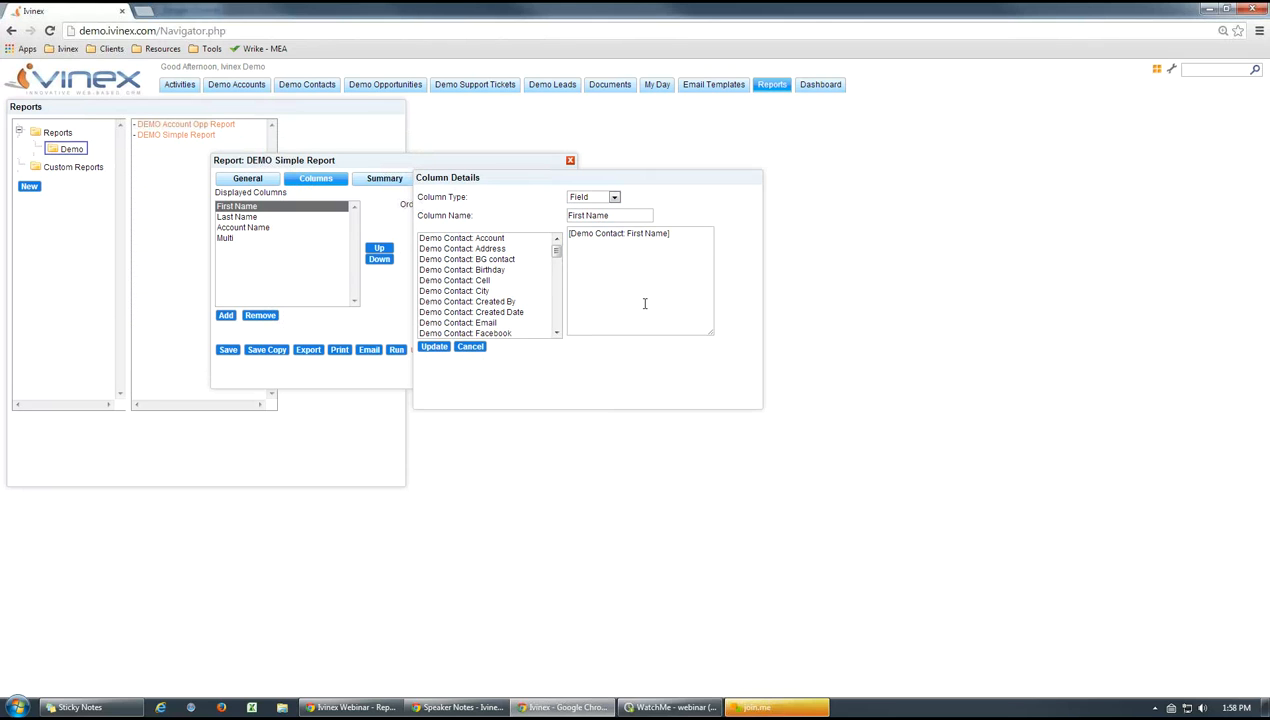
left_click(471, 347)
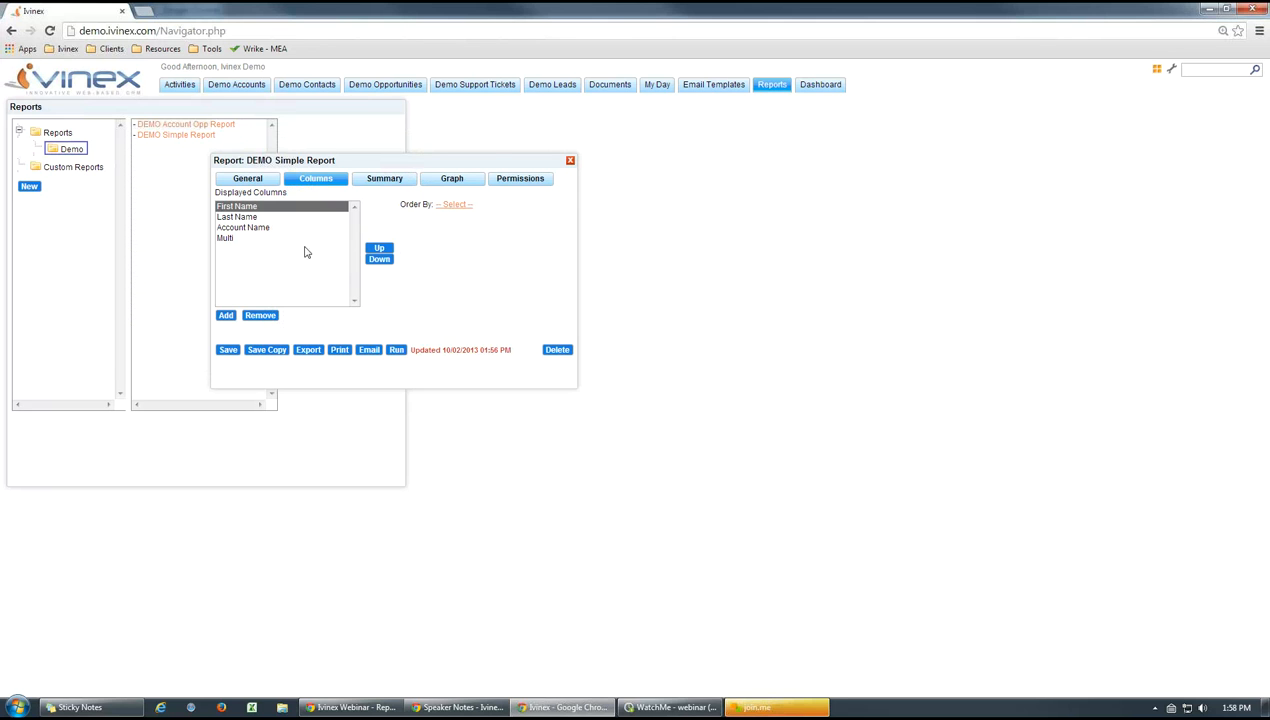
Open the Multi column's details and examine its column type, name and combined address fields
double_click(226, 238)
left_click_drag(332, 139, 659, 253)
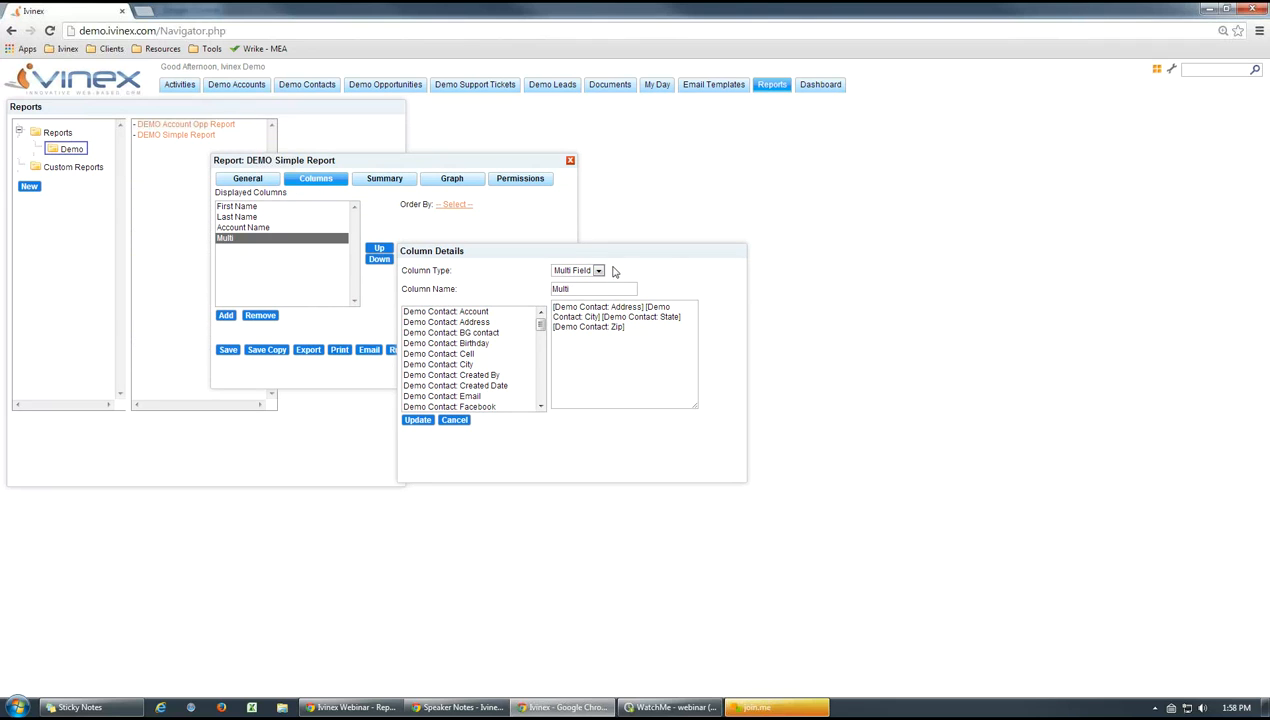
left_click(597, 270)
left_click(659, 275)
left_click_drag(572, 289, 543, 291)
left_click(711, 350)
Insert ---- between the City and State fields of the Multi column, and save and close the report
left_click(602, 316)
type("----")
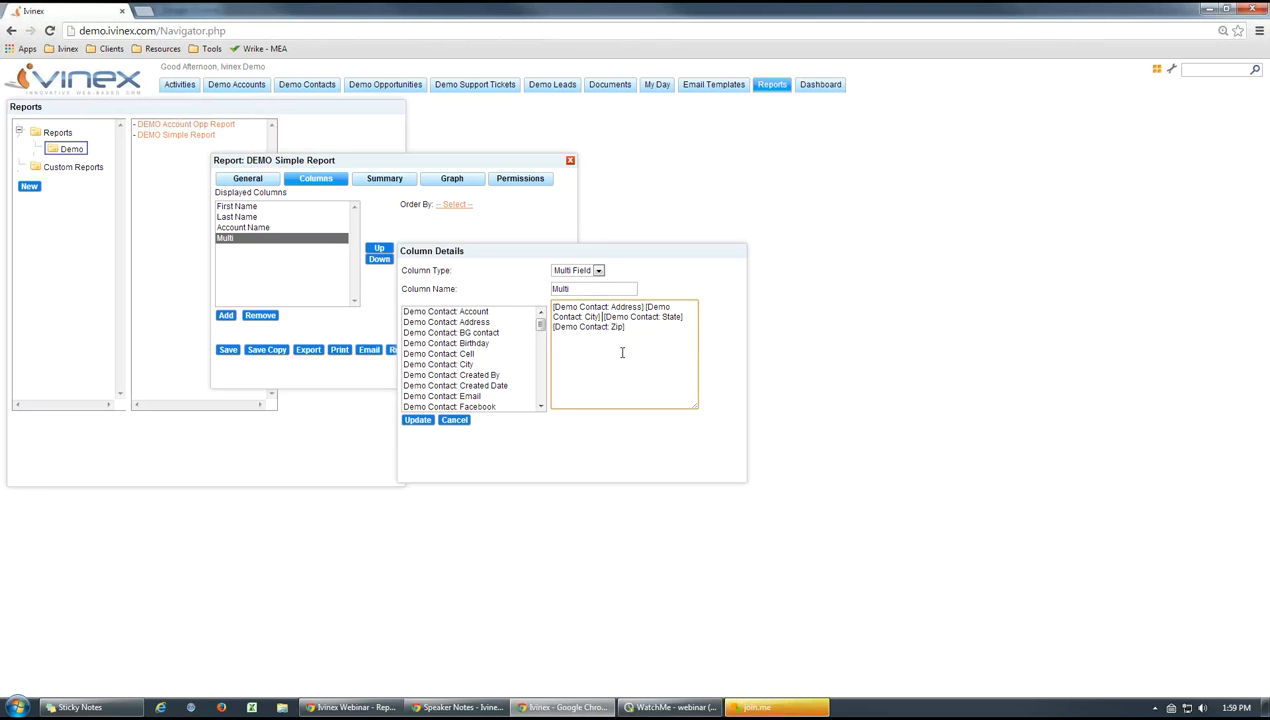
left_click(650, 326)
left_click(418, 420)
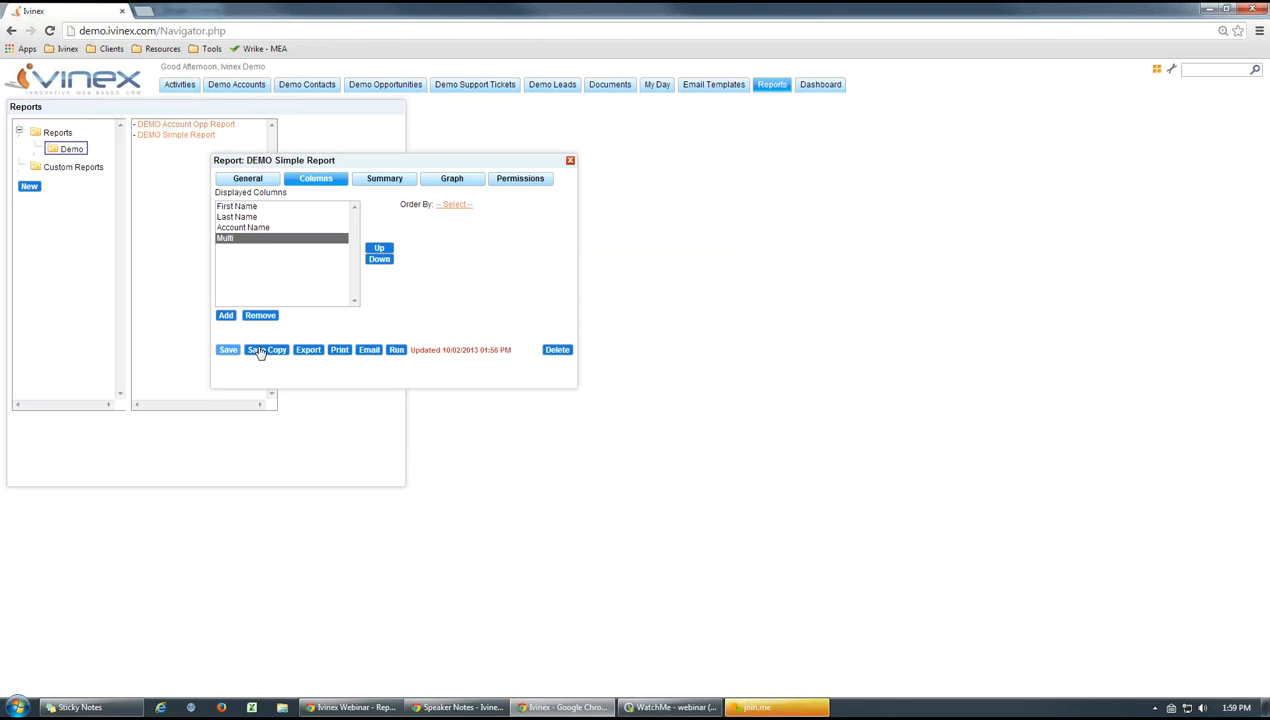
left_click(570, 160)
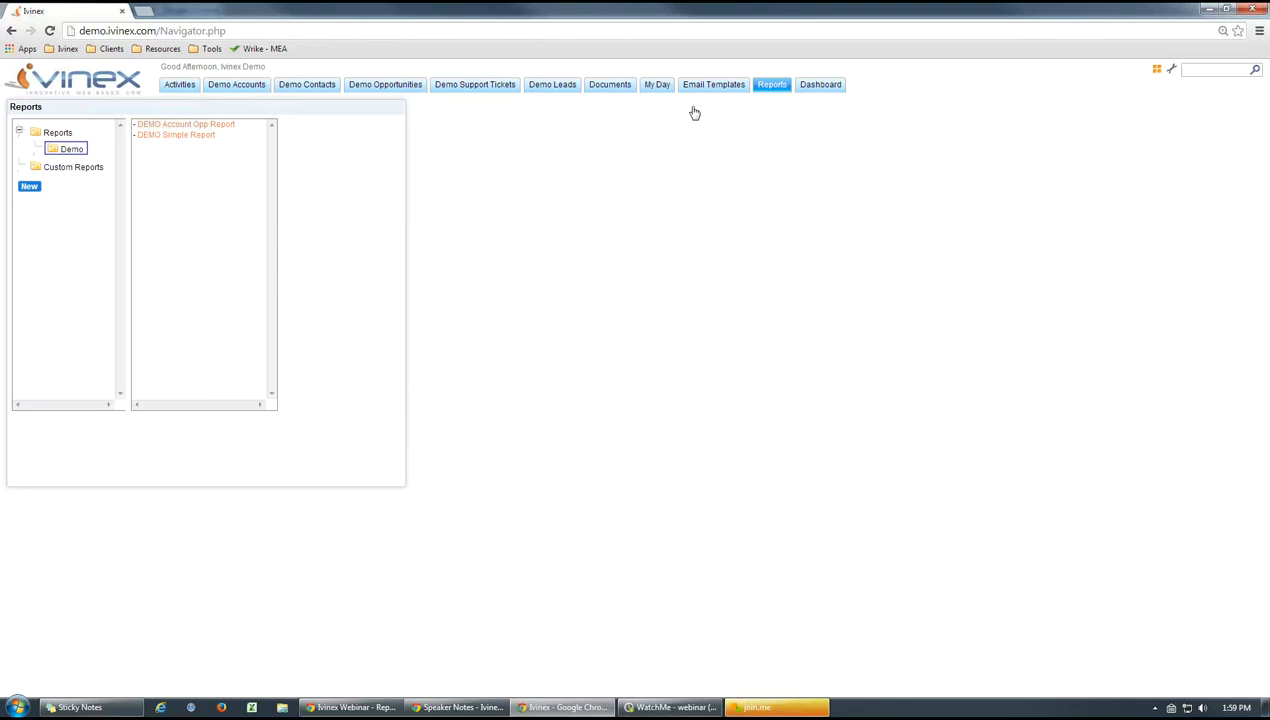
Reopen DEMO Simple Report from the Demo folder, and widen its results window to check the Multi column
left_click(72, 150)
left_click(198, 137)
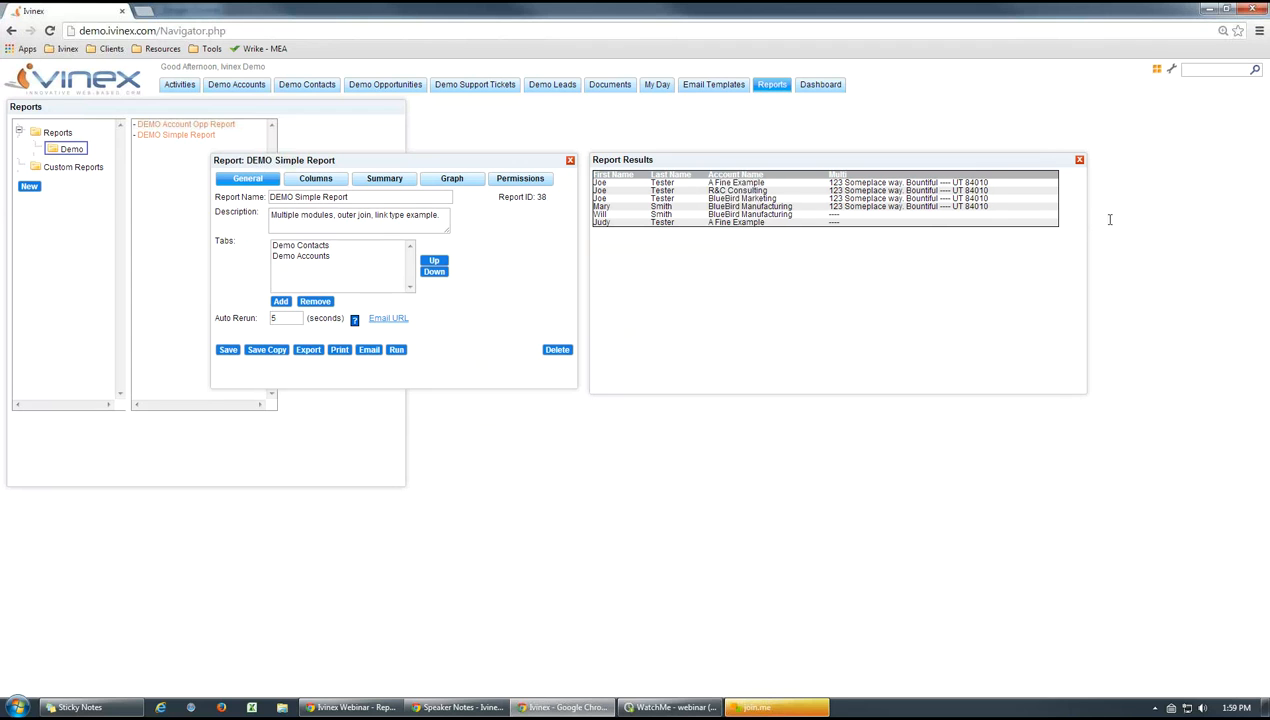
left_click_drag(1087, 215, 1151, 215)
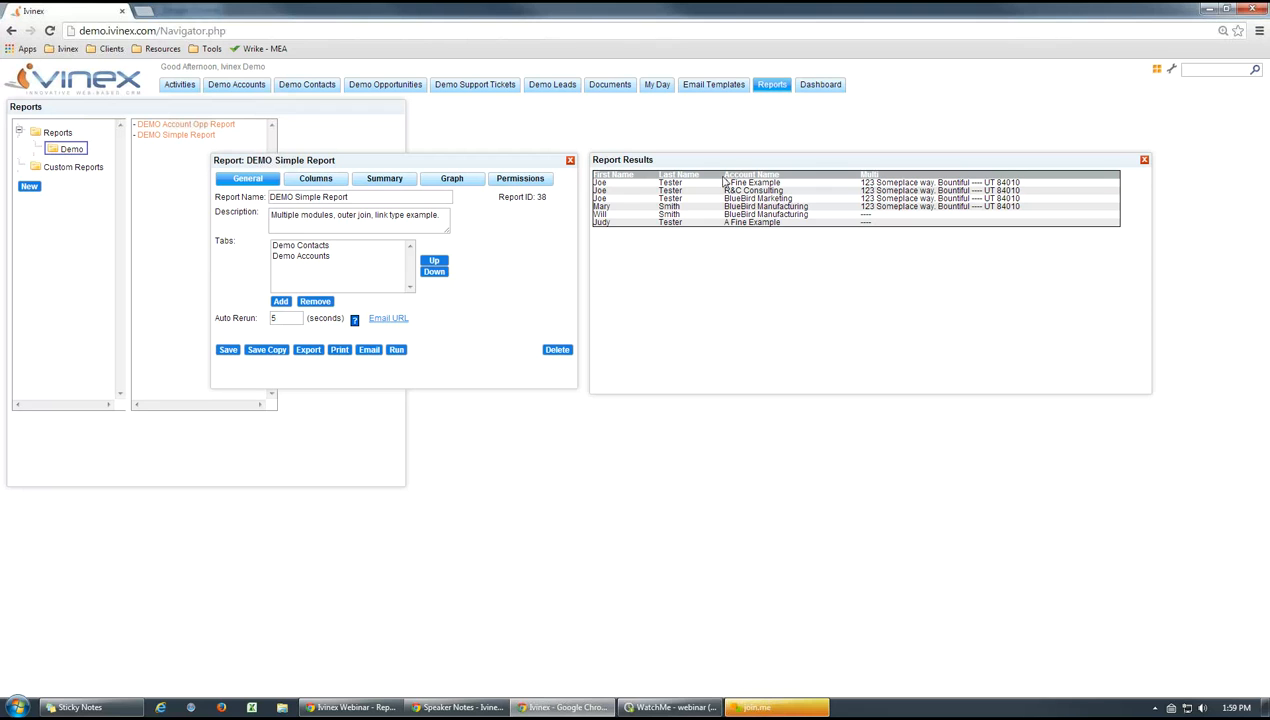
double_click(866, 174)
left_click(870, 193)
Show the settings for adding another tab to the report, and cancel without adding it
left_click(285, 303)
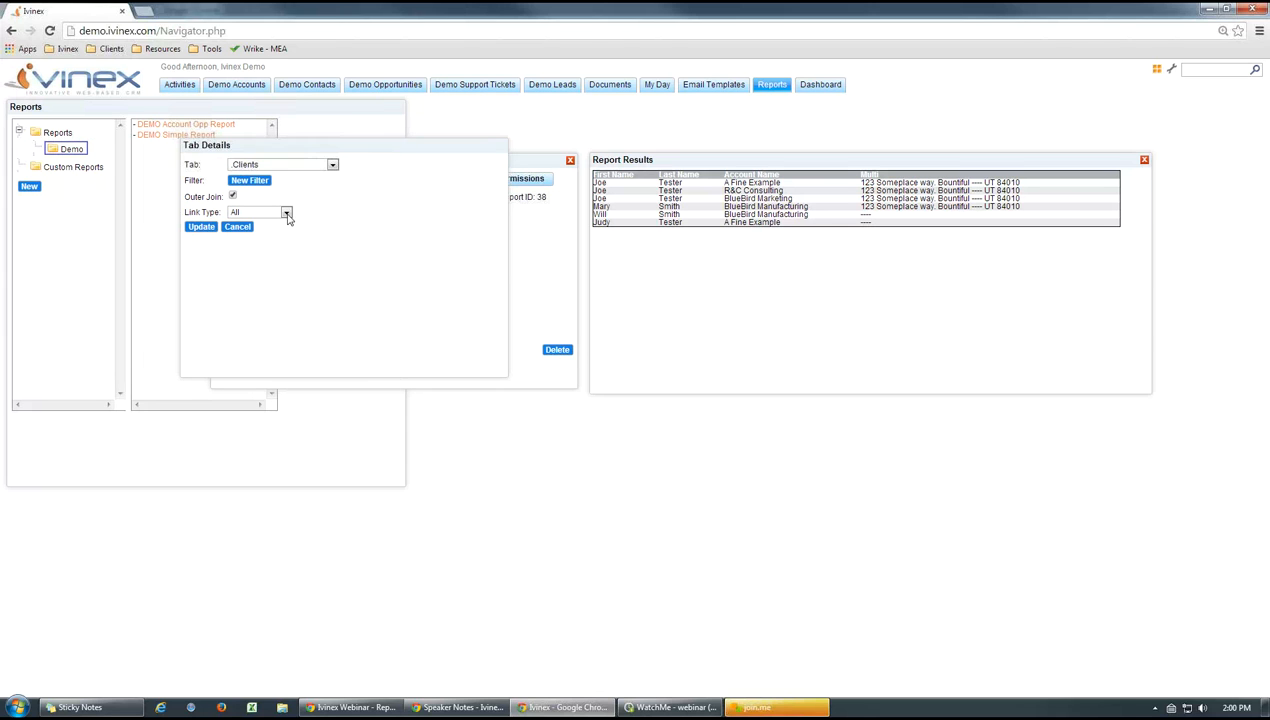
left_click(240, 228)
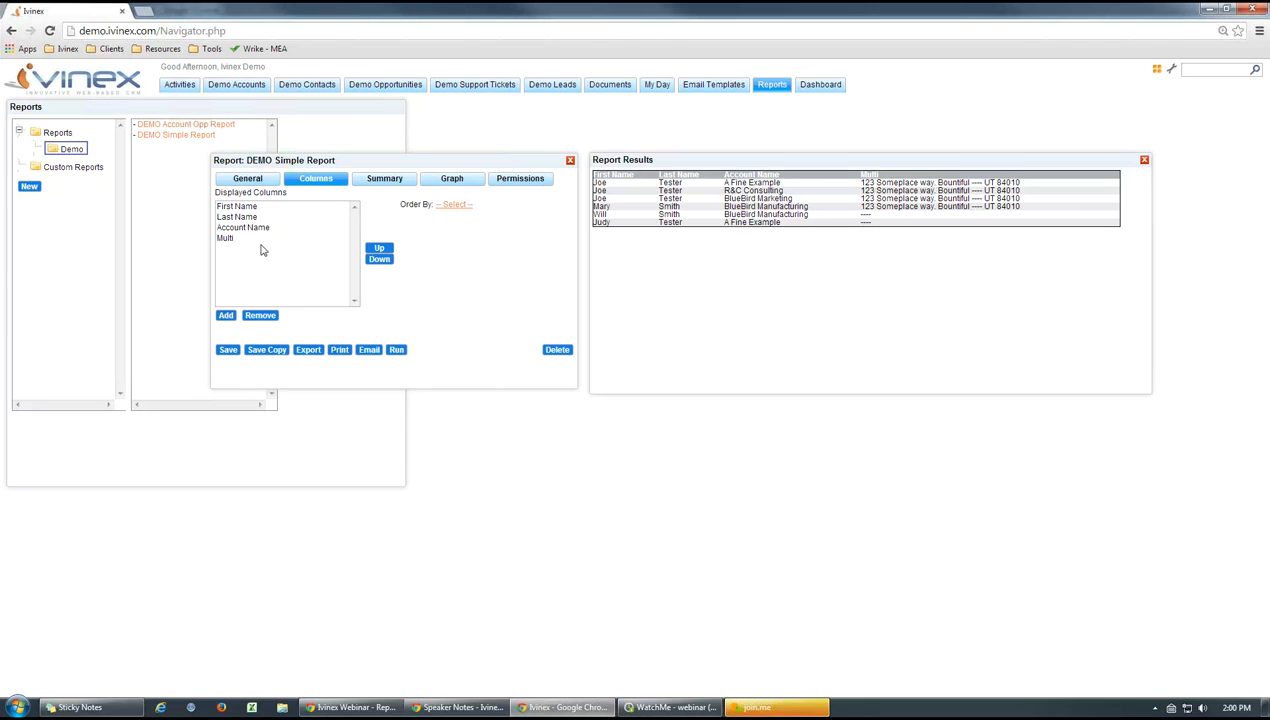
Show the Equation column type in a new column's details, and cancel without adding the column
left_click(227, 316)
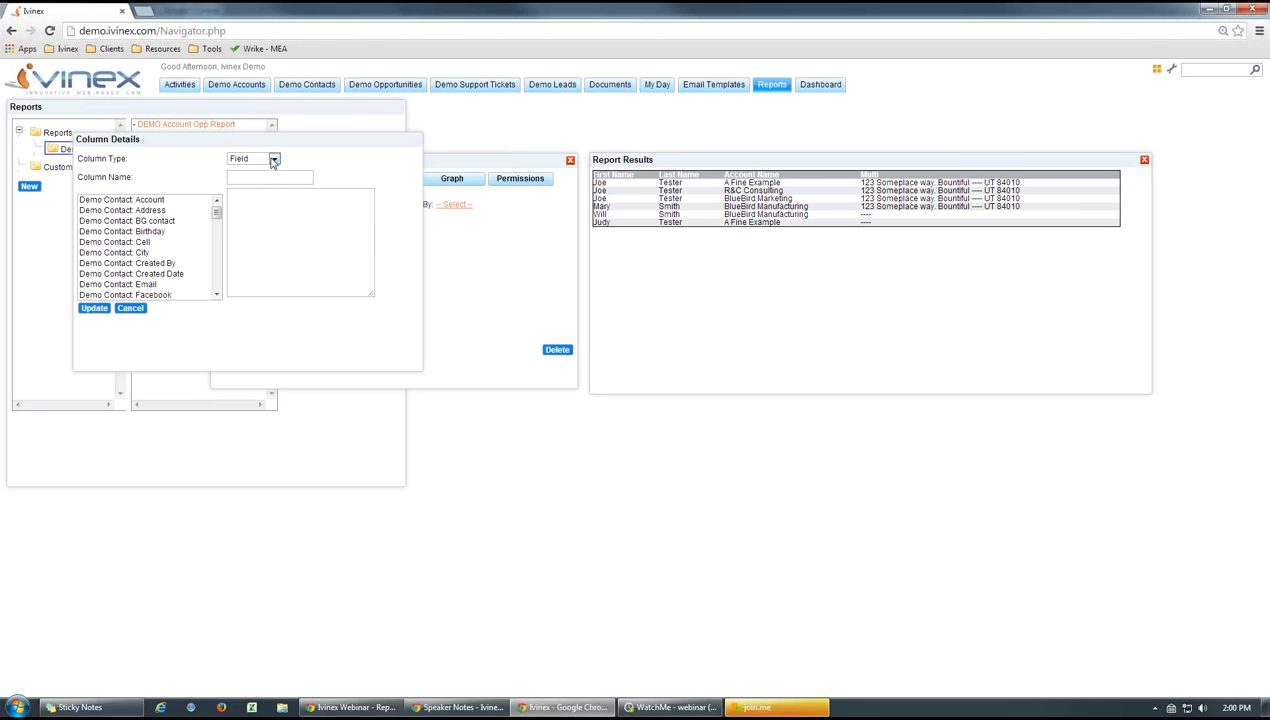
left_click(270, 159)
left_click(258, 184)
left_click(265, 226)
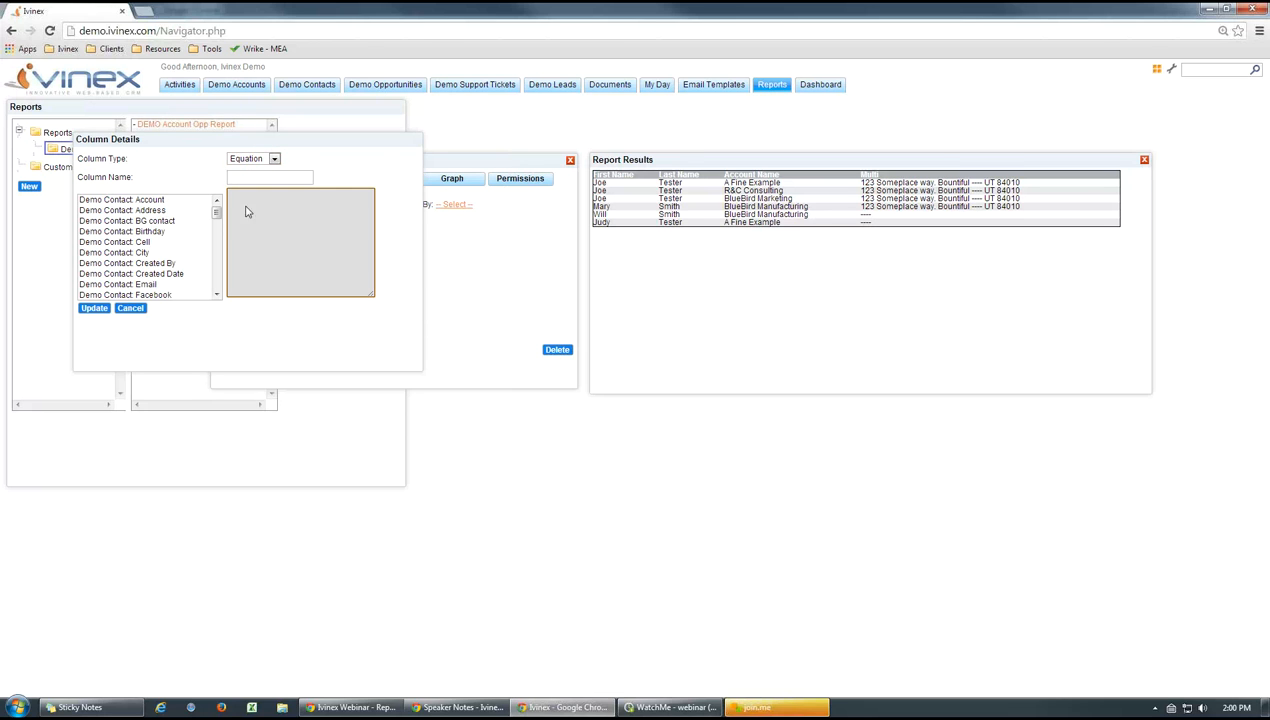
left_click(326, 172)
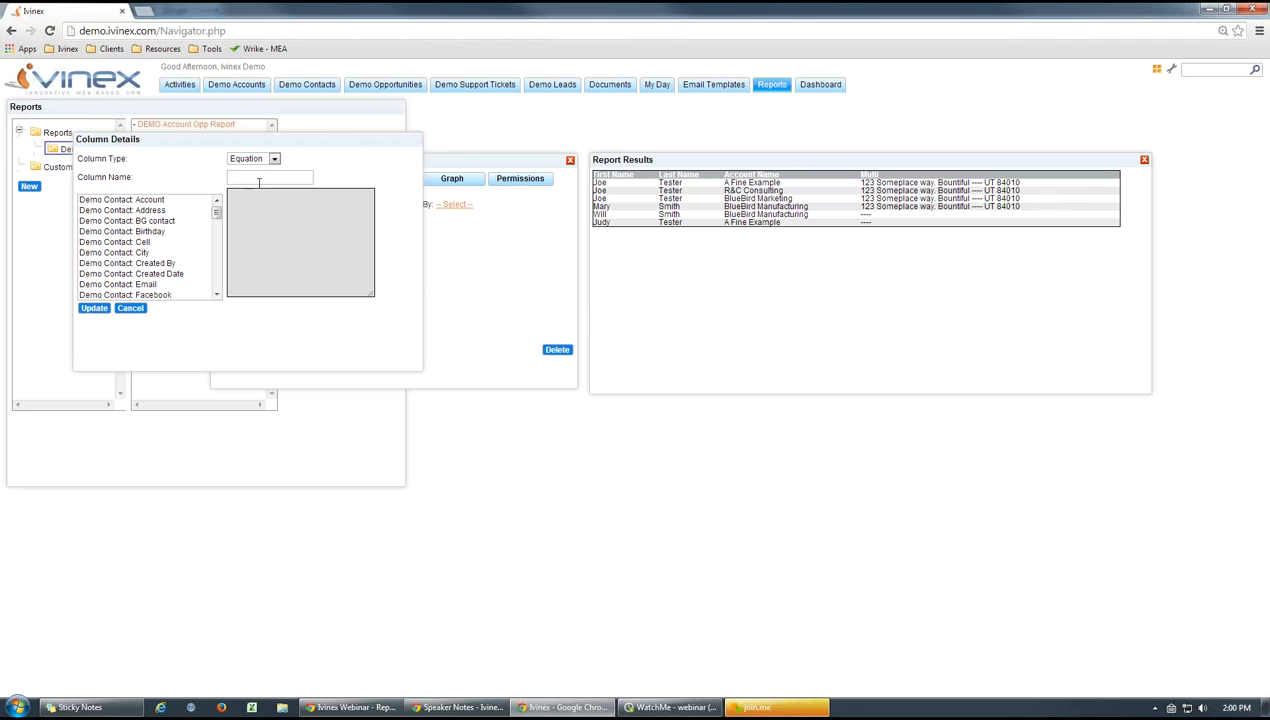
left_click(130, 308)
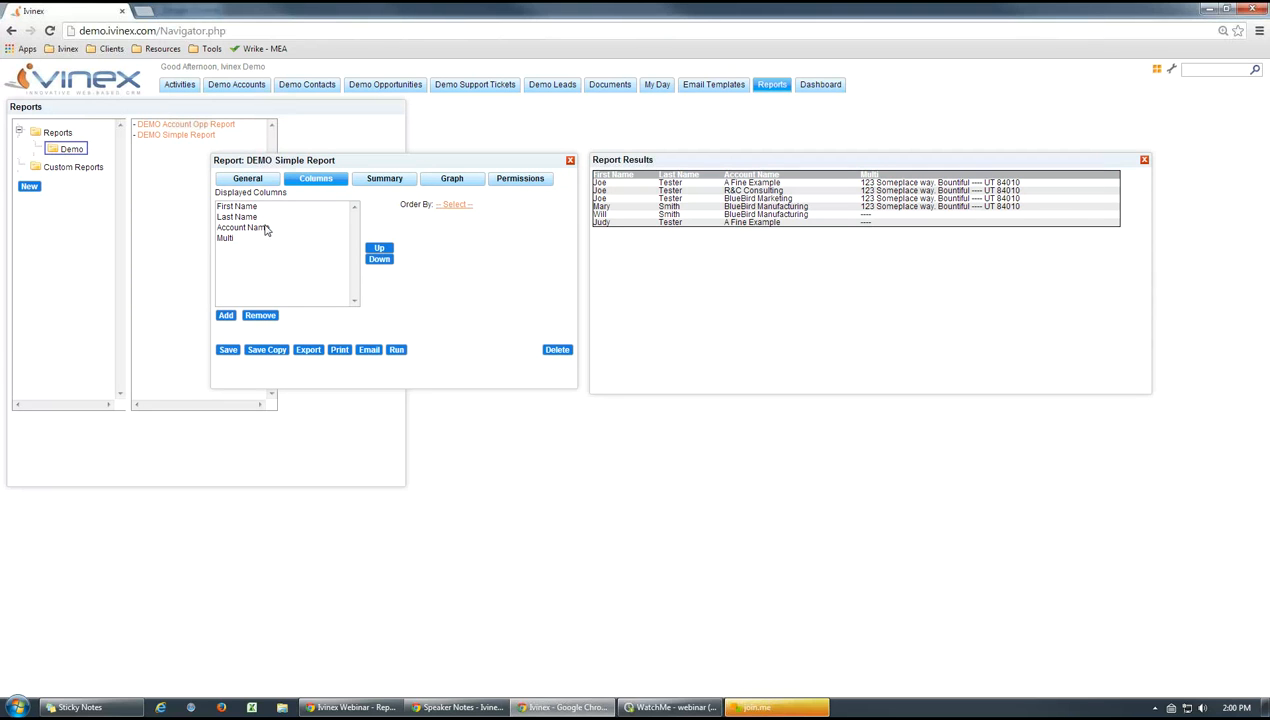
Close the report results, and add a field column based on Demo Contact: Record ID, named Record ID
left_click(1144, 160)
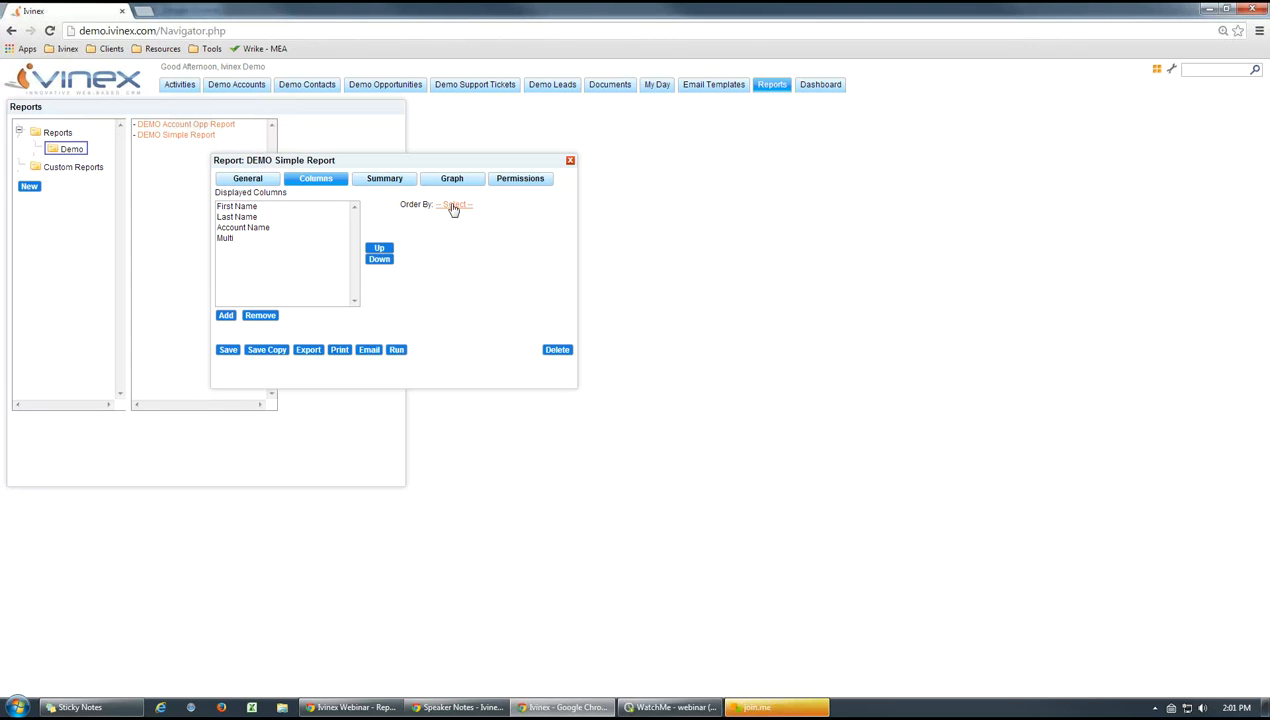
left_click(226, 316)
left_click_drag(217, 216, 218, 240)
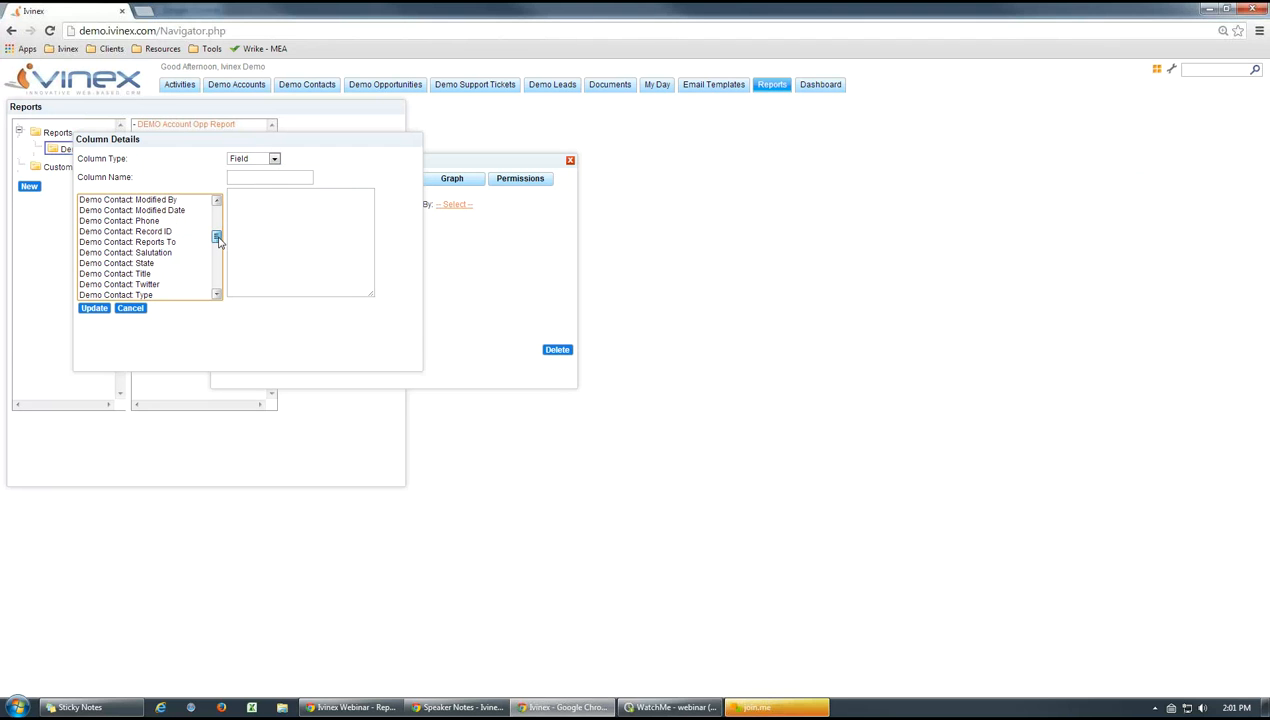
left_click(148, 231)
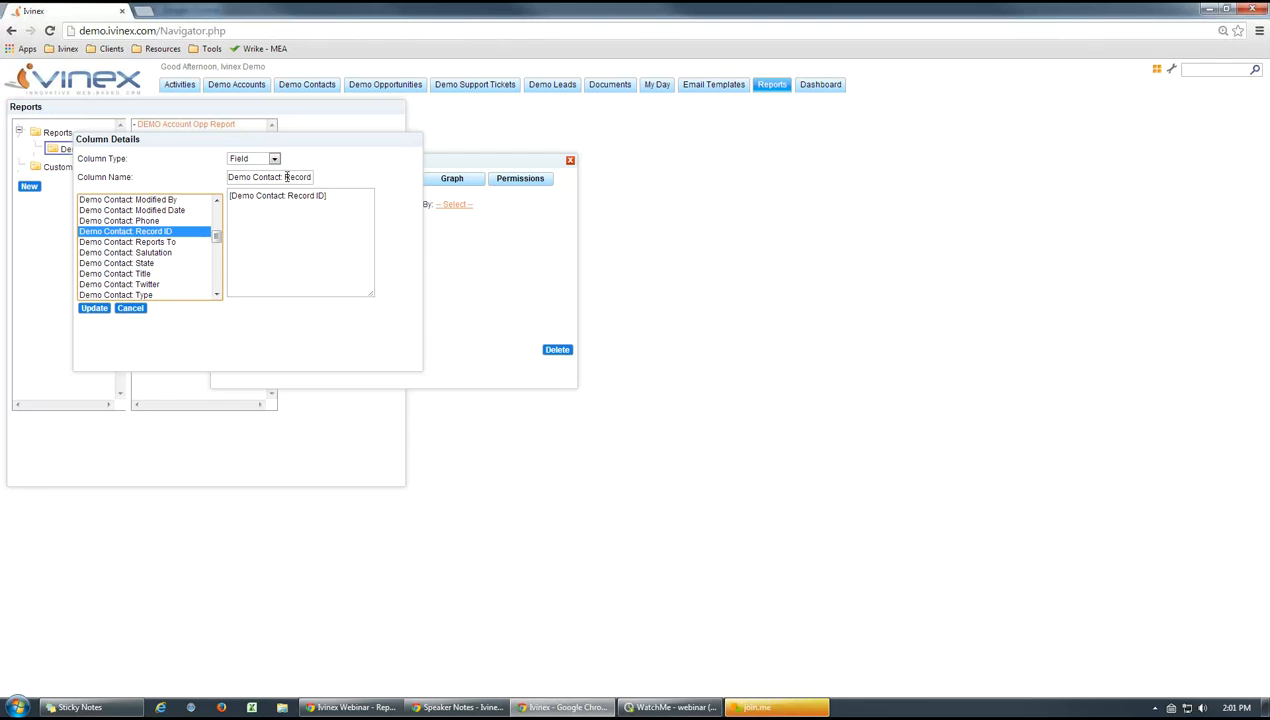
left_click_drag(287, 177, 200, 178)
key("BackSpace")
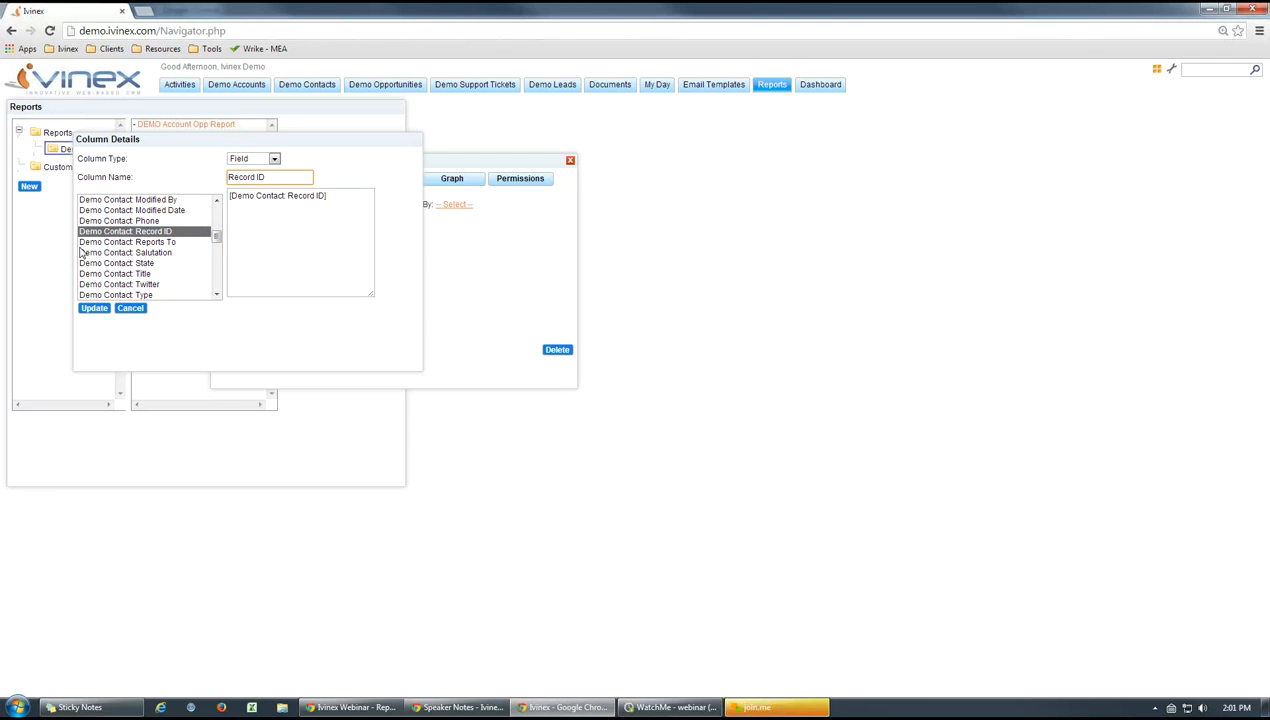
left_click(92, 309)
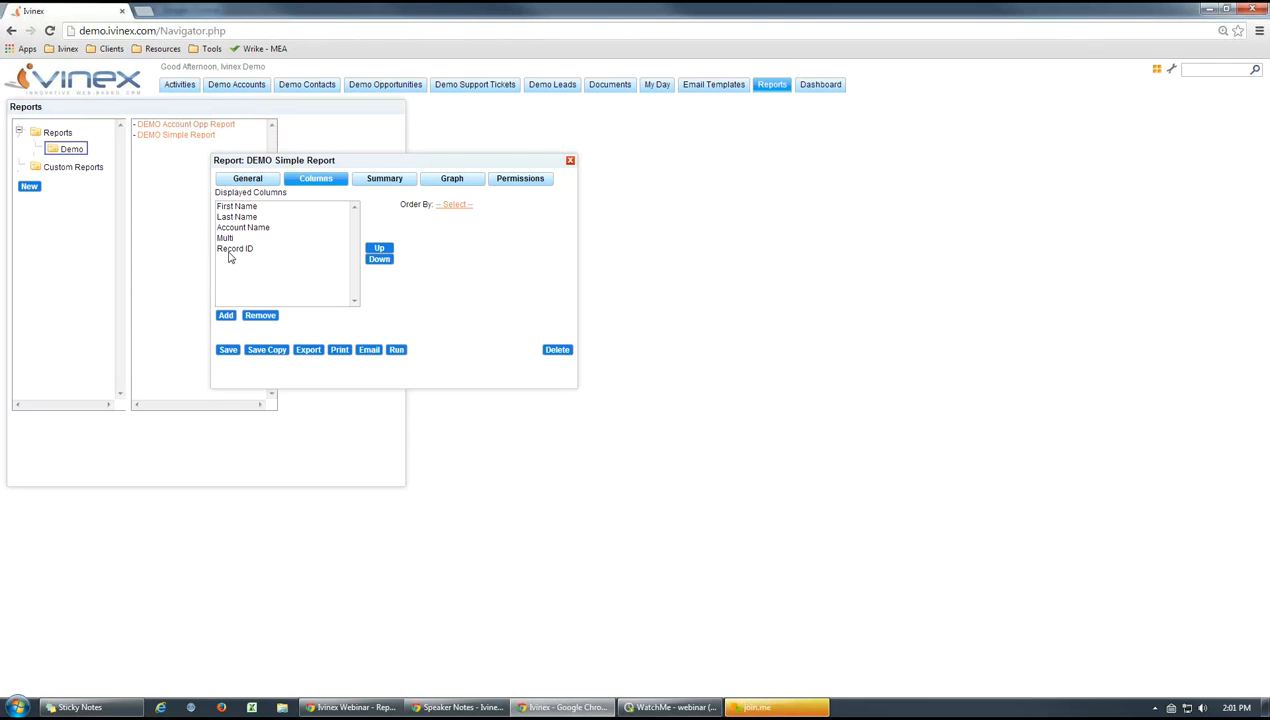
Move the Record ID column to the start of the displayed columns, and save and close the report
left_click(235, 249)
left_click(377, 249)
left_click(377, 249)
left_click(377, 249)
left_click(377, 249)
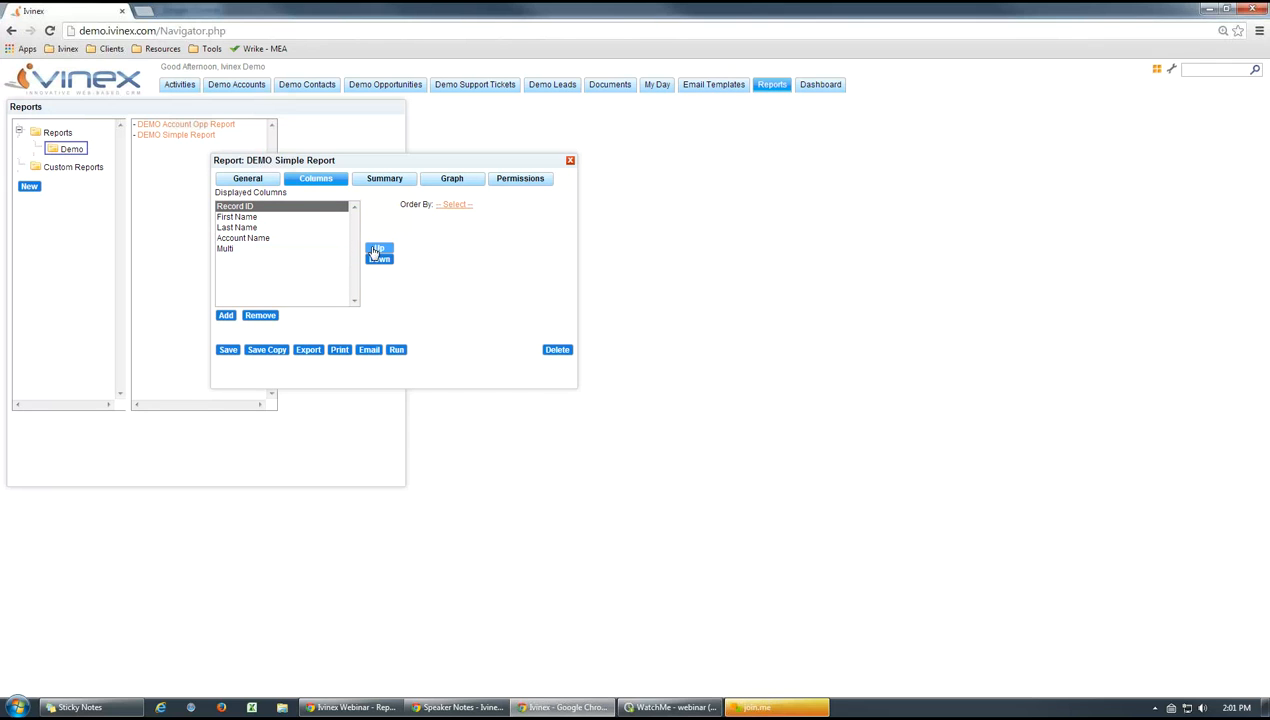
left_click(227, 350)
left_click(570, 161)
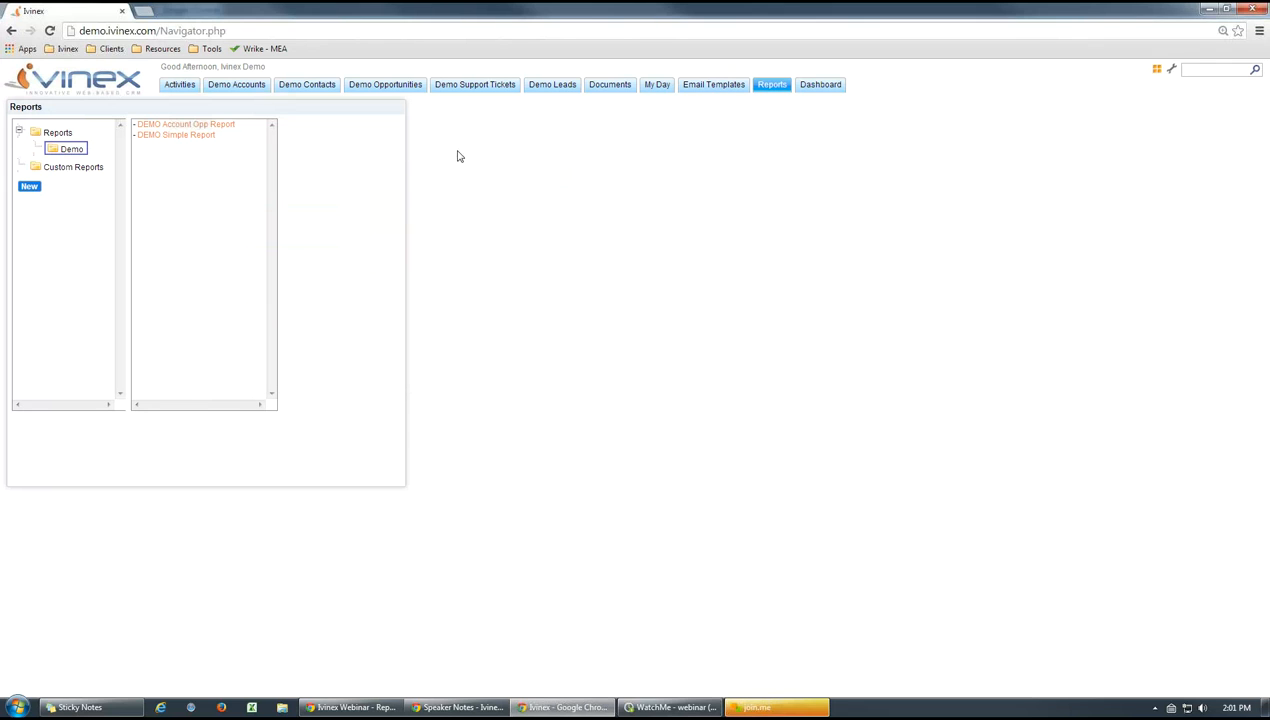
Reopen DEMO Simple Report, order its columns by Record ID, and save and run the report
left_click(176, 135)
left_click(315, 178)
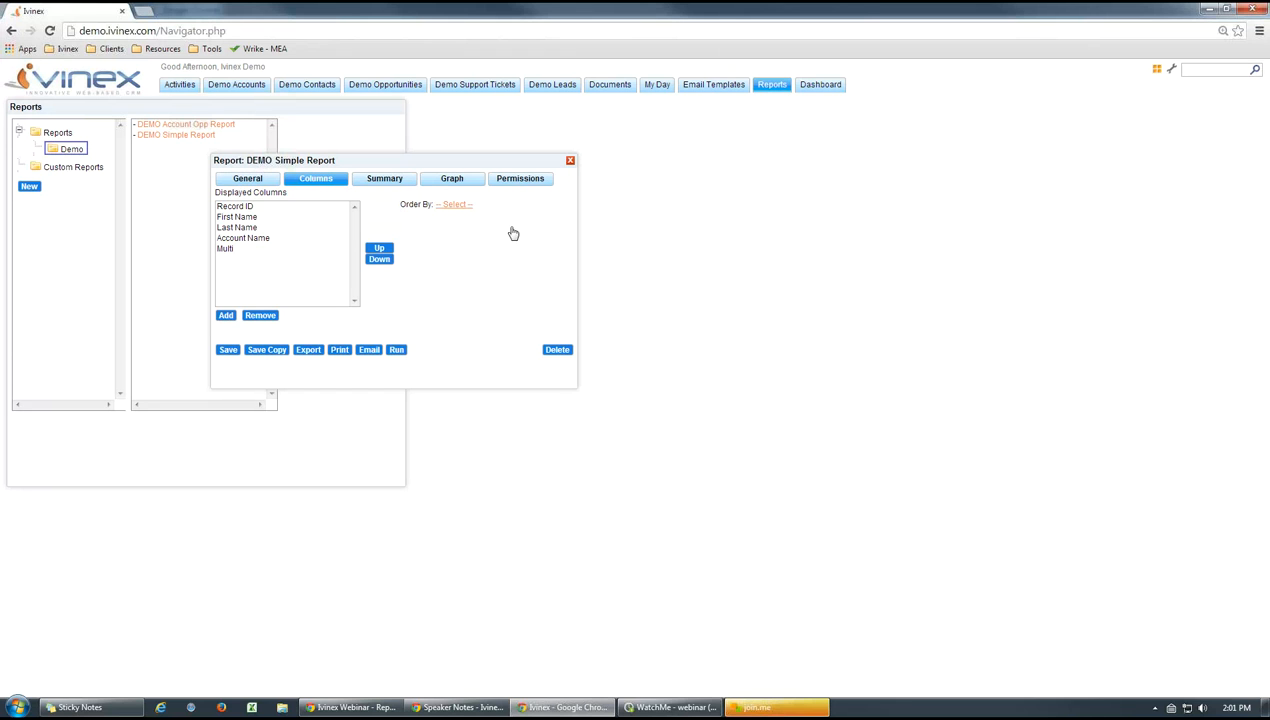
left_click(457, 204)
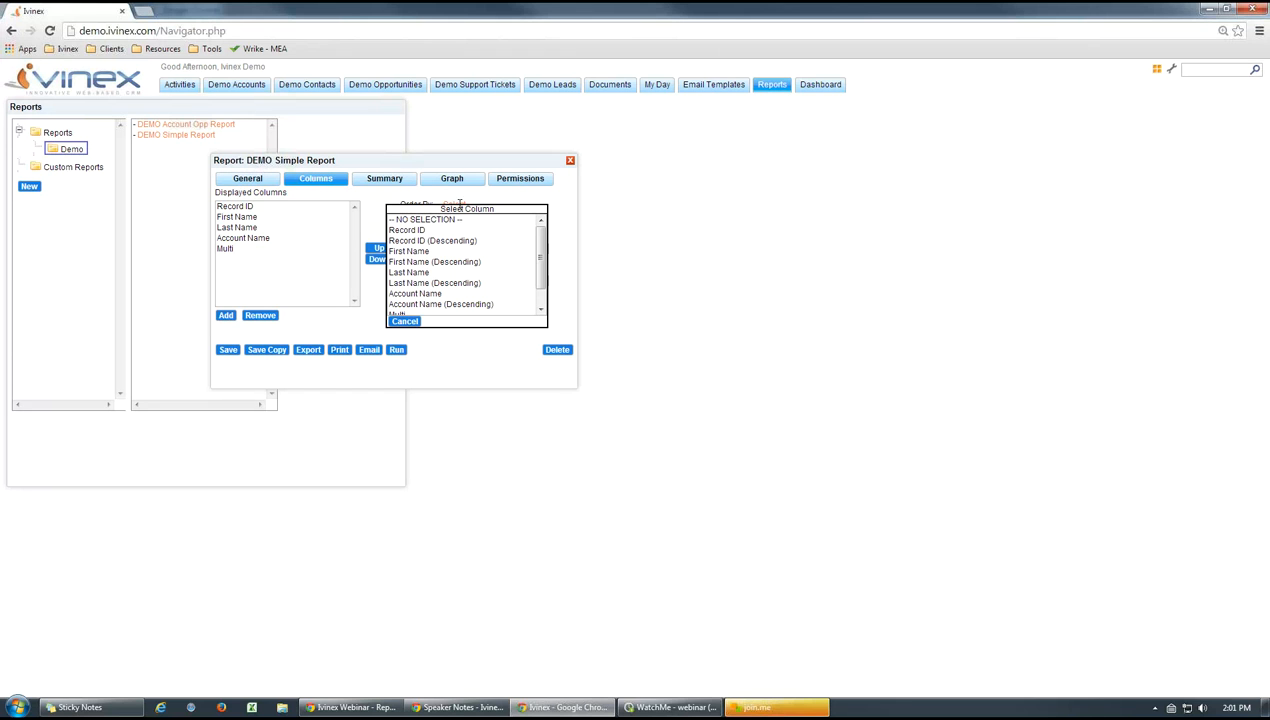
left_click(411, 231)
left_click(228, 349)
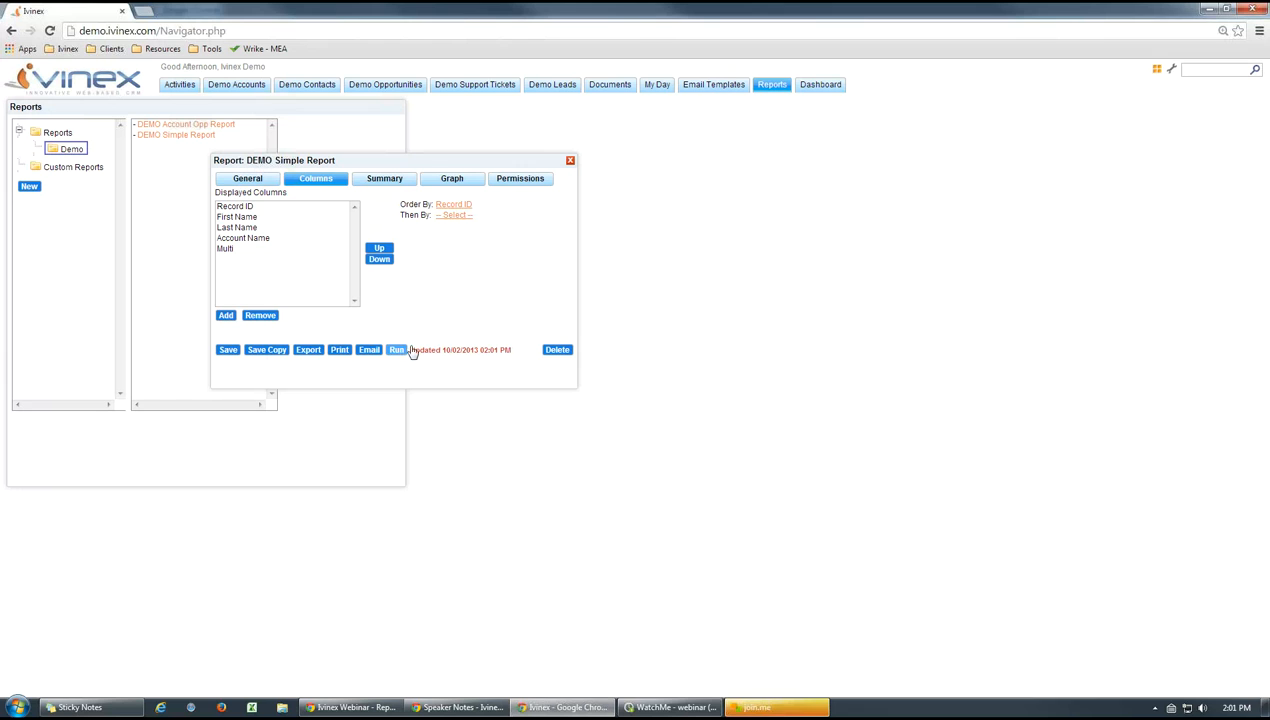
left_click(408, 350)
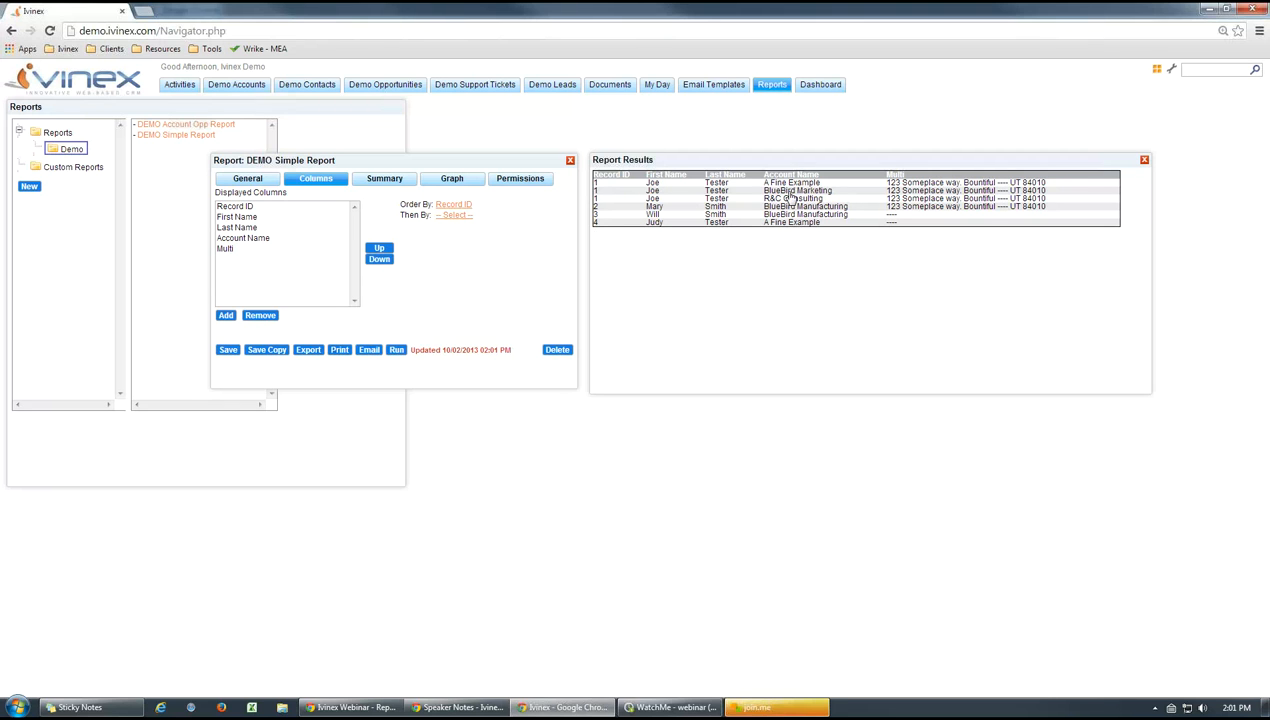
Change the report's order to First Name, and run it again
left_click(449, 206)
left_click(397, 254)
left_click(397, 350)
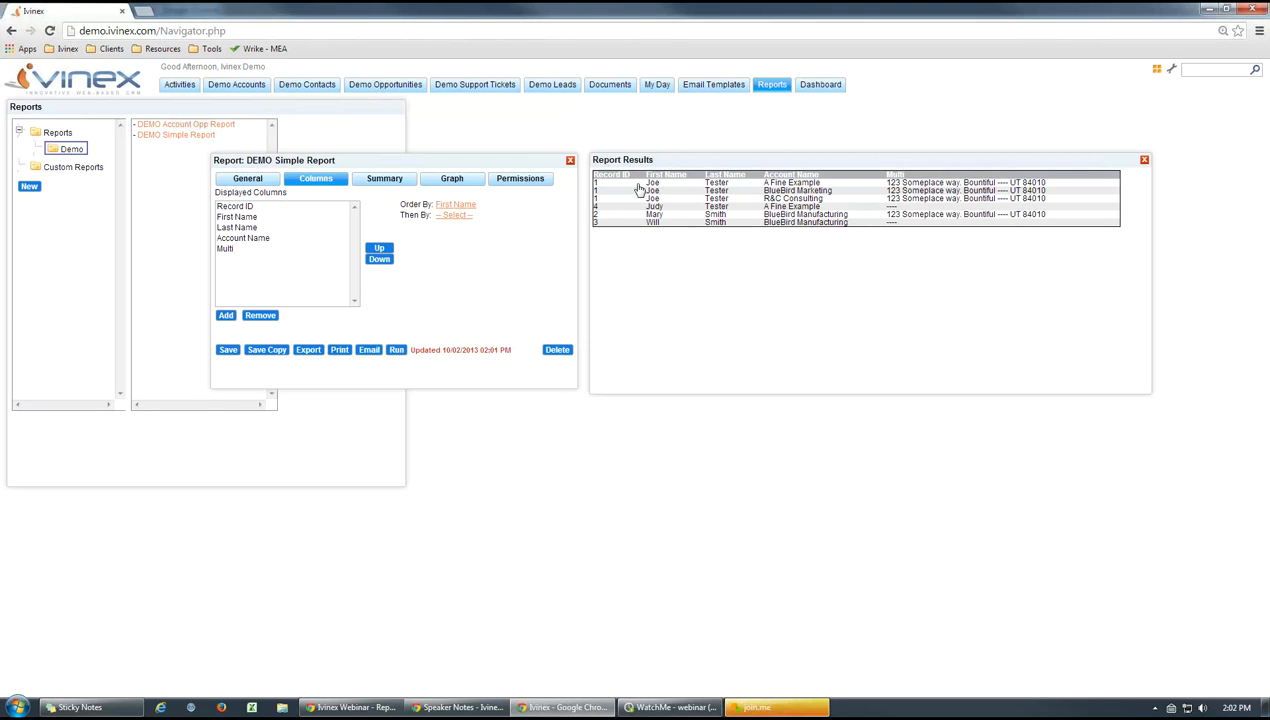
Set the report's order to -- NO SELECTION --, and close the results and the report
left_click(458, 205)
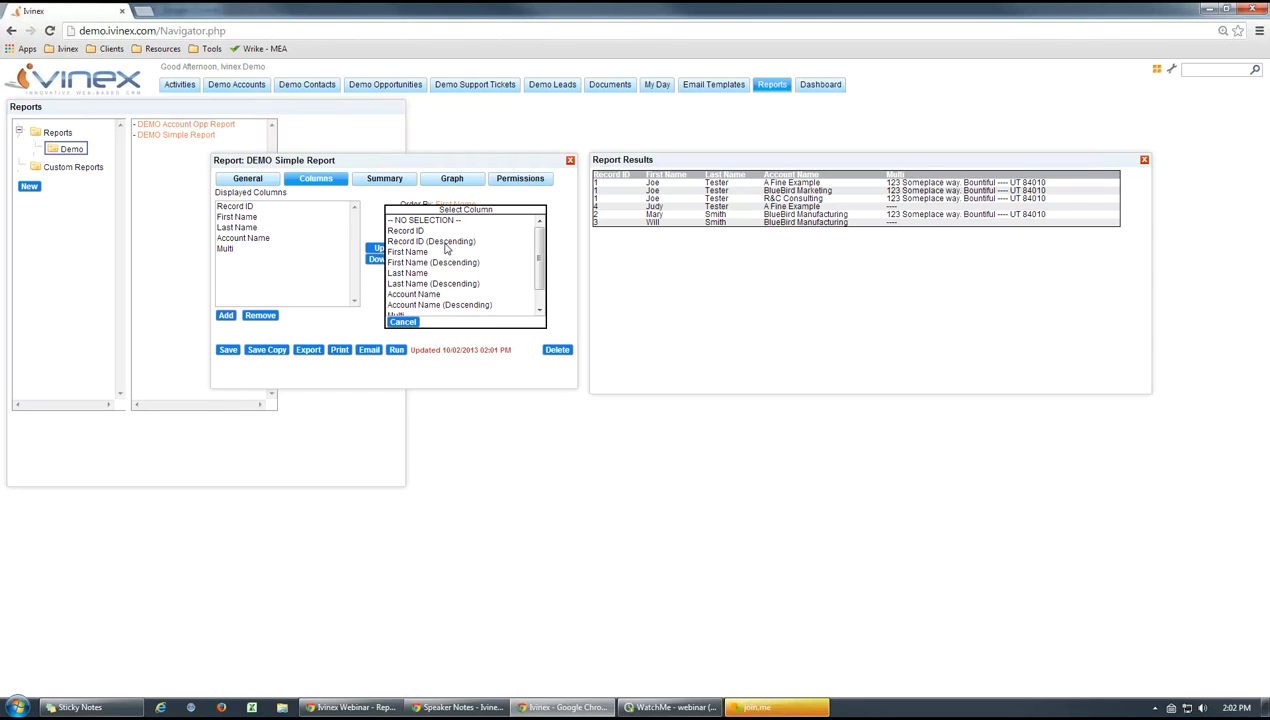
left_click(401, 322)
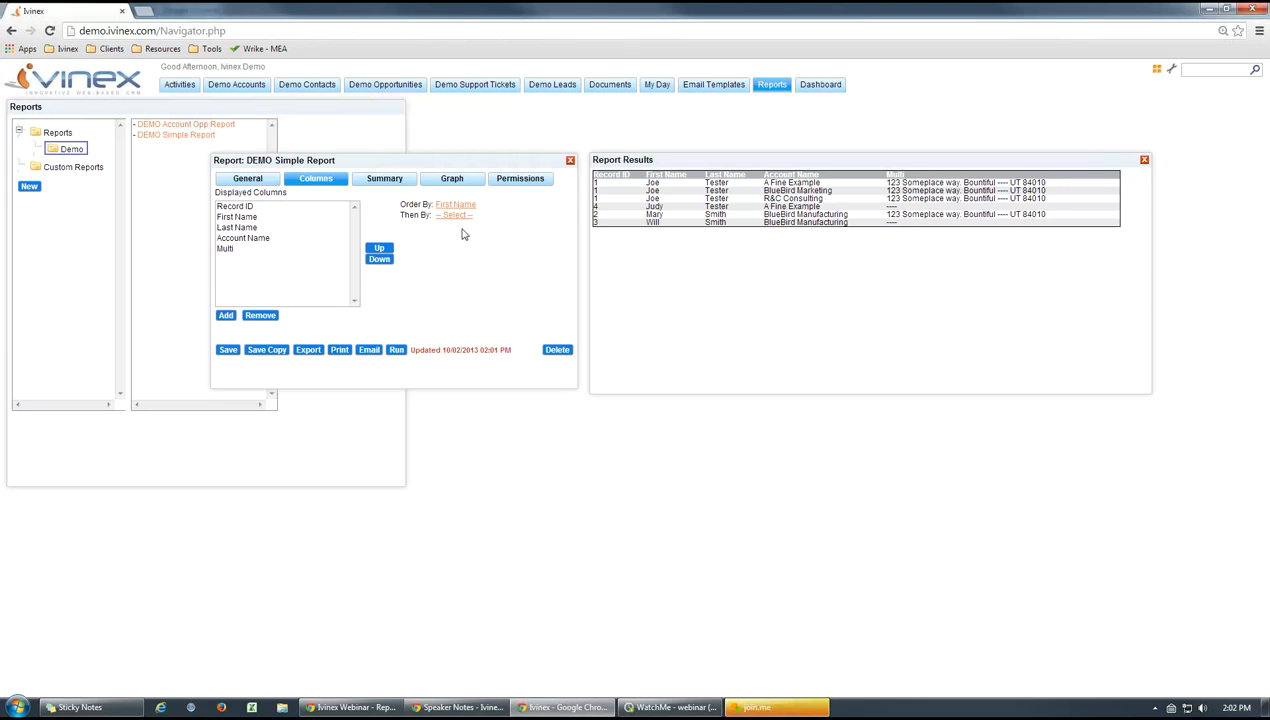
left_click(450, 209)
left_click(418, 222)
left_click(1144, 161)
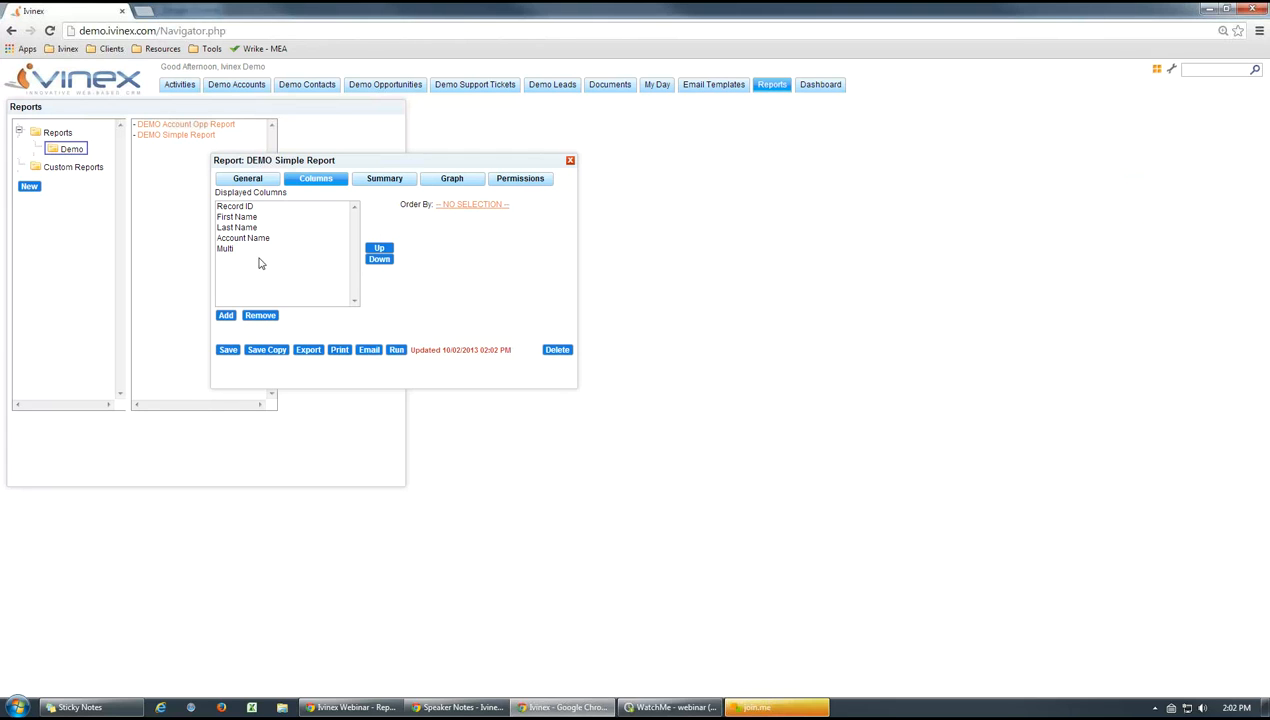
left_click(240, 181)
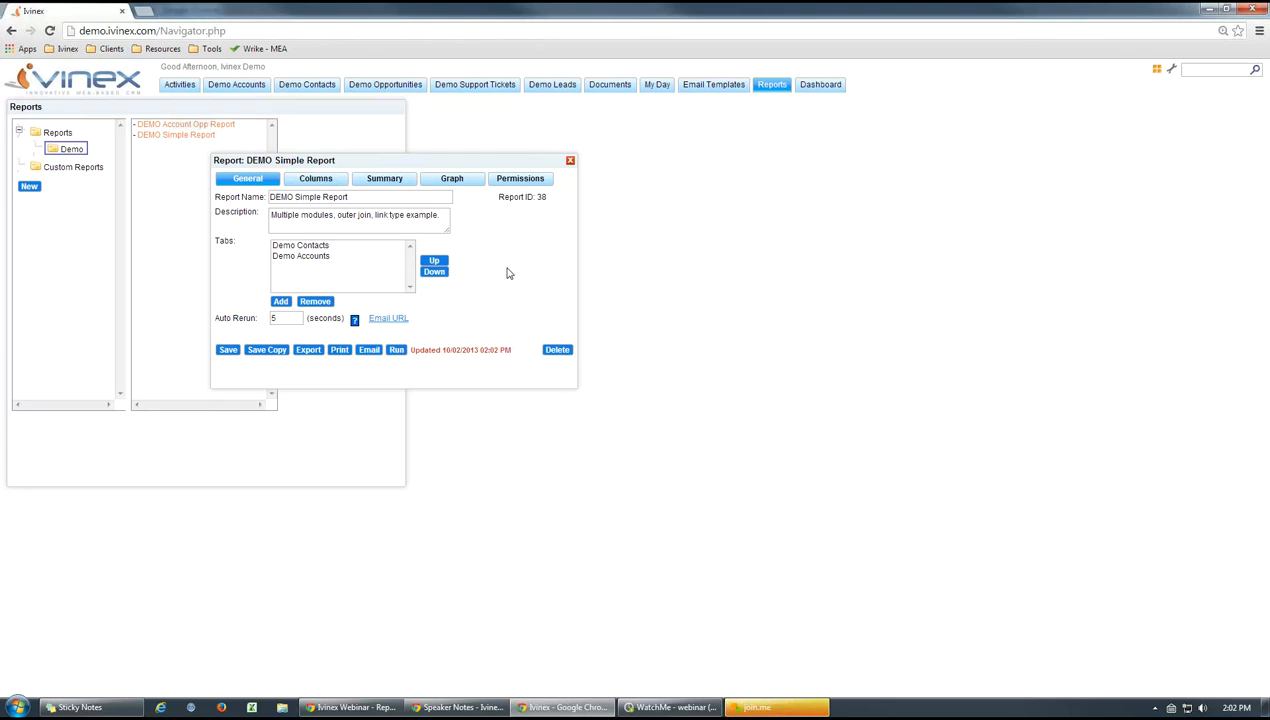
left_click(570, 161)
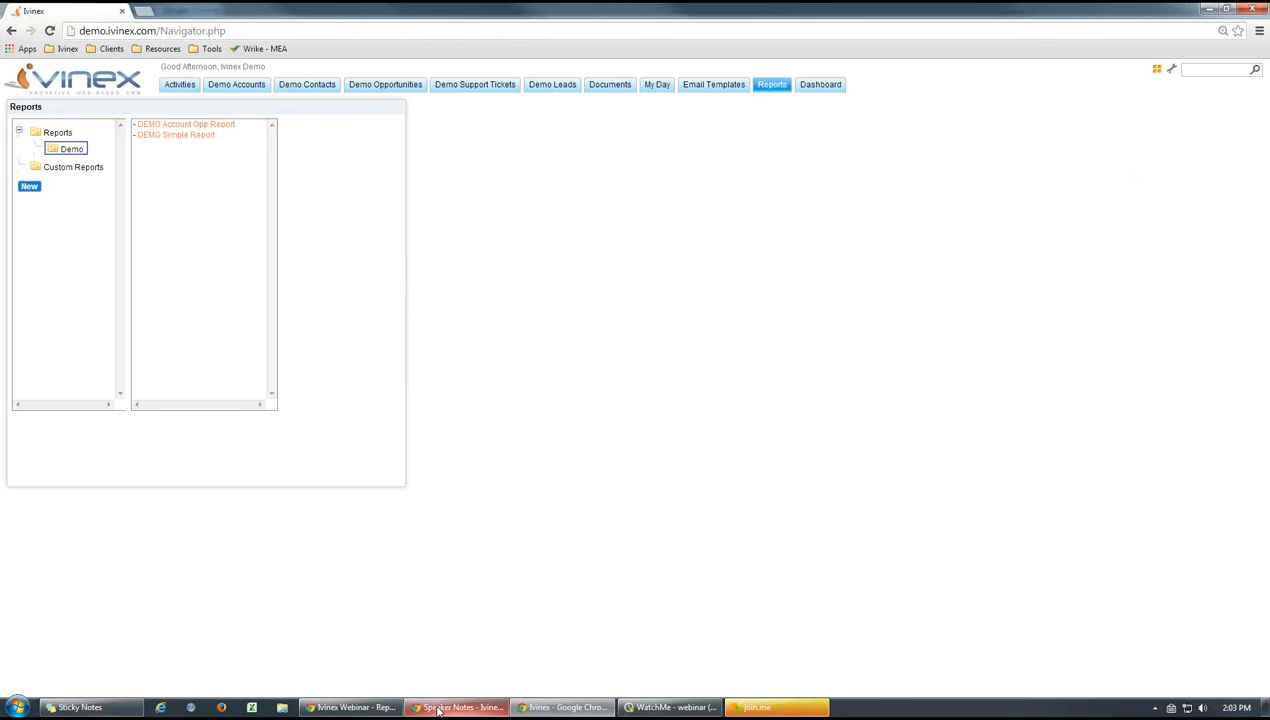
Switch to the Ivinex Webinar presentation to review the Report Types & Settings slide, and return to the CRM reports
left_click(352, 707)
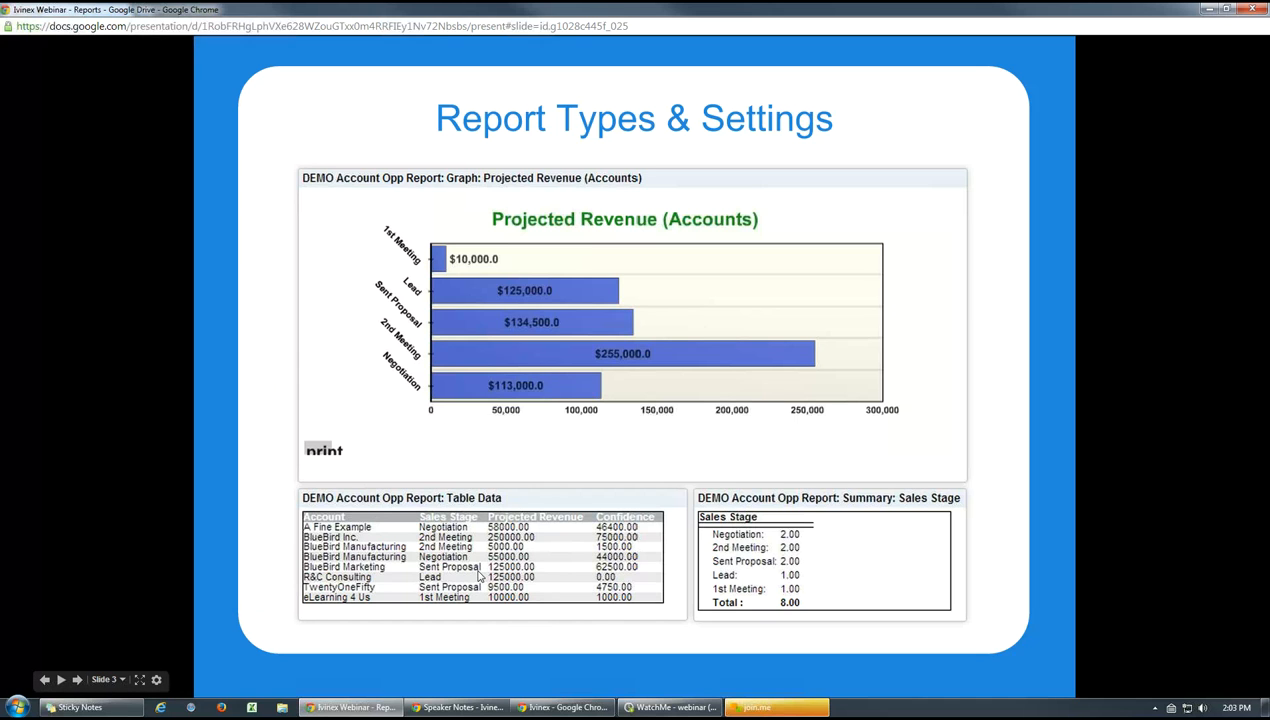
left_click(563, 707)
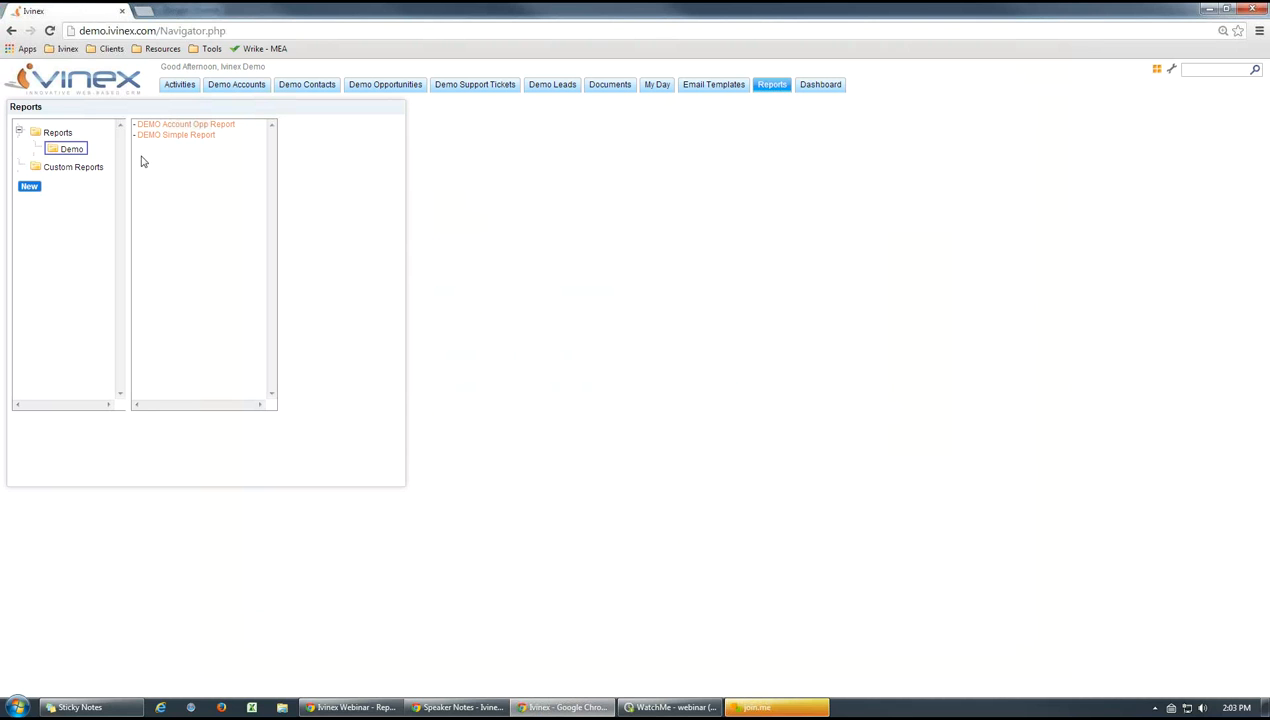
Open DEMO Simple Report's permissions, and select the groups Demo Group, ASEA, ADMIN and DT2 for viewing
left_click(184, 136)
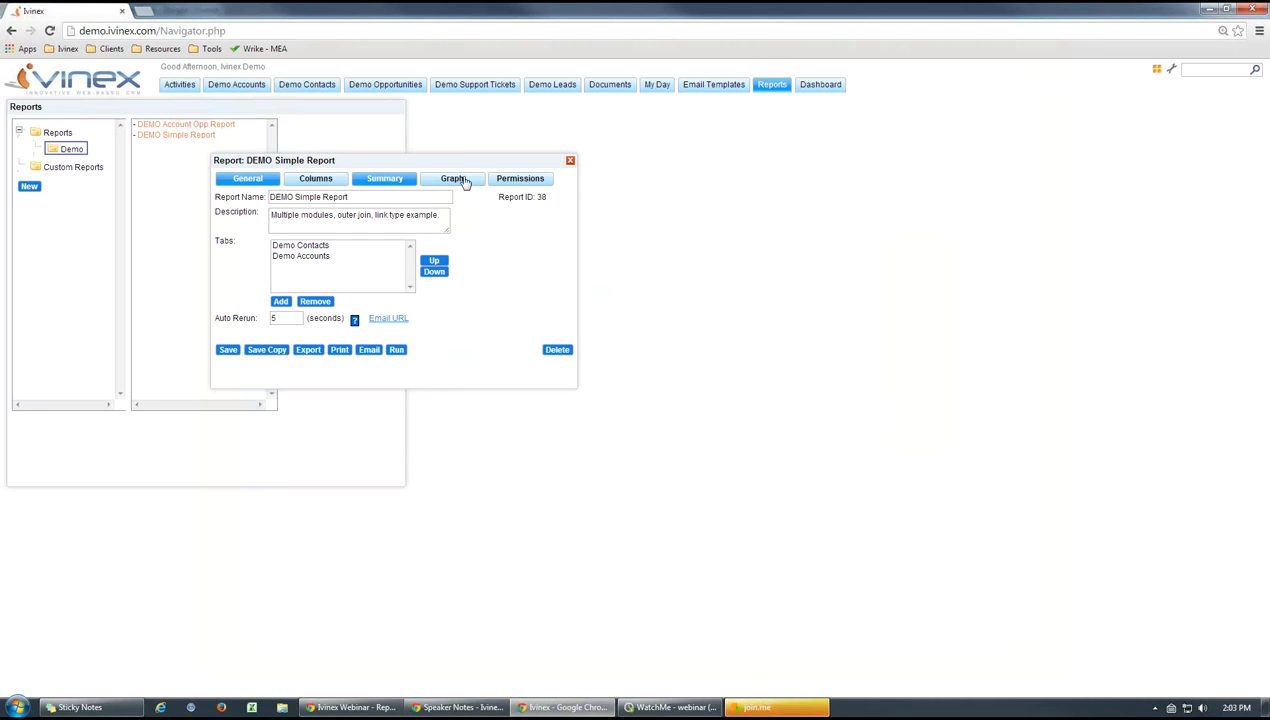
left_click(521, 182)
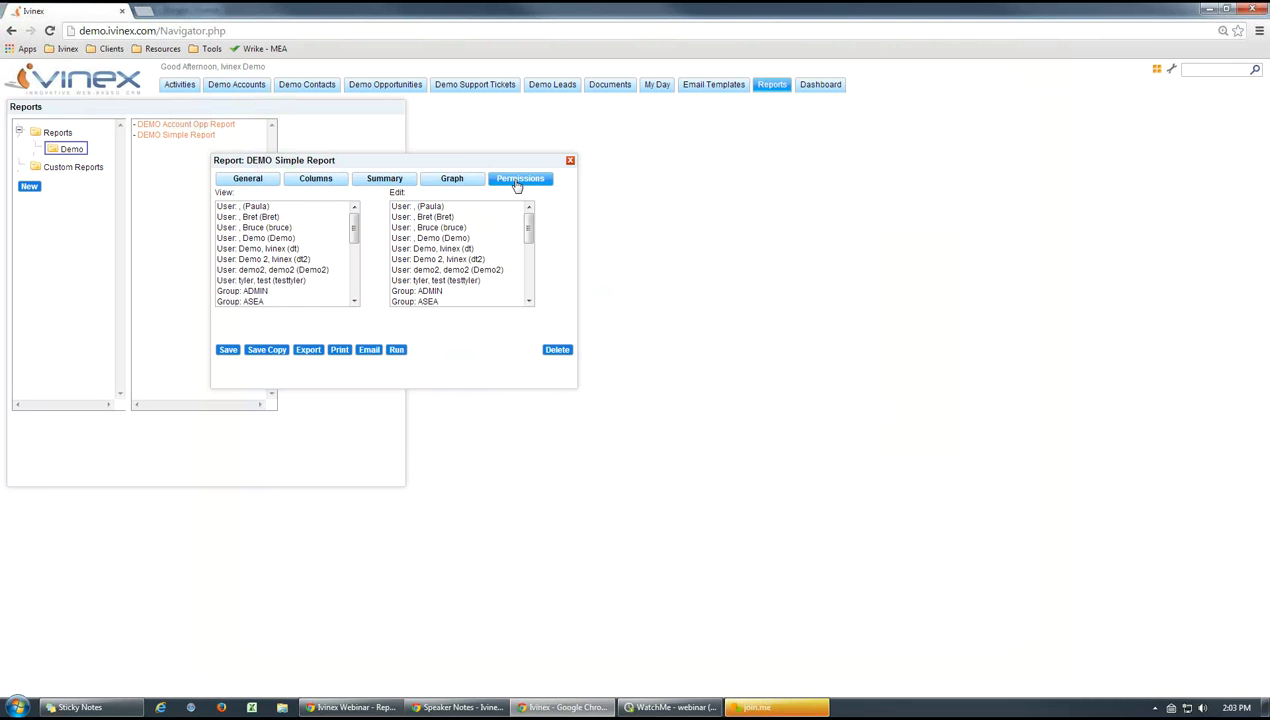
left_click_drag(354, 225, 316, 222)
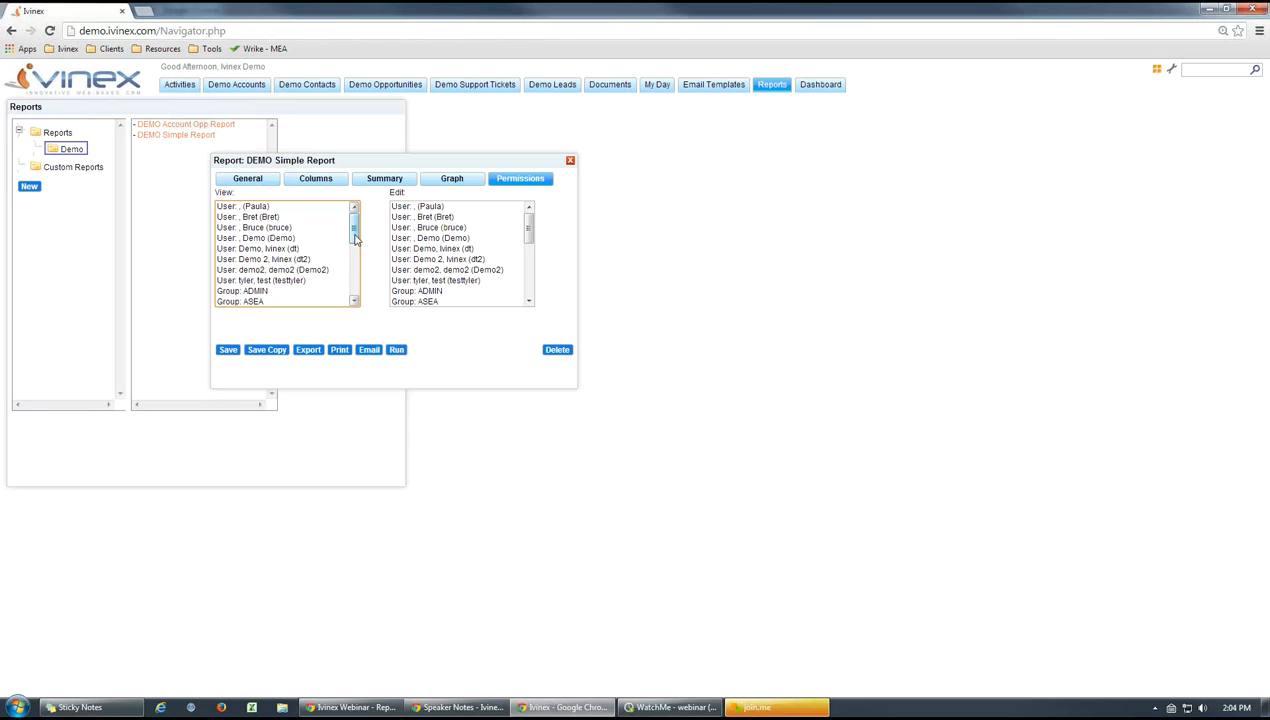
mouse_move(355, 236)
left_mouse_down()
mouse_move(357, 286)
mouse_move(367, 234)
mouse_move(367, 252)
left_mouse_up()
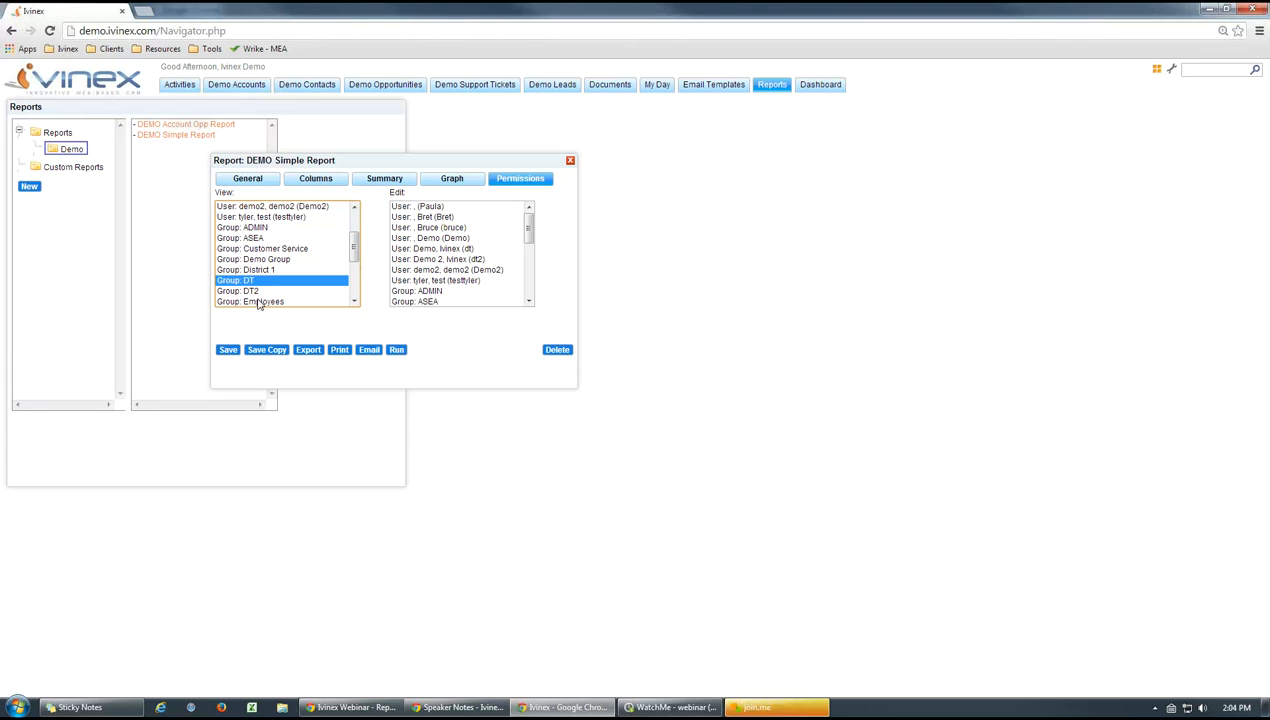
left_click(245, 259)
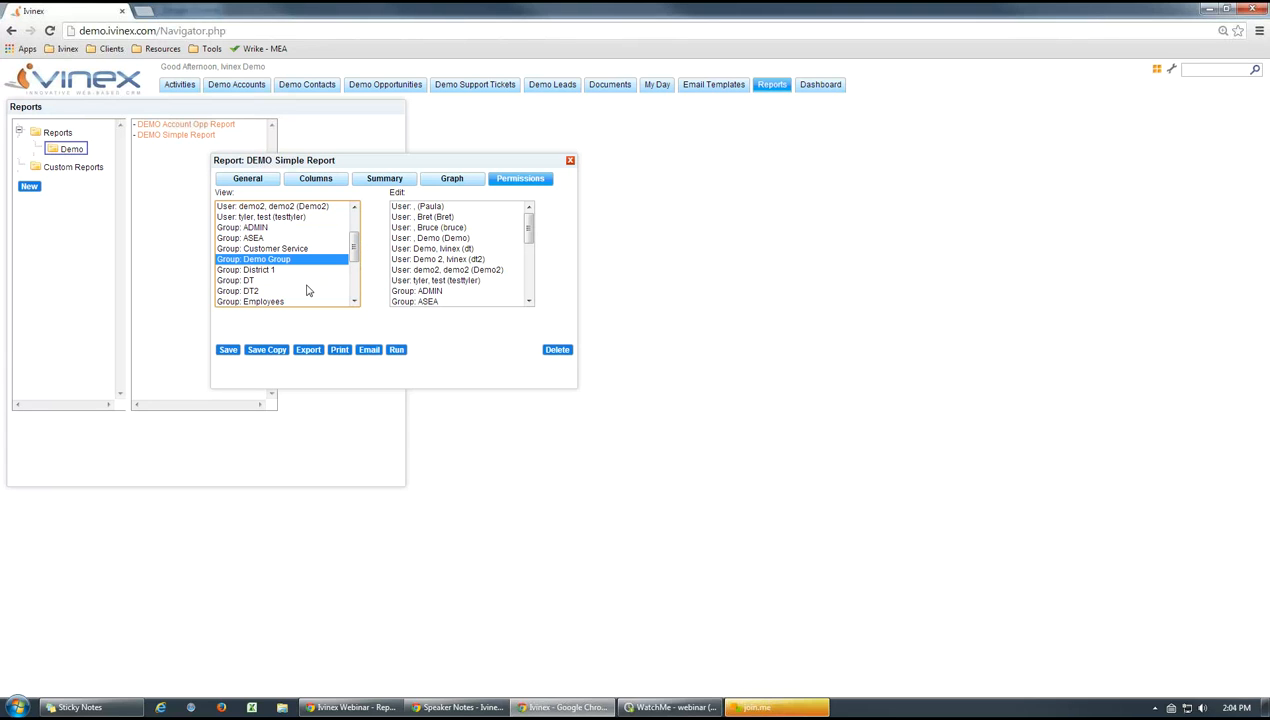
left_click(250, 238, "ctrl")
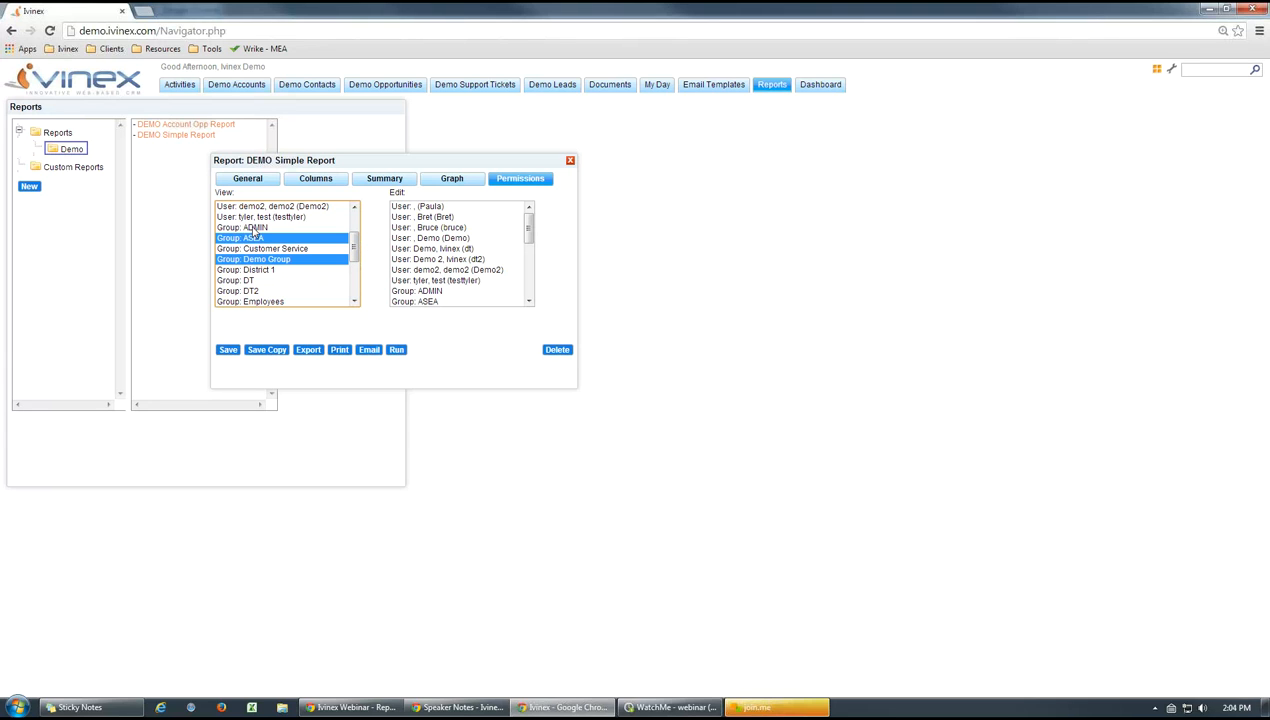
left_click(253, 228, "ctrl")
left_click(242, 290, "ctrl")
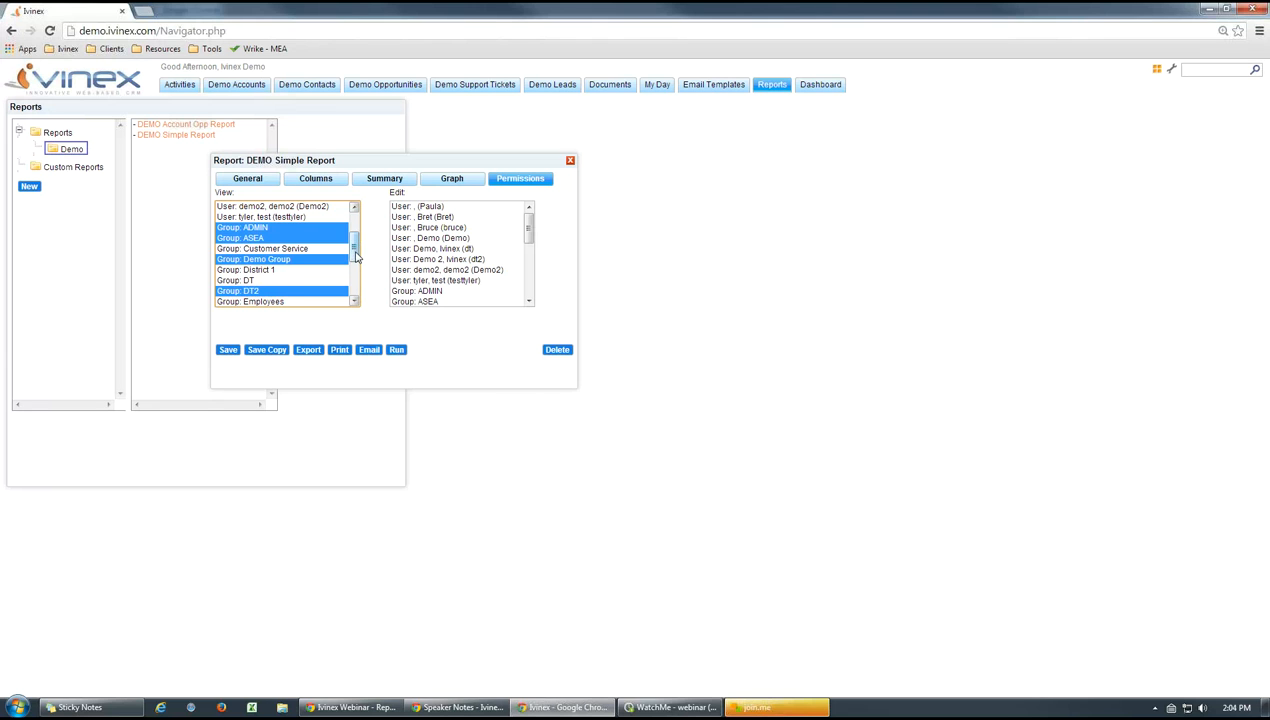
Add three individual users to the View permission selection, and close the report without saving
left_click_drag(355, 257, 355, 230)
left_click(250, 238, "ctrl")
left_click(249, 217, "ctrl")
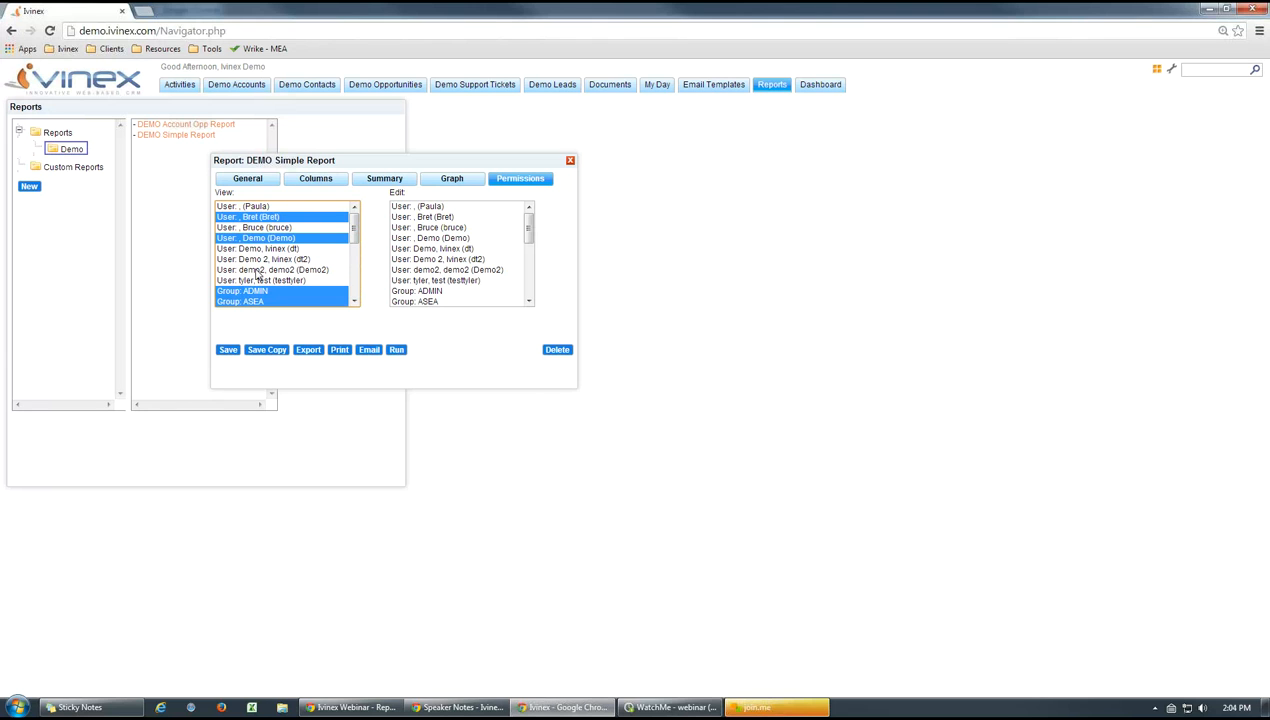
left_click(255, 262, "ctrl")
scroll(362, 246, "down", 6)
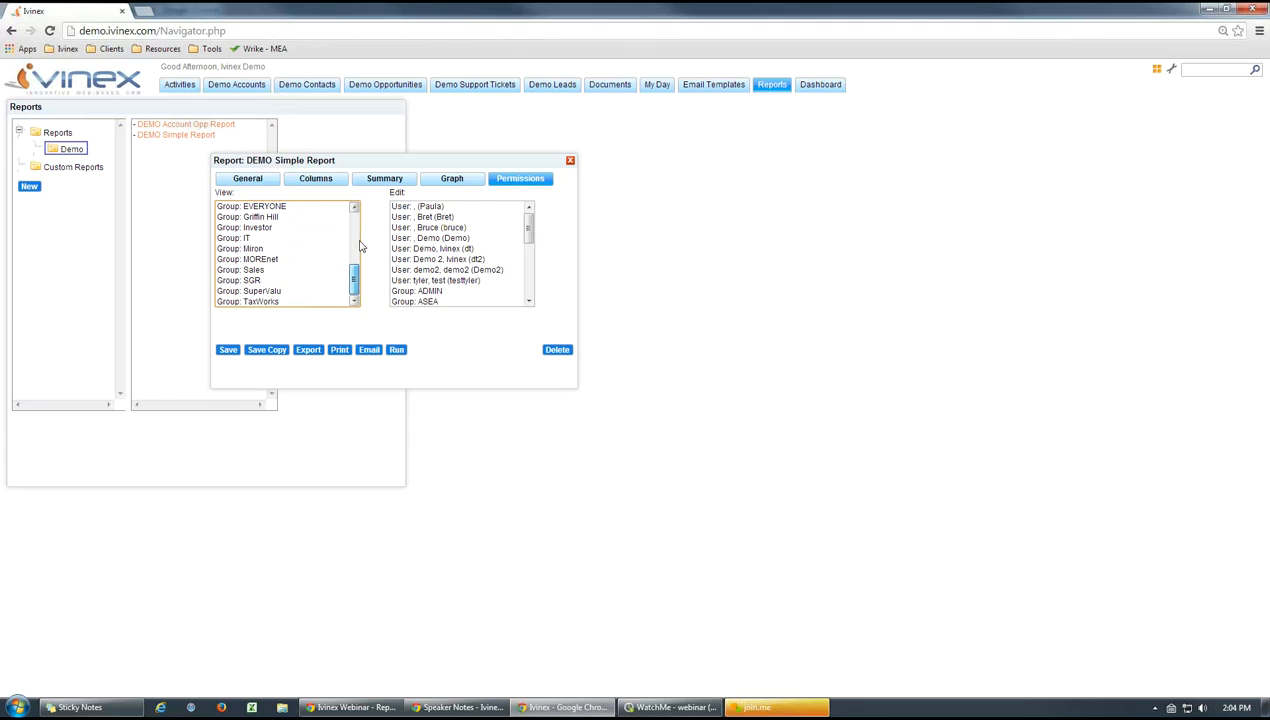
scroll(362, 246, "up", 6)
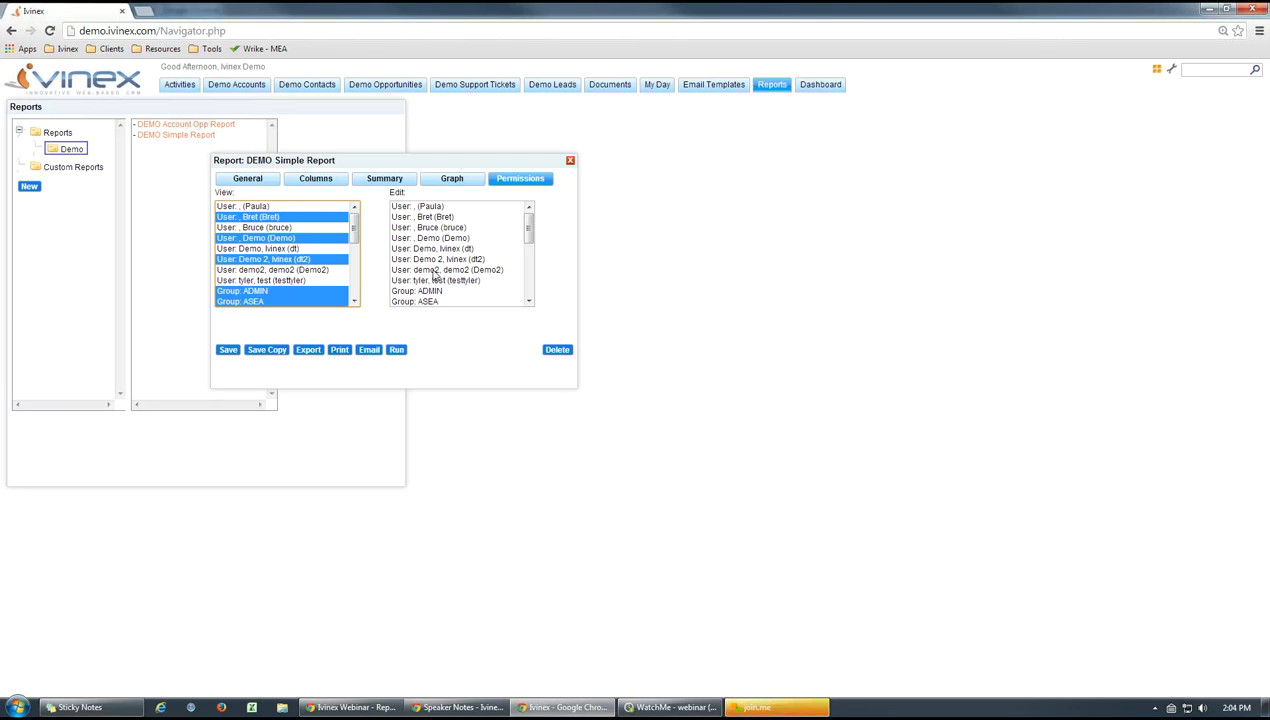
left_click(570, 160)
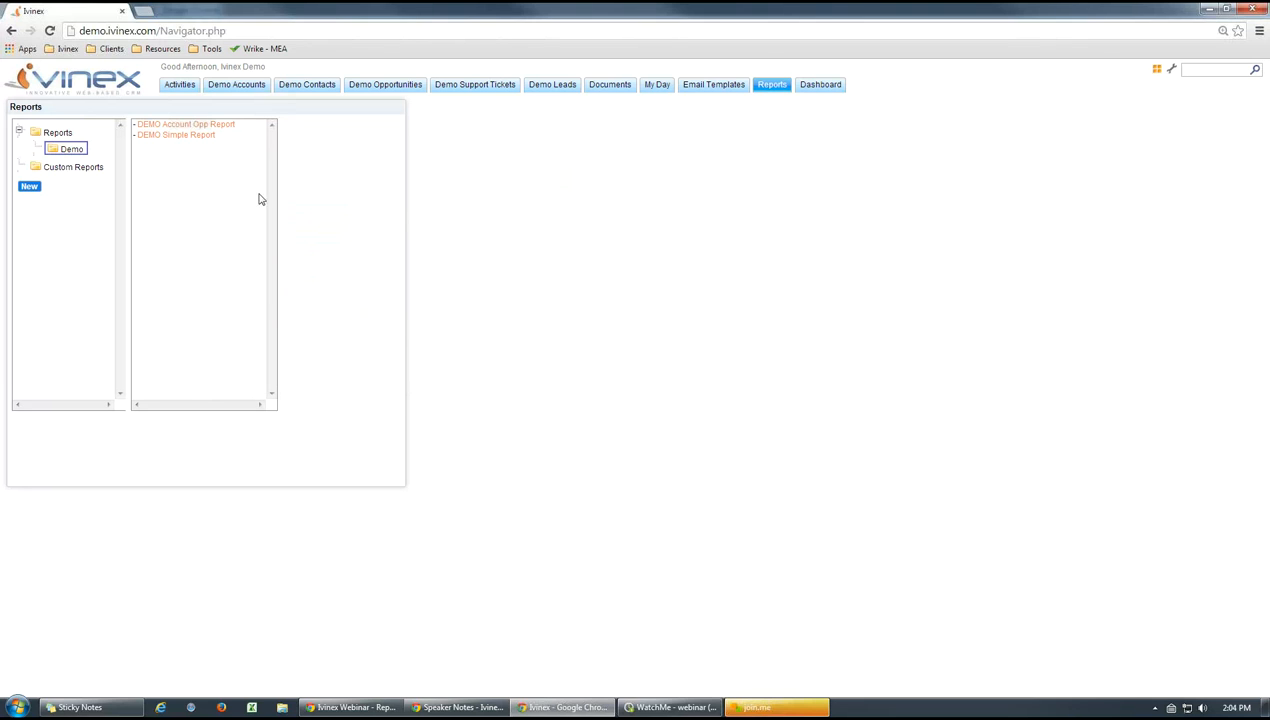
left_click(180, 128)
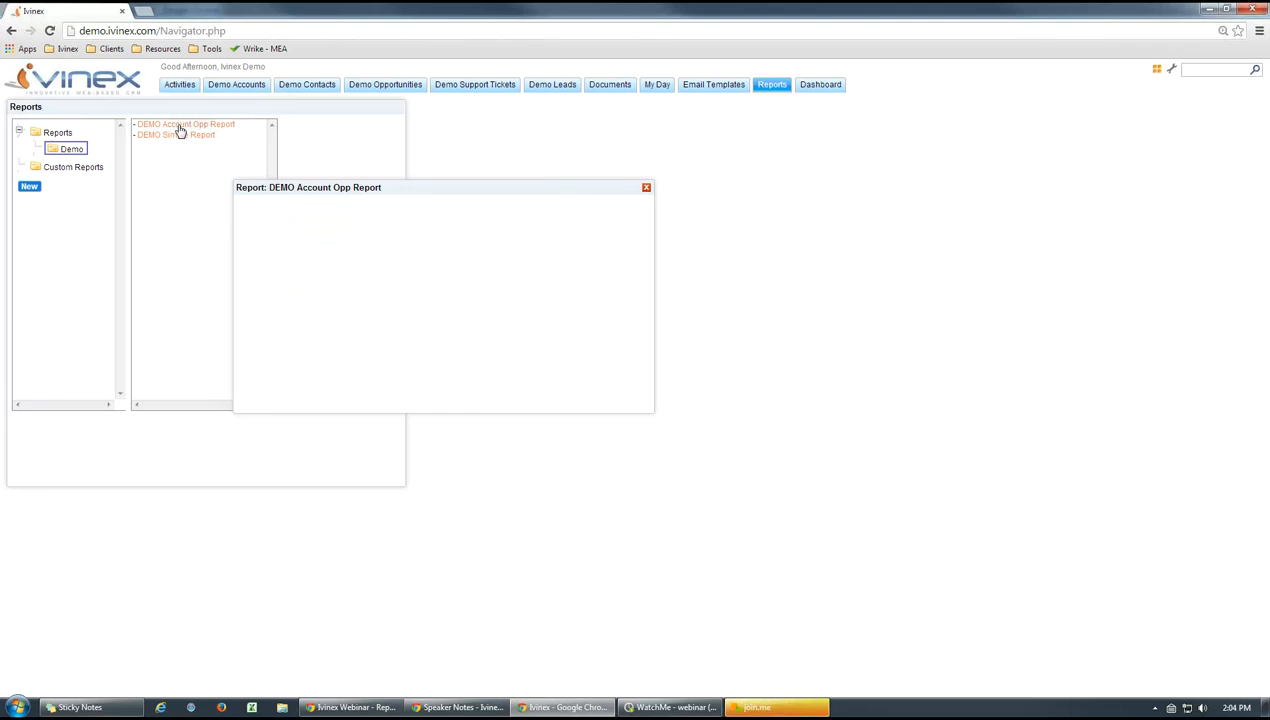
left_click_drag(386, 190, 355, 195)
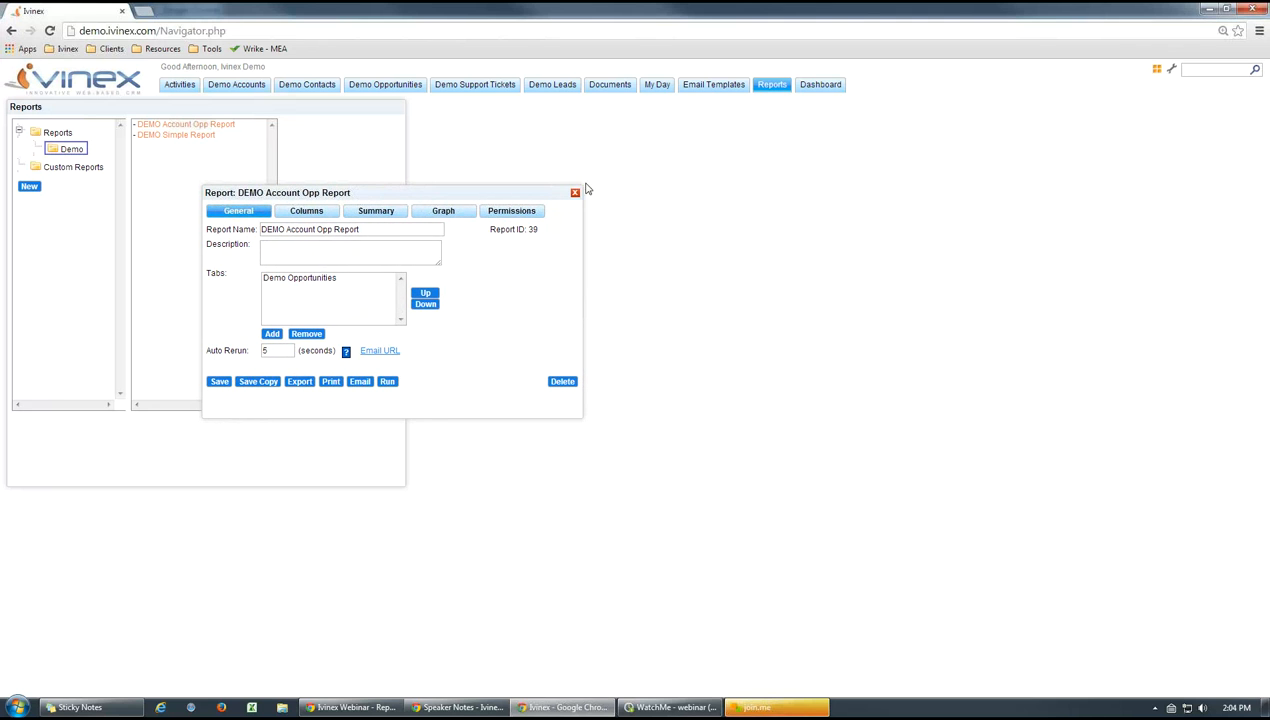
left_click(575, 194)
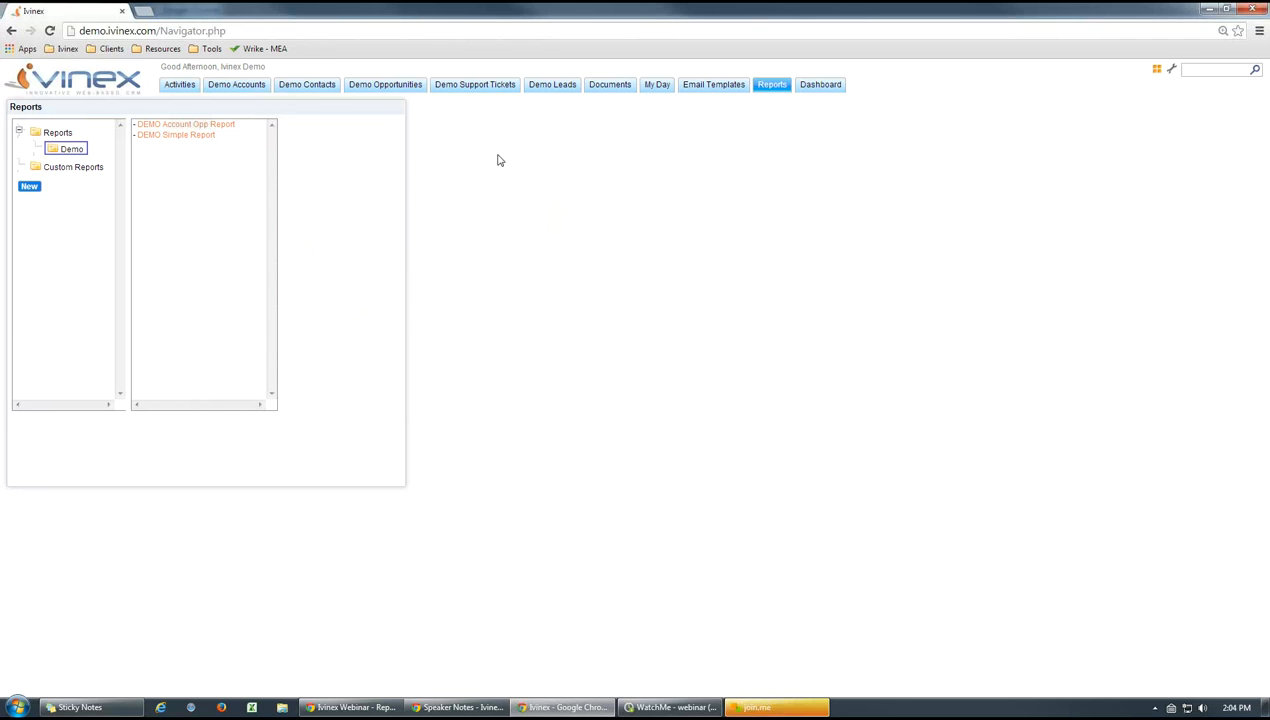
Go to Demo Opportunities and review the details of the BlueBird Product Deal and Project 2 records
left_click(380, 87)
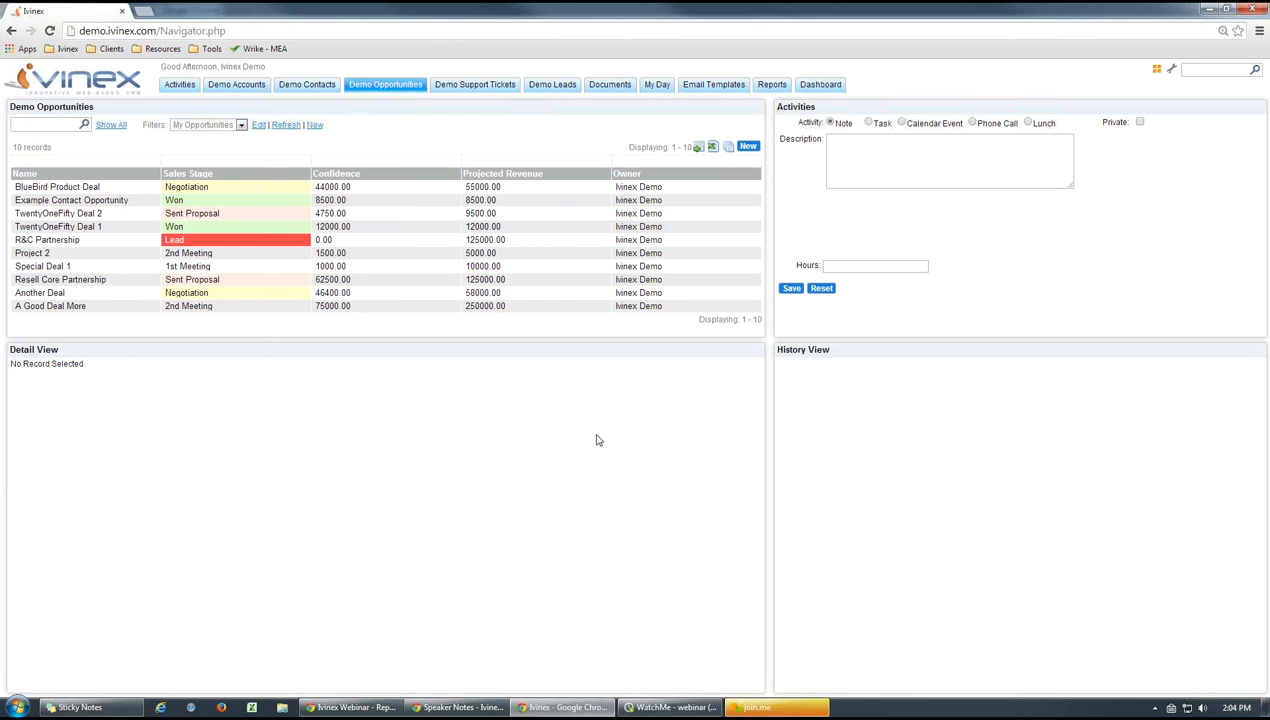
left_click(332, 187)
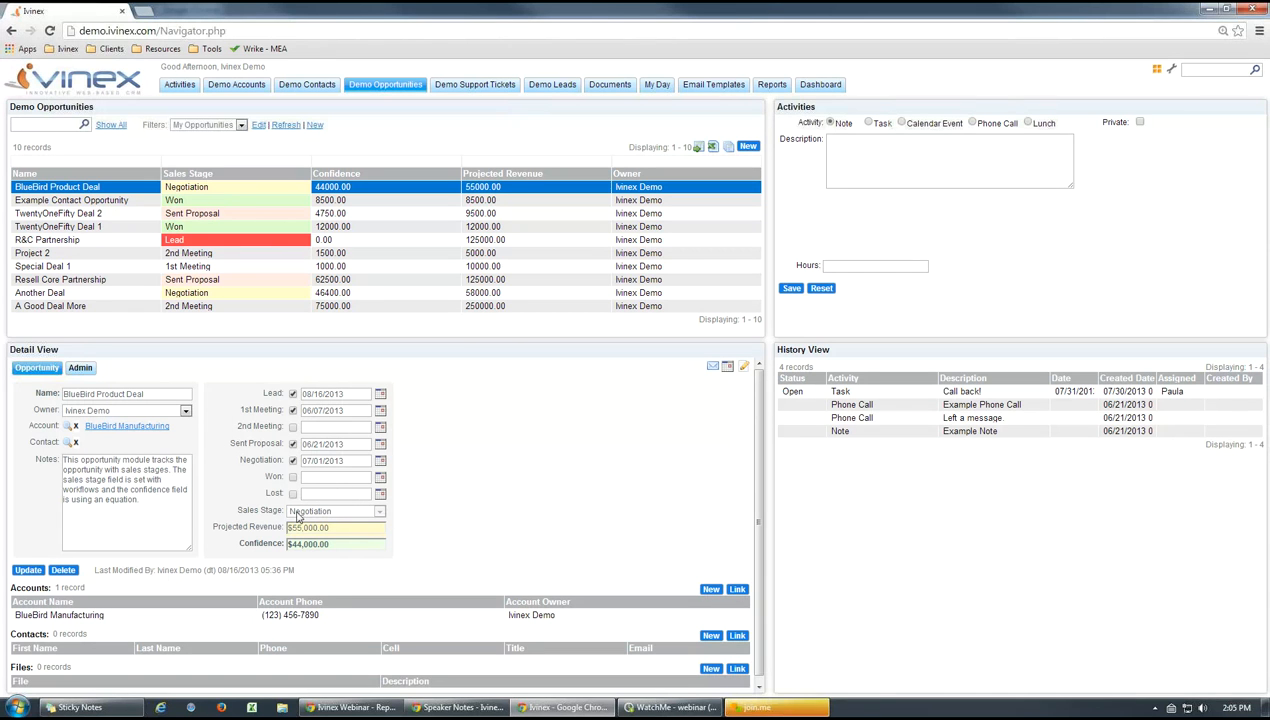
left_click(178, 255)
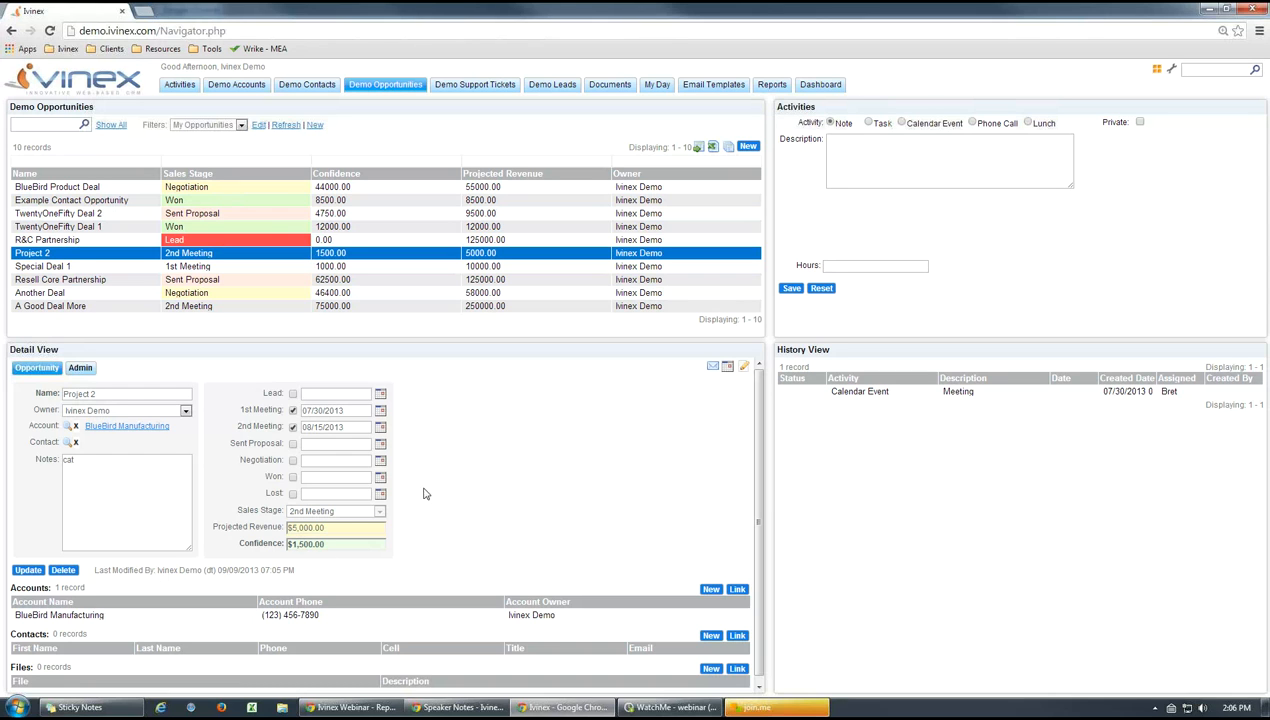
Return to the reports and open DEMO Account Opp Report from the Demo folder
left_click(771, 84)
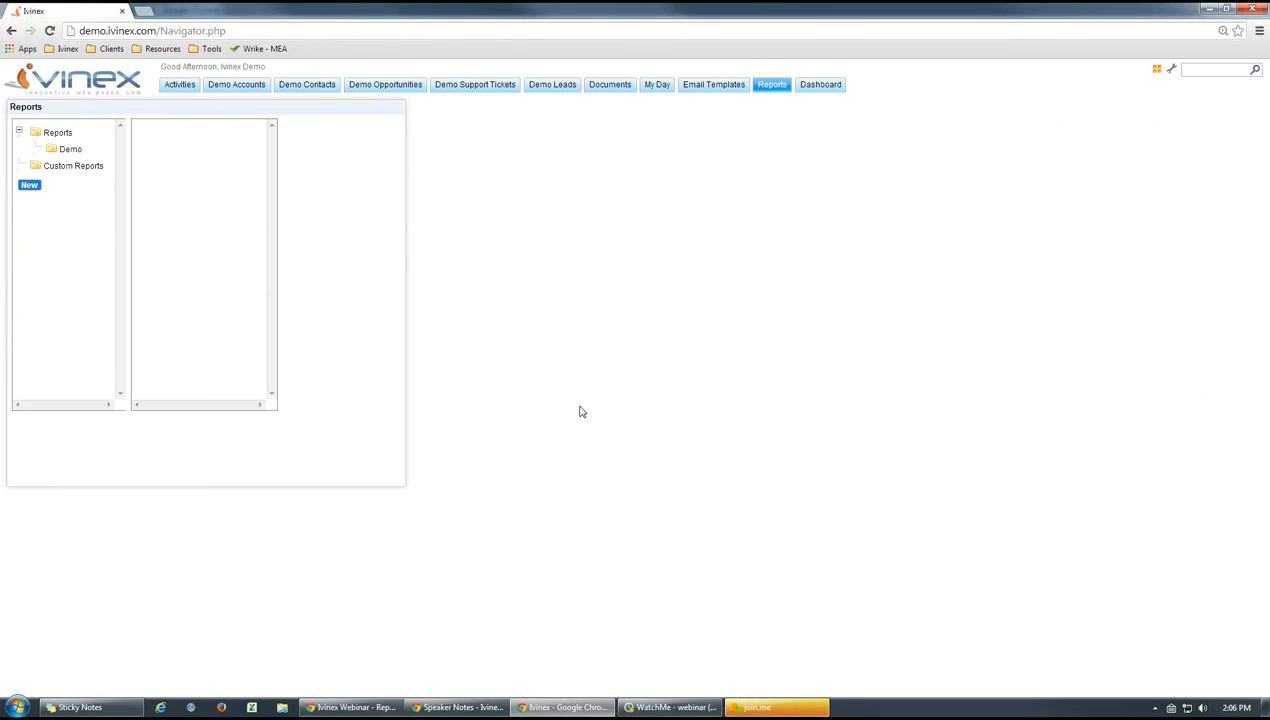
left_click(70, 150)
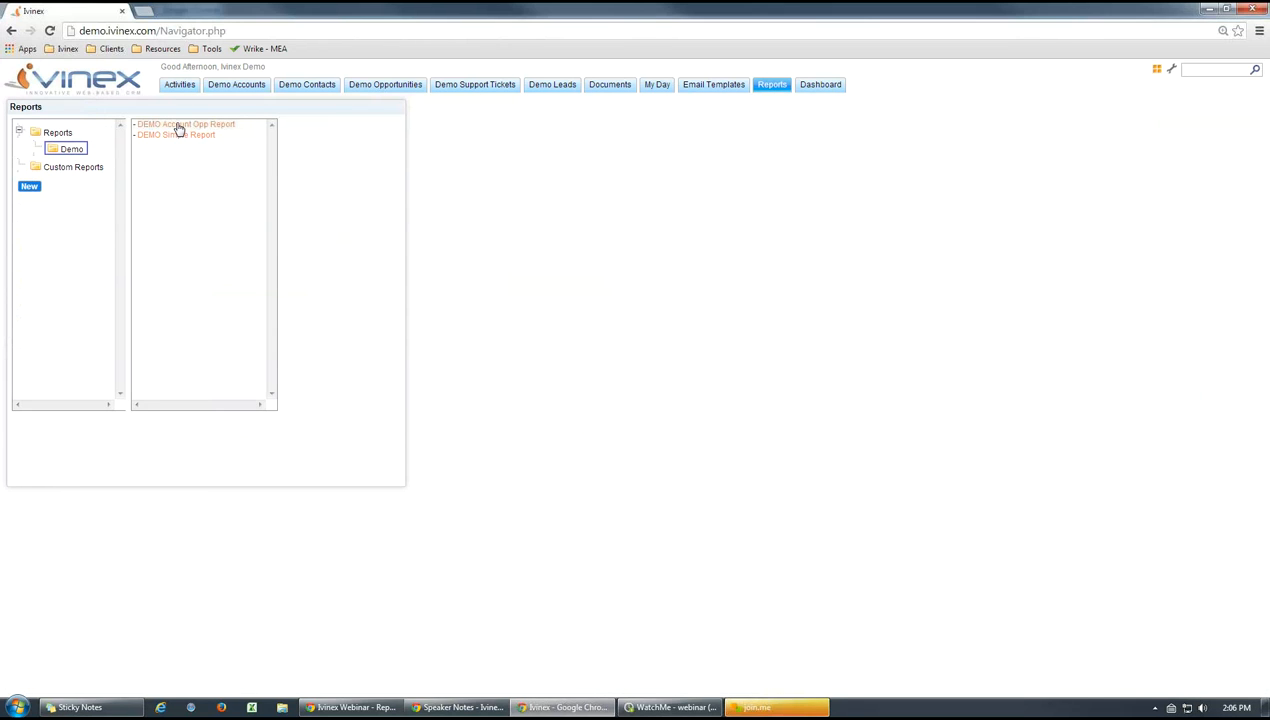
left_click(178, 127)
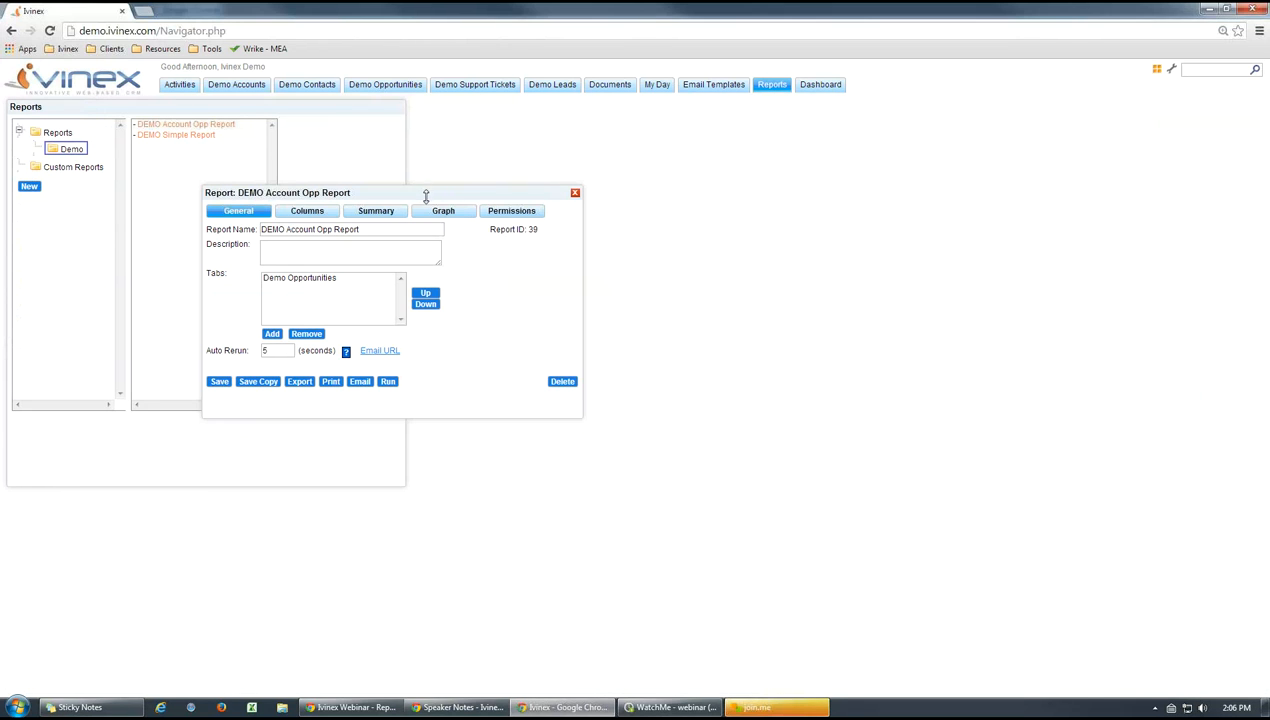
left_click_drag(426, 196, 445, 180)
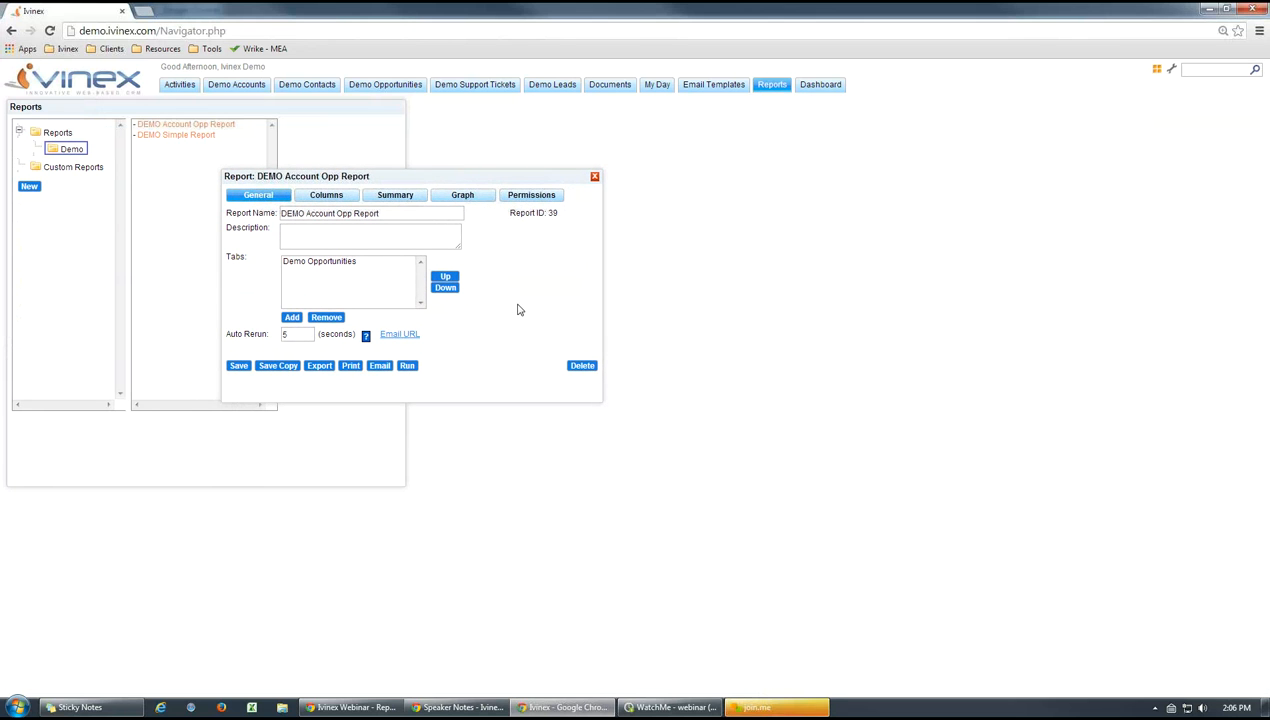
Open the details of the report's Demo Opportunities tab and bring up its Example Filter for editing
left_click(325, 264)
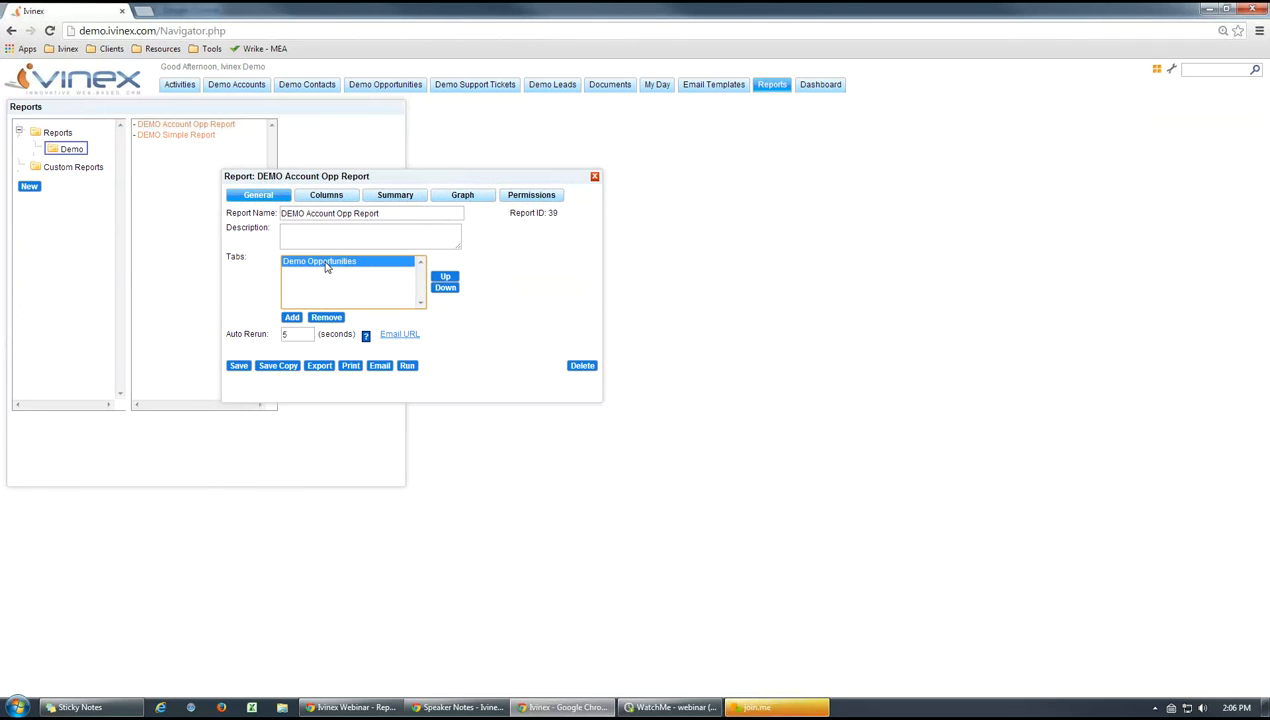
double_click(325, 264)
left_click_drag(247, 142, 323, 156)
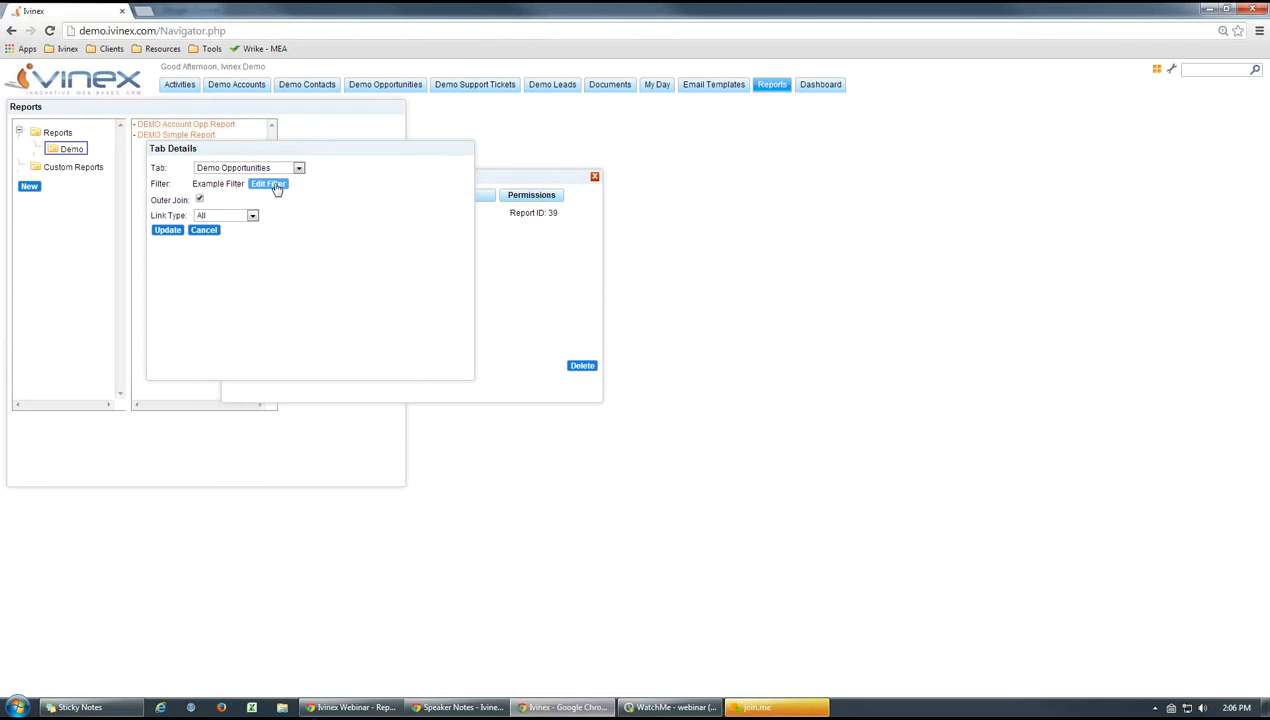
left_click(272, 186)
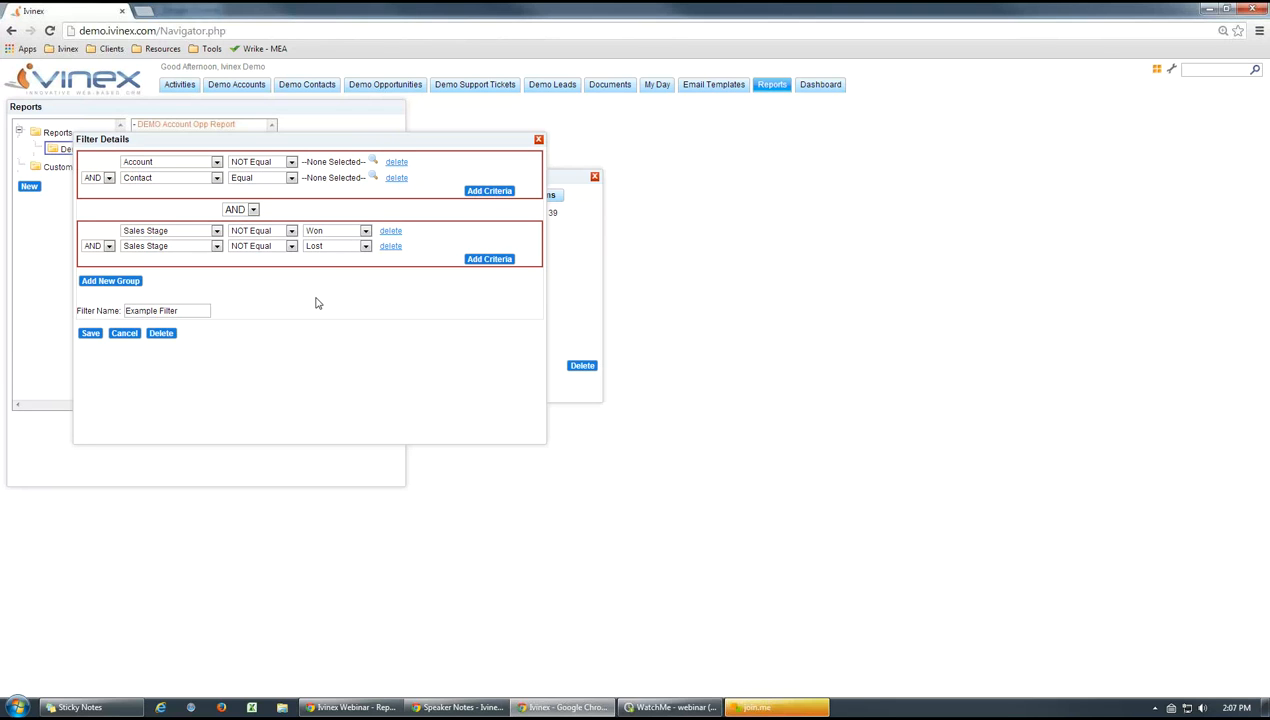
Check the Sales Stage choices in the Example Filter and review the Demo Opportunities tab details, cancelling out of both
left_click(366, 231)
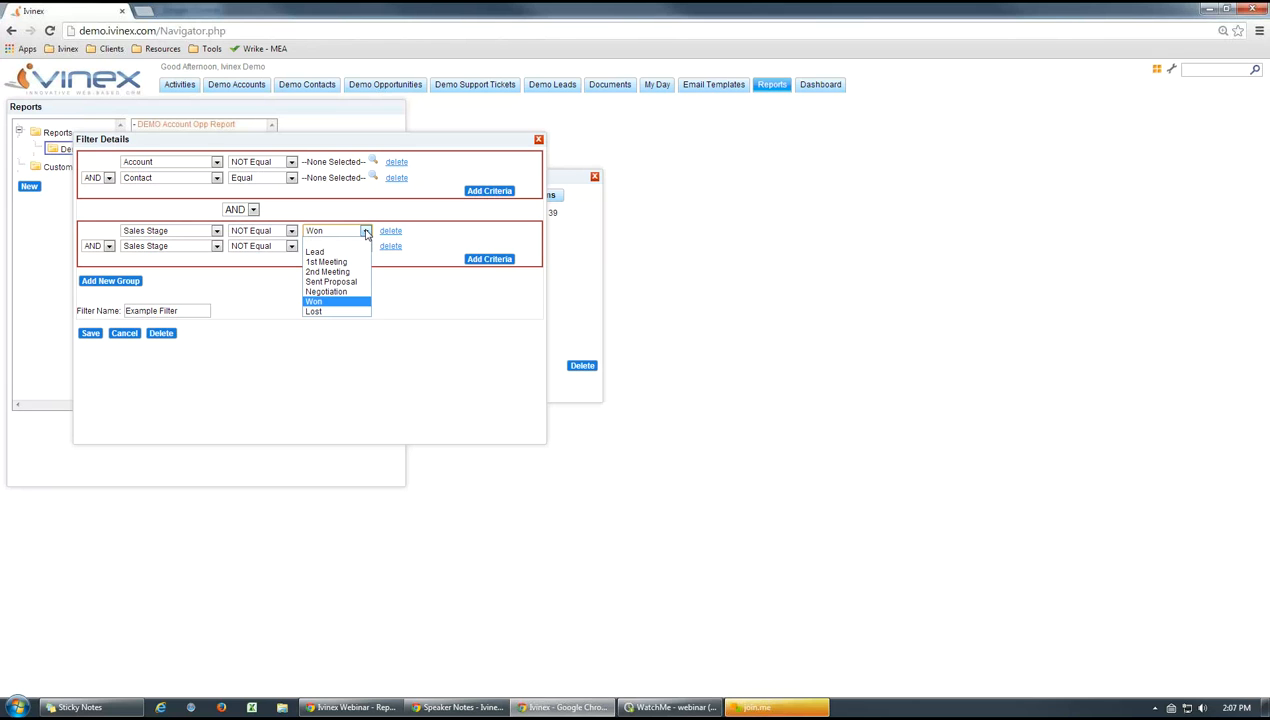
left_click(455, 322)
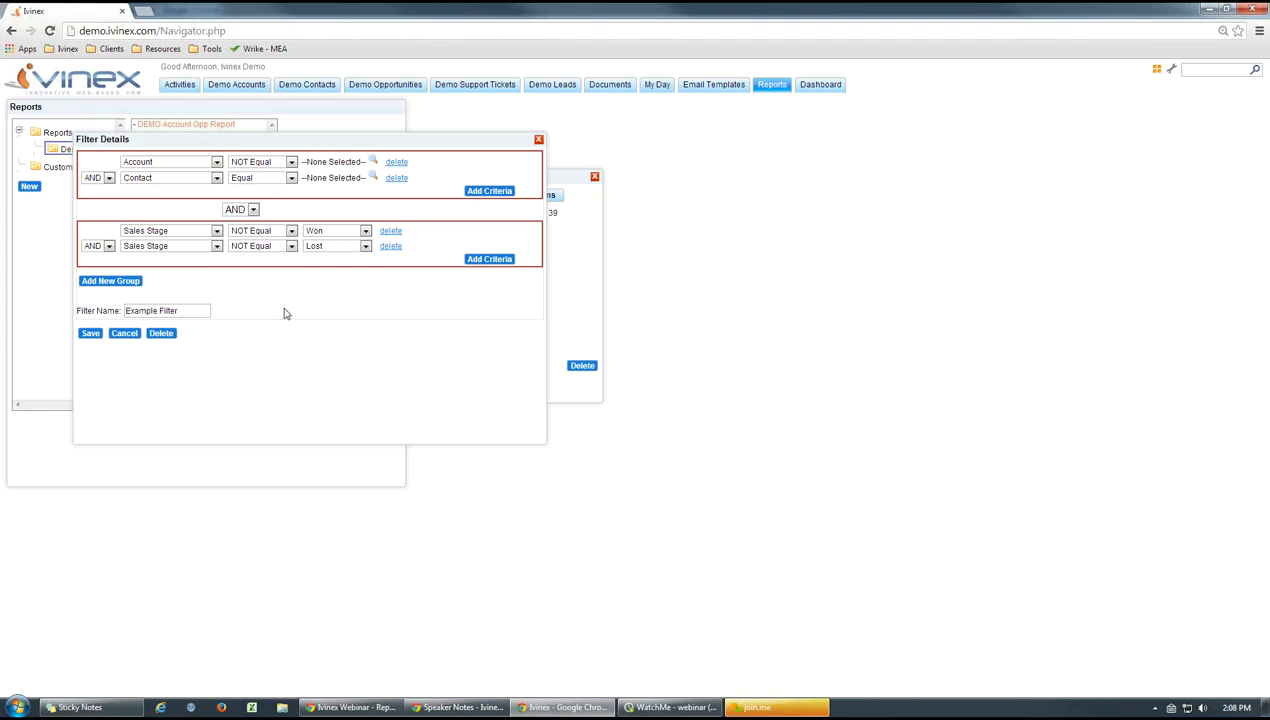
left_click(125, 334)
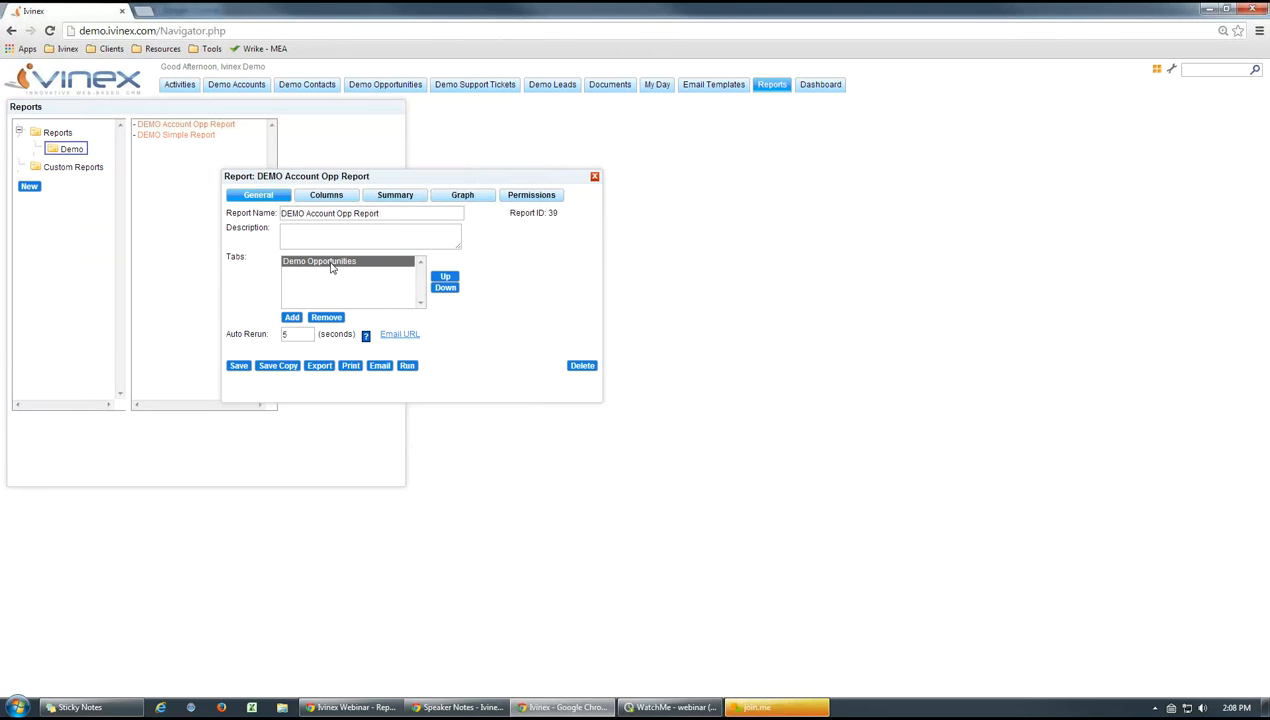
left_click(333, 264)
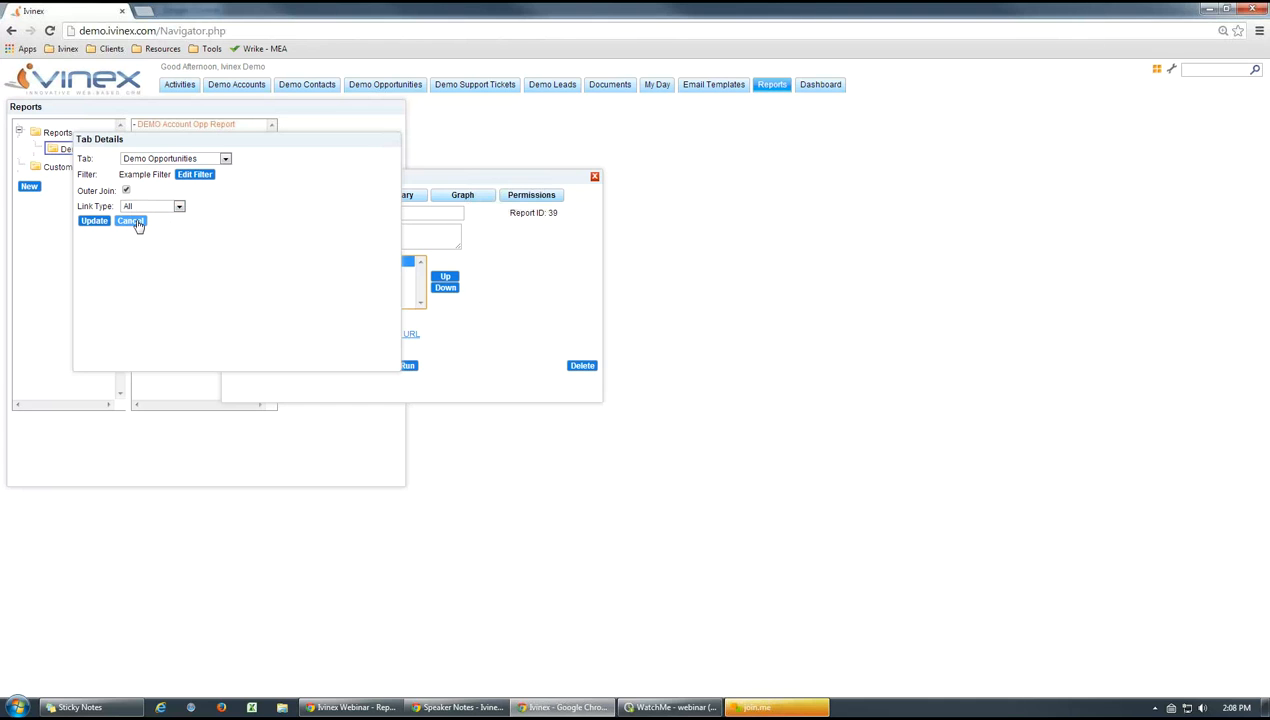
left_click(131, 221)
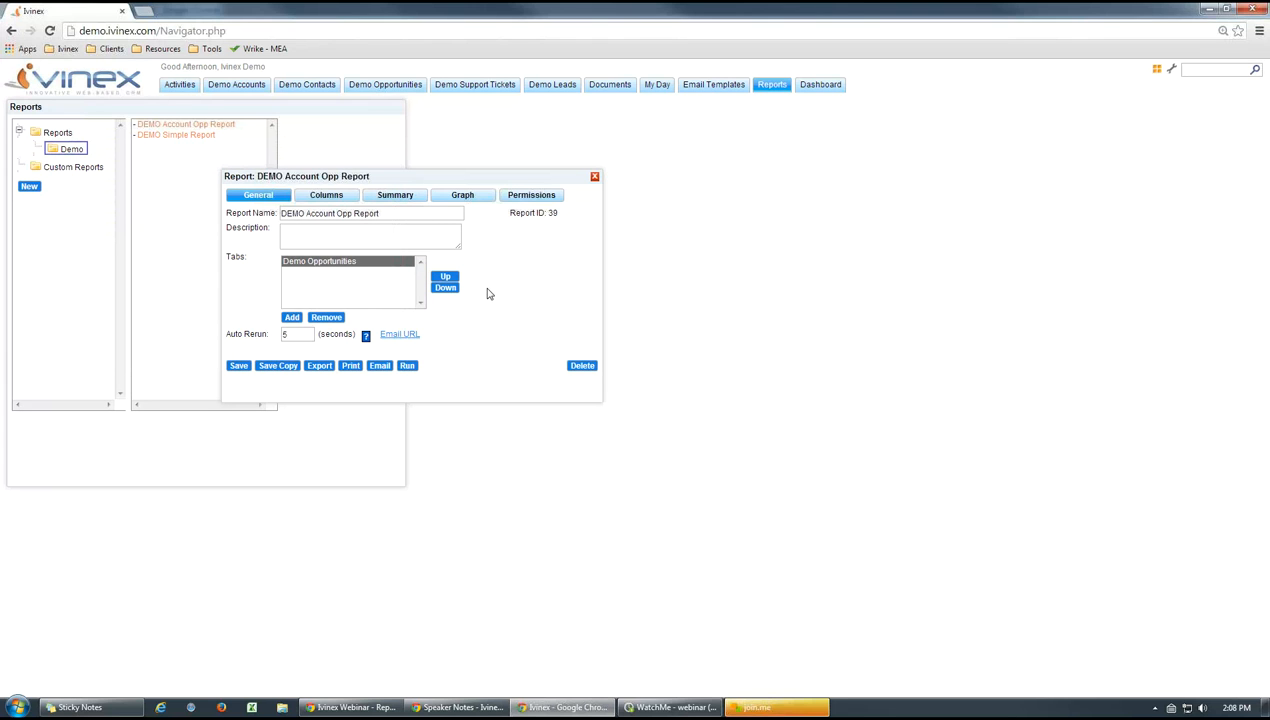
Review the report's displayed columns and ordering, run the report, and close its results
left_click(308, 198)
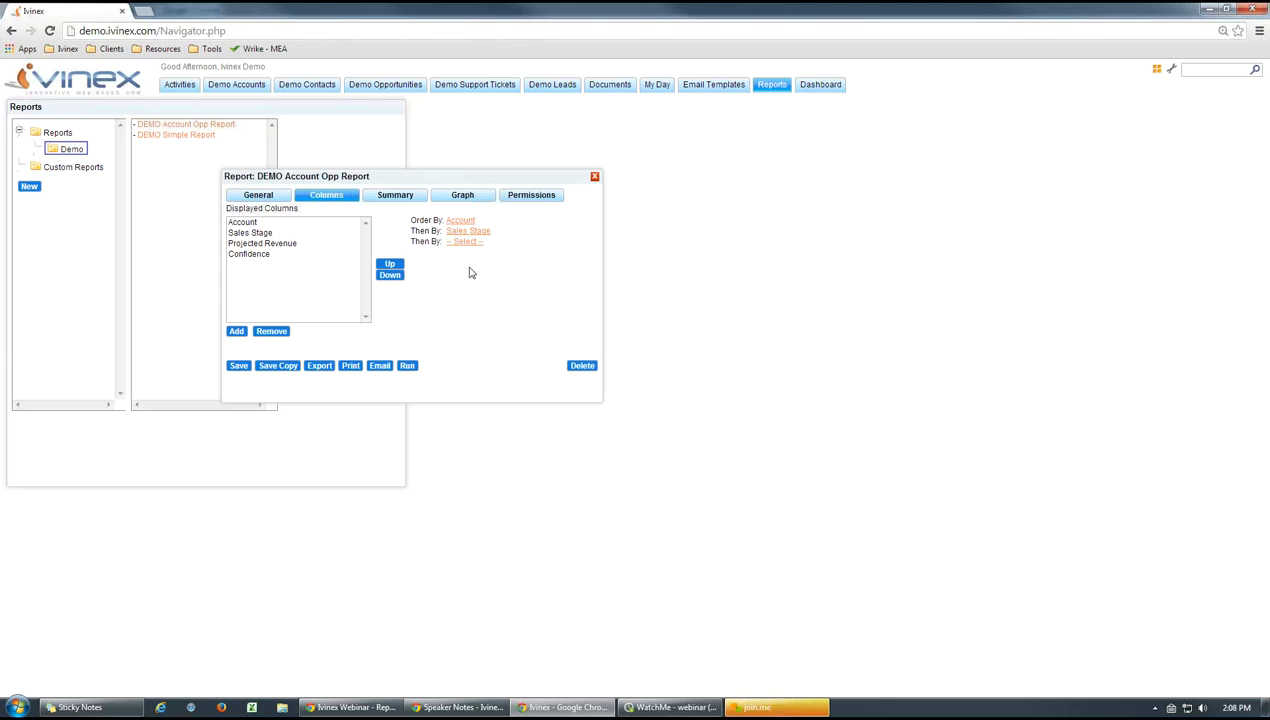
left_click(407, 366)
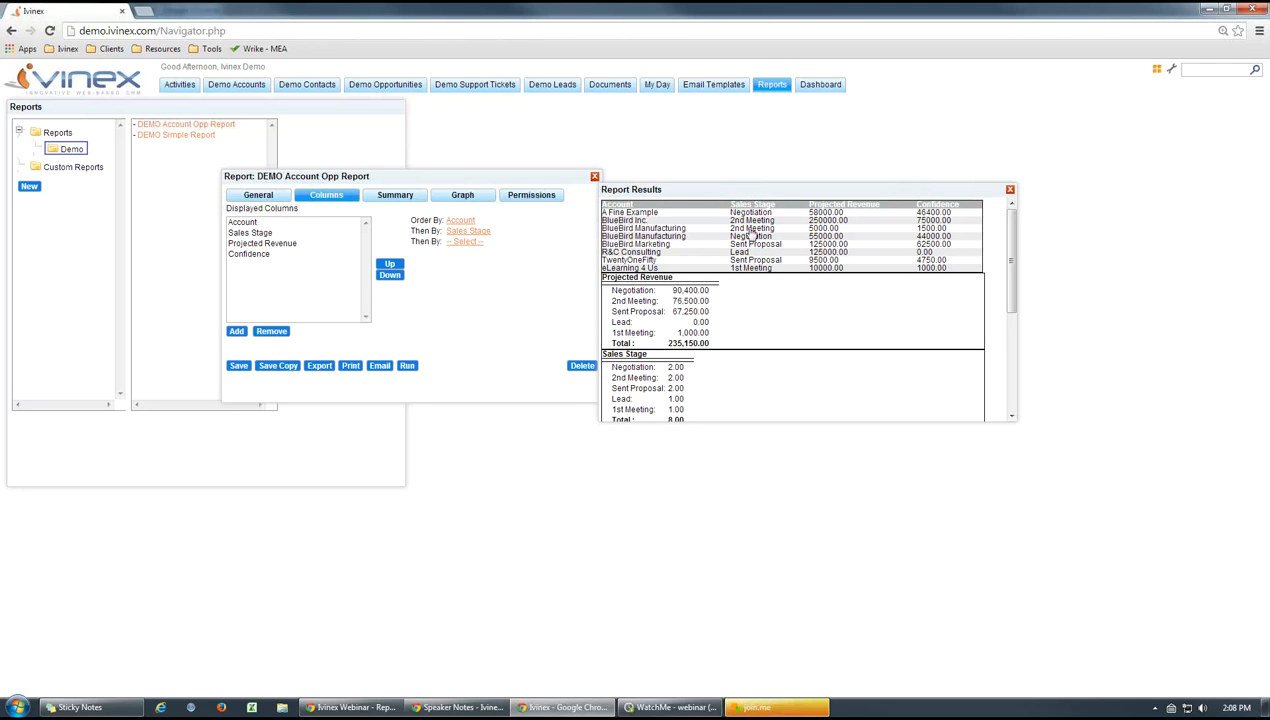
left_click(1010, 192)
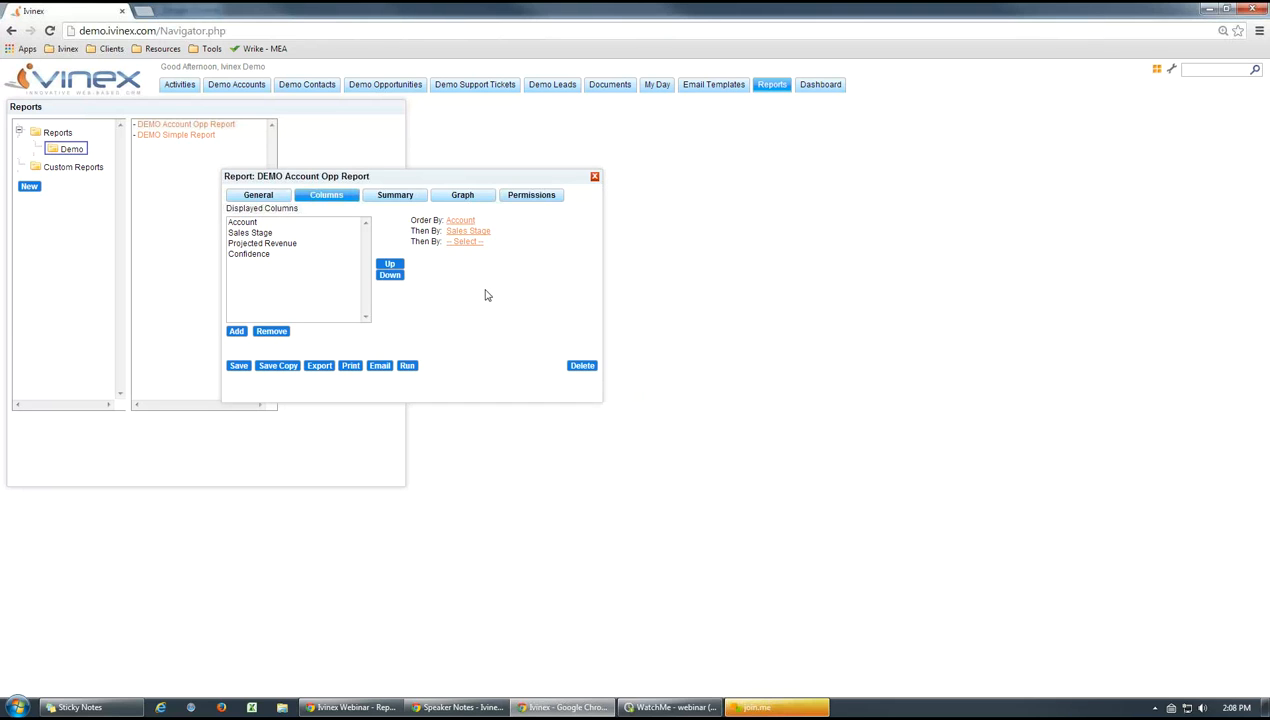
Go to the report's summary settings and check the available types for the Projected Revenue summary
left_click(386, 197)
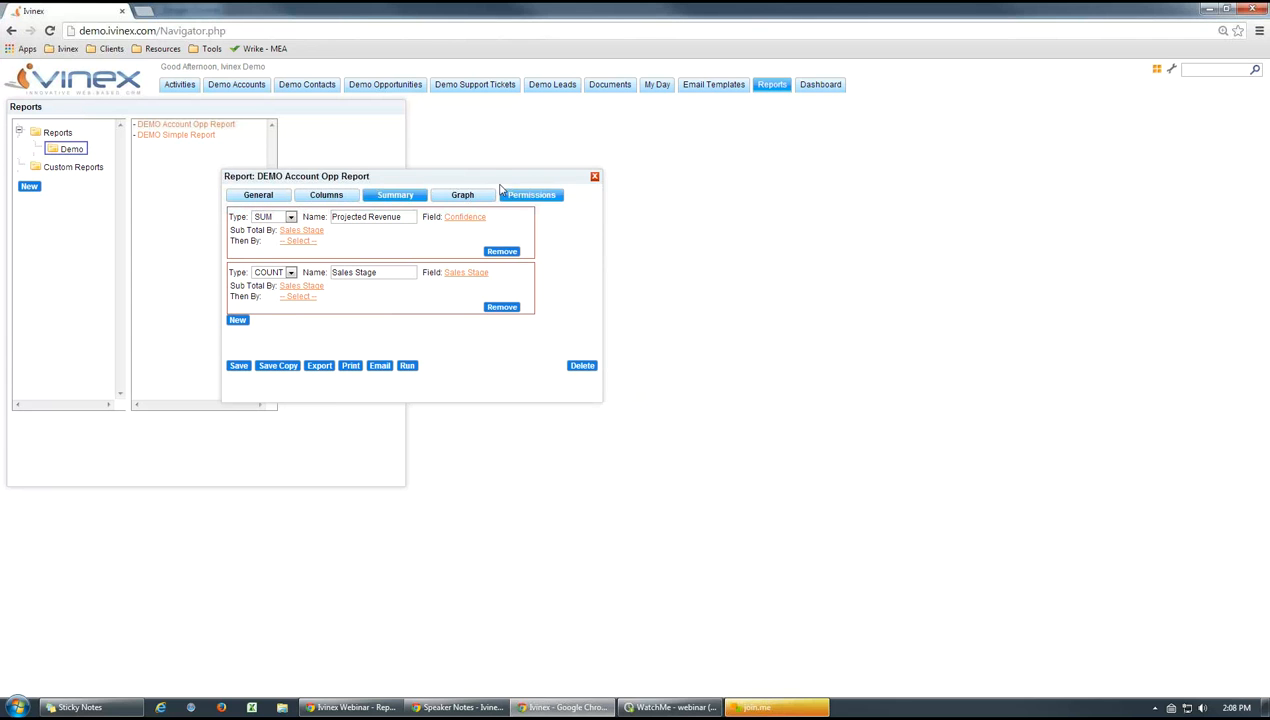
mouse_move(475, 176)
left_mouse_down()
mouse_move(487, 181)
mouse_move(473, 182)
left_mouse_up()
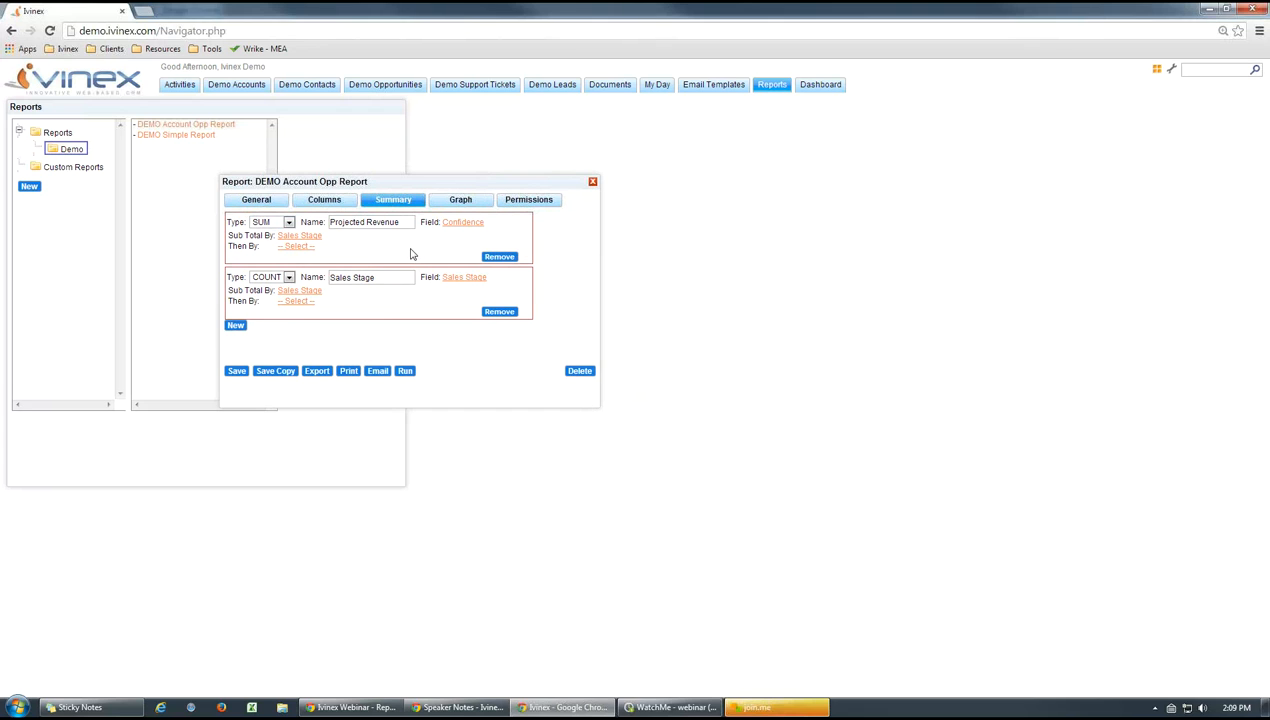
left_click(289, 224)
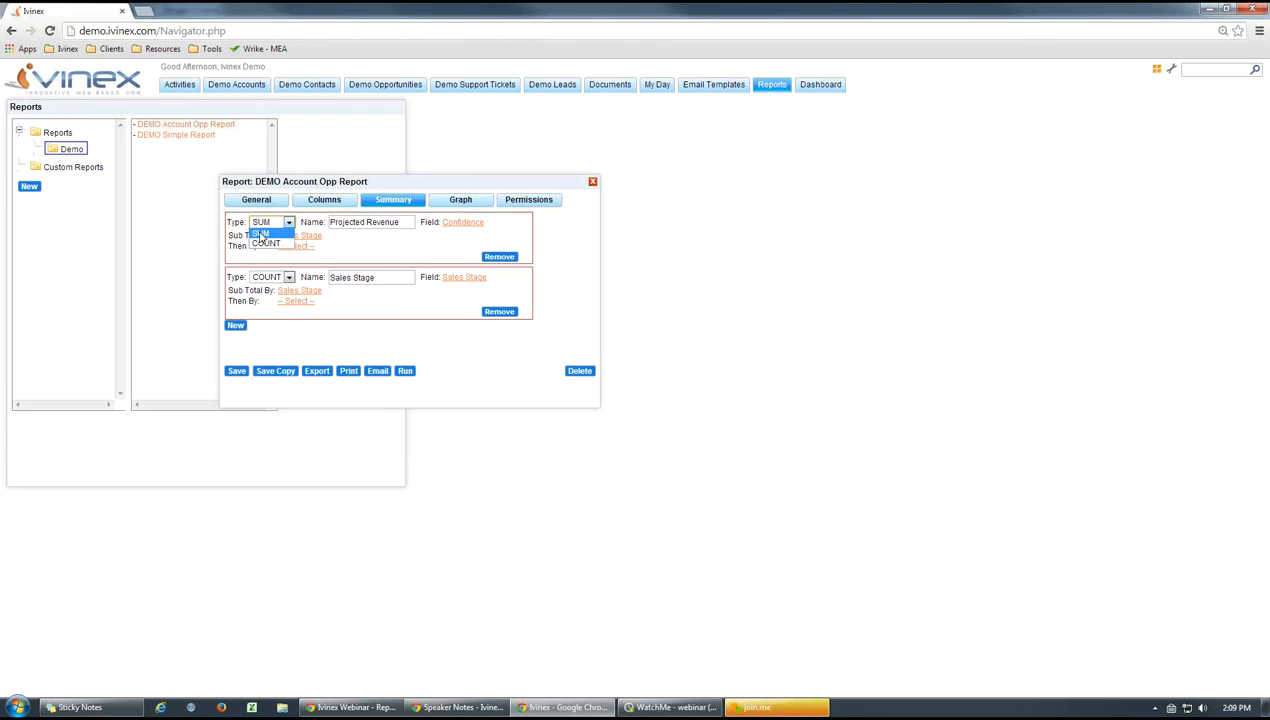
left_click(364, 250)
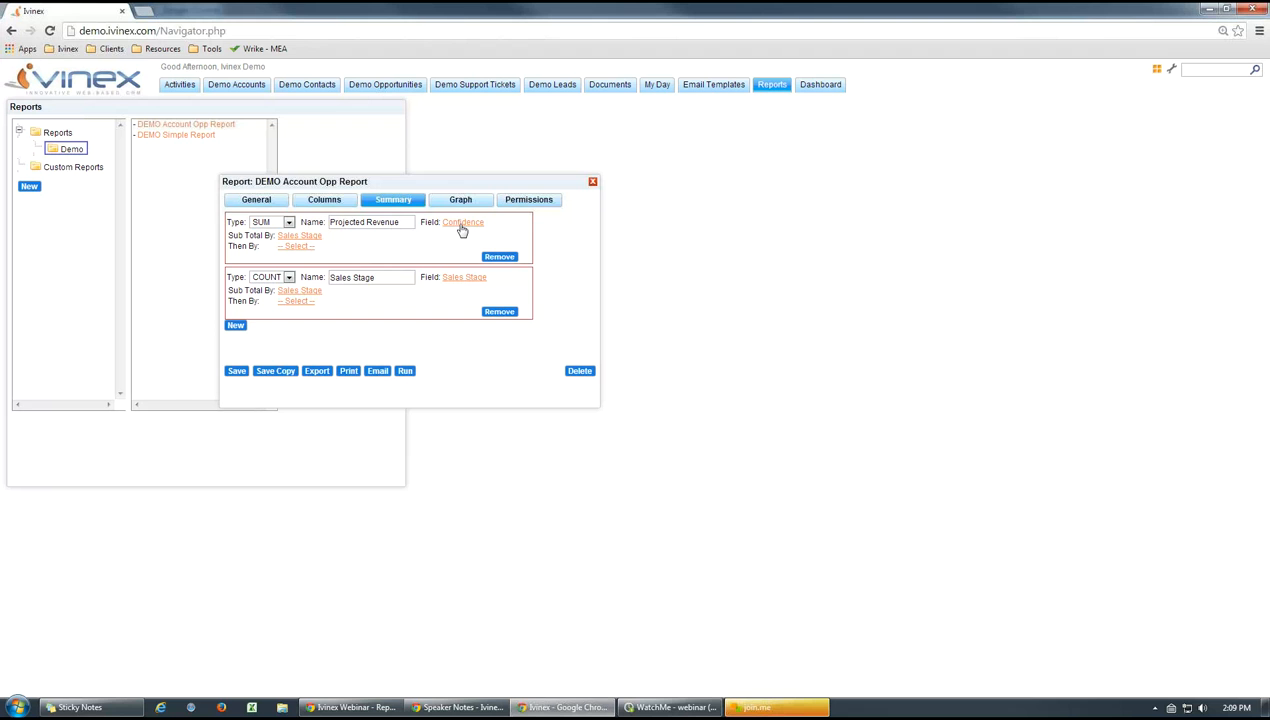
Move the report window aside and examine the projected revenue and confidence of TwentyOneFifty Deal 2 in Demo Opportunities
left_click_drag(394, 183, 780, 226)
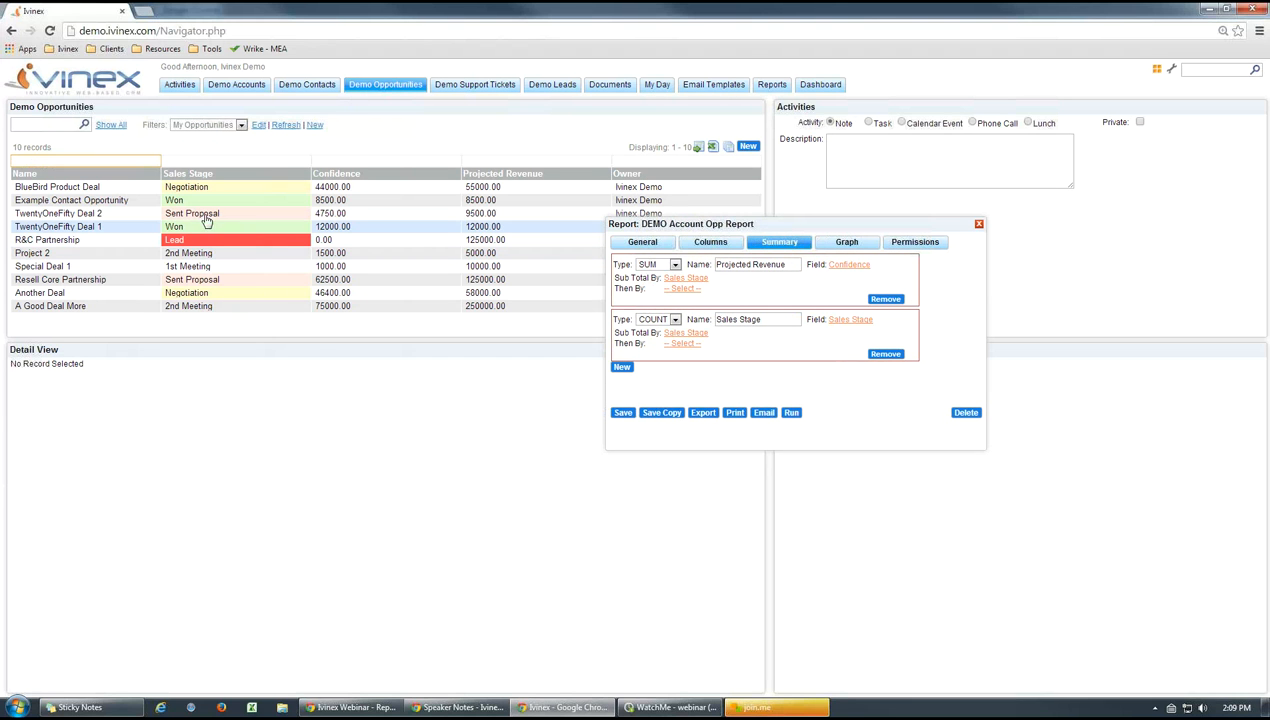
left_click(207, 214)
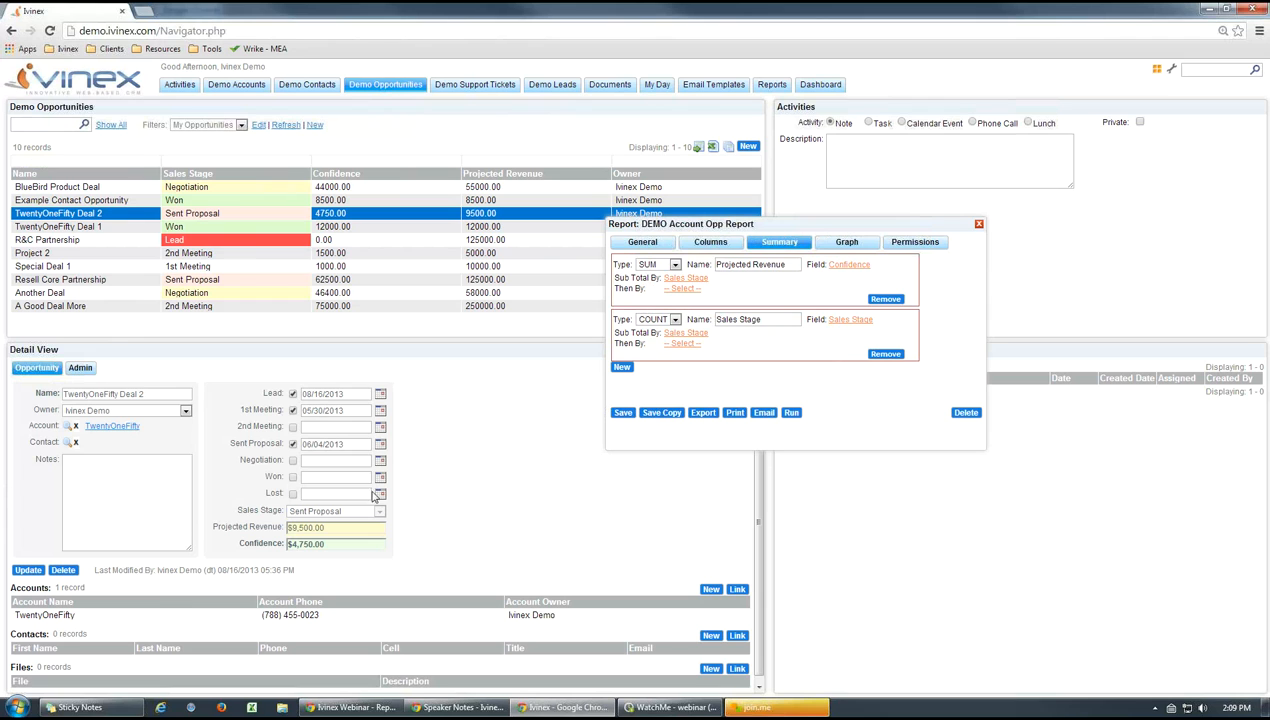
left_click_drag(325, 527, 279, 524)
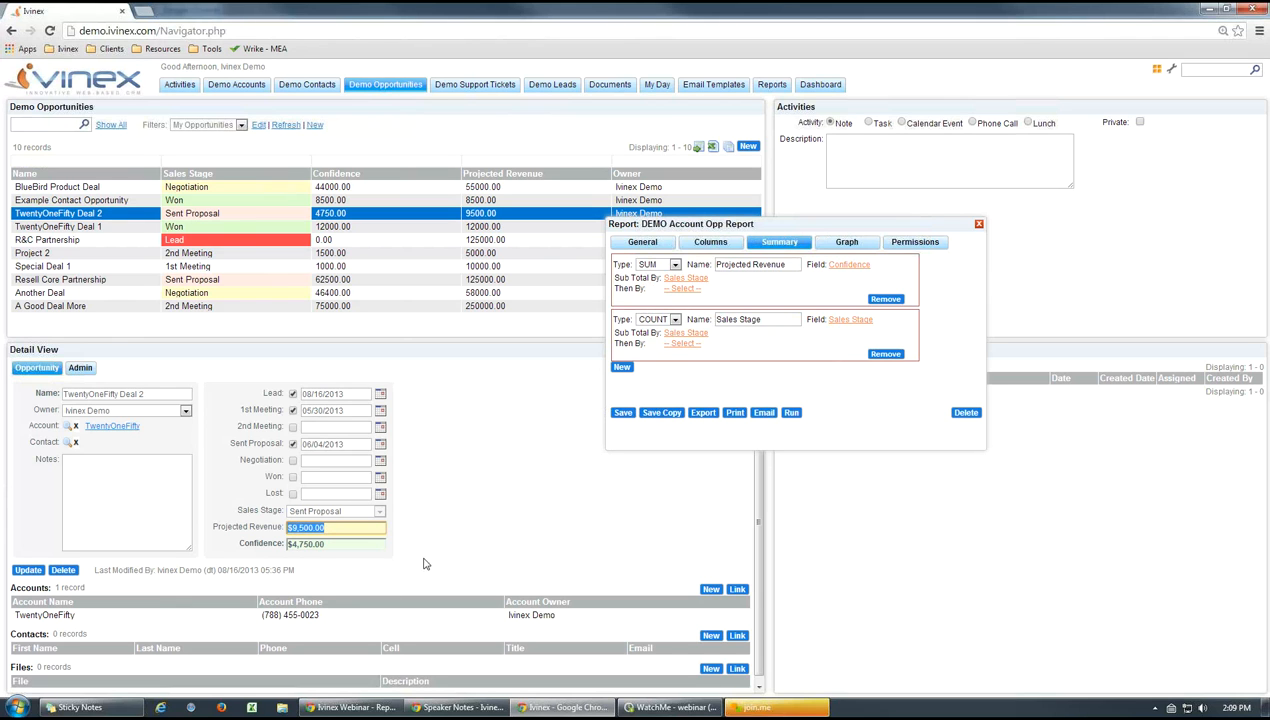
left_click(389, 529)
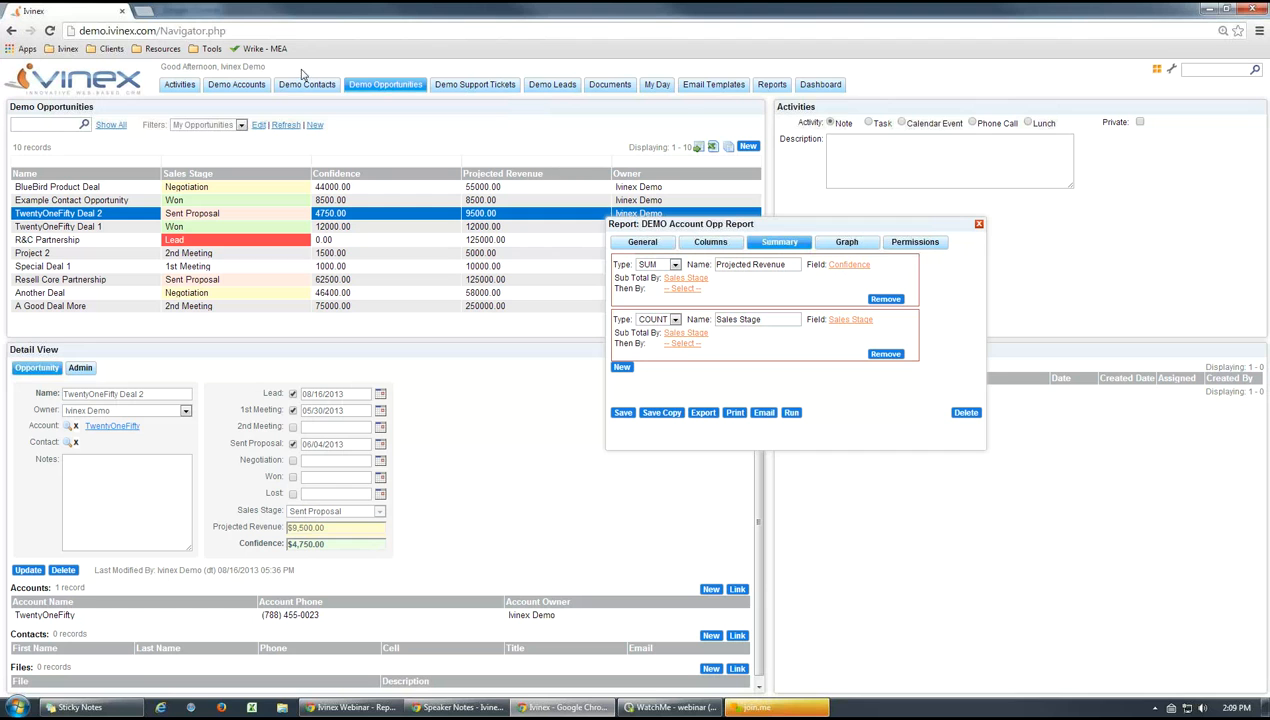
Return to the reports, run DEMO Account Opp Report, examine the Projected Revenue subtotals and total, and close the results
left_click(771, 84)
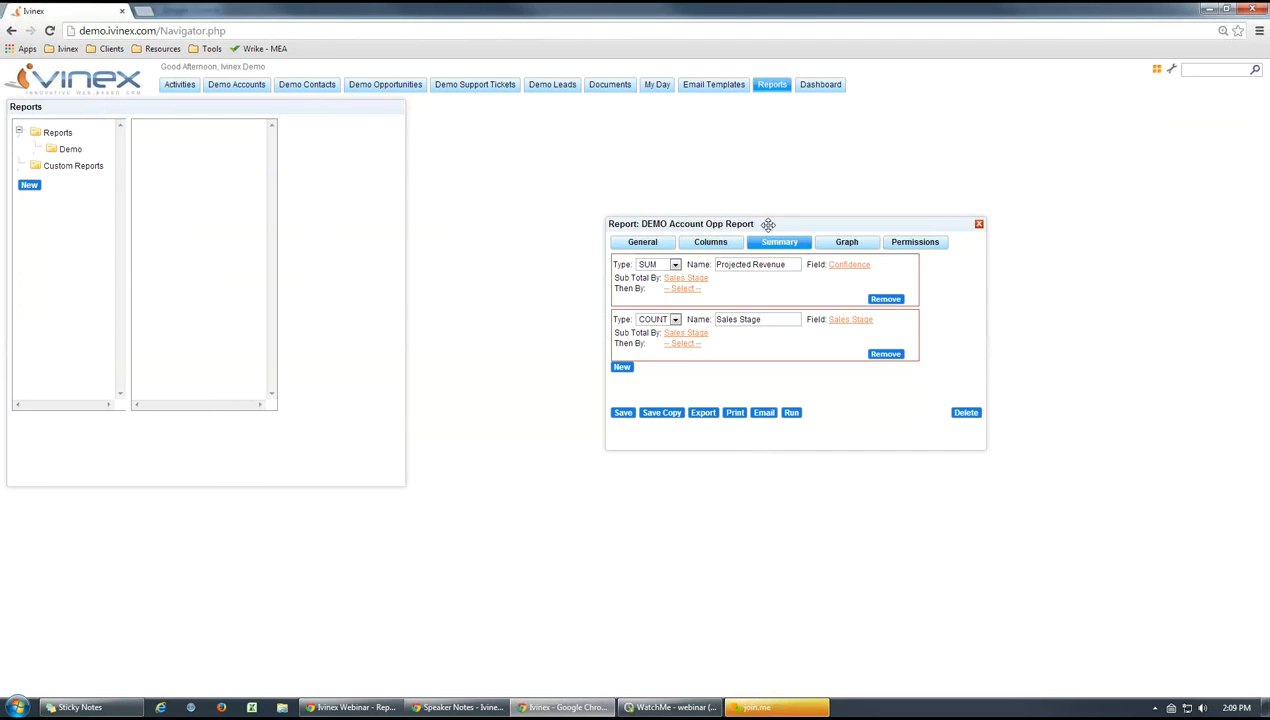
left_click_drag(768, 224, 431, 198)
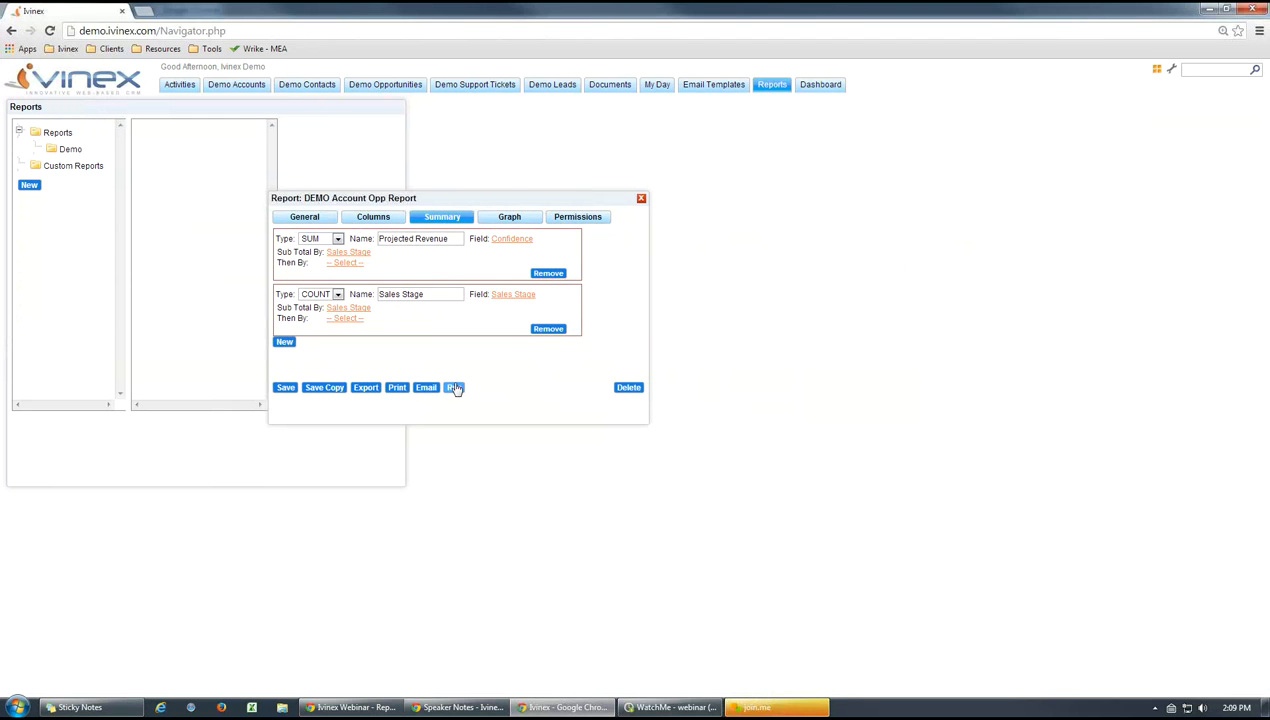
left_click(454, 388)
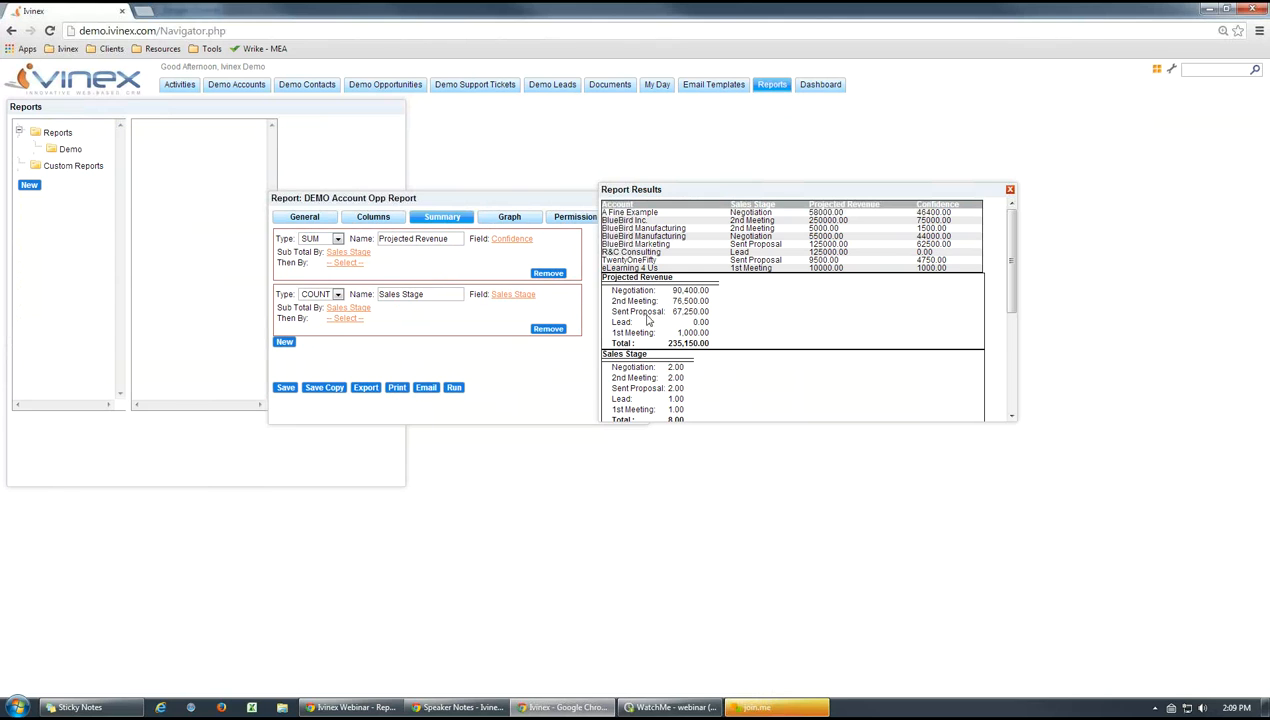
left_click_drag(663, 289, 612, 290)
left_click(703, 290)
left_click_drag(711, 290, 681, 291)
left_click(763, 323)
left_click_drag(710, 343, 667, 343)
left_click(755, 343)
left_click(1010, 190)
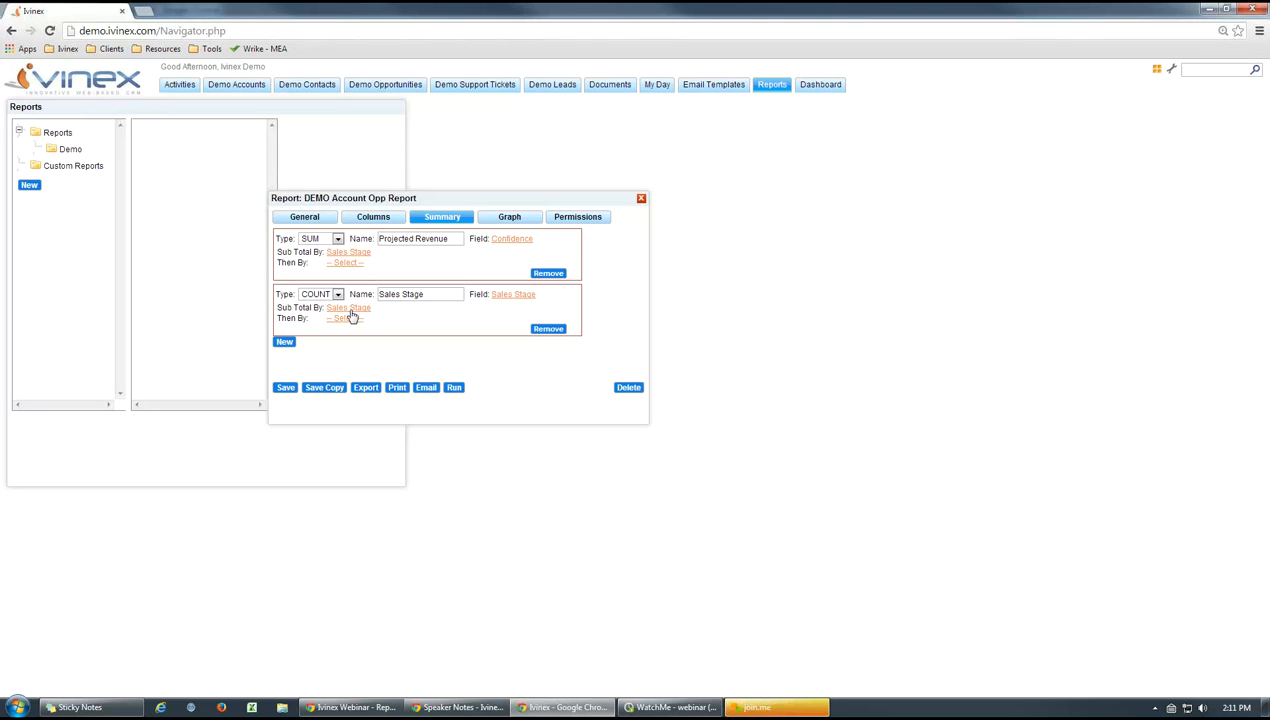
Run the report again, examine the Sales Stage count summary, and close the results
left_click(455, 390)
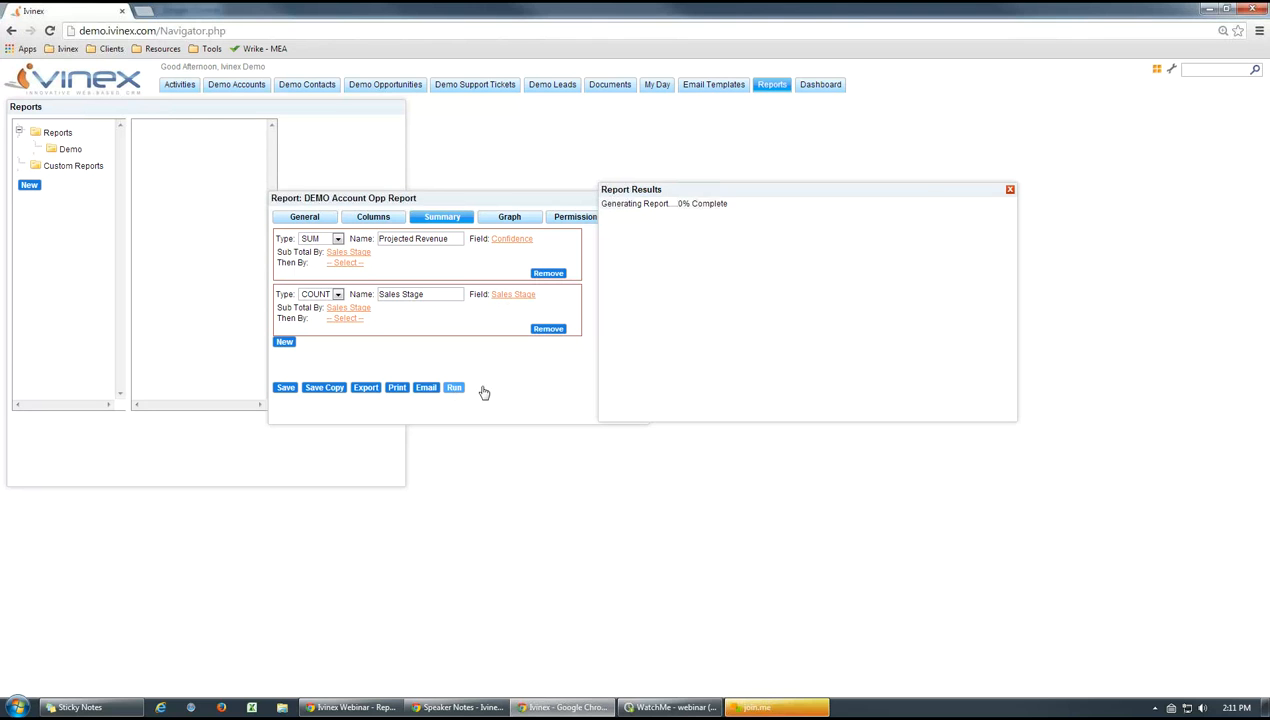
scroll(1012, 275, "down", 1)
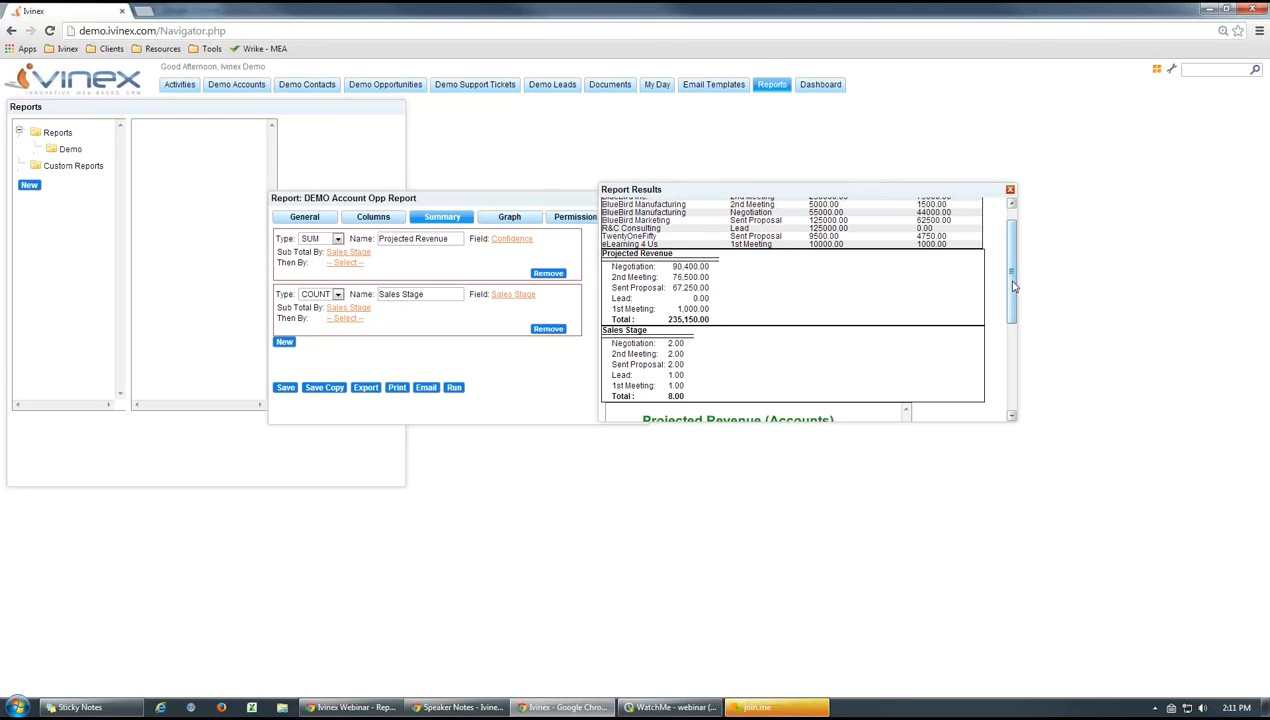
left_click_drag(1005, 285, 1010, 212)
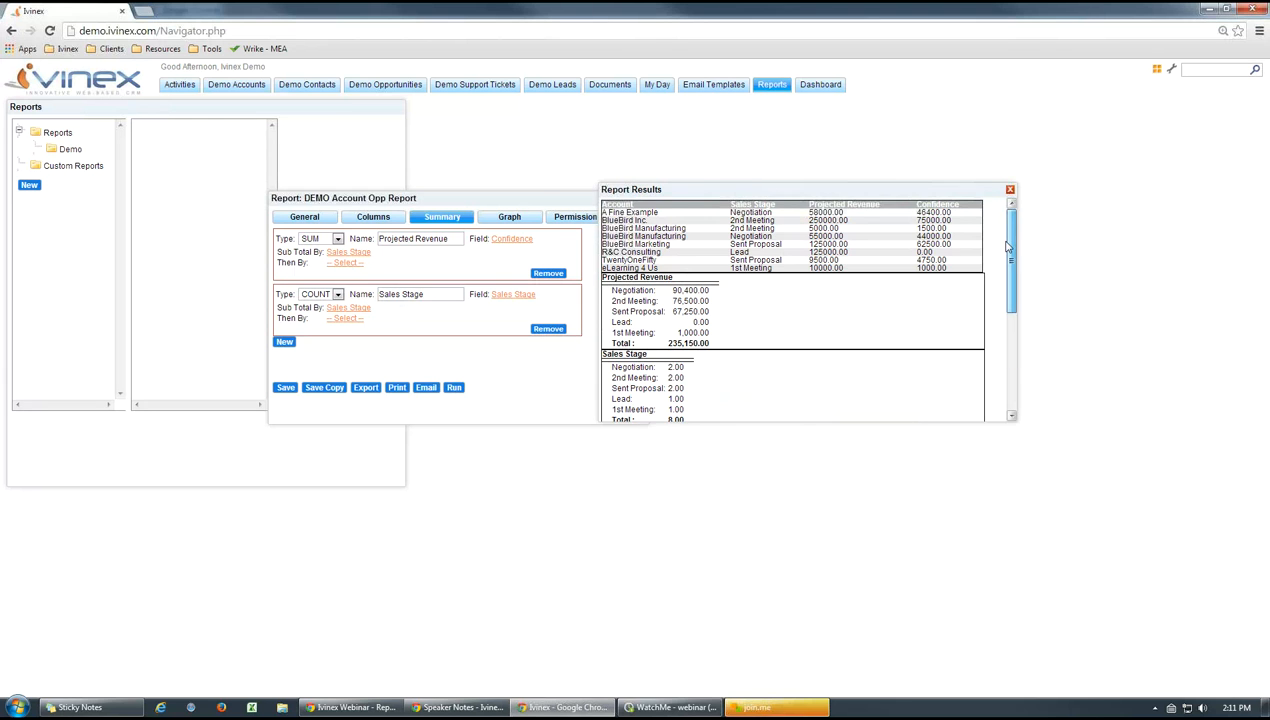
left_click(1010, 189)
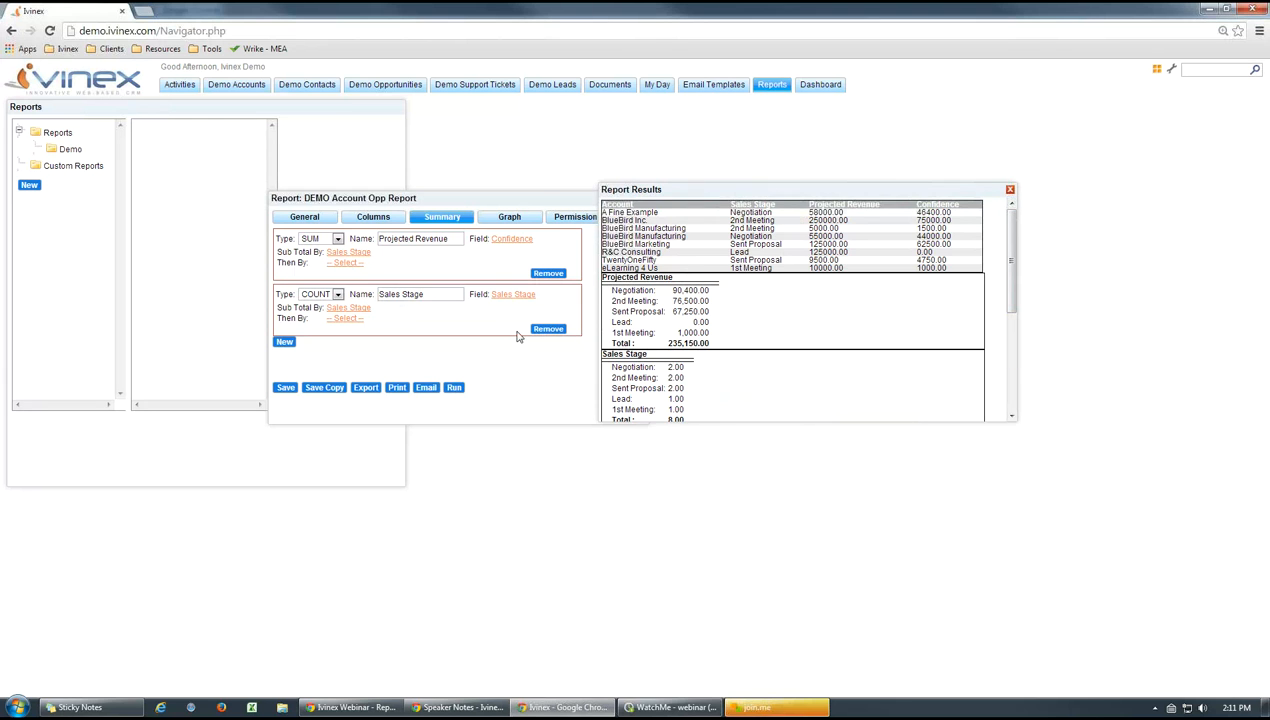
Go to the report's graph settings and check the available graph types, leaving Bar Graph selected
left_click(510, 220)
left_click_drag(487, 198, 509, 192)
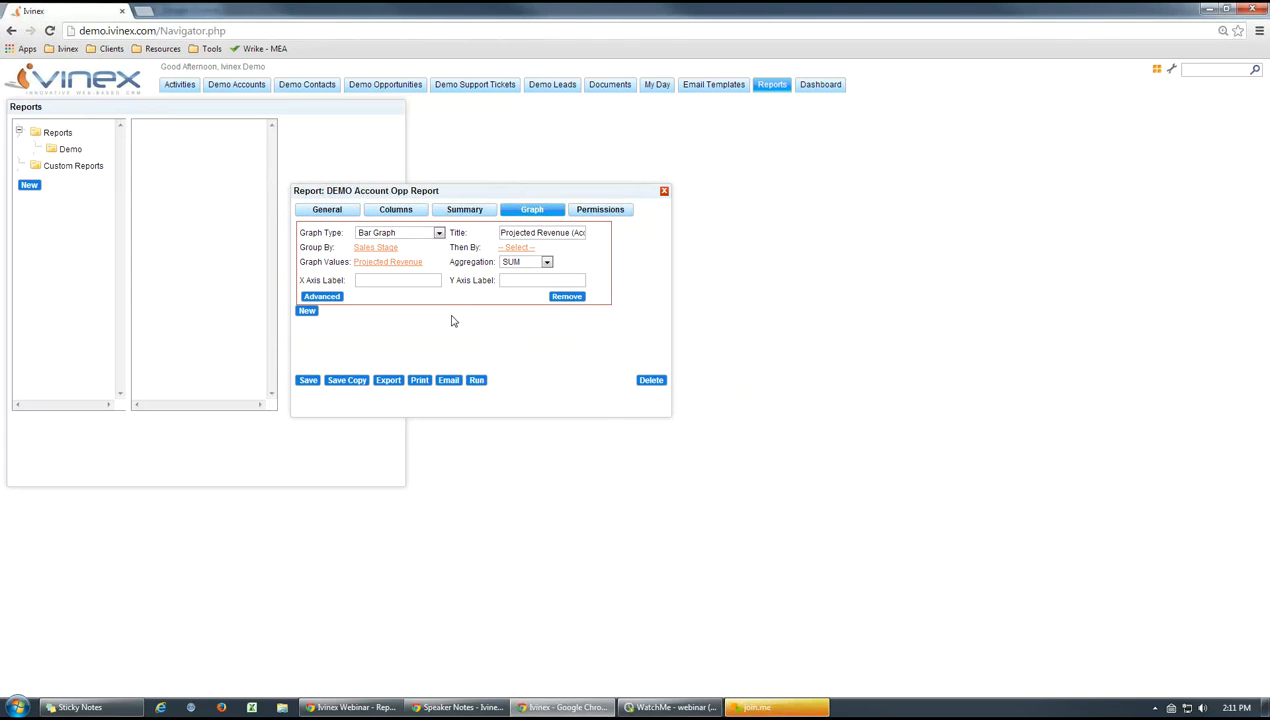
left_click(440, 233)
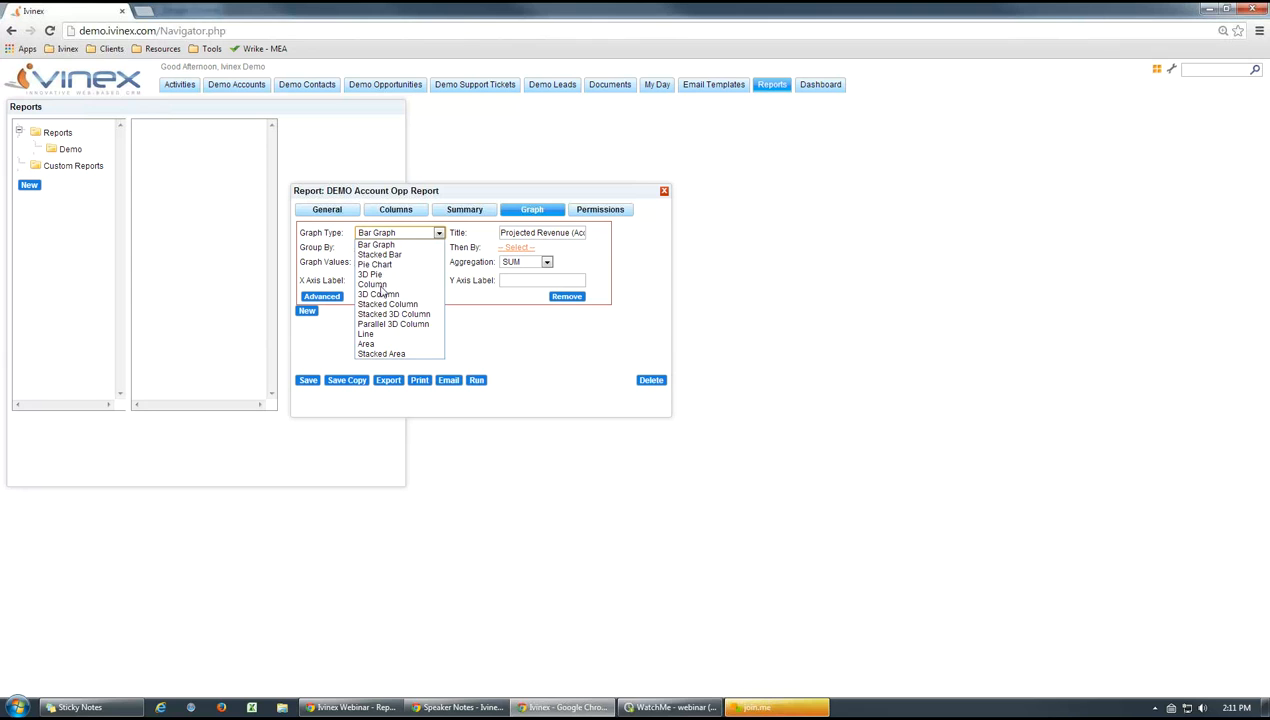
left_click(508, 350)
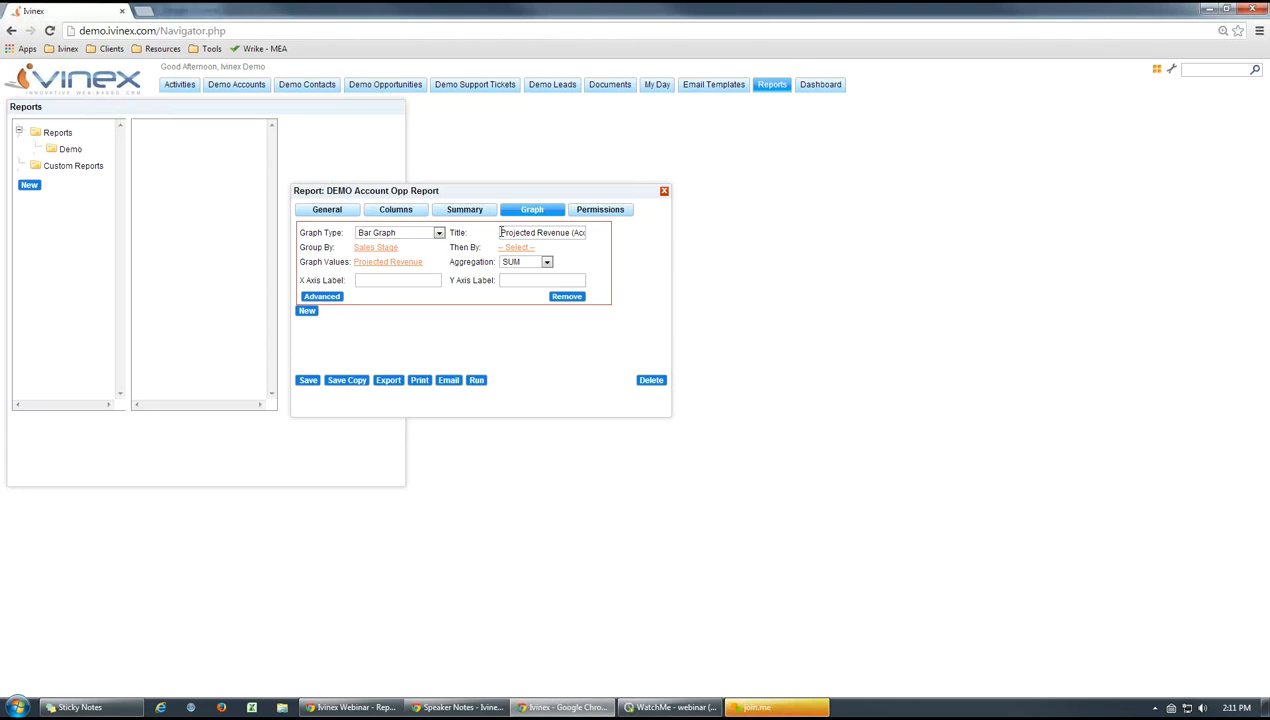
Review the graph's title and its aggregation options, leaving the aggregation at SUM
left_click_drag(501, 232, 594, 232)
left_click(603, 256)
left_click(548, 263)
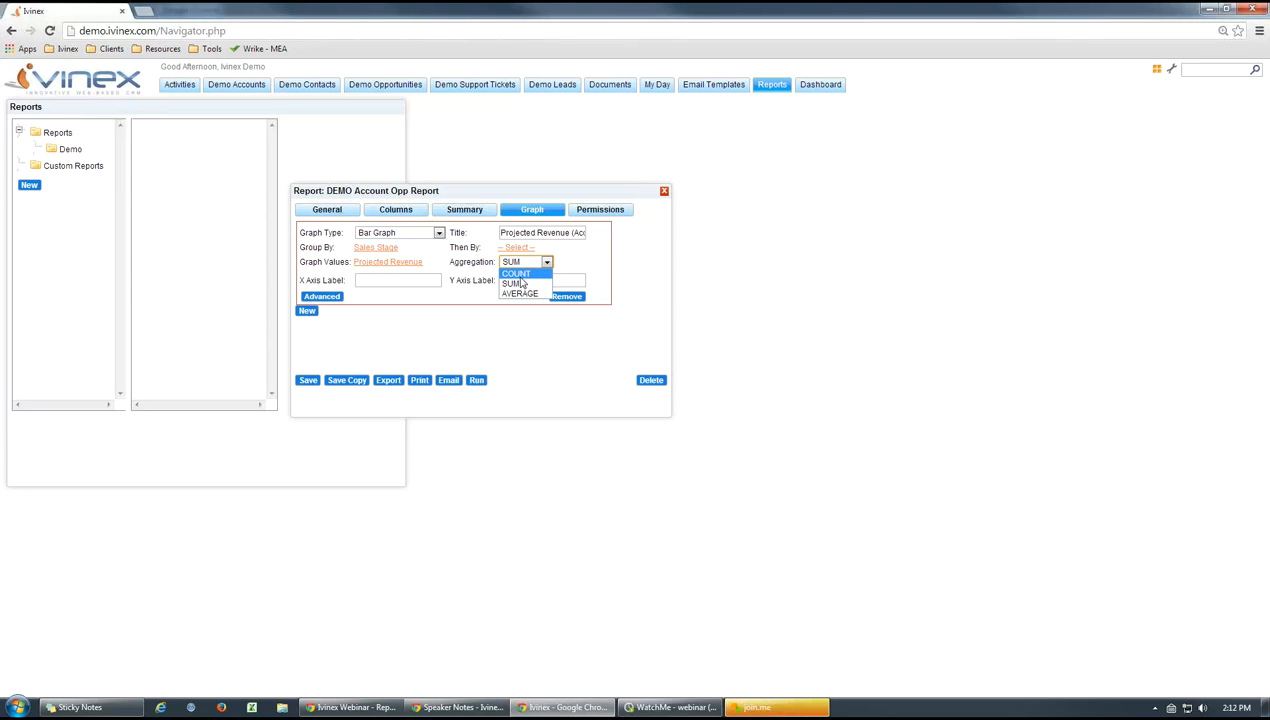
left_click(581, 266)
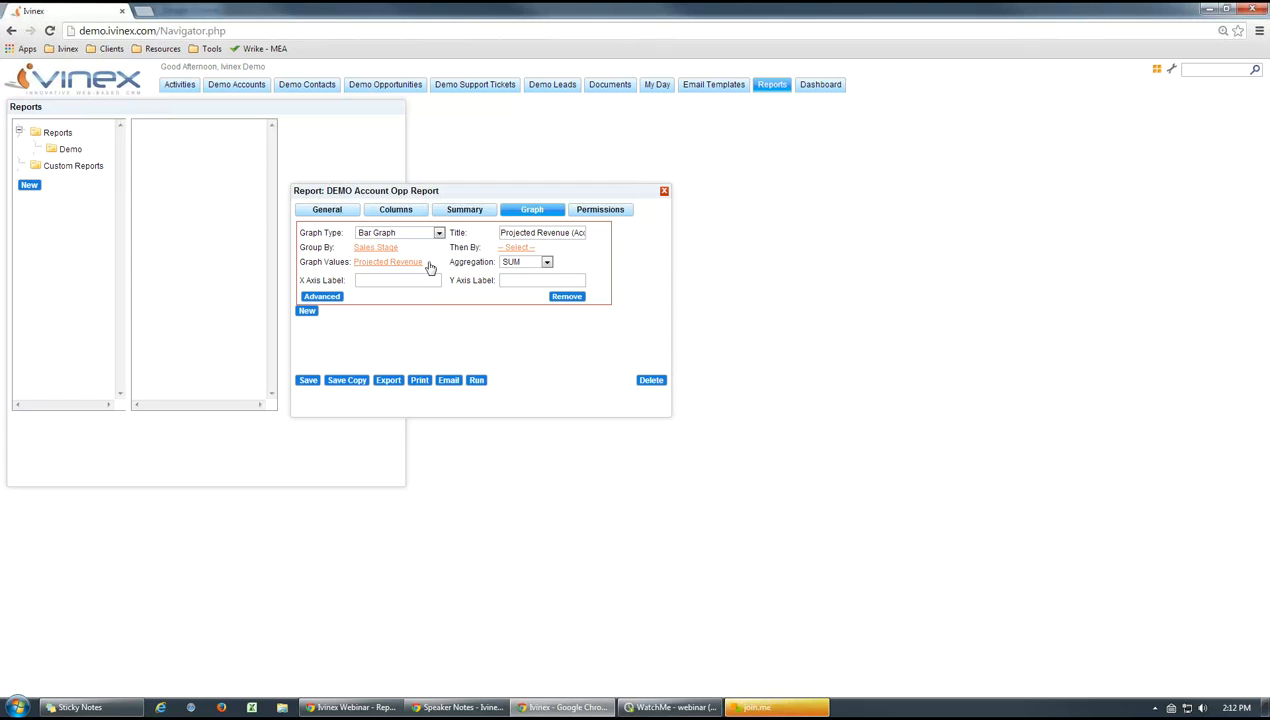
left_click(547, 263)
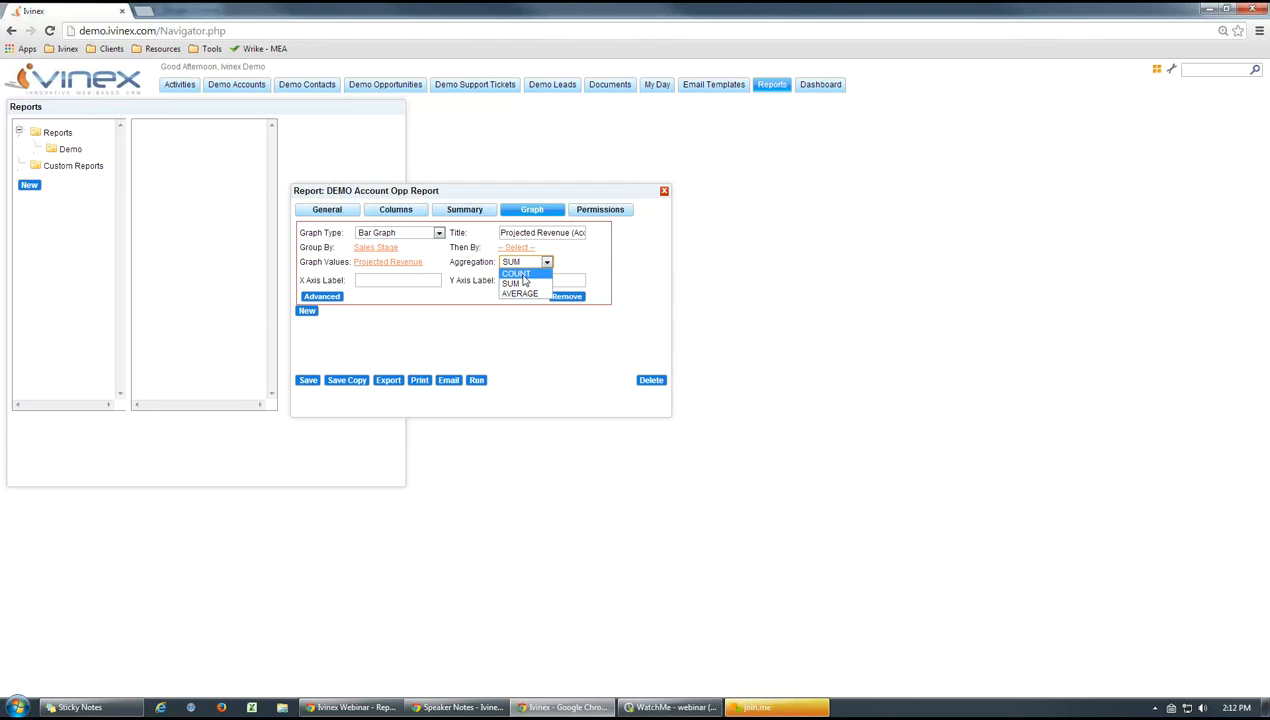
left_click(547, 263)
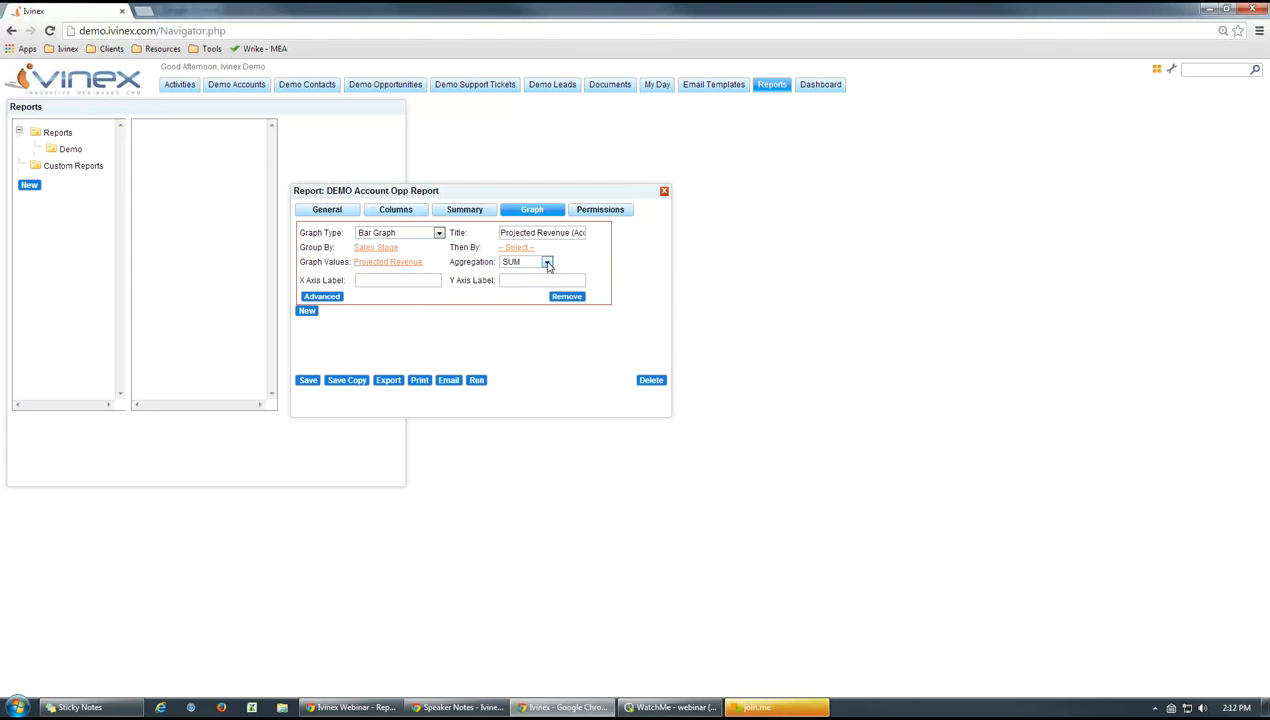
left_click(547, 263)
left_click(517, 330)
Run the report, arrange the report and results windows side by side, and examine the Projected Revenue (Accounts) bar graph
left_click(378, 281)
left_click_drag(478, 196, 368, 190)
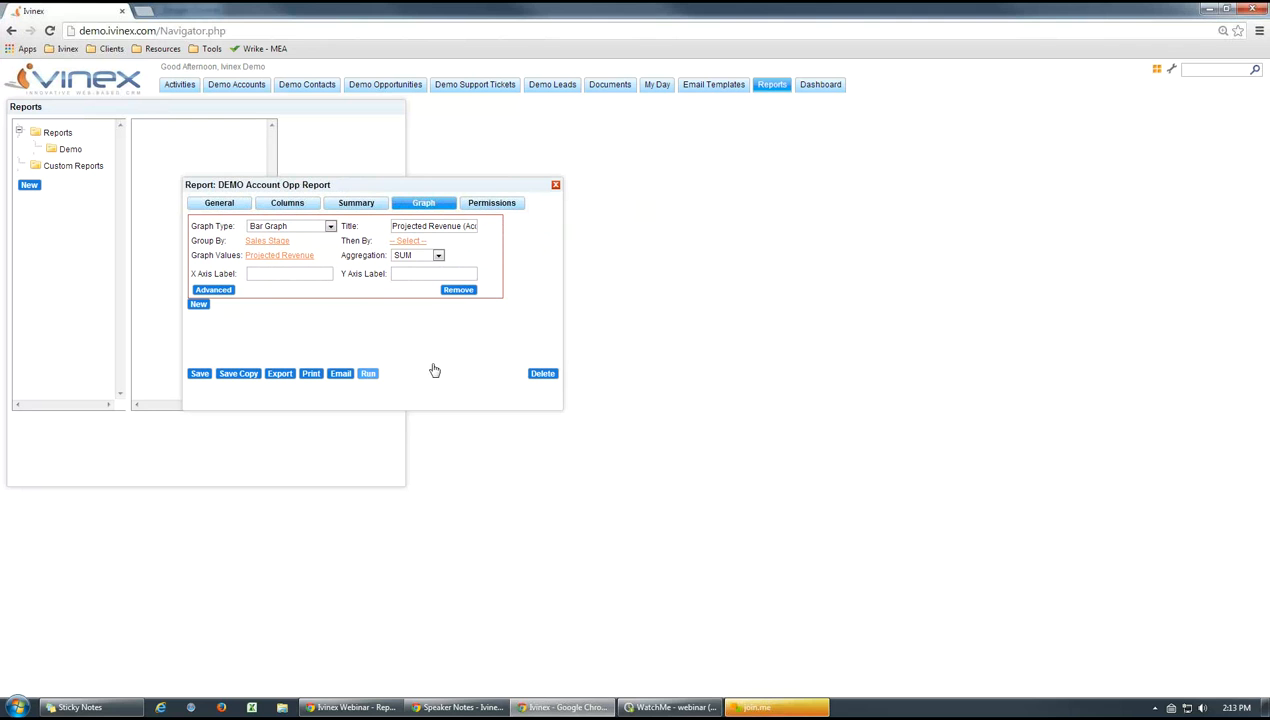
left_click_drag(800, 186, 784, 170)
left_click_drag(991, 240, 994, 375)
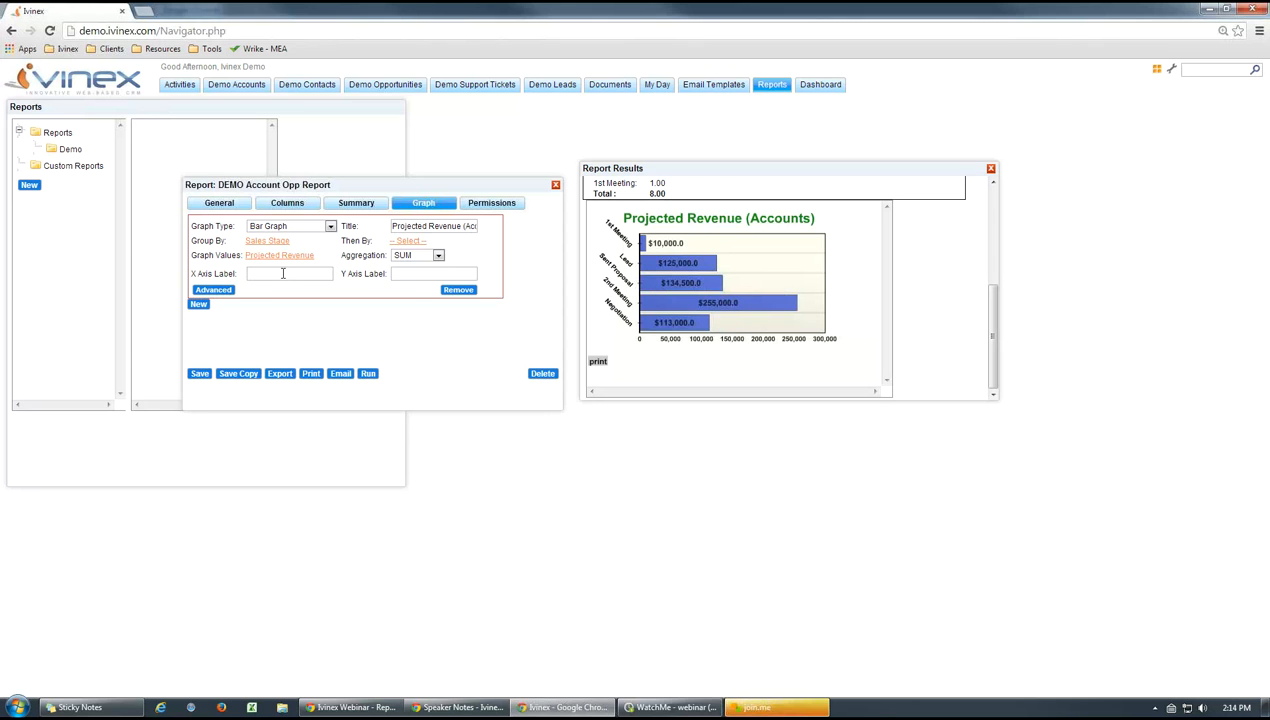
Label the graph's X axis Test 1 and Y axis Test 2, save the report, and view the graph in the rerun results
left_click(283, 273)
type("Test 1")
left_click(418, 276)
left_click(200, 373)
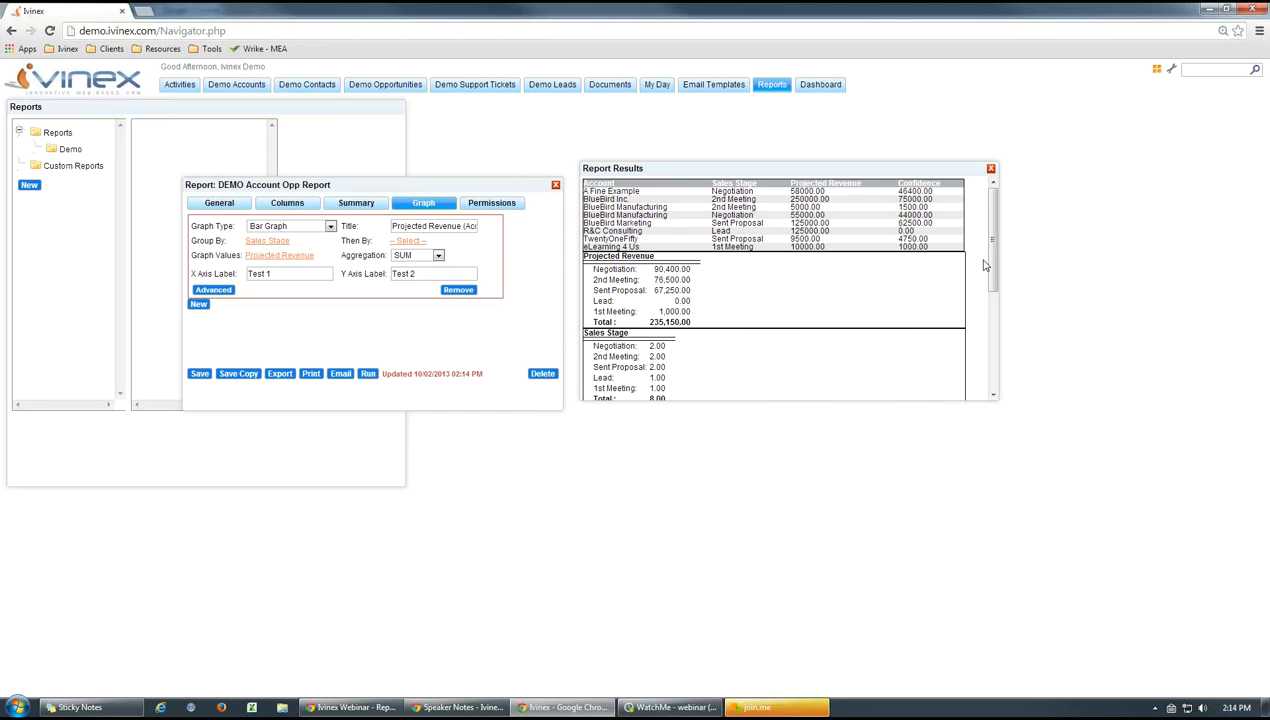
left_click_drag(985, 252, 1030, 332)
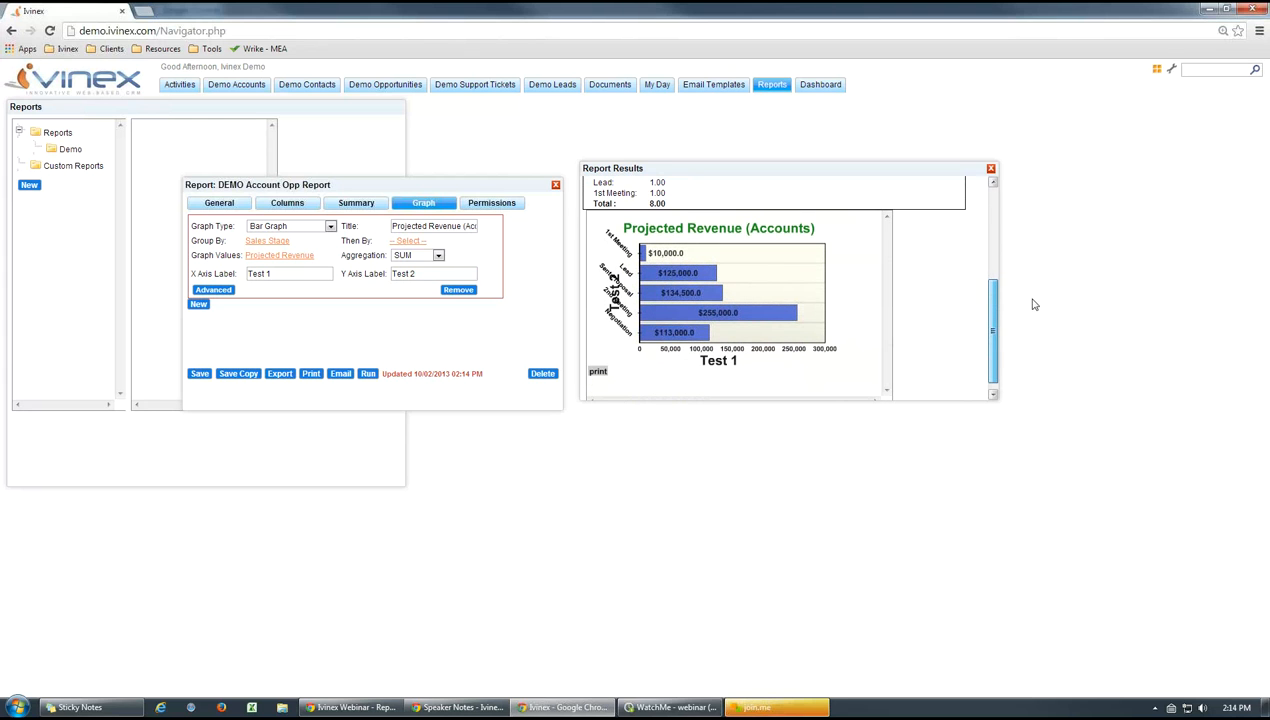
Widen the report results window, rerun the report, and view the Projected Revenue (Accounts) graph with its axis labels
left_click(993, 196)
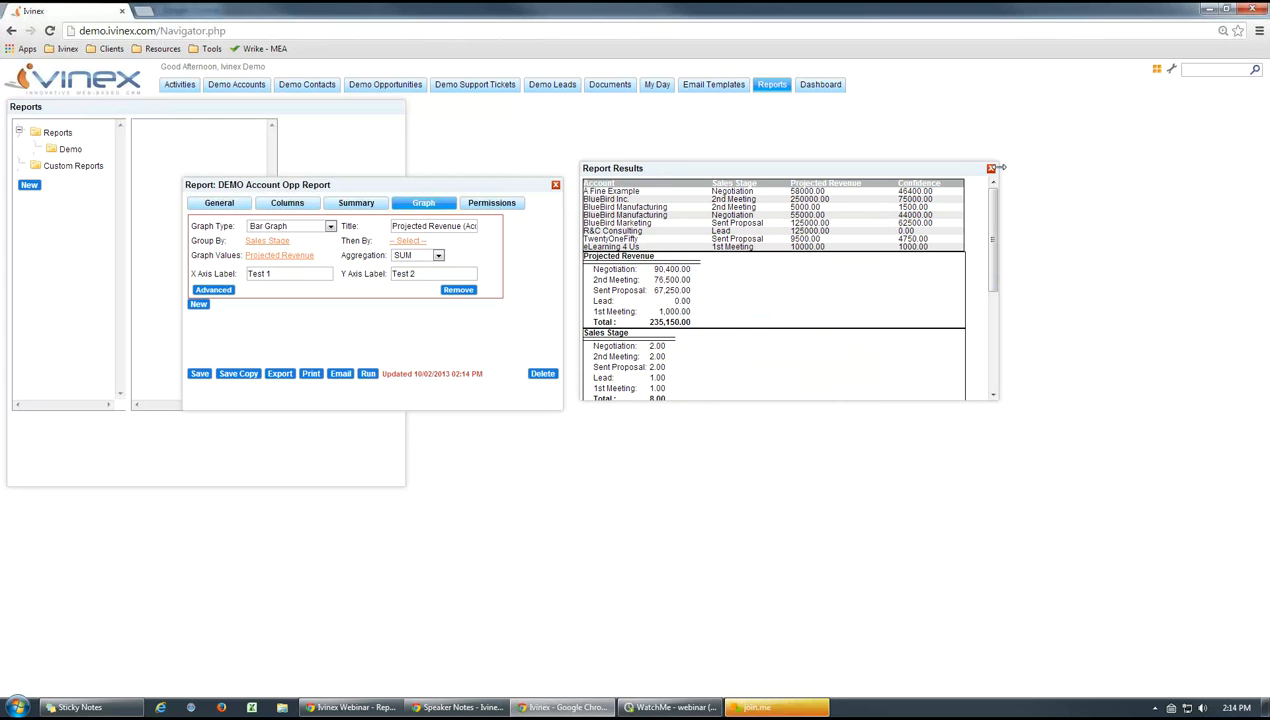
left_click_drag(997, 168, 1240, 333)
left_click(1202, 194)
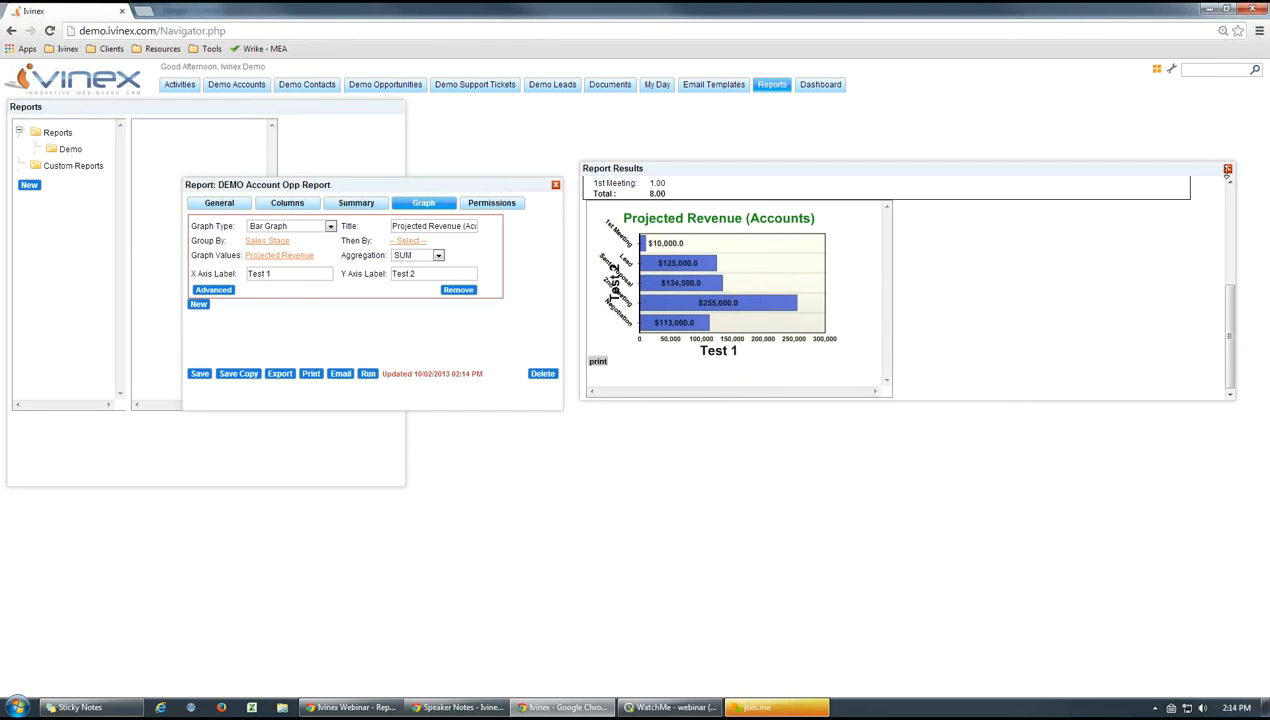
left_click(1227, 170)
left_click(368, 373)
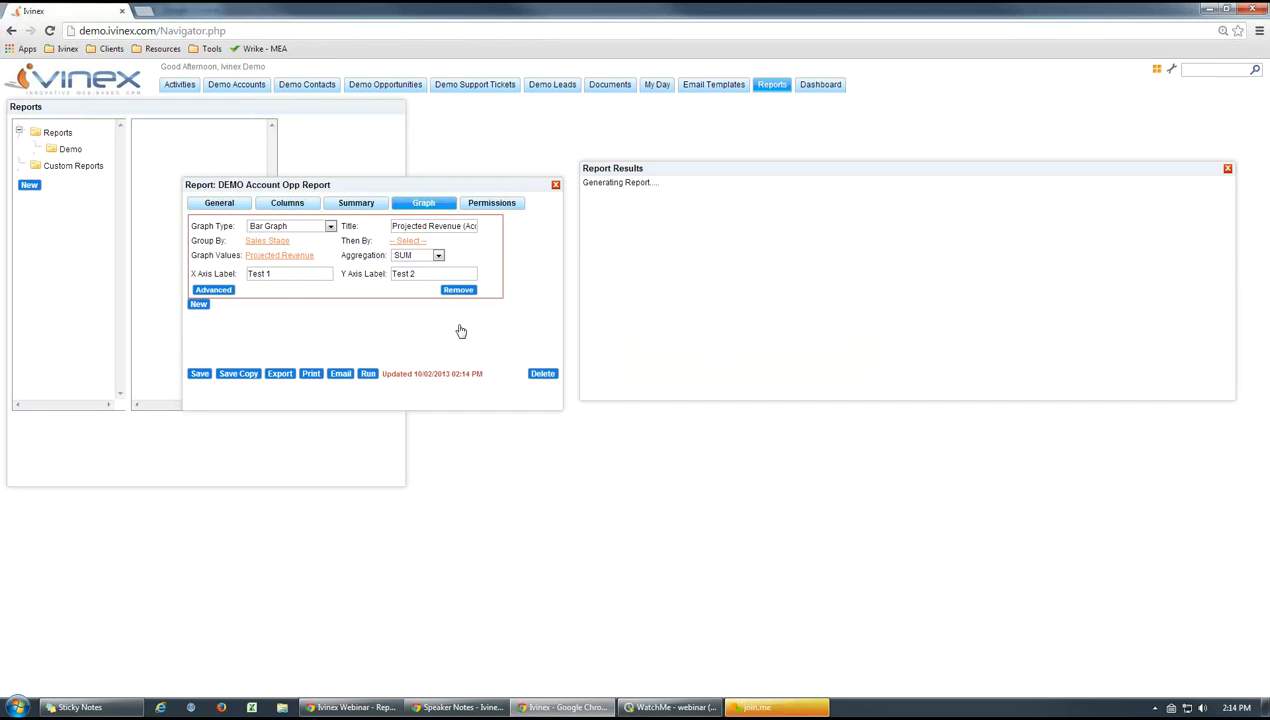
left_click_drag(1235, 278, 1234, 352)
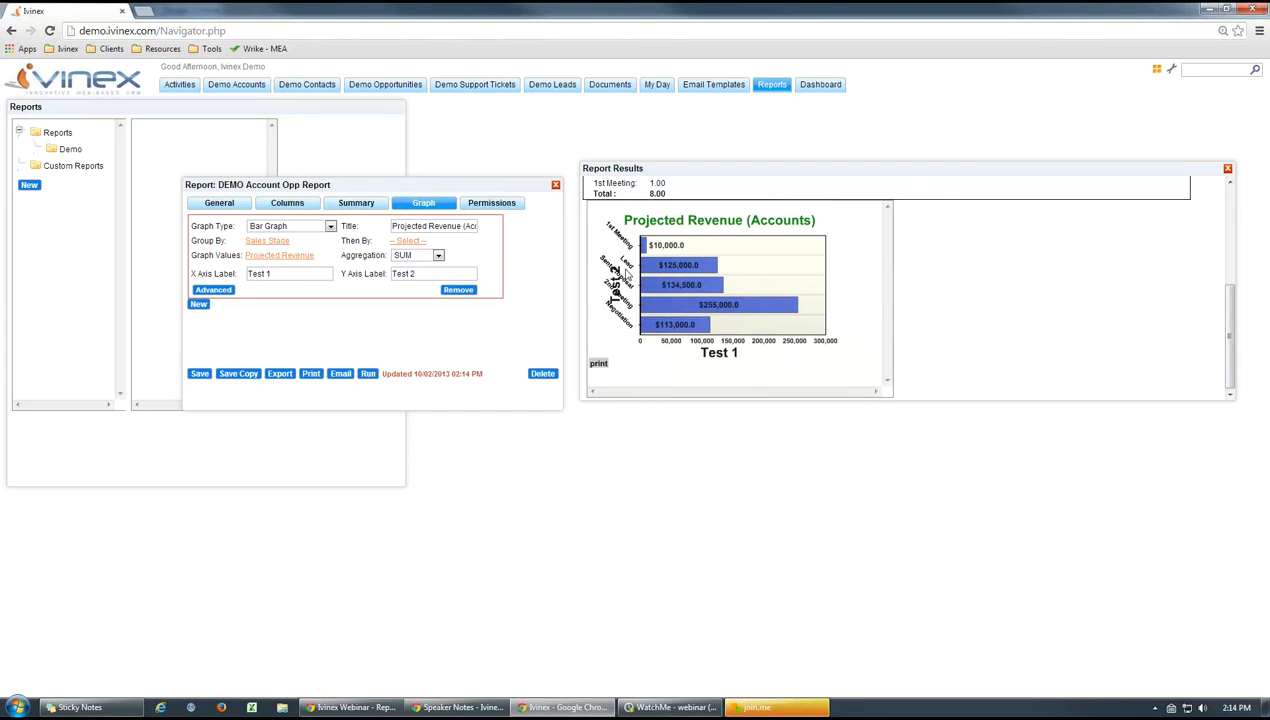
Clear the graph's X and Y axis labels
left_click_drag(300, 274, 218, 276)
key("BackSpace")
left_click_drag(424, 273, 392, 274)
key("BackSpace")
left_click(387, 333)
Narrow the report results window and rerun the report to view the graph without axis labels
left_click_drag(1235, 170, 948, 180)
left_click(930, 284)
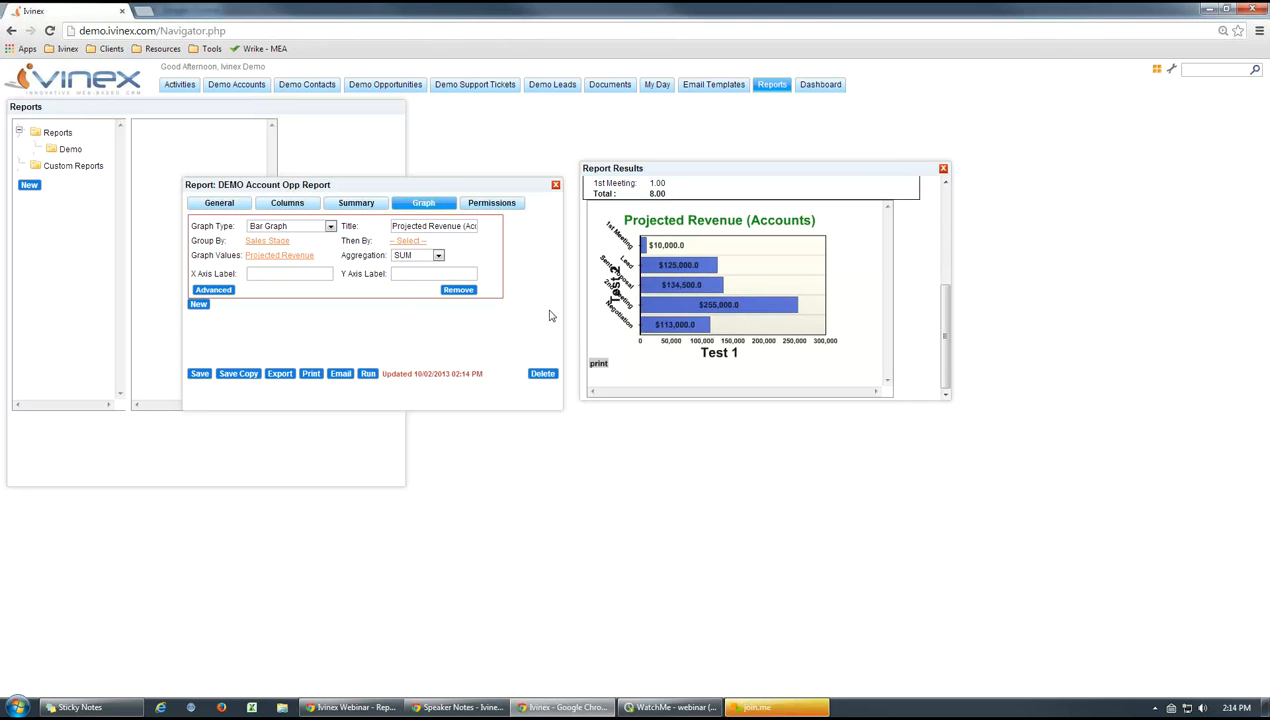
left_click(366, 373)
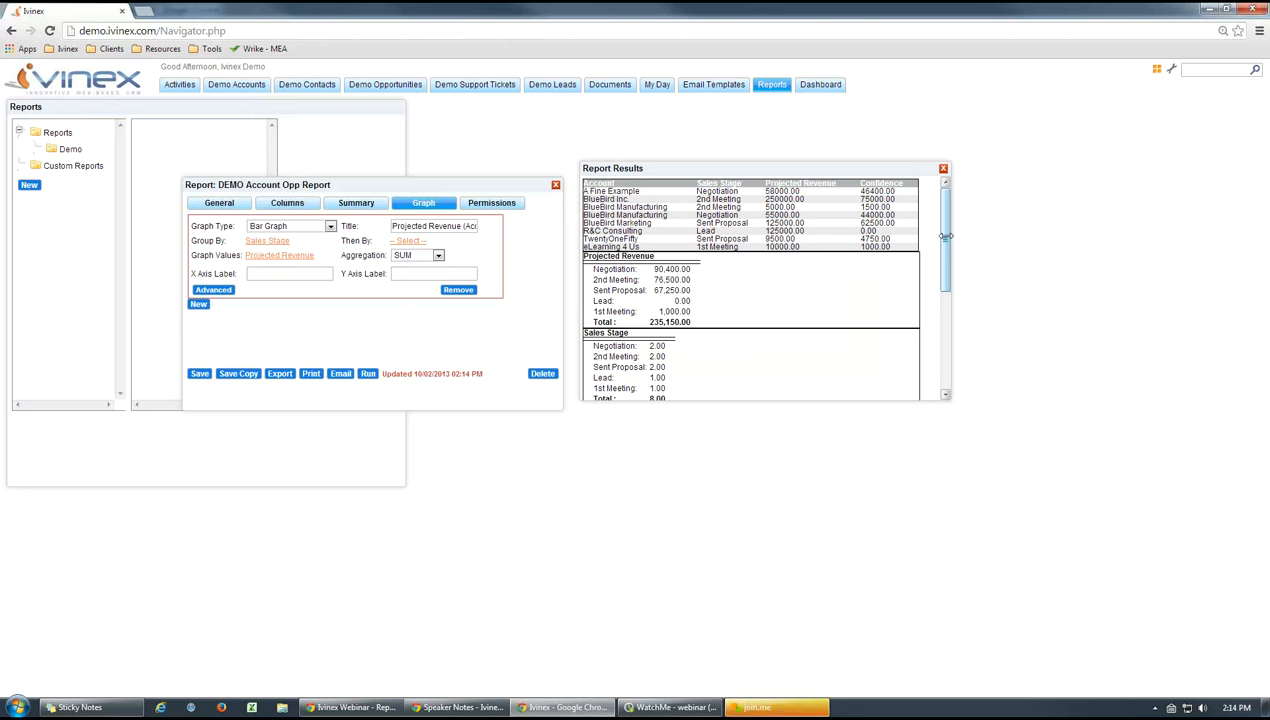
left_click_drag(944, 232, 946, 350)
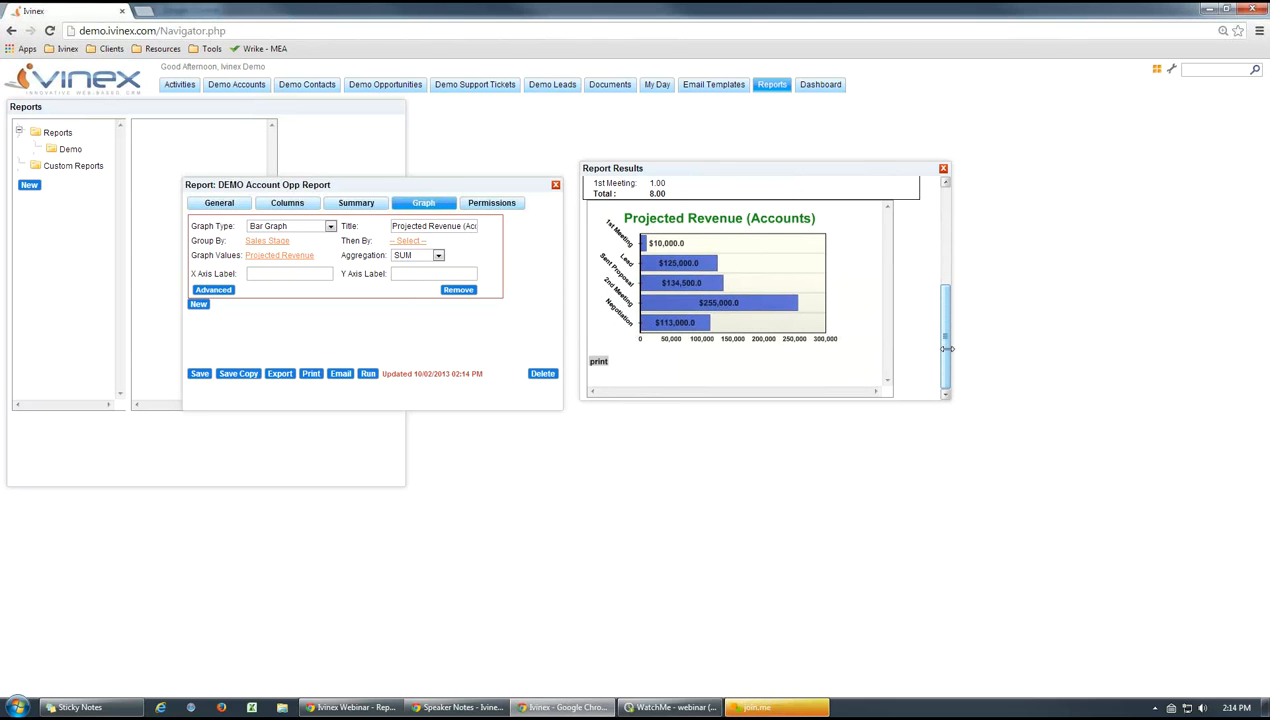
Open the graph's advanced settings and review the canvas and title options, including title position, color and size, leaving the title position blank
left_click(213, 292)
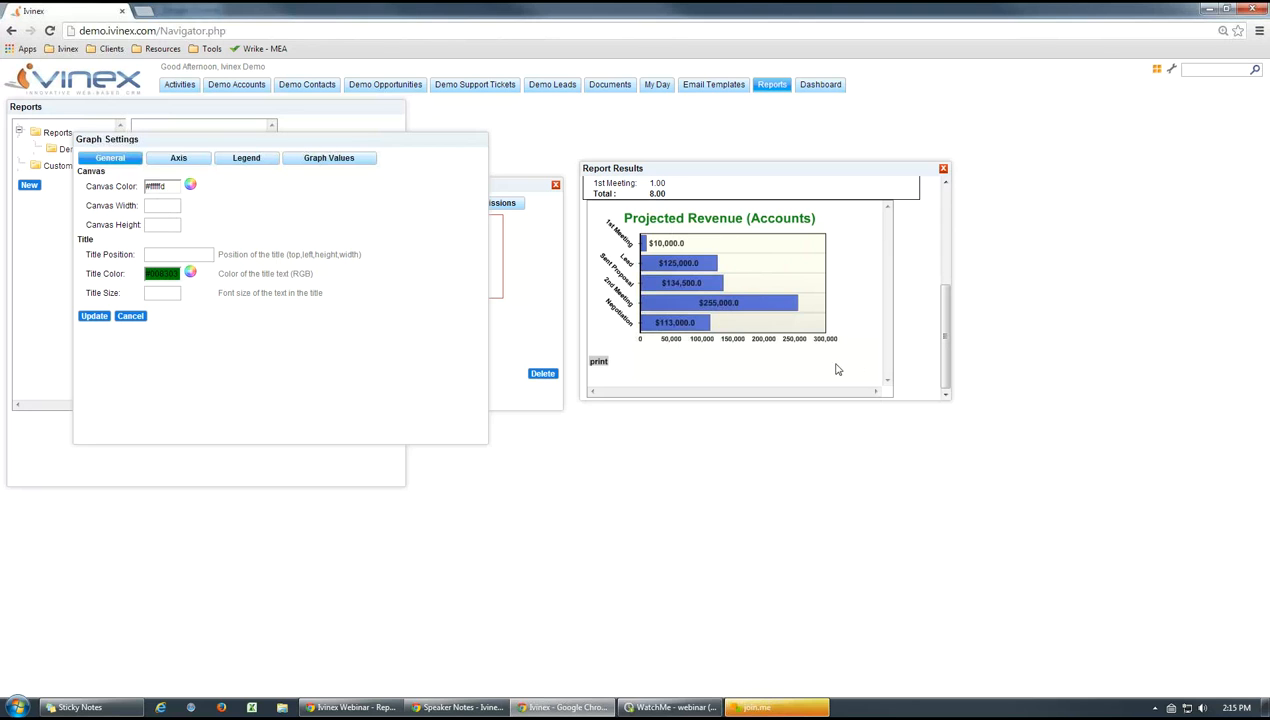
left_click(193, 255)
left_click_drag(161, 253, 140, 253)
left_click_drag(288, 255, 360, 258)
left_click(363, 291)
left_click(181, 256)
left_click_drag(181, 256, 127, 257)
key("BackSpace")
left_click(316, 341)
left_click(170, 294)
Review the axis and legend options in the graph settings, and close them without applying changes
left_click(190, 161)
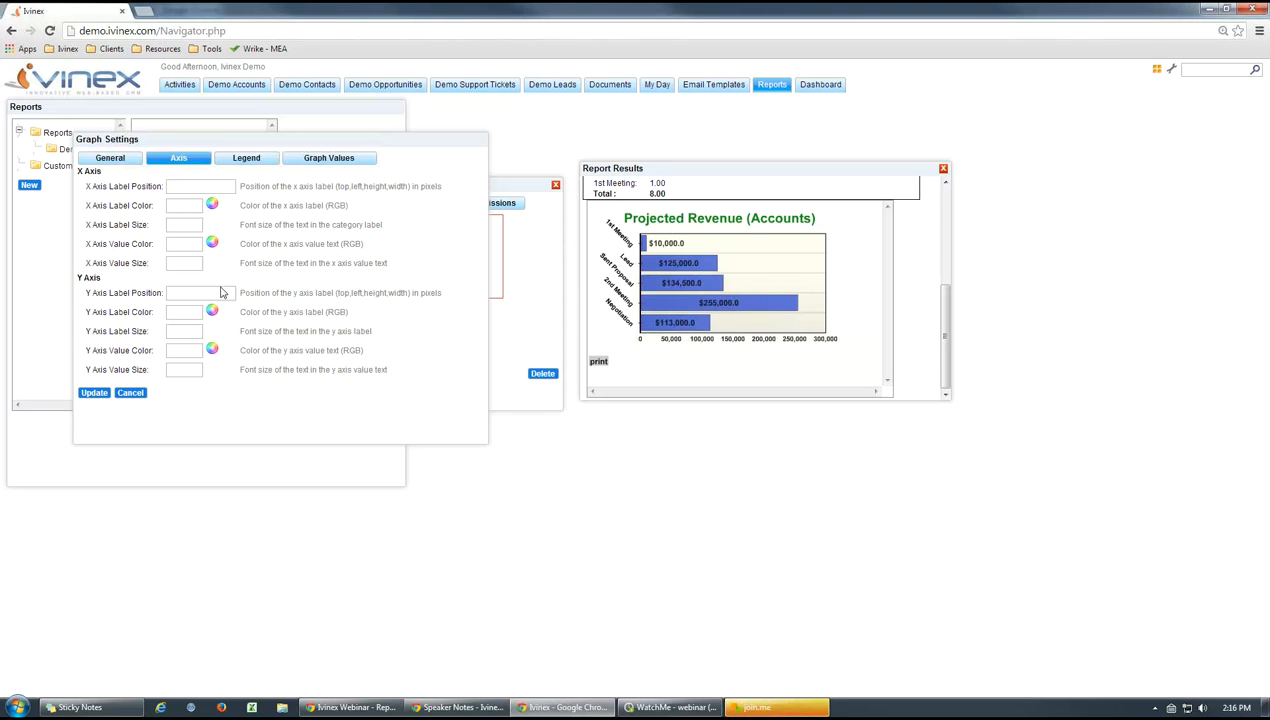
left_click(248, 162)
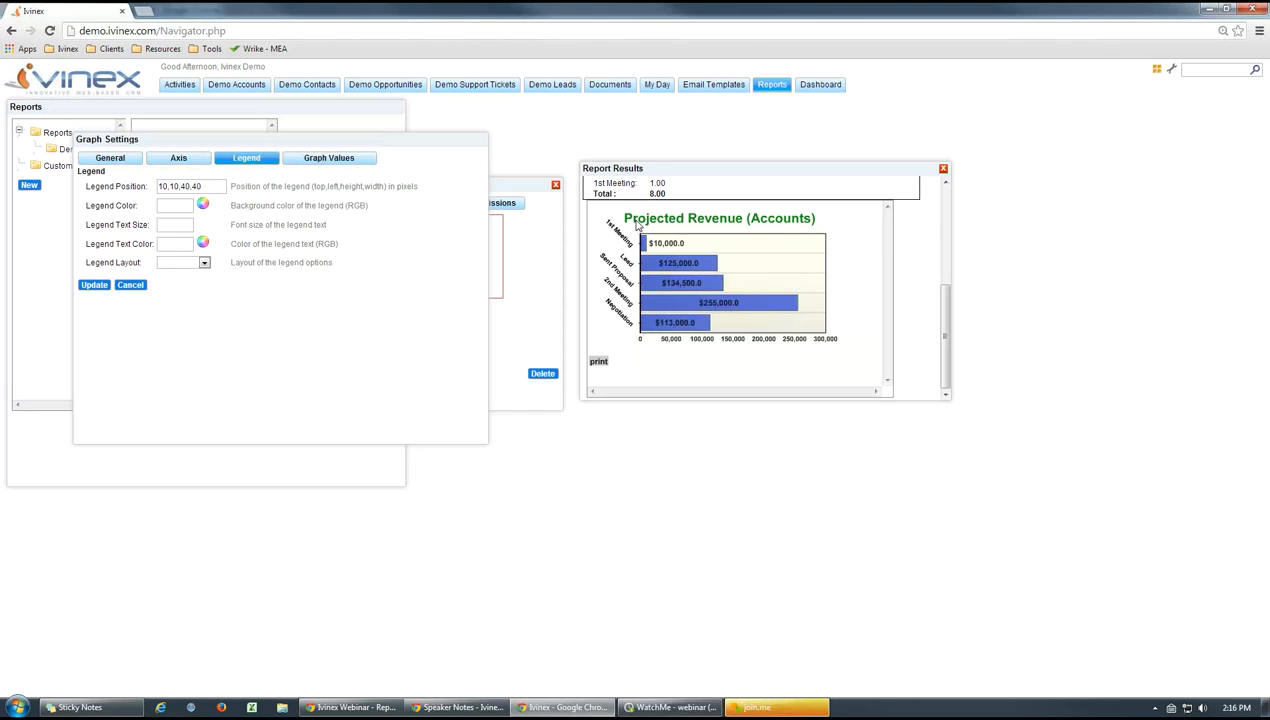
left_click(96, 157)
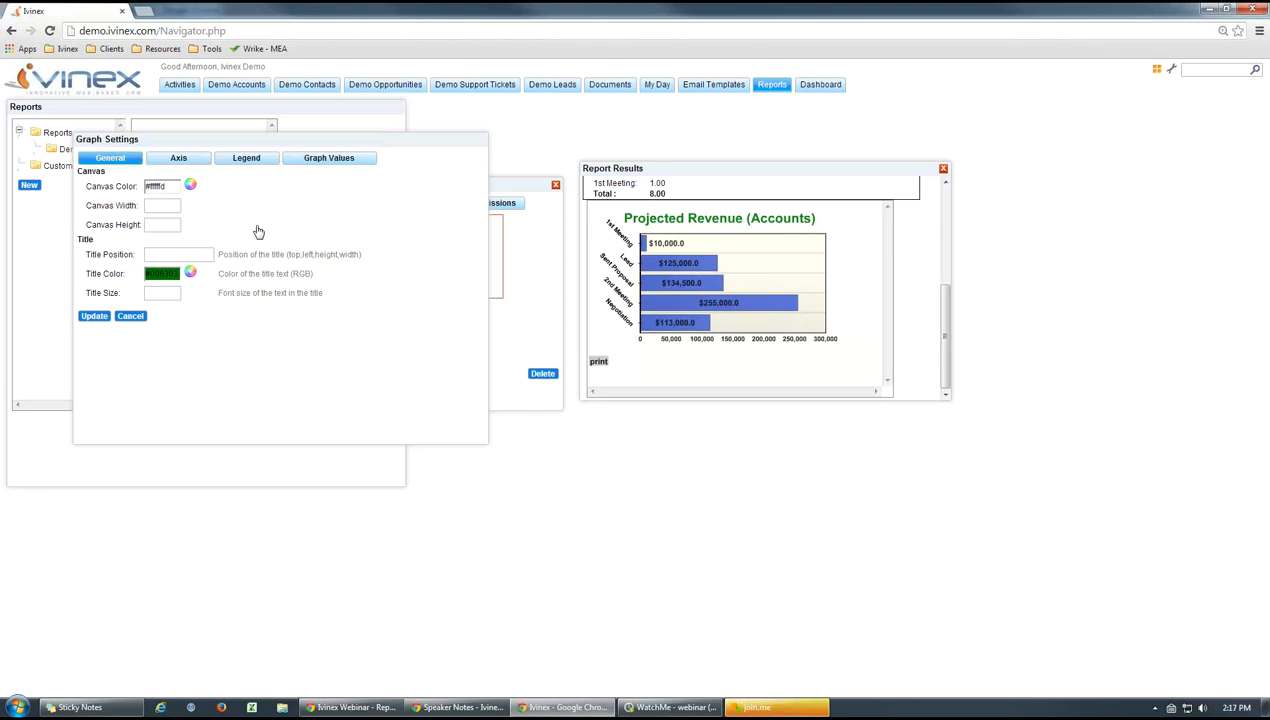
left_click(131, 315)
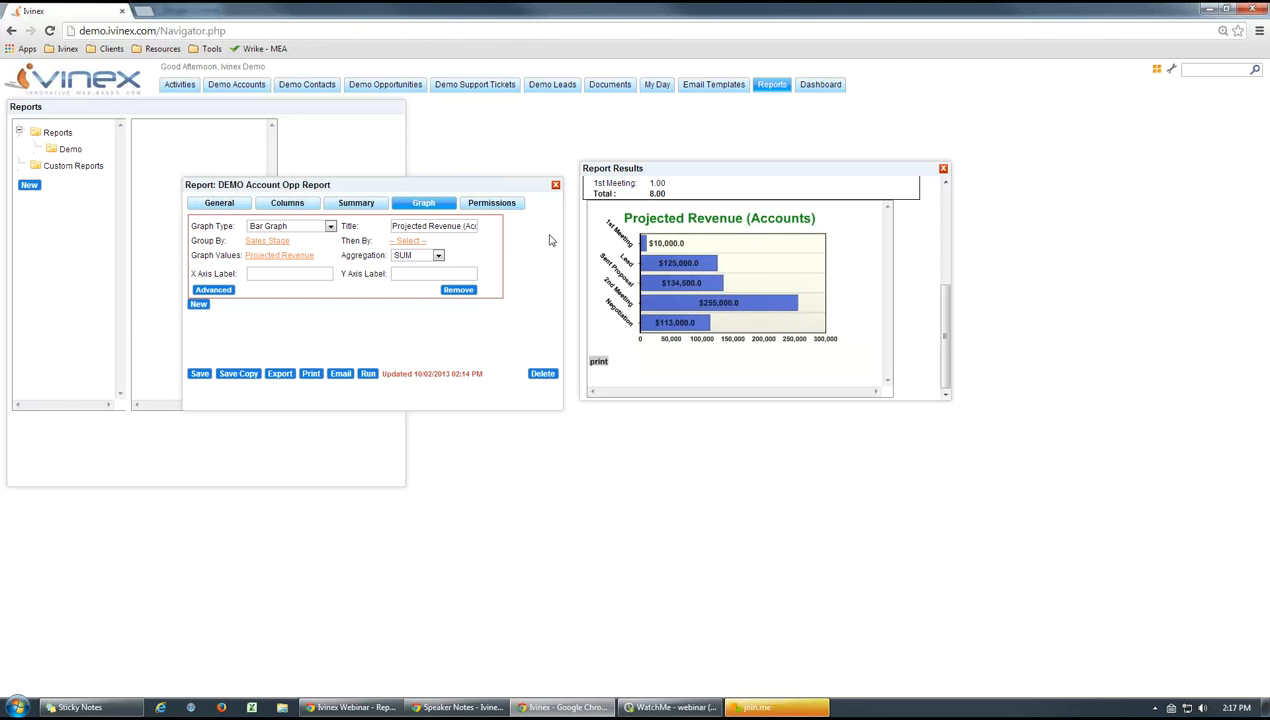
Add Account as the graph's secondary grouping and run the report to view the graph
left_click(408, 241)
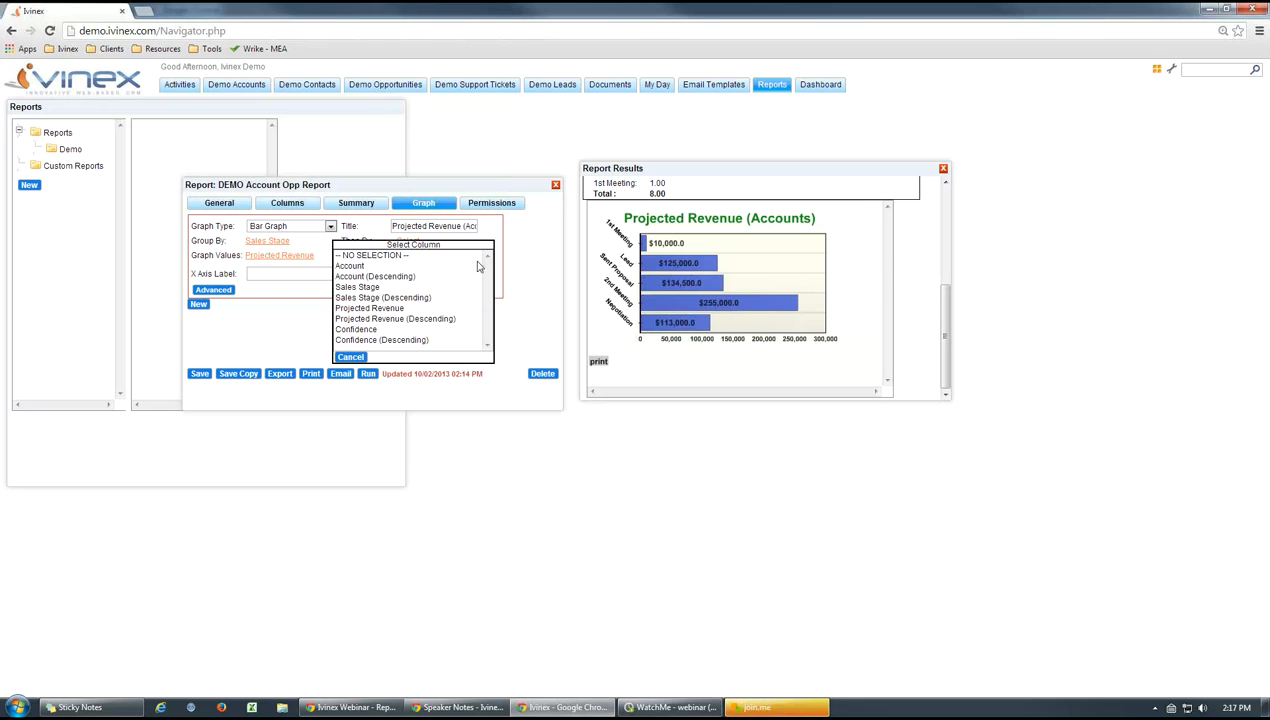
left_click(350, 266)
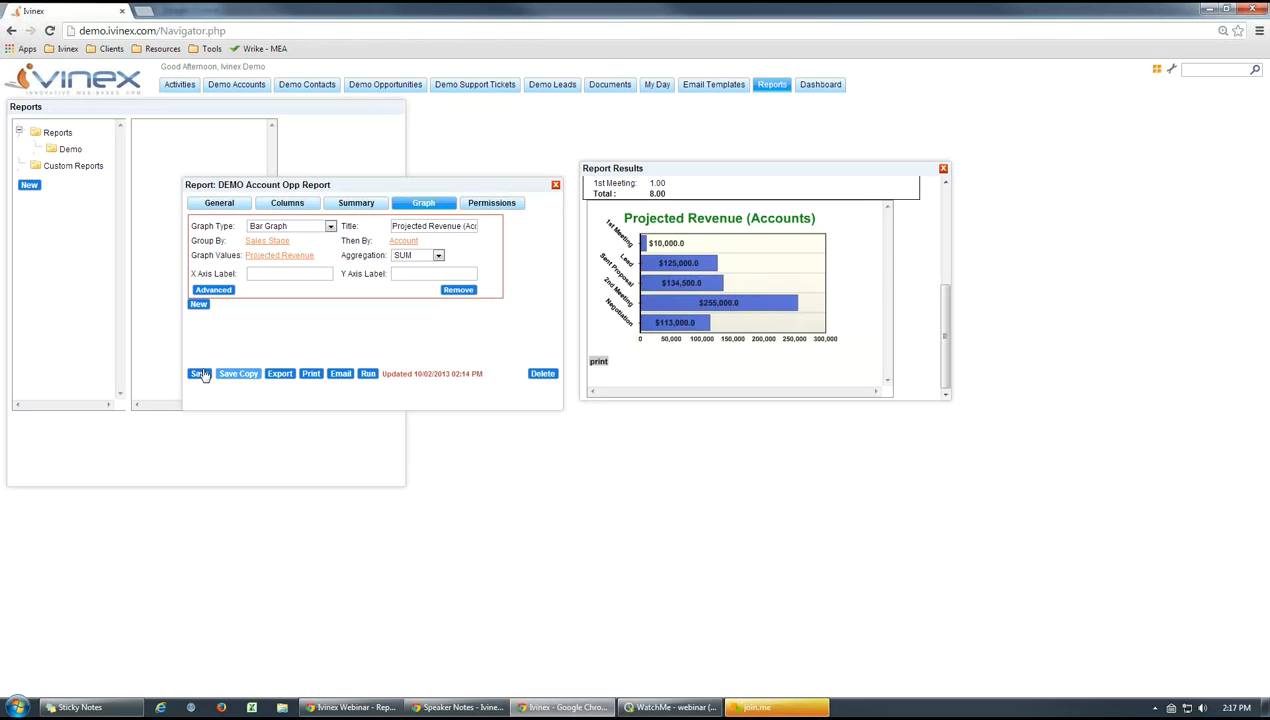
left_click(367, 373)
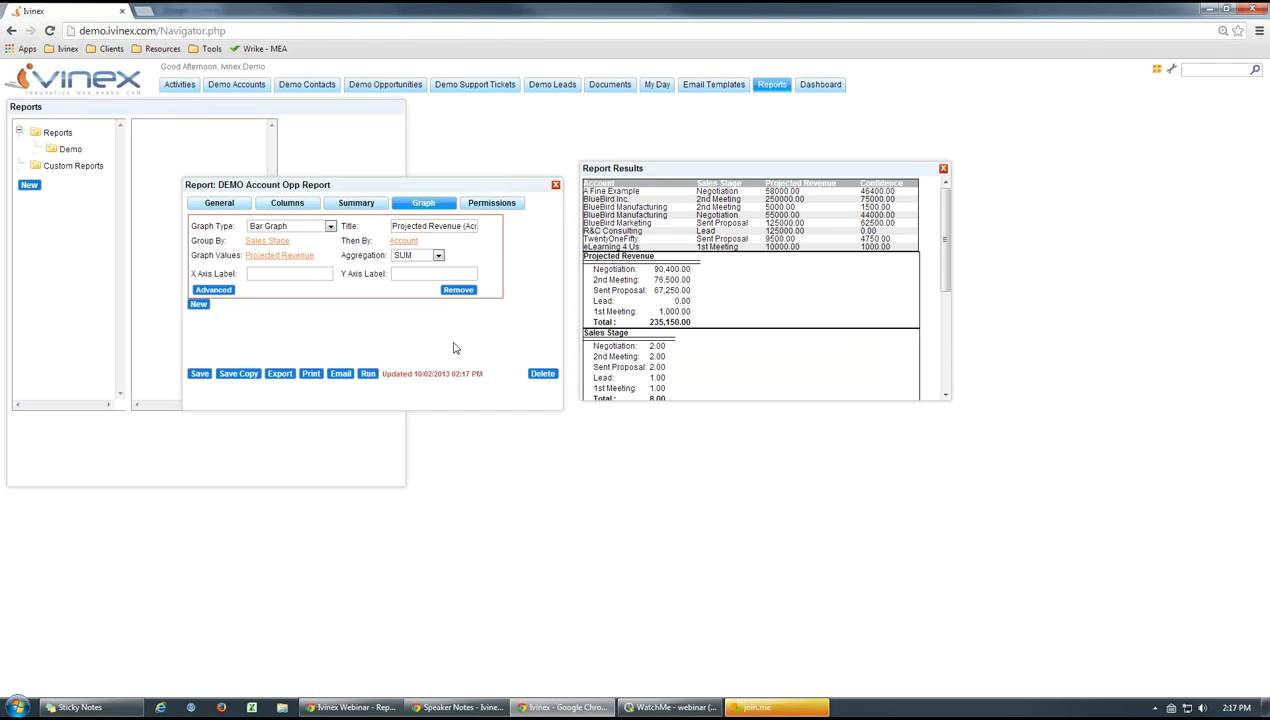
left_click_drag(945, 255, 949, 348)
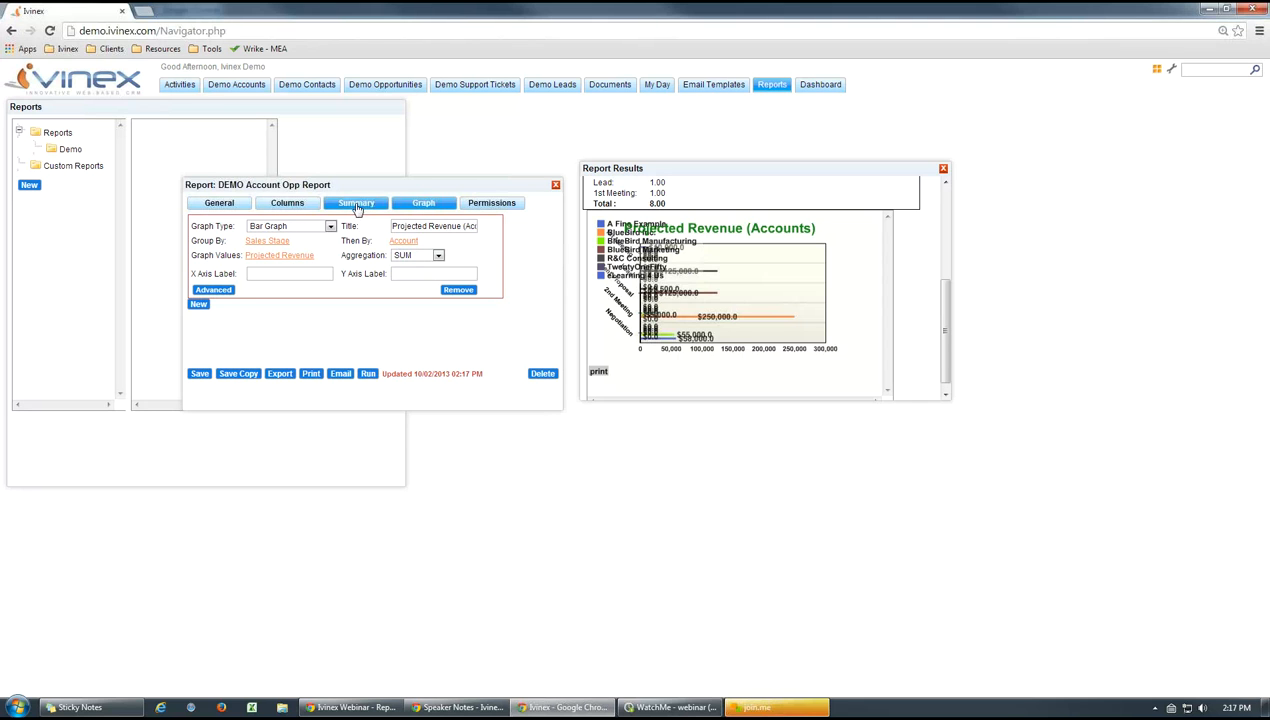
Try clearing the legend position in the advanced graph settings, check the legend layout options, and discard the changes
left_click(213, 290)
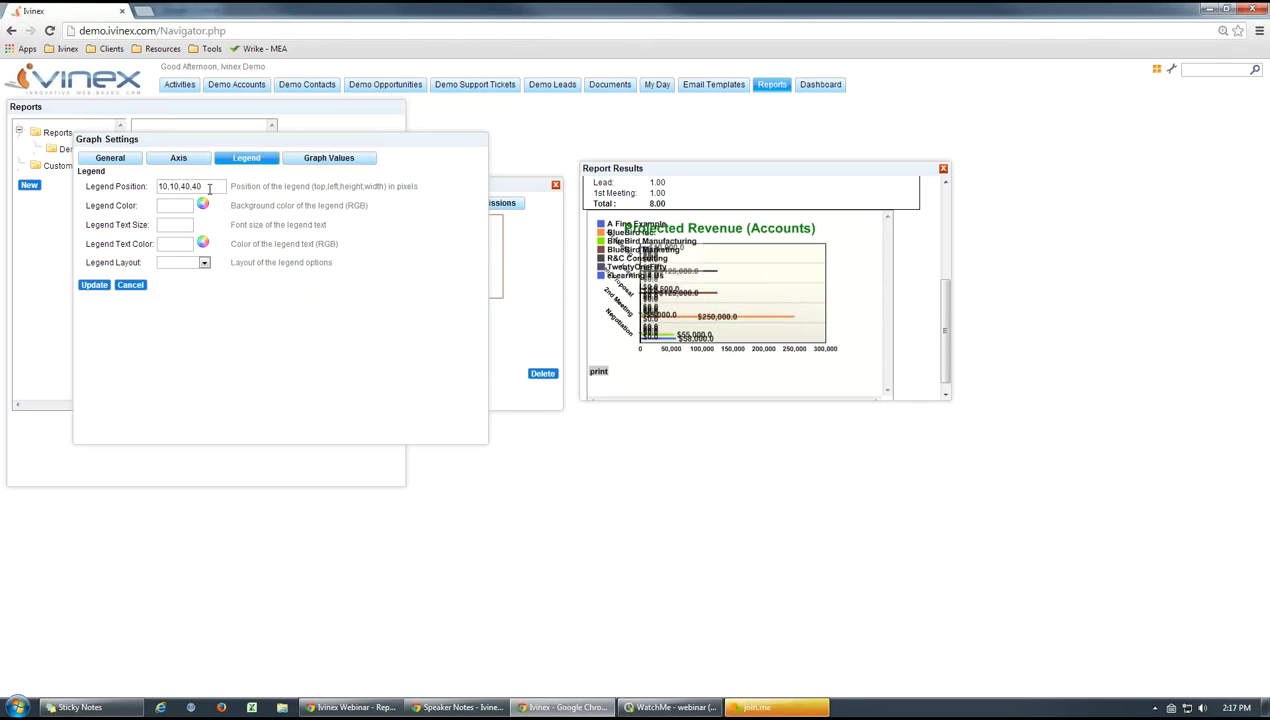
left_click_drag(212, 187, 139, 188)
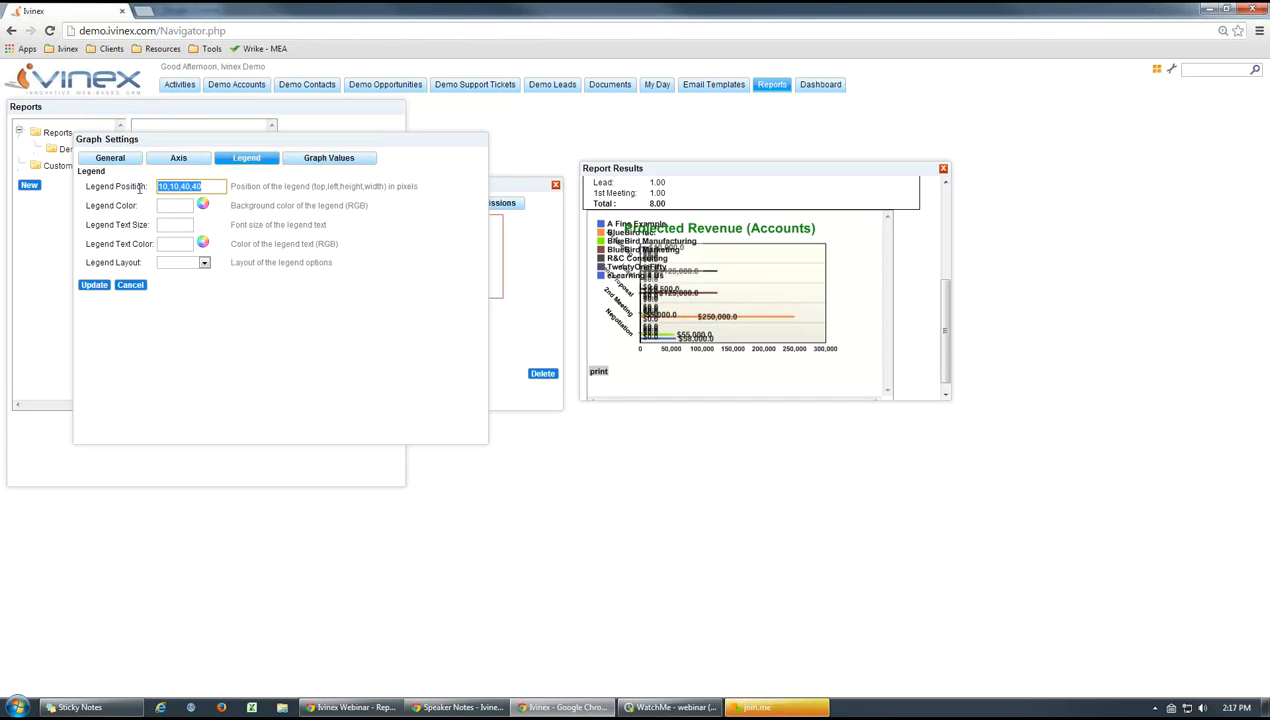
key("BackSpace")
left_click(204, 263)
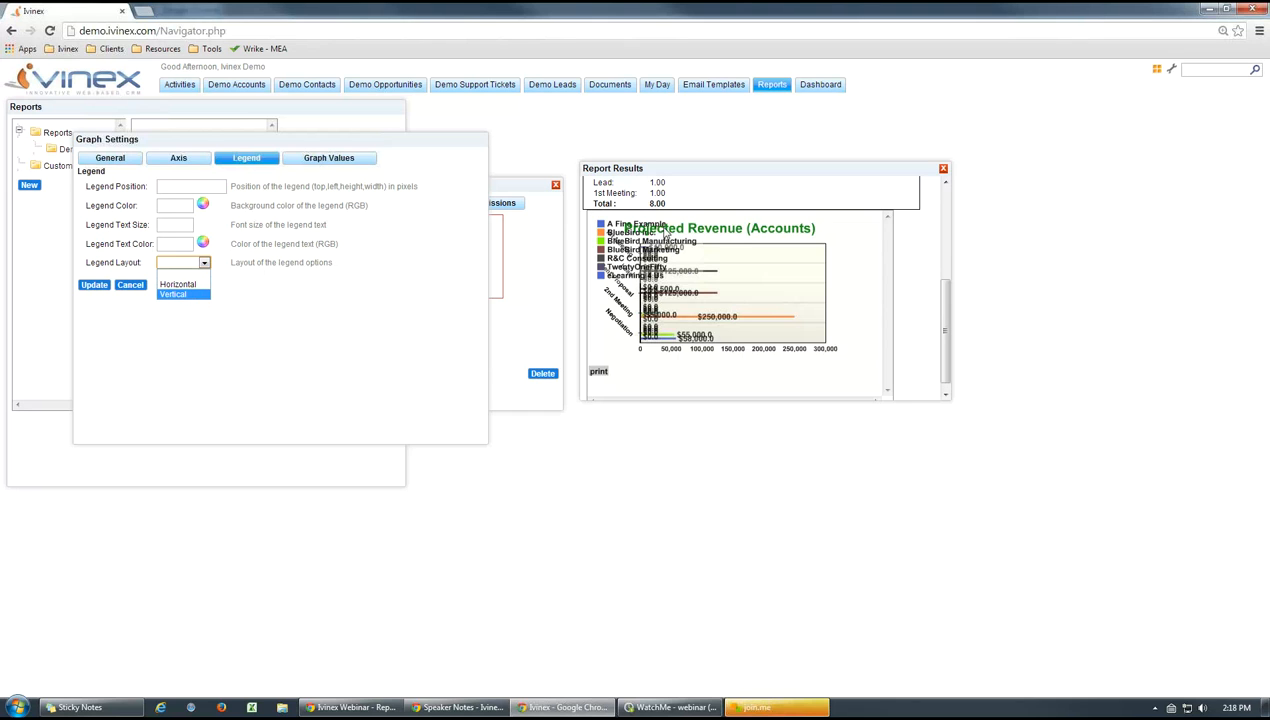
left_click(258, 302)
left_click(113, 160)
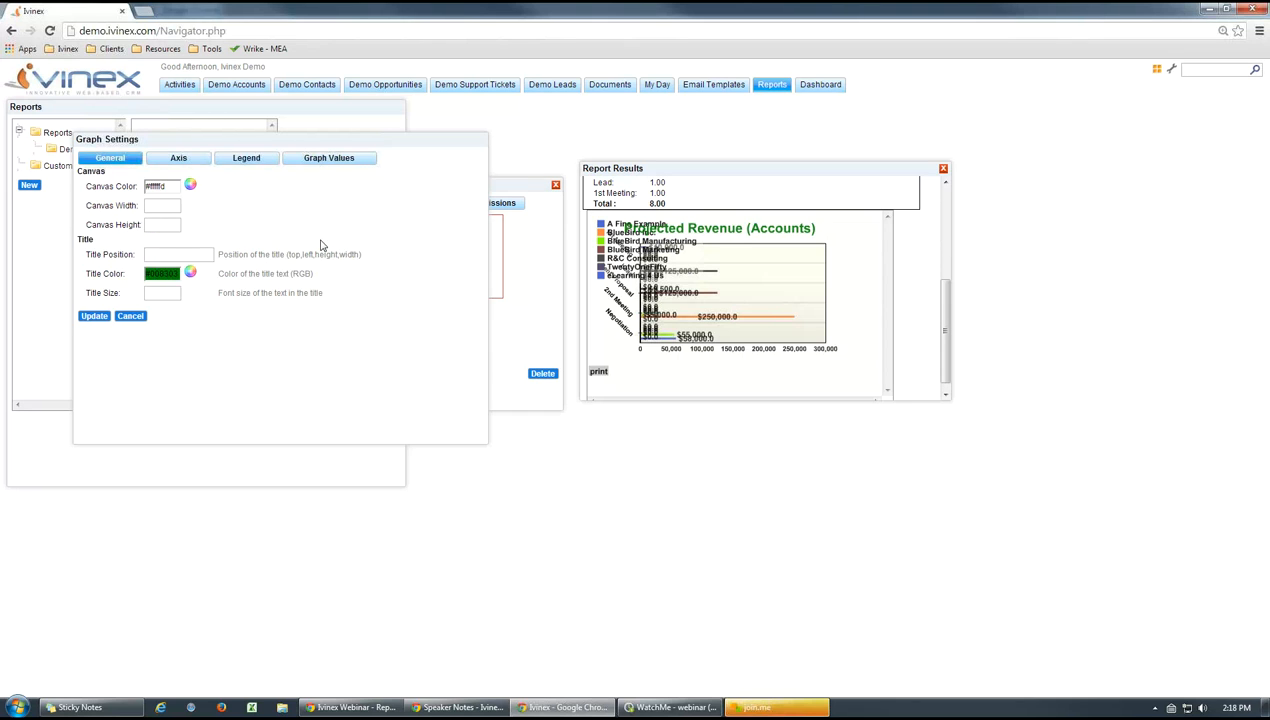
left_click(130, 316)
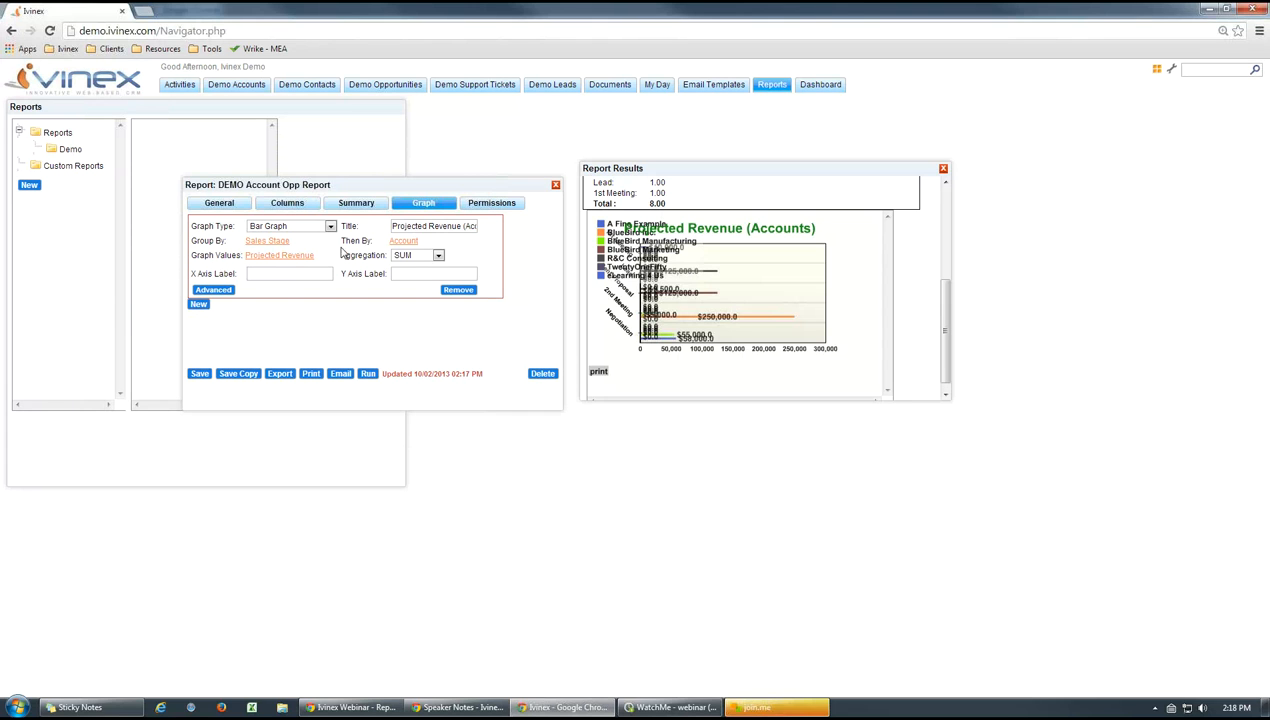
Remove the graph's secondary grouping by choosing NO SELECTION, and rerun the report to view the graph
left_click(398, 245)
left_click(351, 256)
left_click(366, 374)
scroll(908, 300, "down", 5)
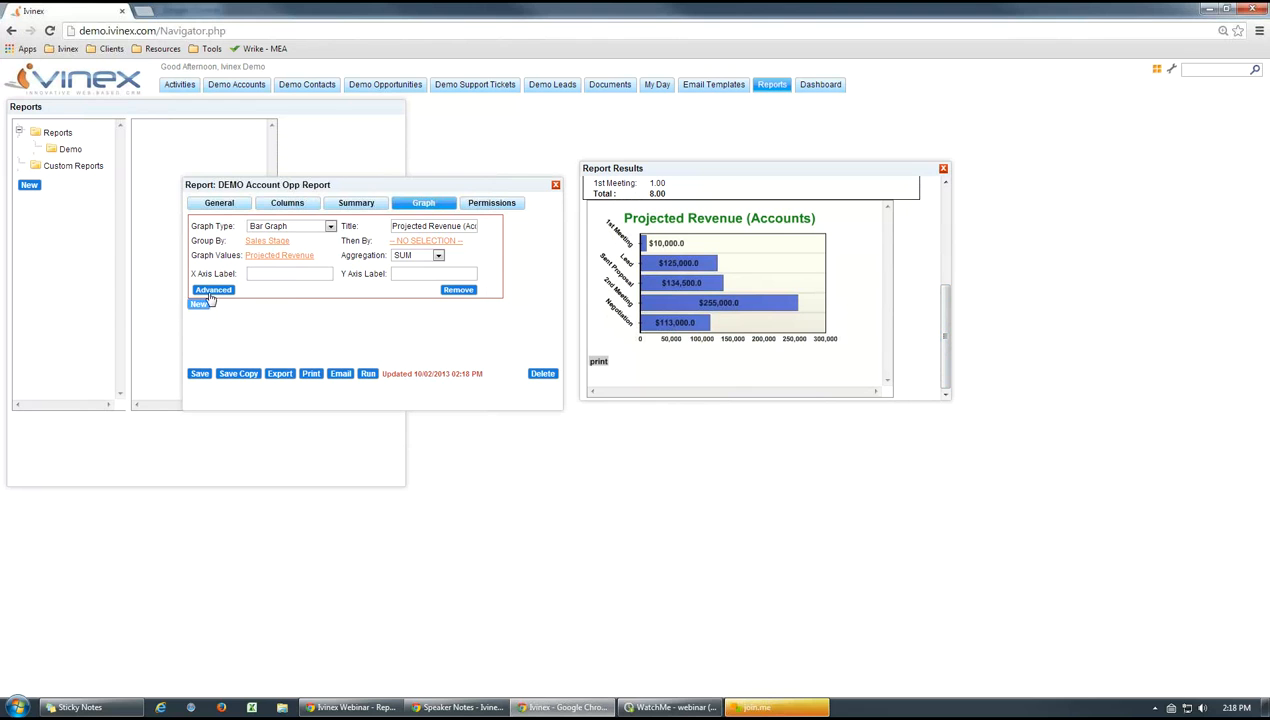
Review the advanced Graph Values options, including the value prefix and decimal character, and update the graph settings
left_click(228, 291)
left_click(322, 161)
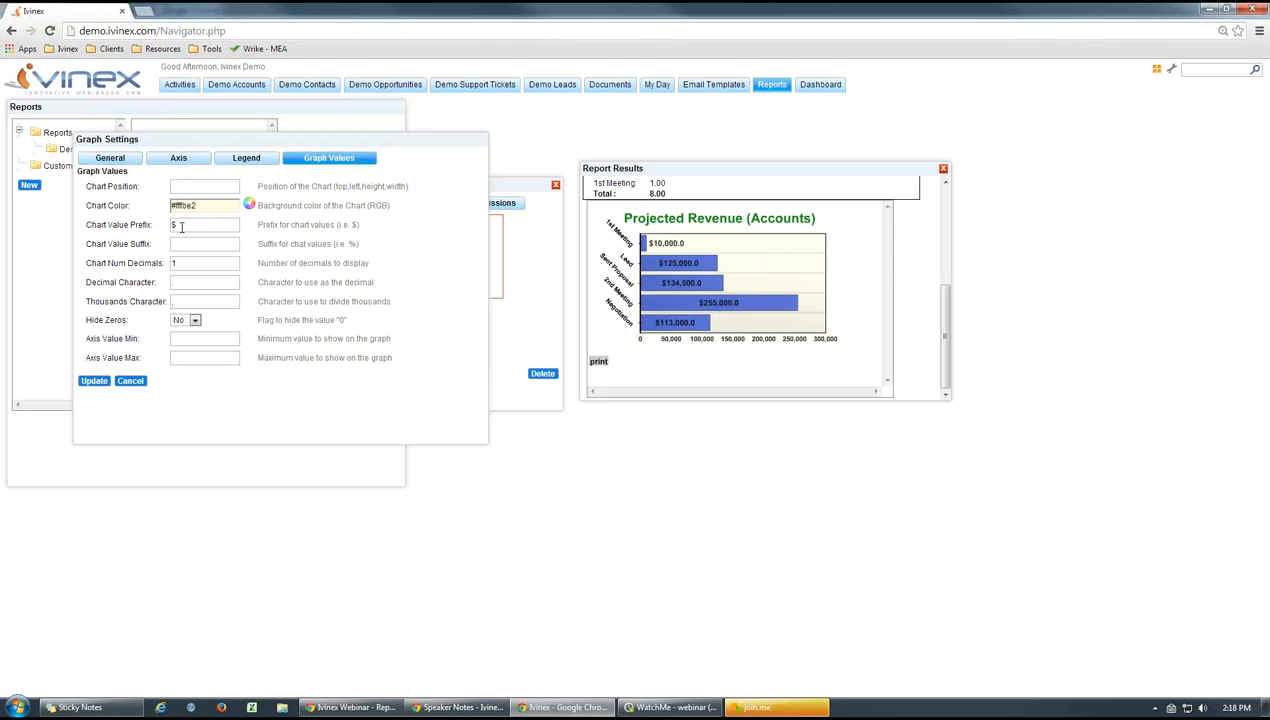
left_click_drag(176, 225, 162, 225)
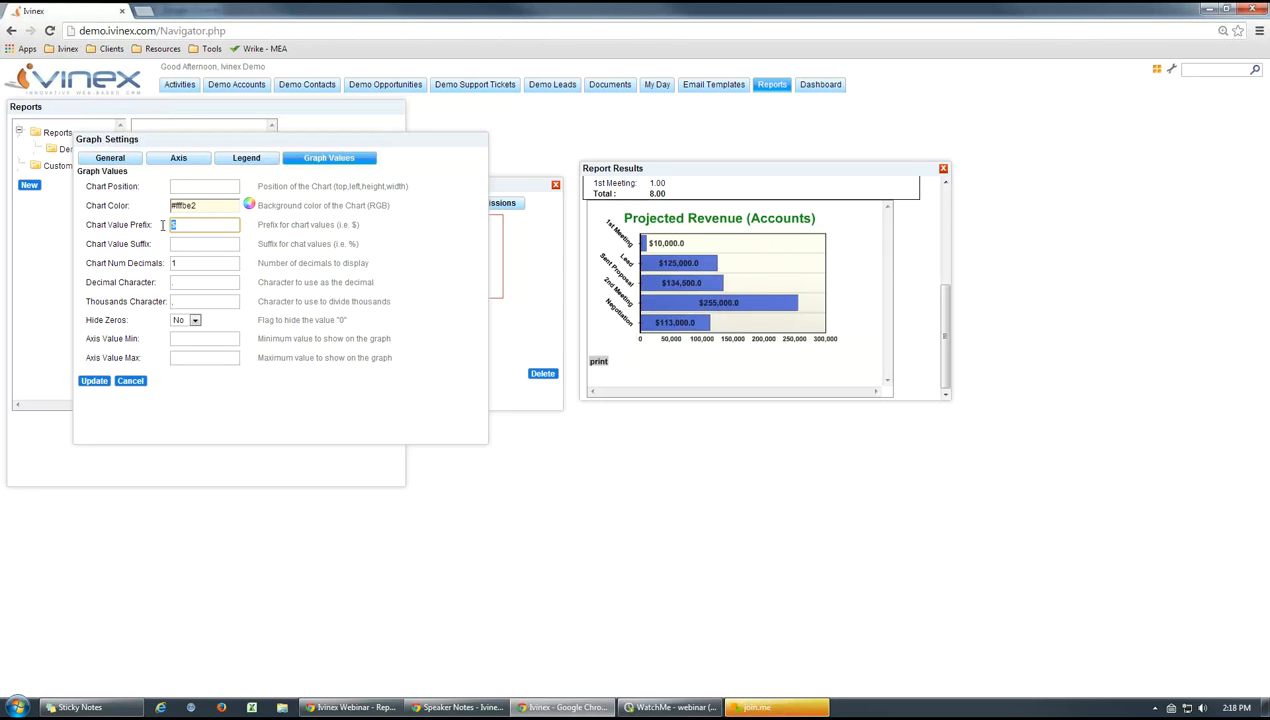
left_click(363, 232)
left_click(177, 282)
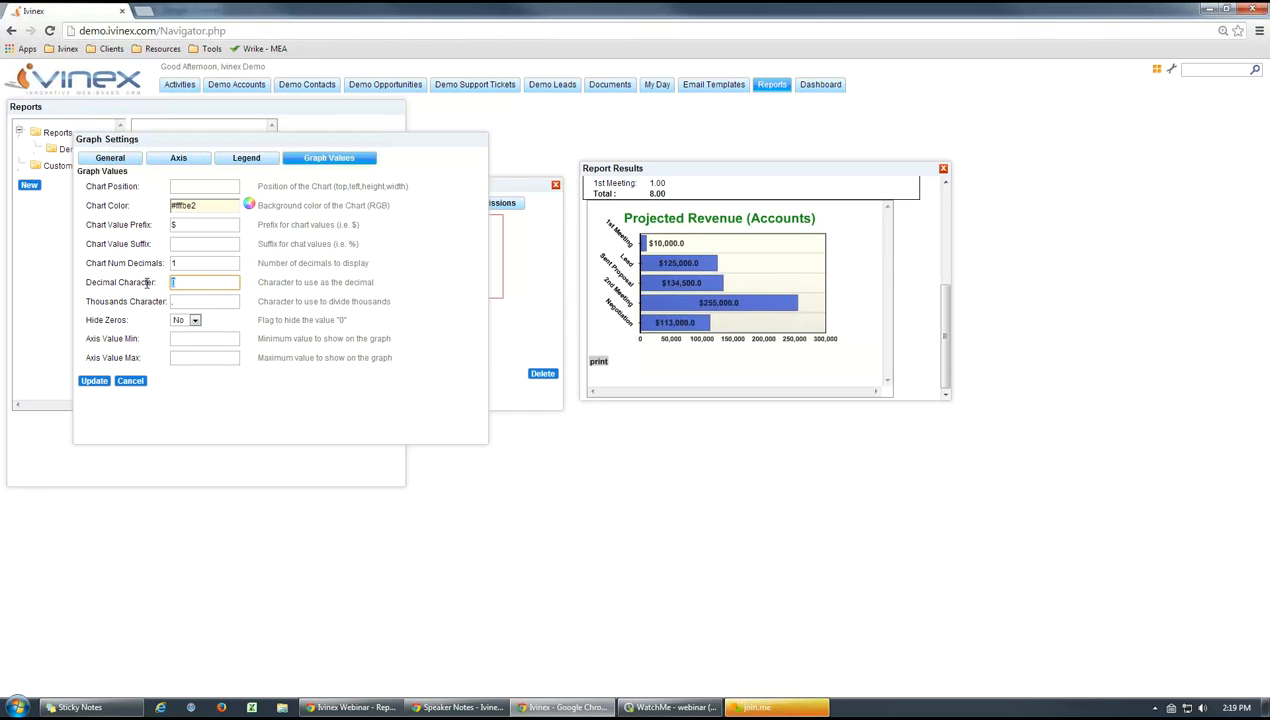
left_click(409, 327)
left_click(246, 158)
left_click(112, 160)
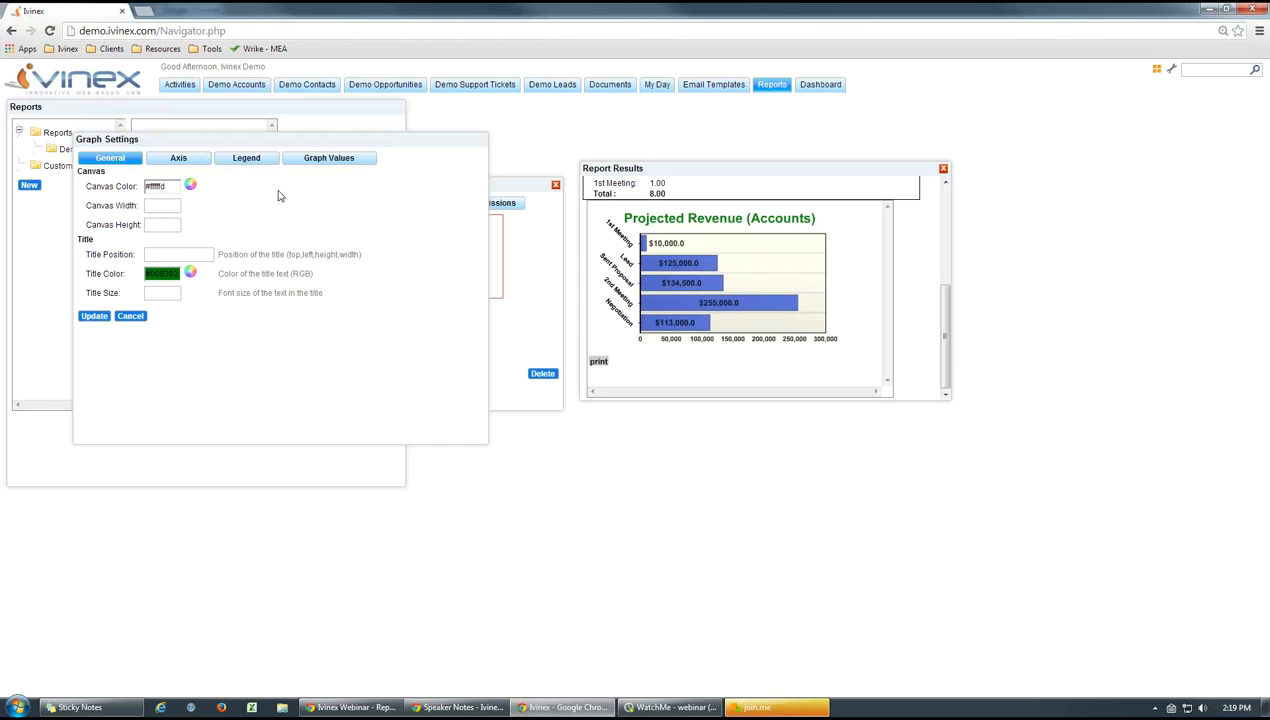
left_click(93, 316)
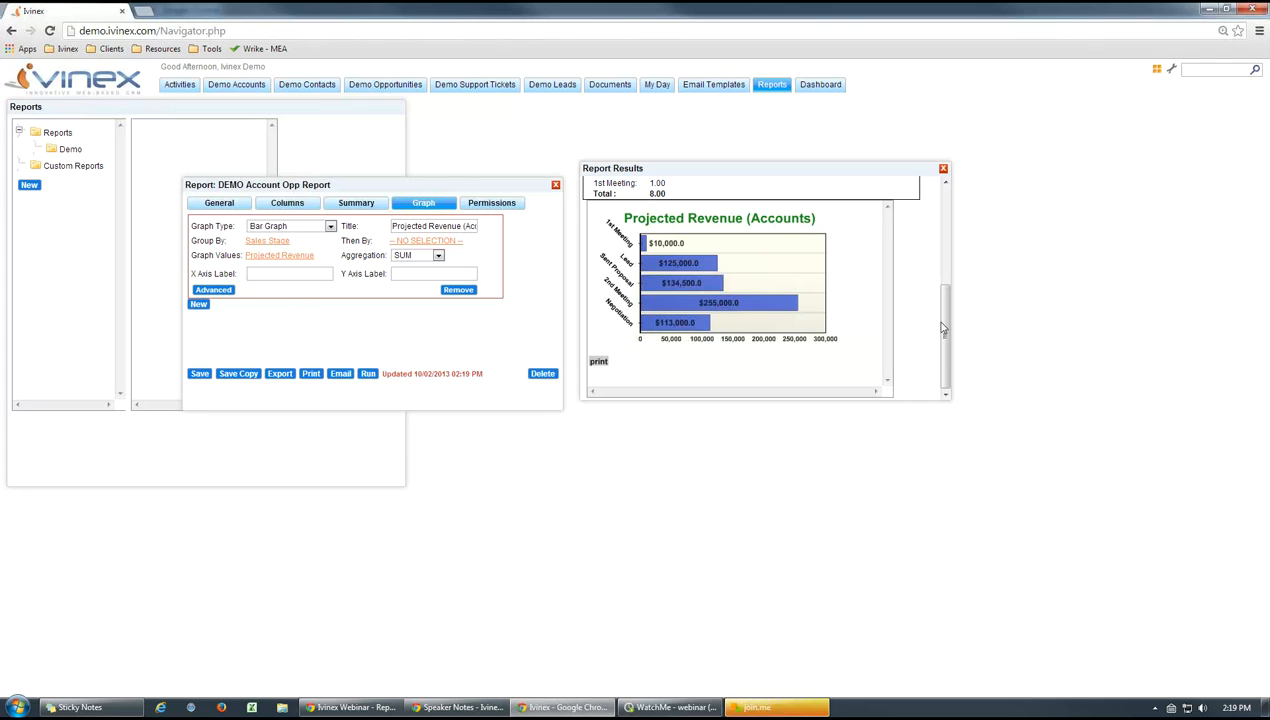
Examine the report's table data, summaries and bar graph in the results, and check the graph type choices
left_click_drag(946, 334, 940, 207)
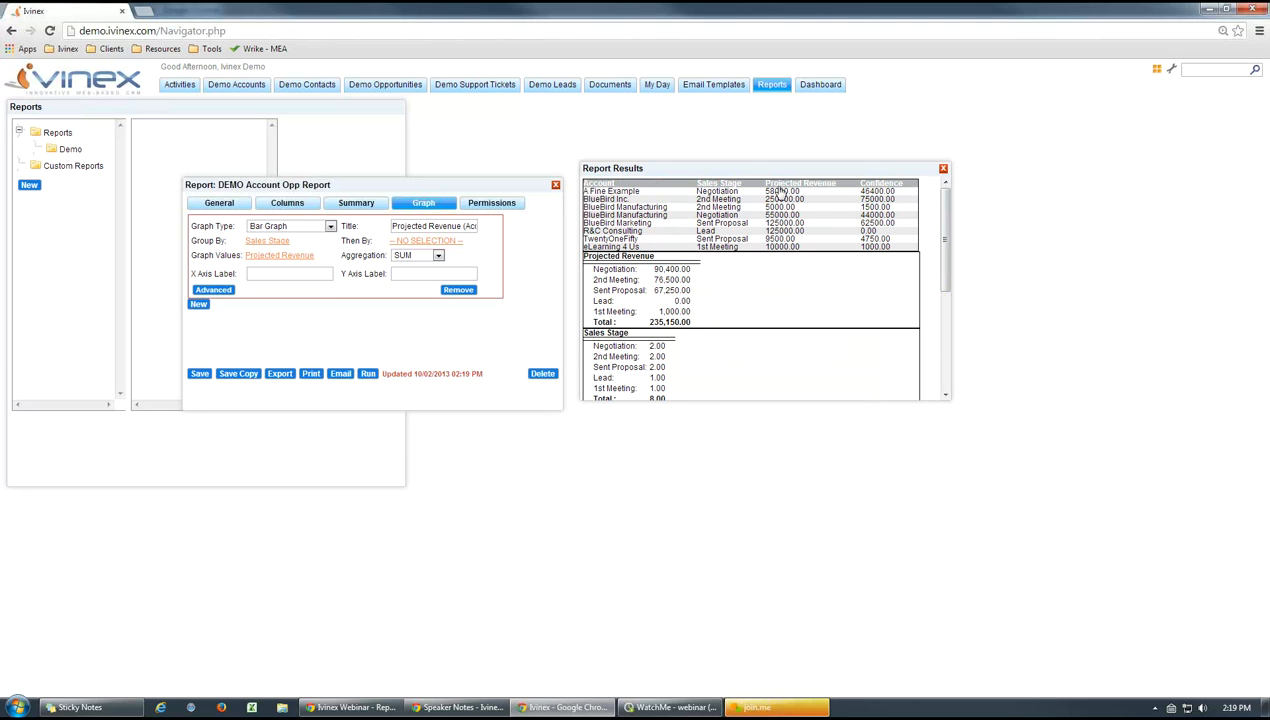
mouse_move(938, 208)
left_mouse_down()
mouse_move(950, 295)
mouse_move(945, 200)
left_mouse_up()
left_click_drag(944, 244, 957, 337)
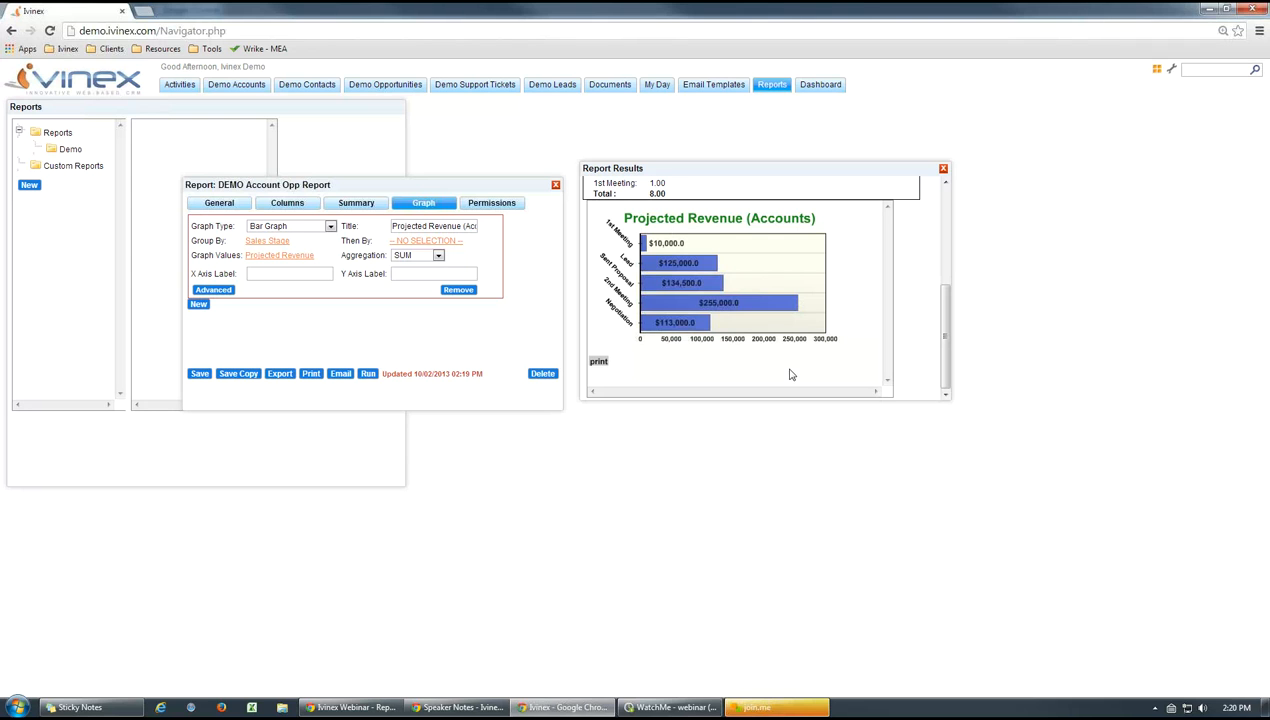
left_click(329, 227)
scroll(948, 345, "up", 5)
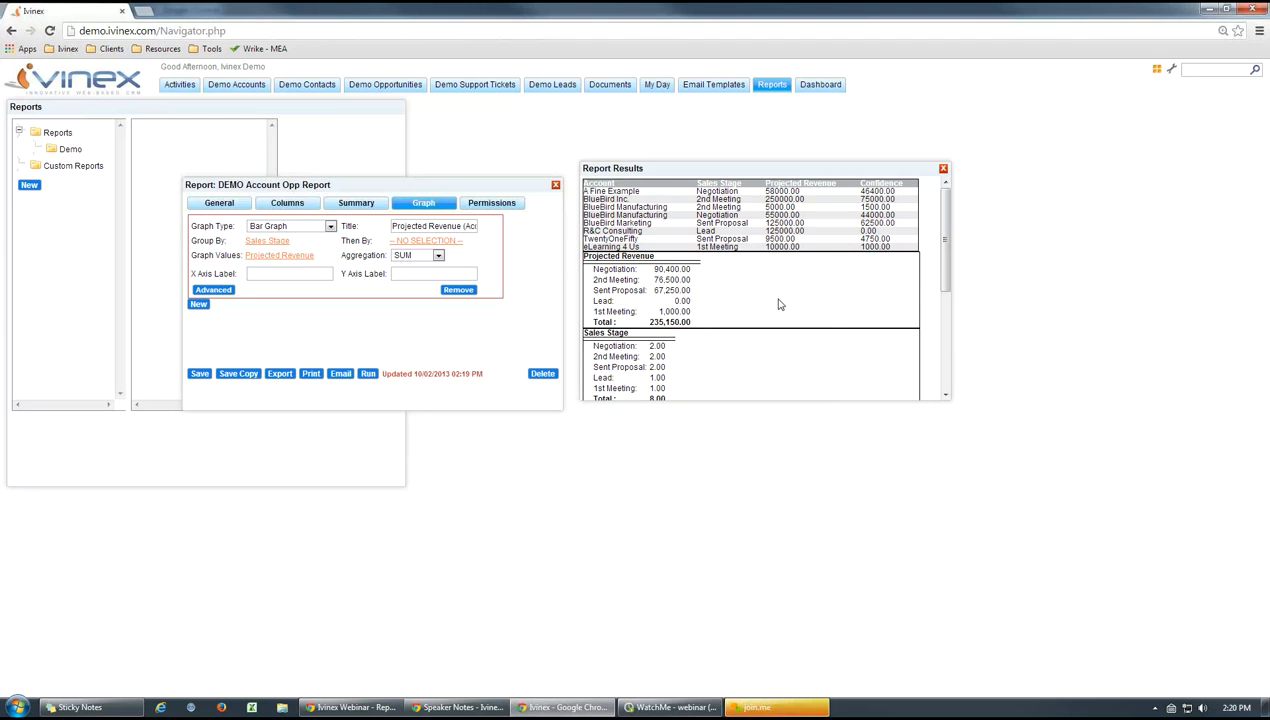
Close the report results, return to the report's general settings, and close DEMO Account Opp Report
left_click(943, 170)
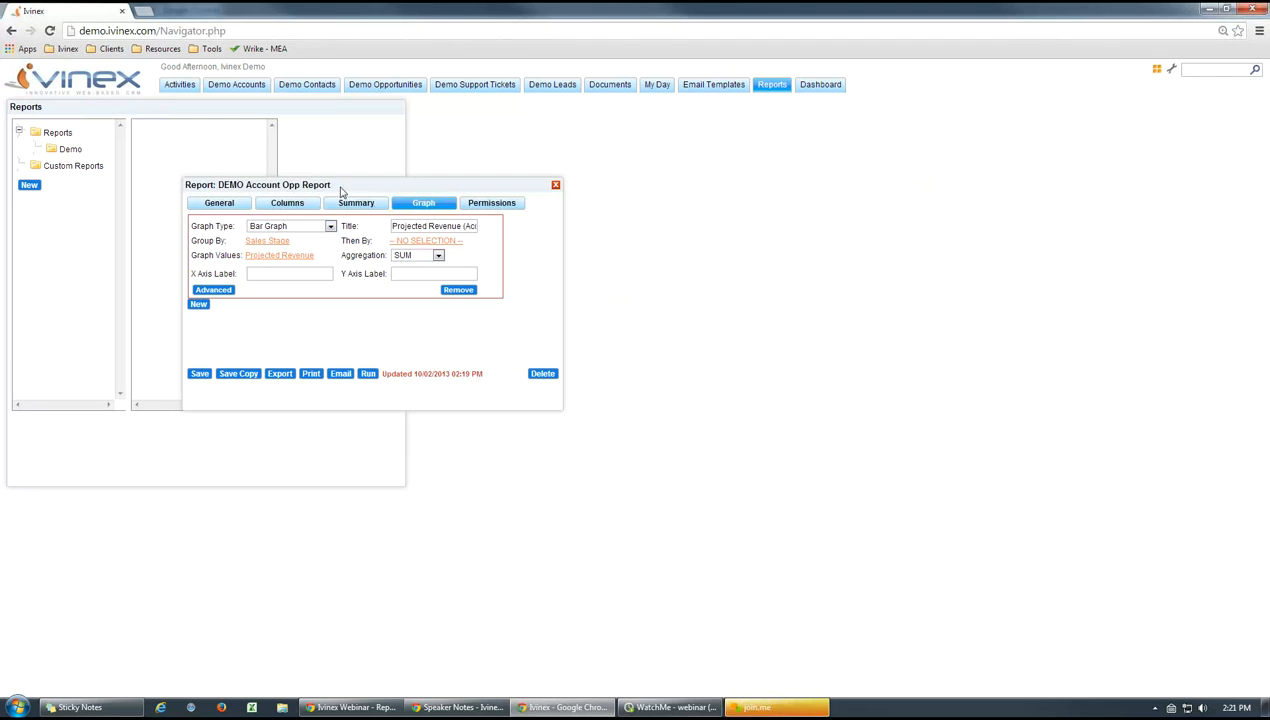
left_click_drag(340, 190, 405, 179)
left_click(282, 191)
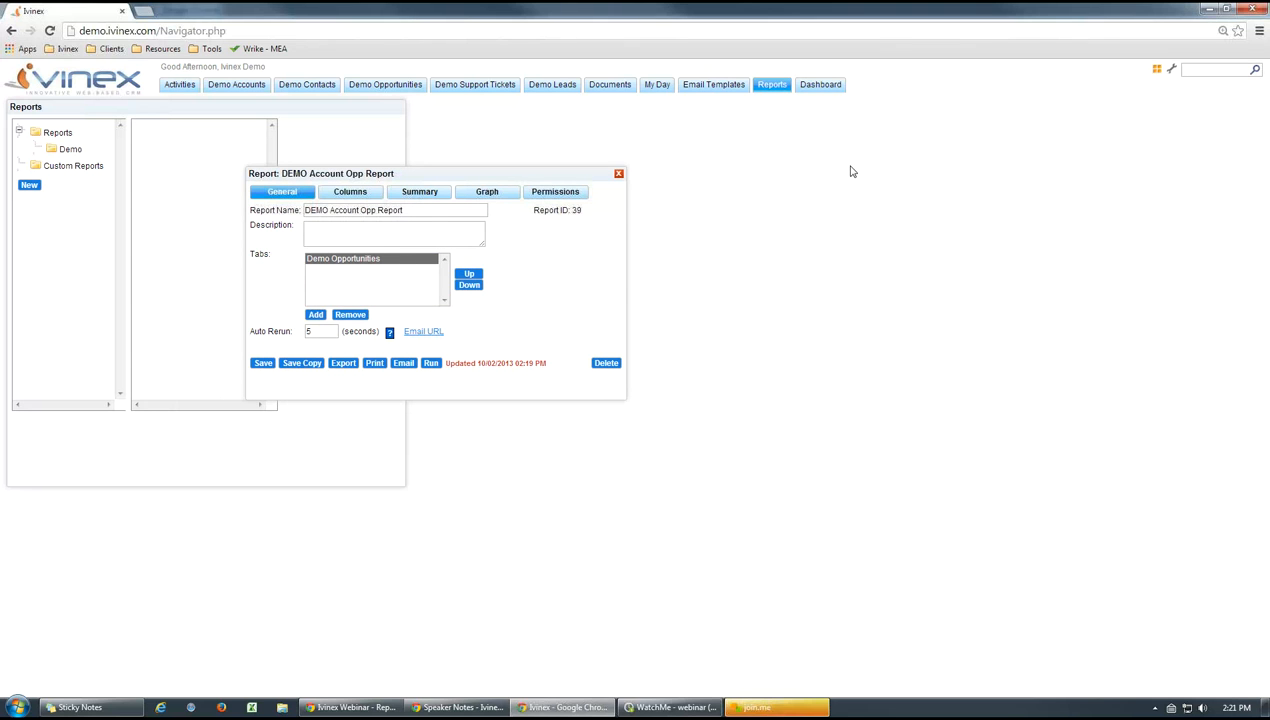
mouse_move(445, 176)
left_mouse_down()
mouse_move(425, 164)
mouse_move(420, 177)
left_mouse_up()
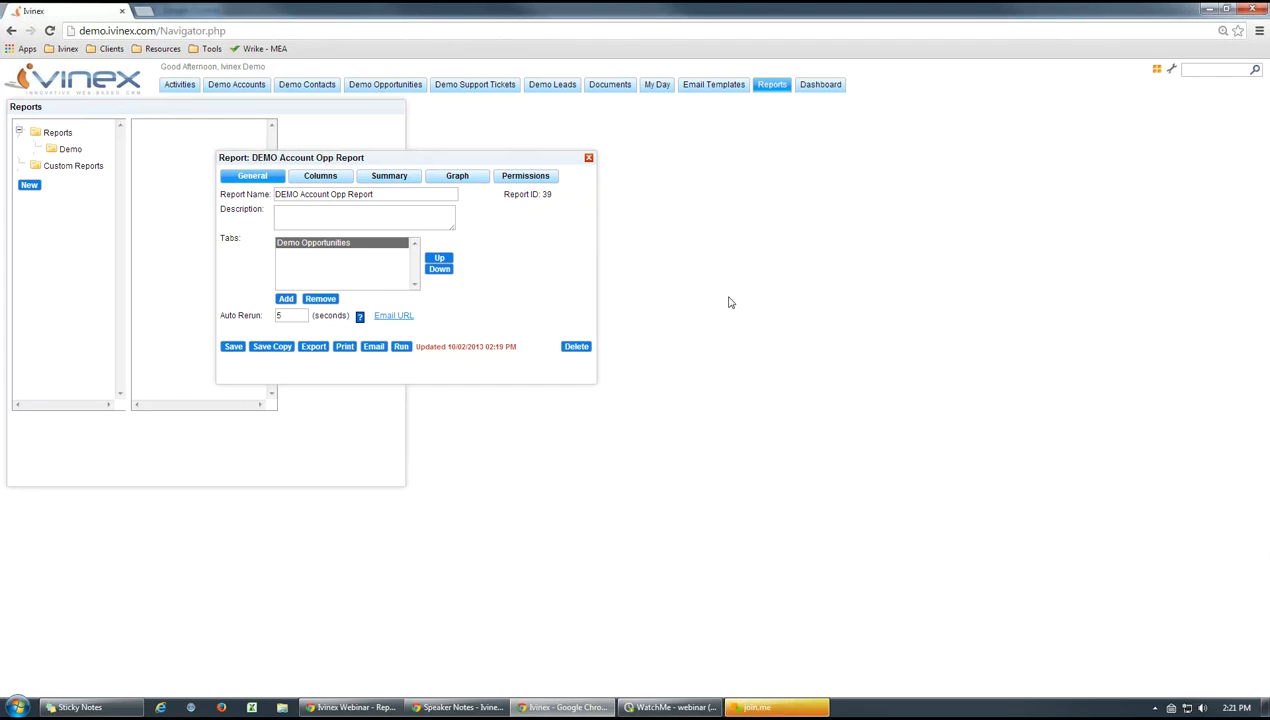
left_click(588, 157)
Go to the Dashboard and review the selectable items for Activity by Rep and DEMO Account Opp Report
left_click(813, 88)
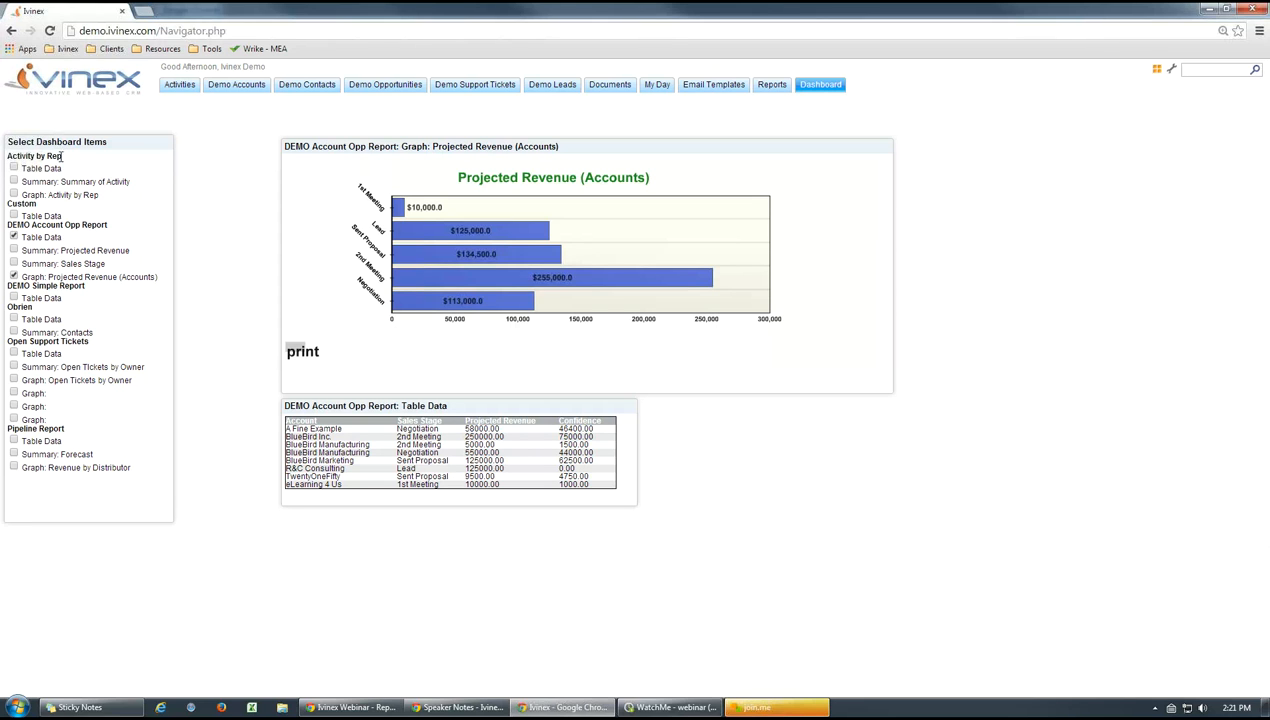
left_click_drag(62, 156, 8, 156)
left_click(80, 186)
left_click_drag(106, 227, 61, 226)
left_click(229, 335)
Align DEMO Account Opp Report's Table Data panel under the graph panel's right side and narrow the graph panel to match its width
left_click(13, 236)
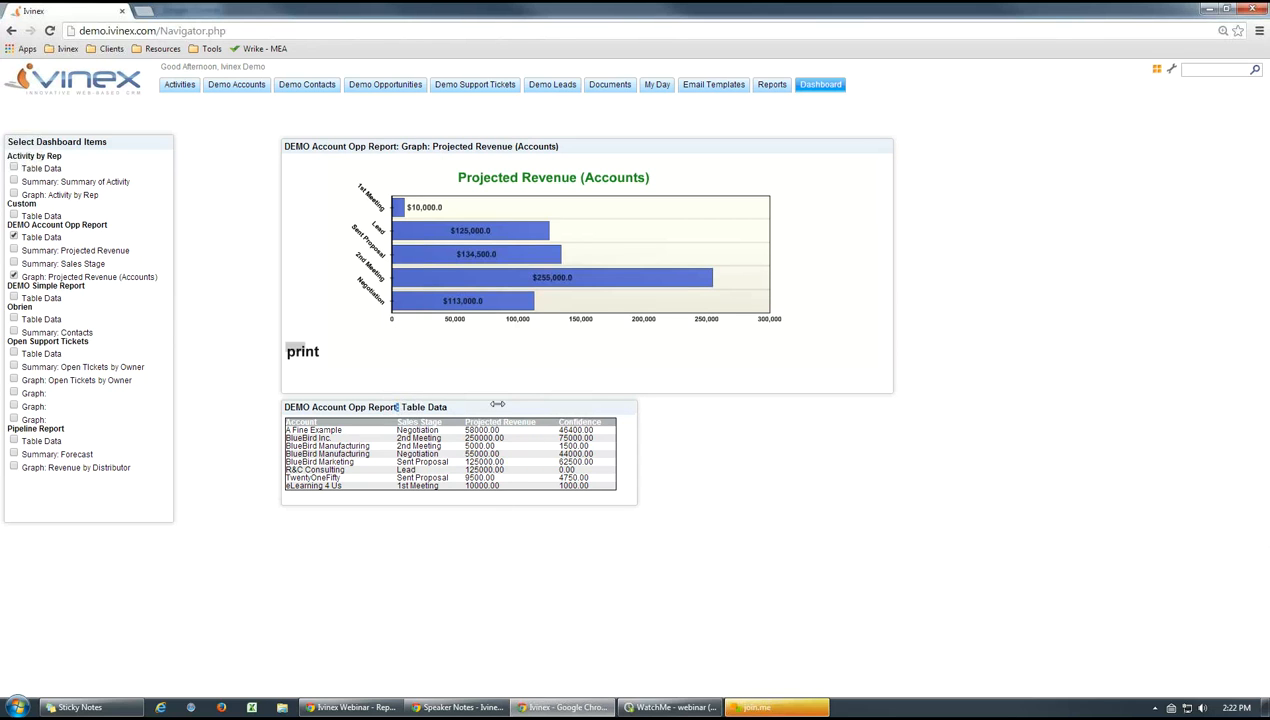
left_click_drag(466, 407, 829, 420)
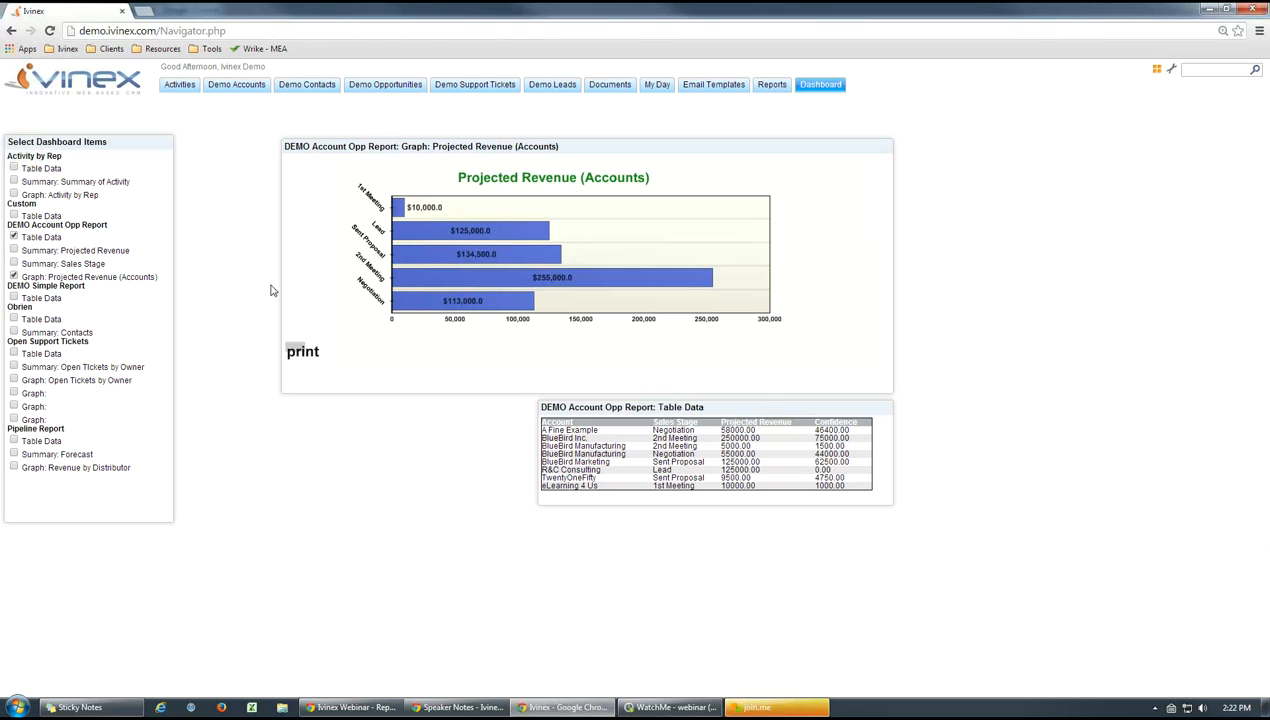
left_click_drag(305, 288, 540, 311)
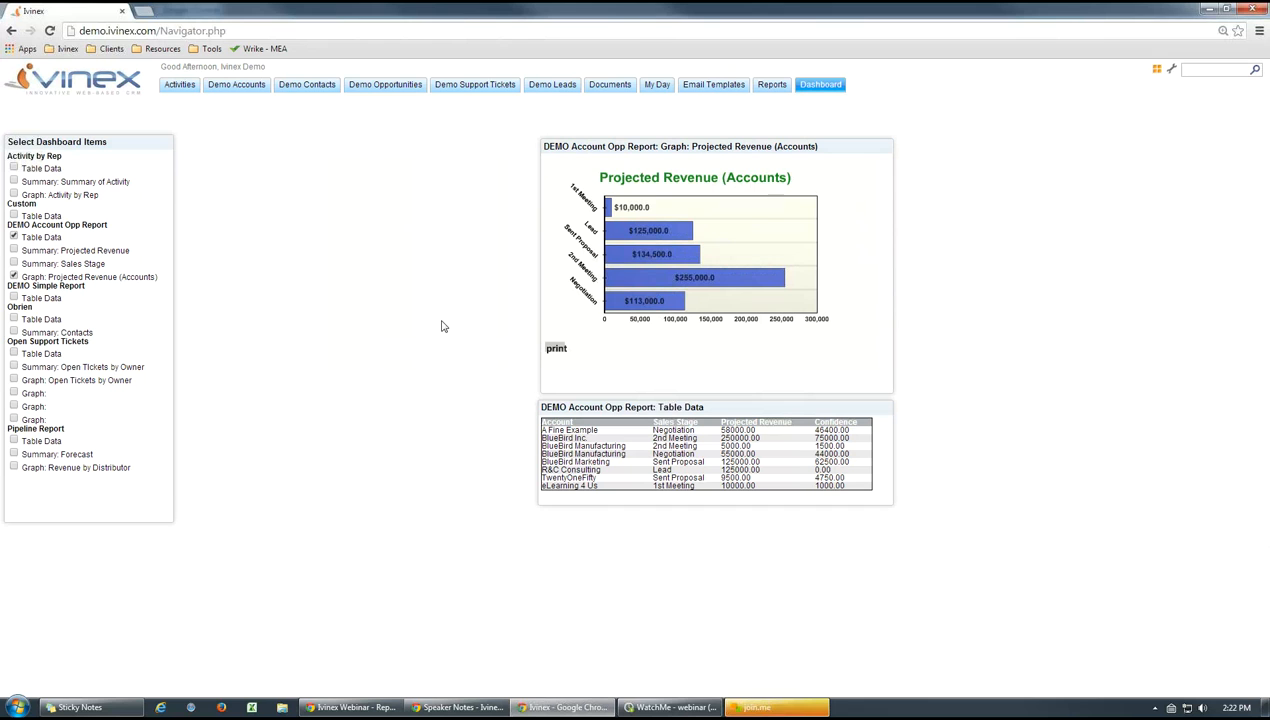
Reload the Dashboard, add DEMO Account Opp Report's Projected Revenue and Sales Stage summaries, and place the Projected Revenue summary above the Sales Stage one
left_click(774, 88)
left_click(815, 88)
left_click(14, 251)
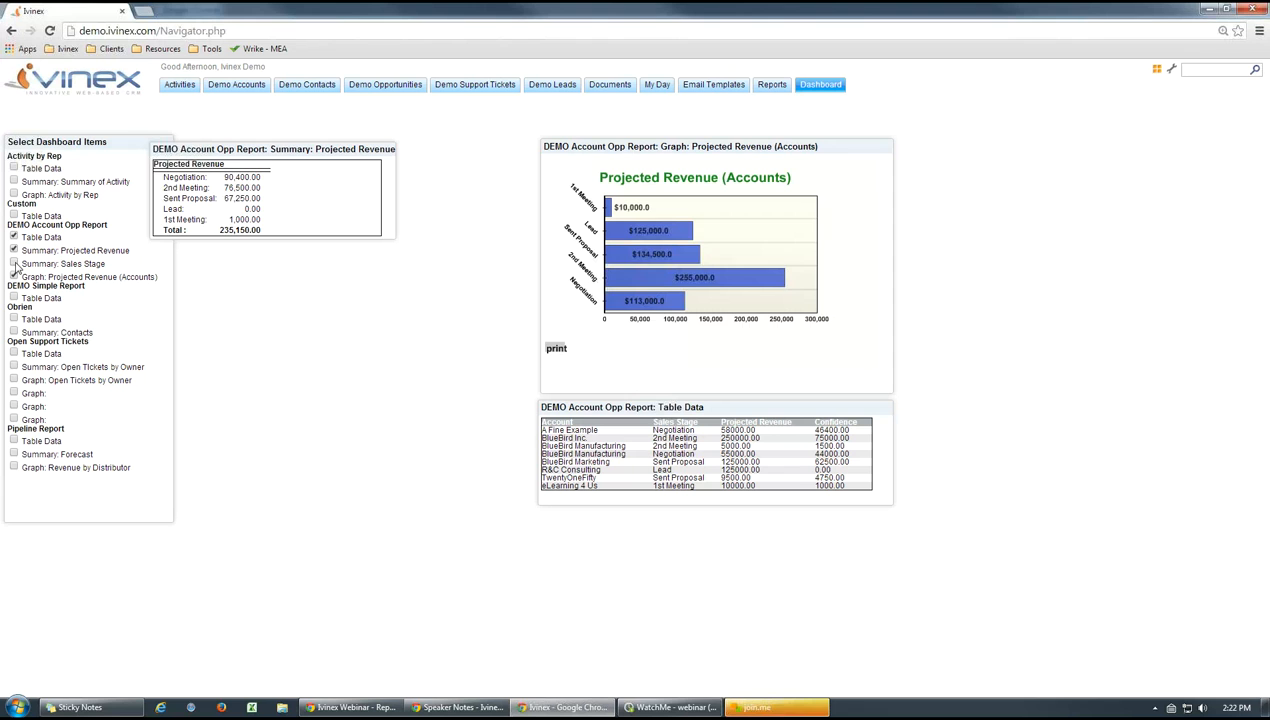
left_click(14, 264)
left_click_drag(283, 150, 417, 371)
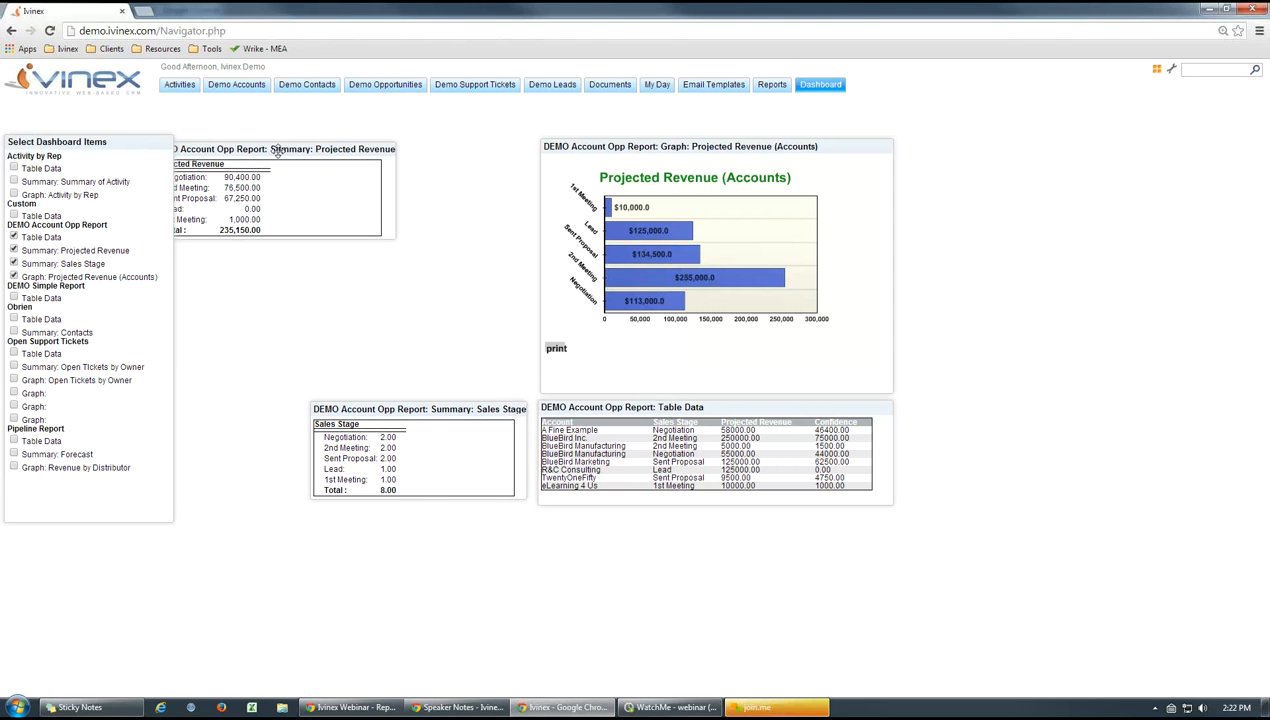
left_click_drag(277, 150, 412, 302)
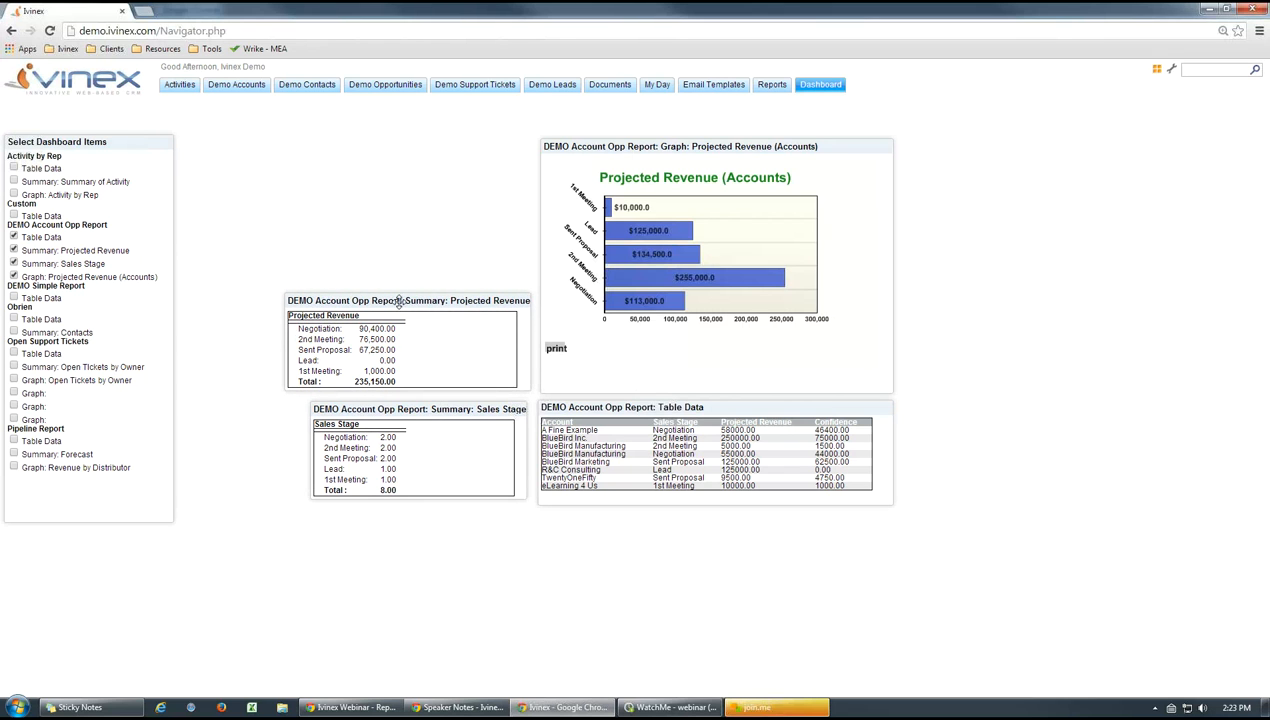
mouse_move(396, 302)
left_mouse_down()
mouse_move(334, 216)
mouse_move(409, 313)
mouse_move(397, 303)
left_mouse_up()
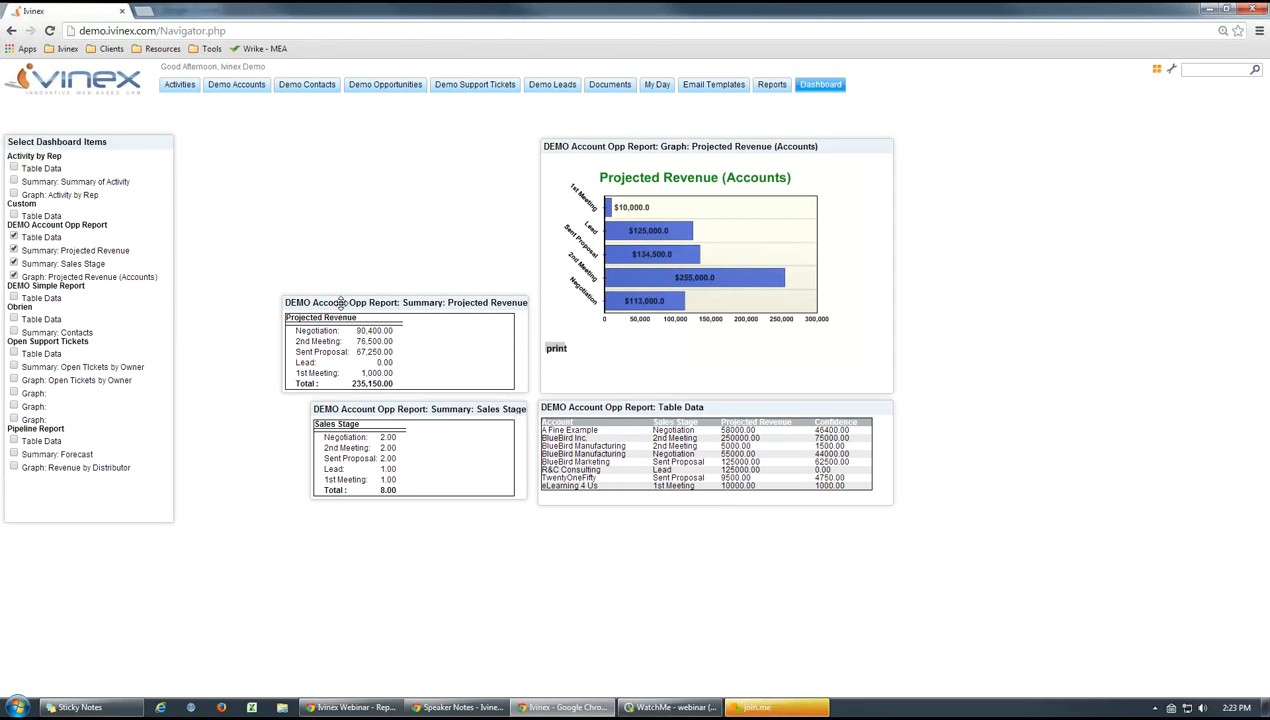
Remove the Projected Revenue and Sales Stage summaries from the dashboard and reload it
left_click(13, 250)
left_click(13, 263)
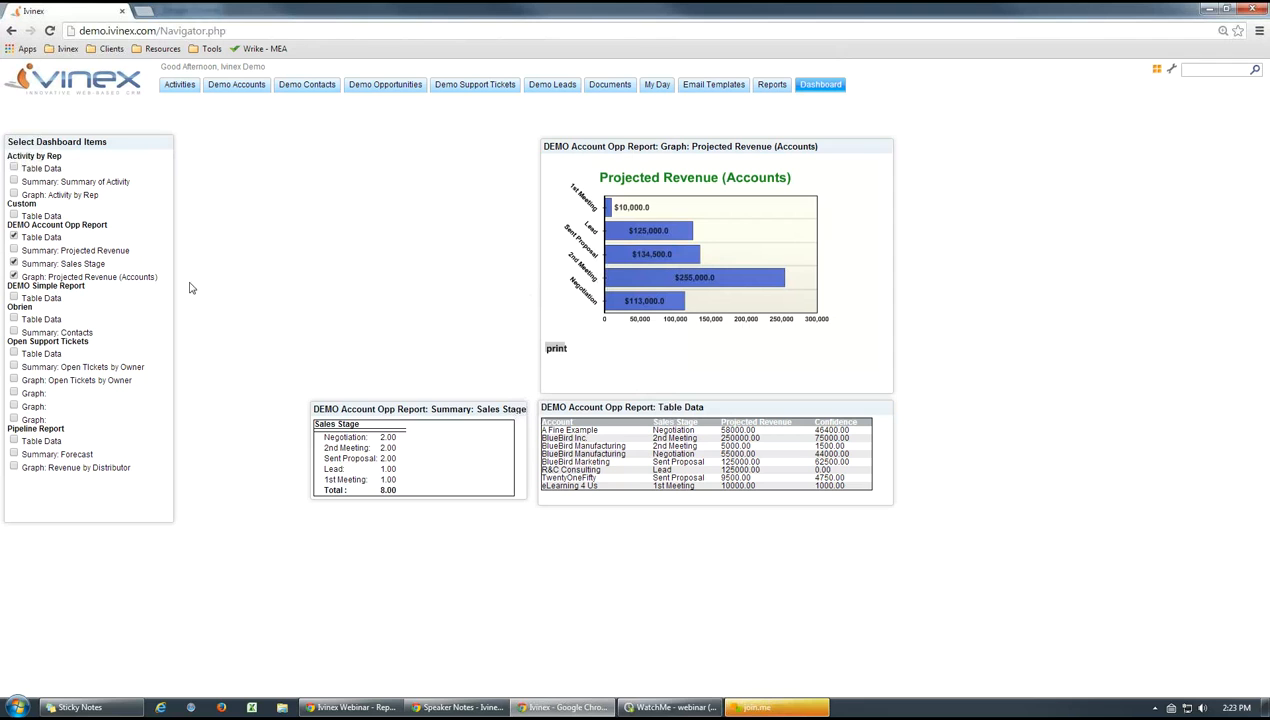
left_click(818, 86)
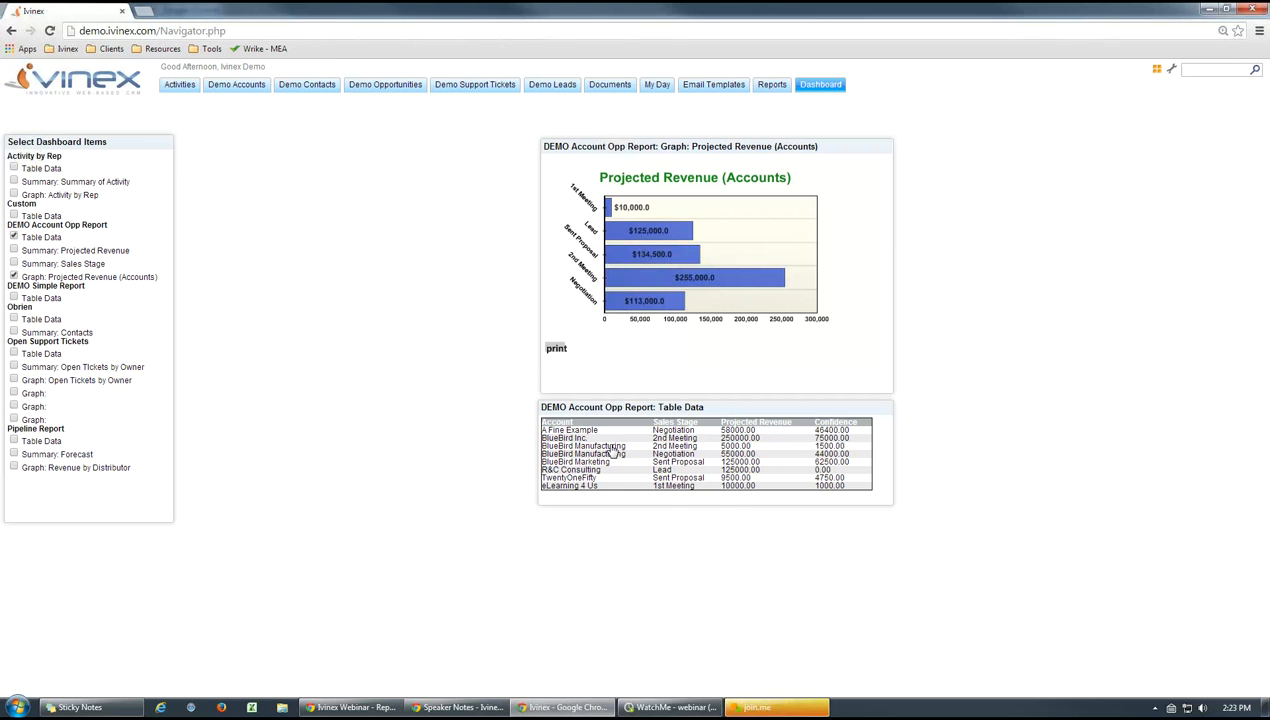
Open BlueBird Manufacturing's 2nd Meeting opportunity from the Table Data panel, check its projected revenue beside the graph, and close it unchanged
left_click(611, 447)
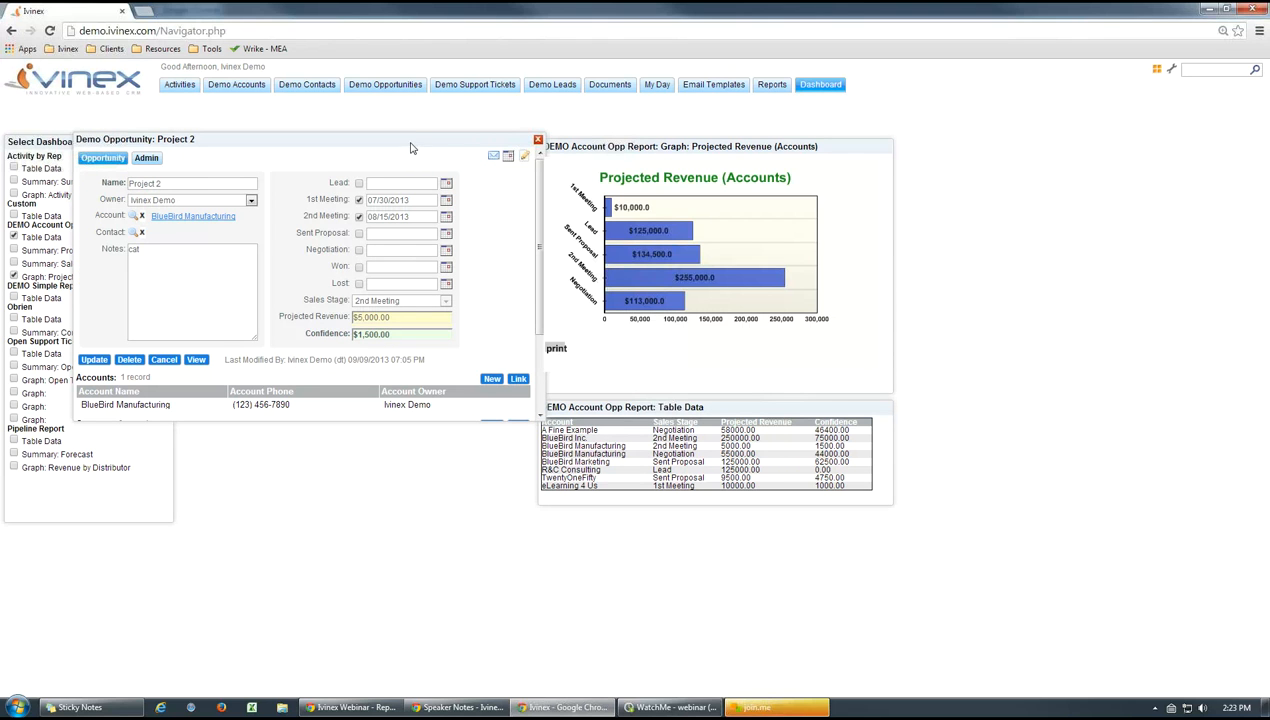
left_click_drag(407, 144, 389, 157)
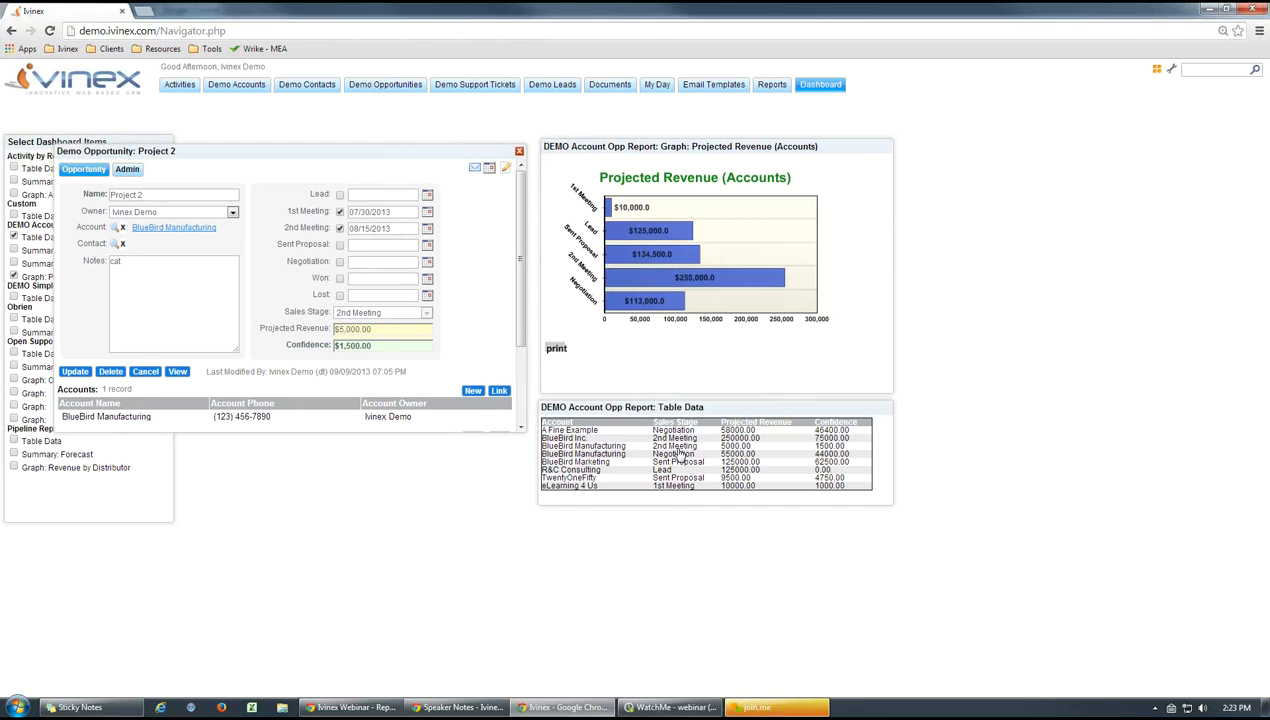
left_click(363, 328)
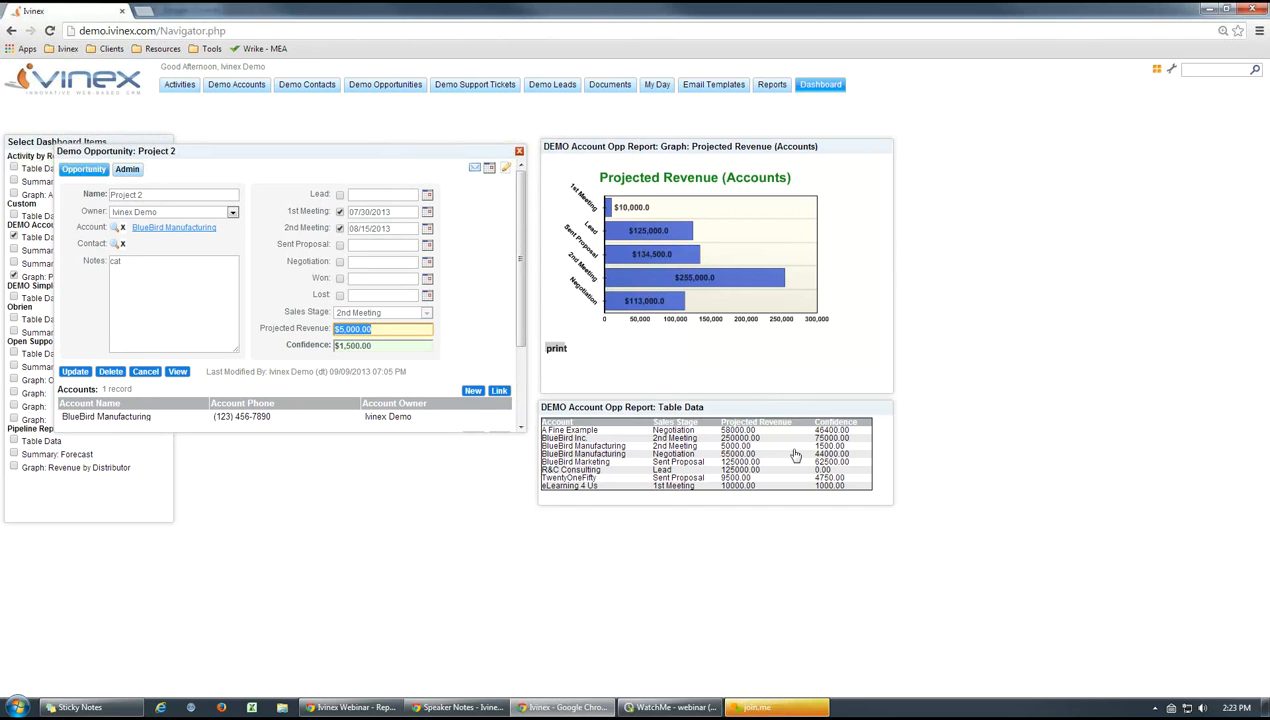
left_click(480, 311)
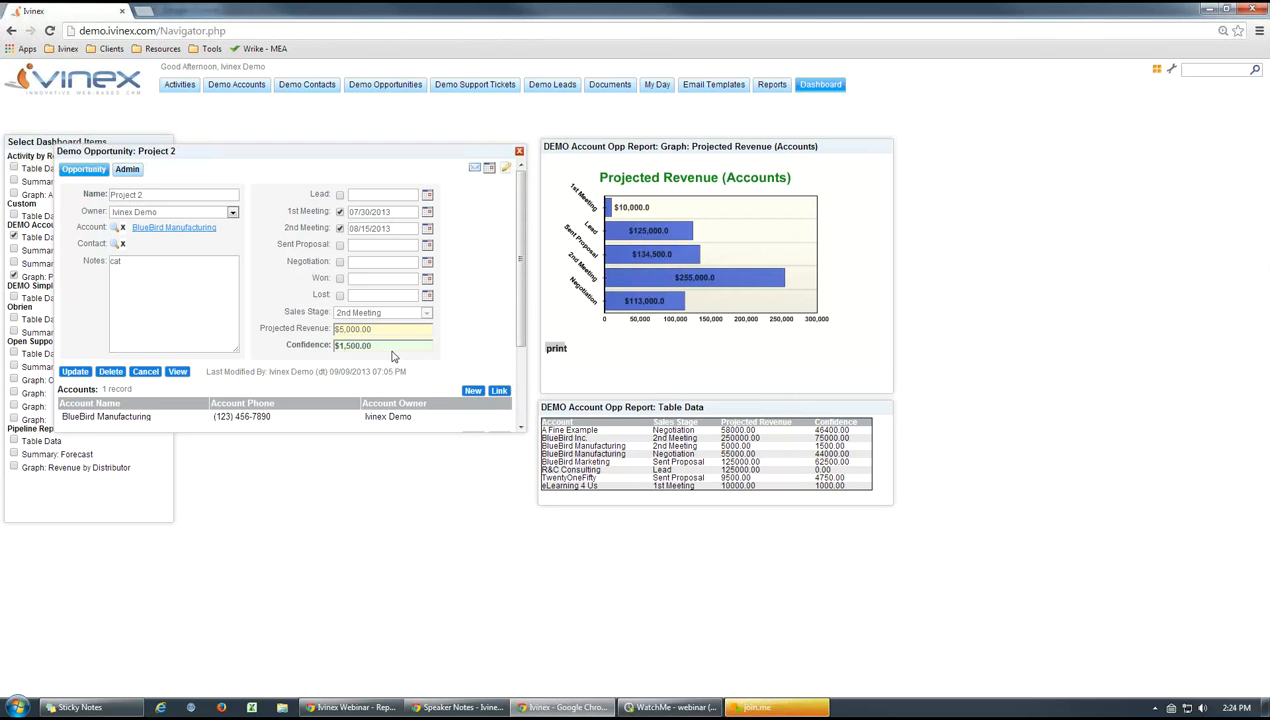
left_click(519, 153)
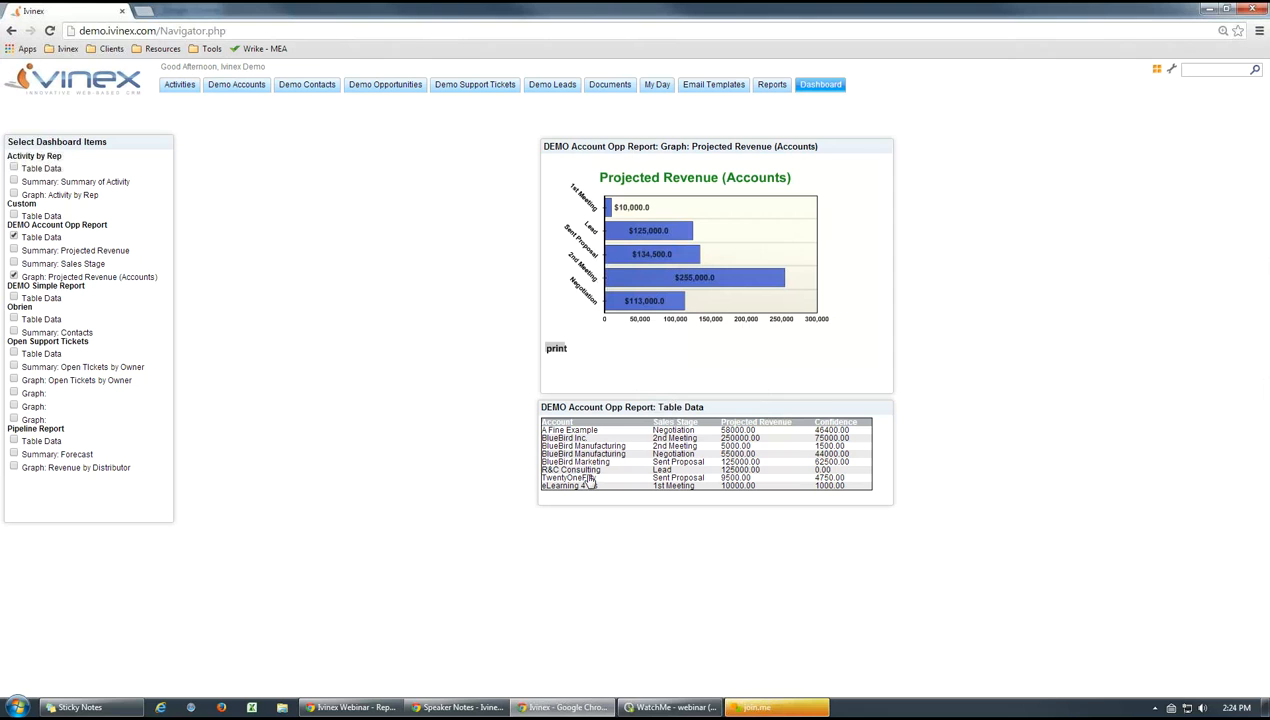
Open BlueBird Marketing's opportunity from the Table Data panel, view it beside the graph, and close it
left_click(829, 468)
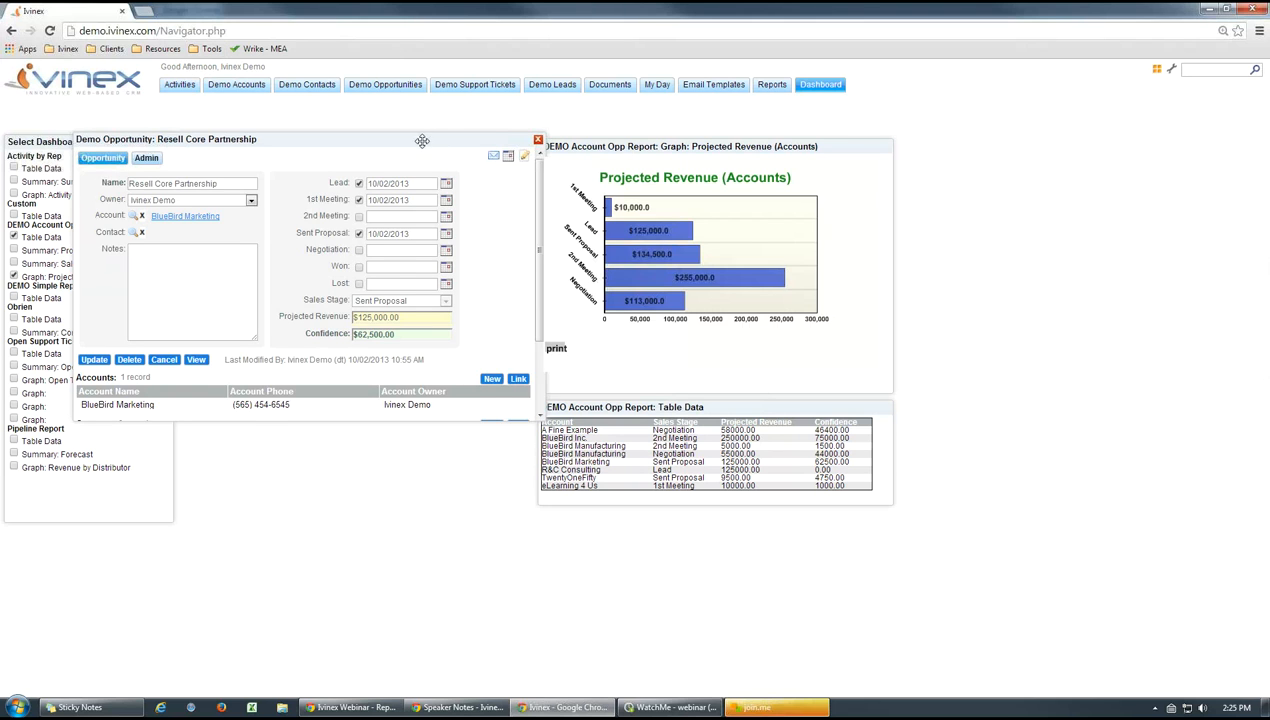
left_click_drag(424, 141, 402, 145)
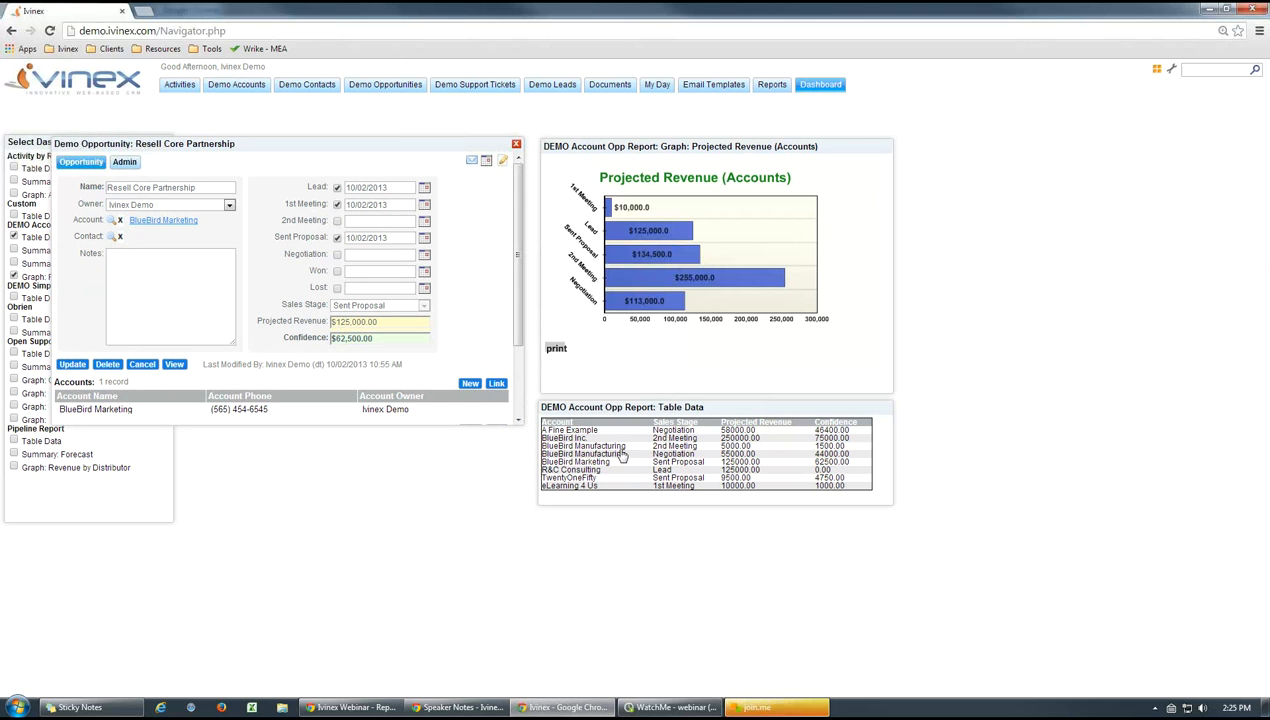
left_click(516, 146)
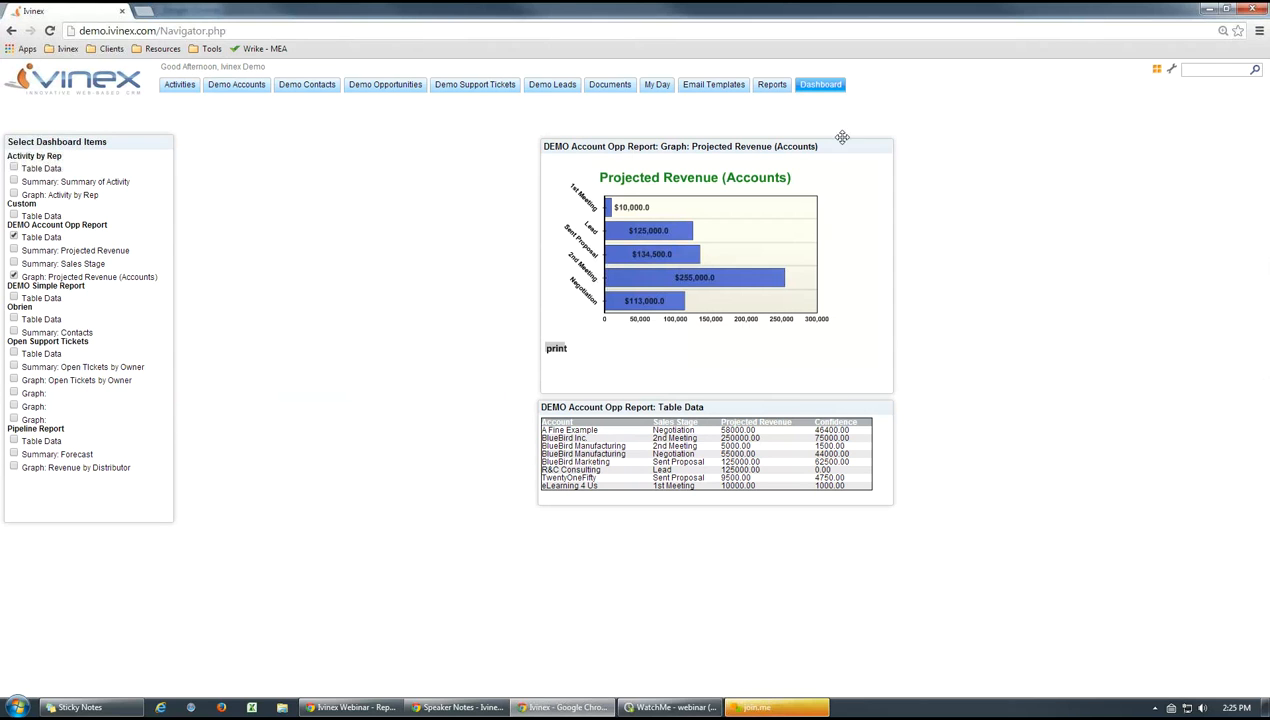
Open the Demo folder in Reports, and switch to the Ivinex Webinar presentation to show the slide "What can I do with my reports?"
left_click(771, 86)
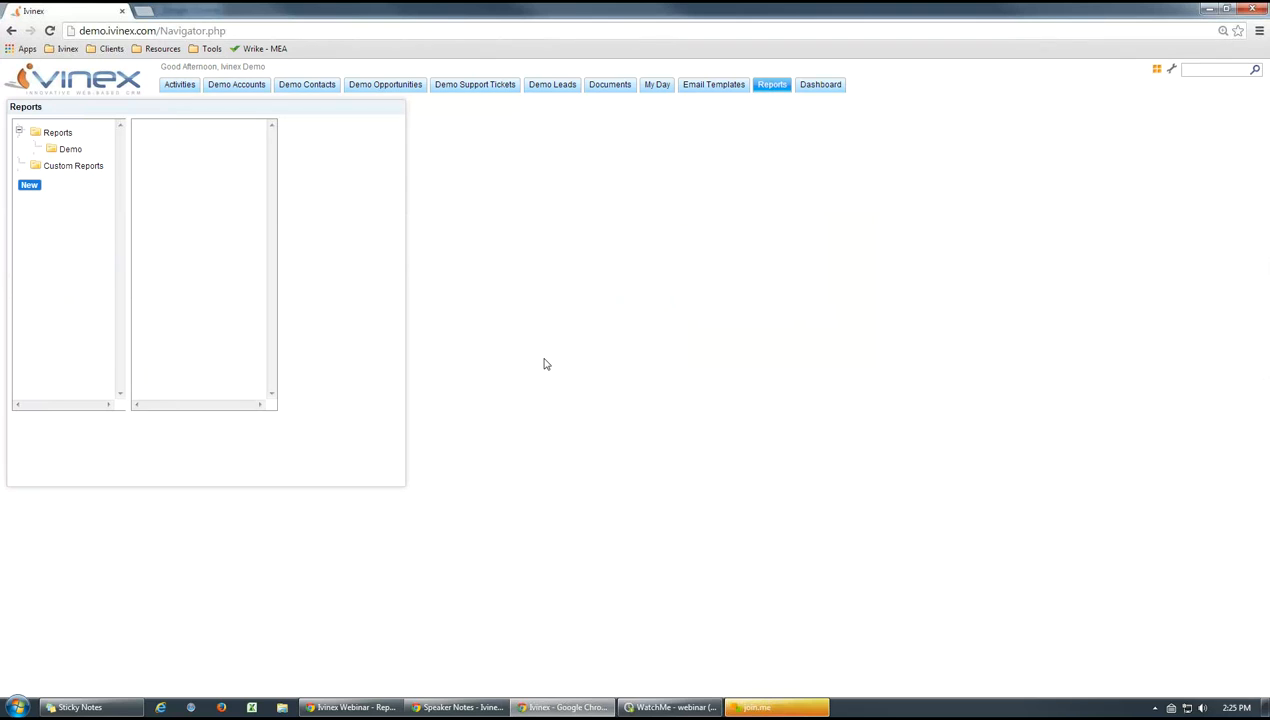
left_click(72, 150)
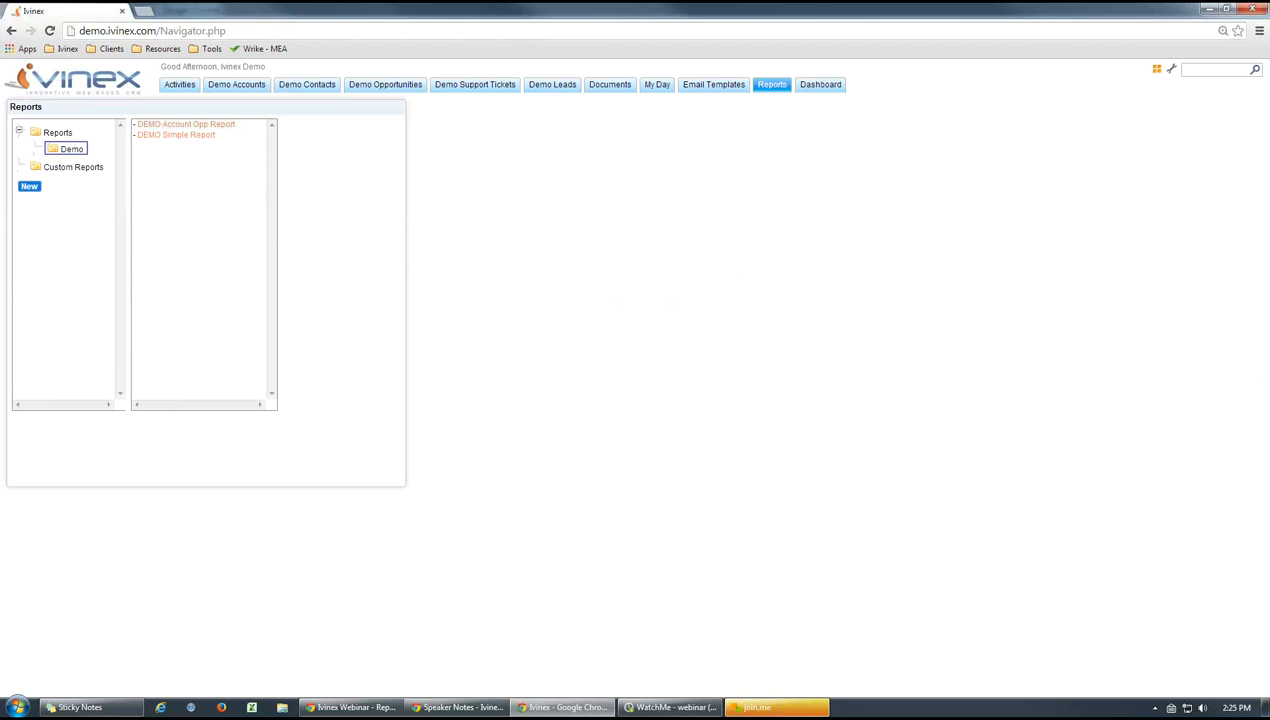
left_click(385, 707)
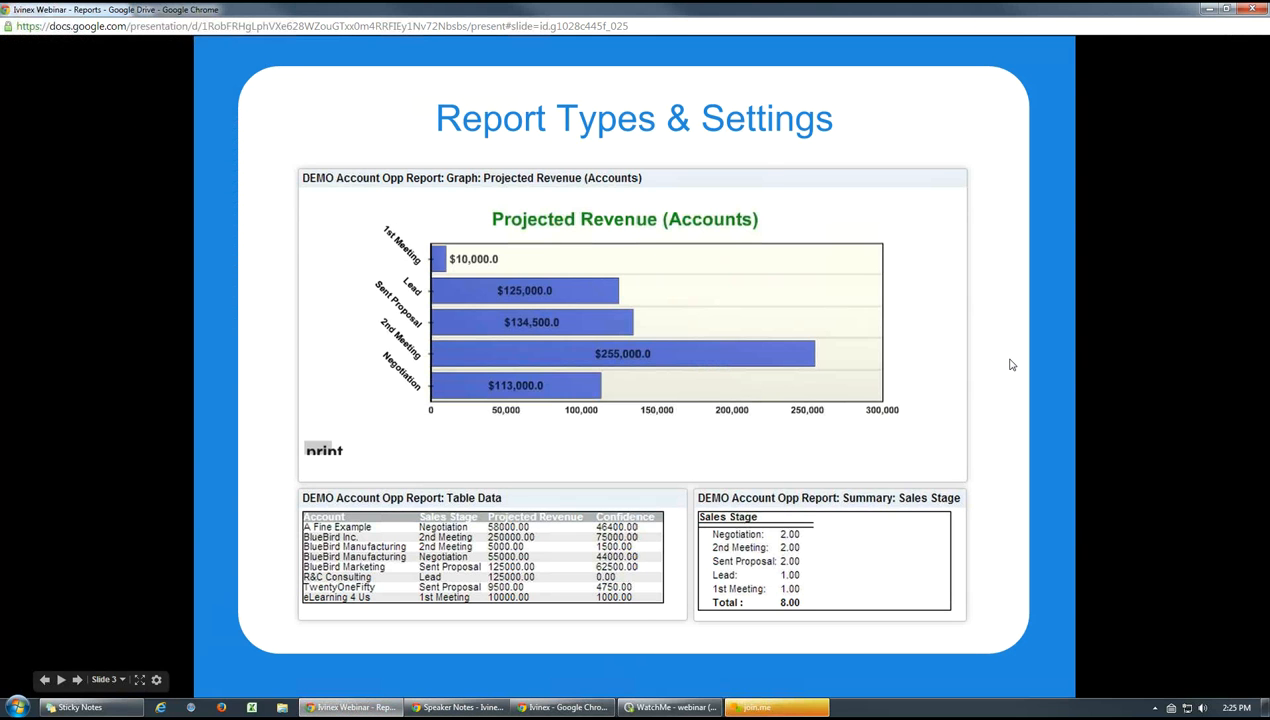
key("Right")
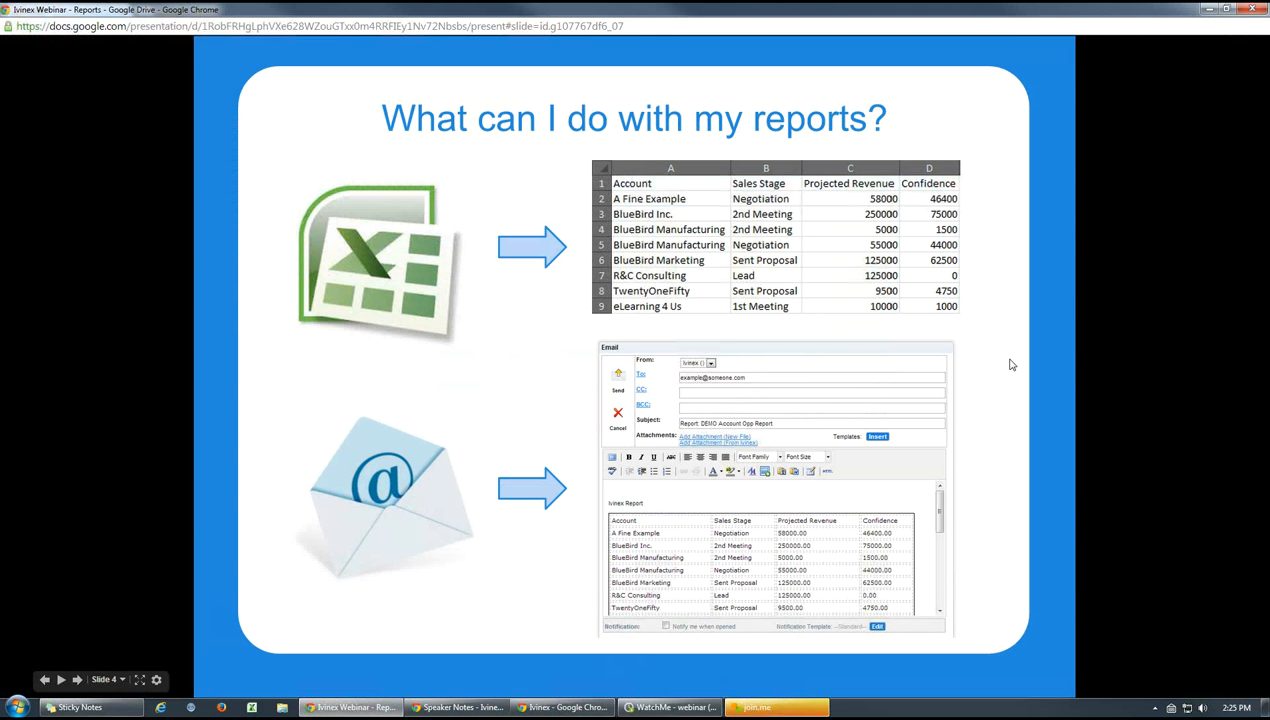
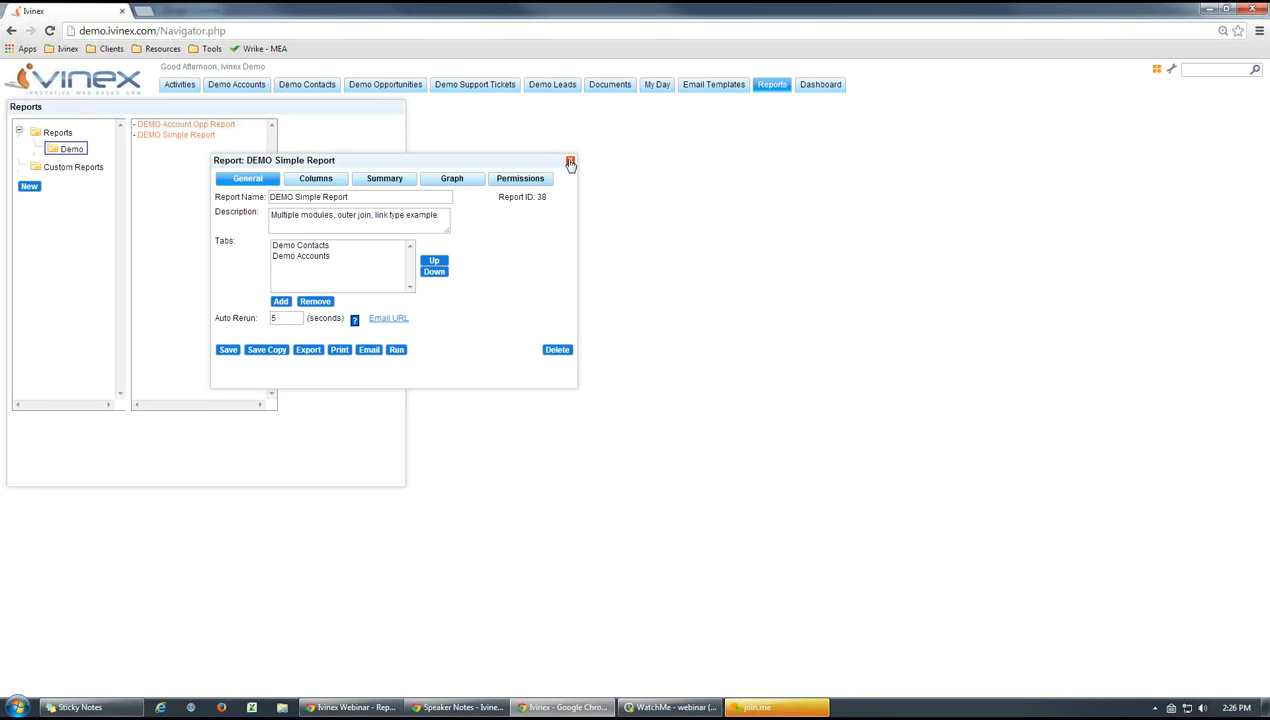
Generate an email draft containing DEMO Simple Report's URL, highlight the link beside the report window, and close the draft unsent
left_click(389, 319)
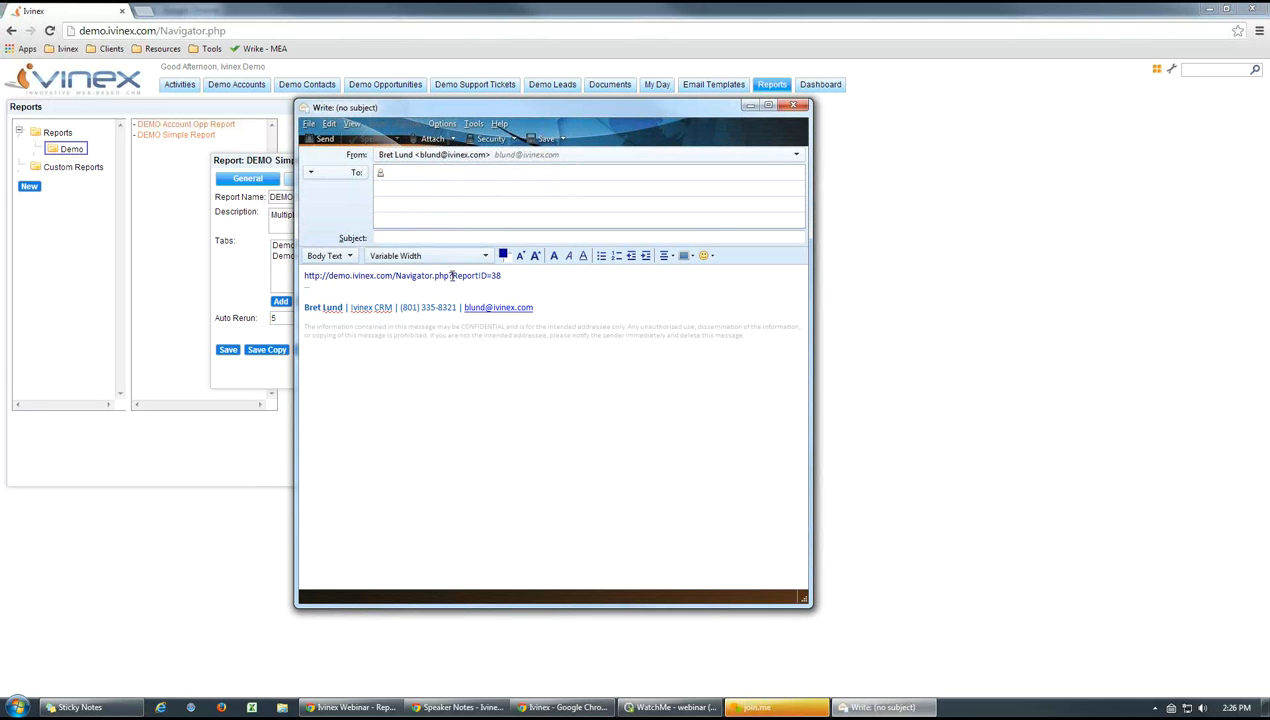
left_click_drag(517, 280, 302, 278)
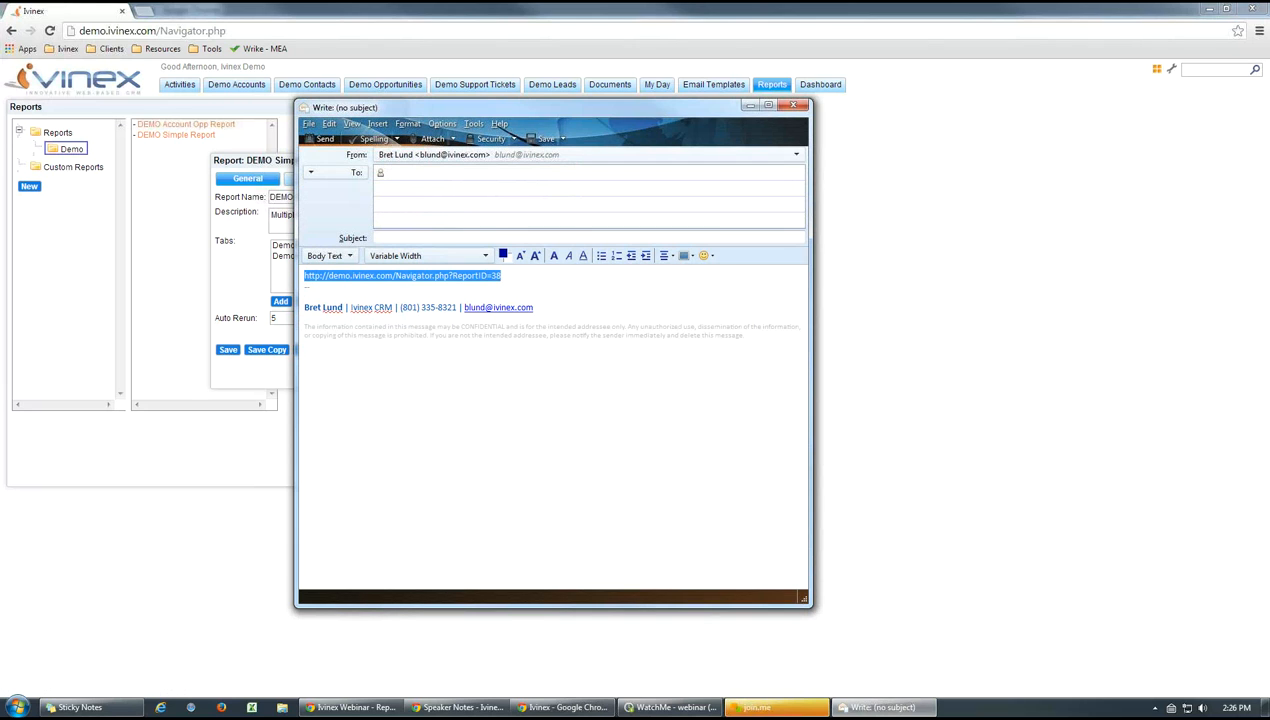
left_click(591, 438)
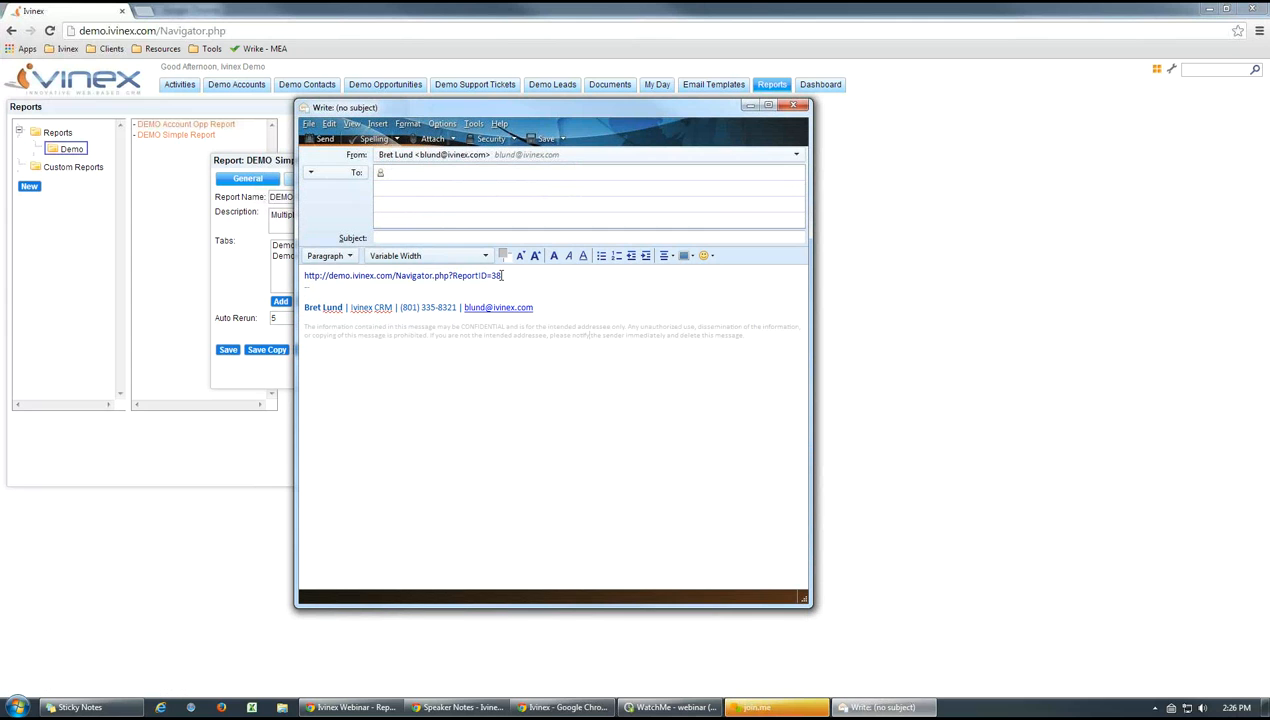
left_click_drag(501, 276, 304, 276)
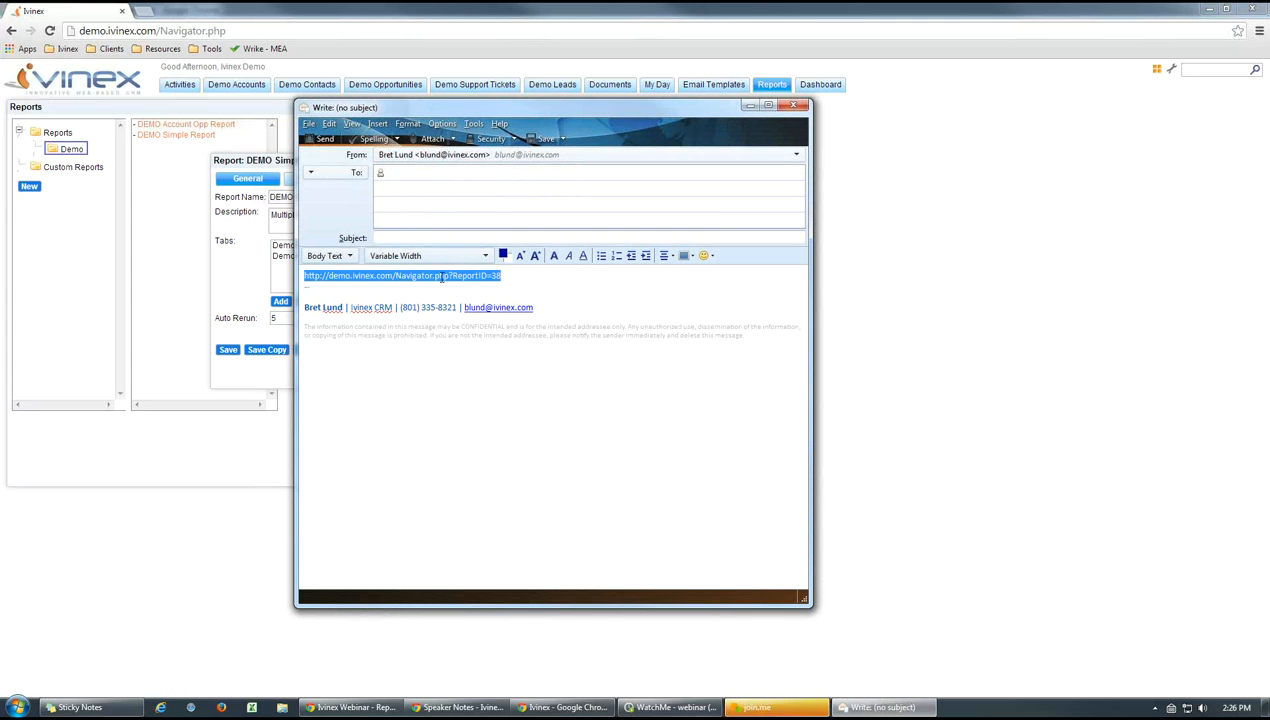
left_click_drag(540, 114, 782, 125)
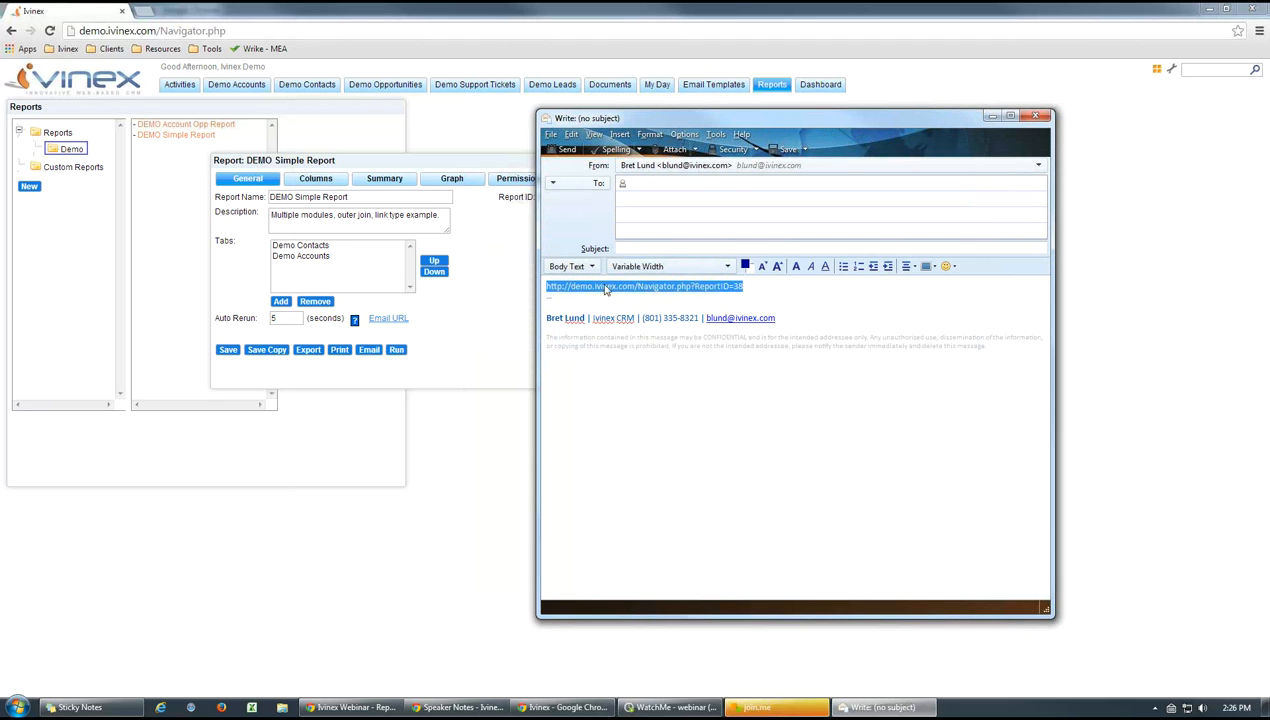
left_click(745, 289)
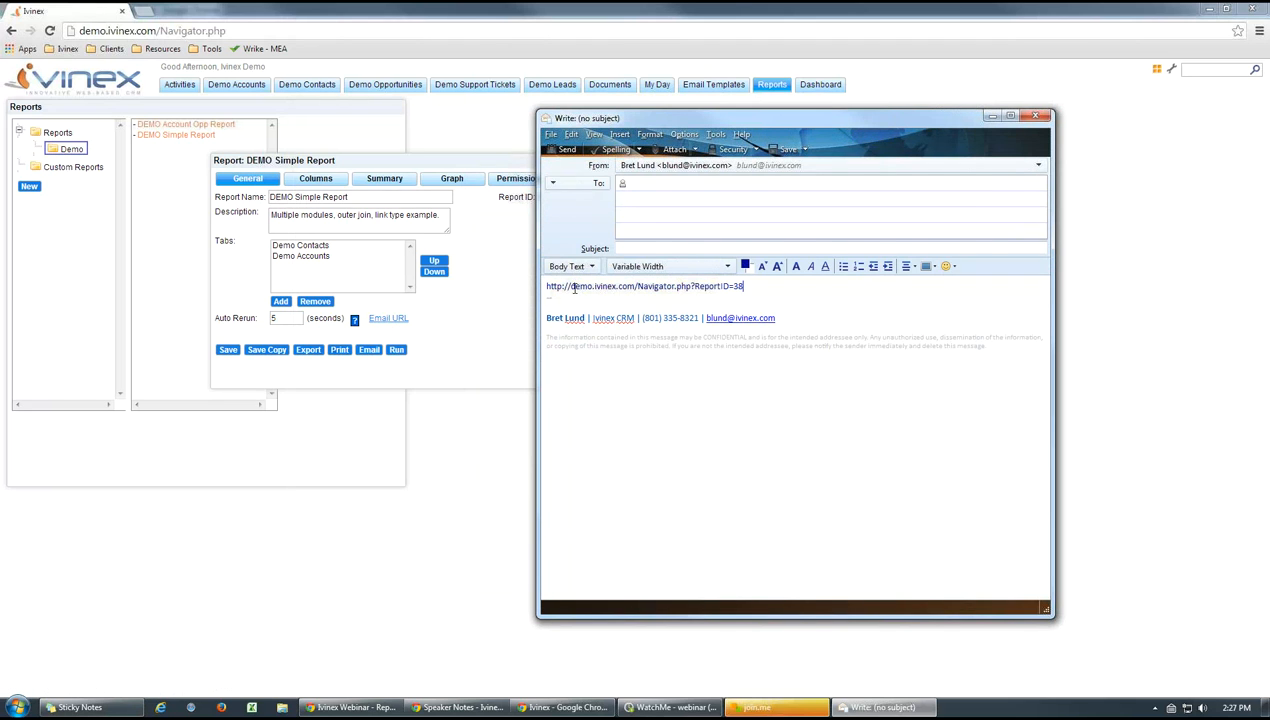
left_click(1034, 117)
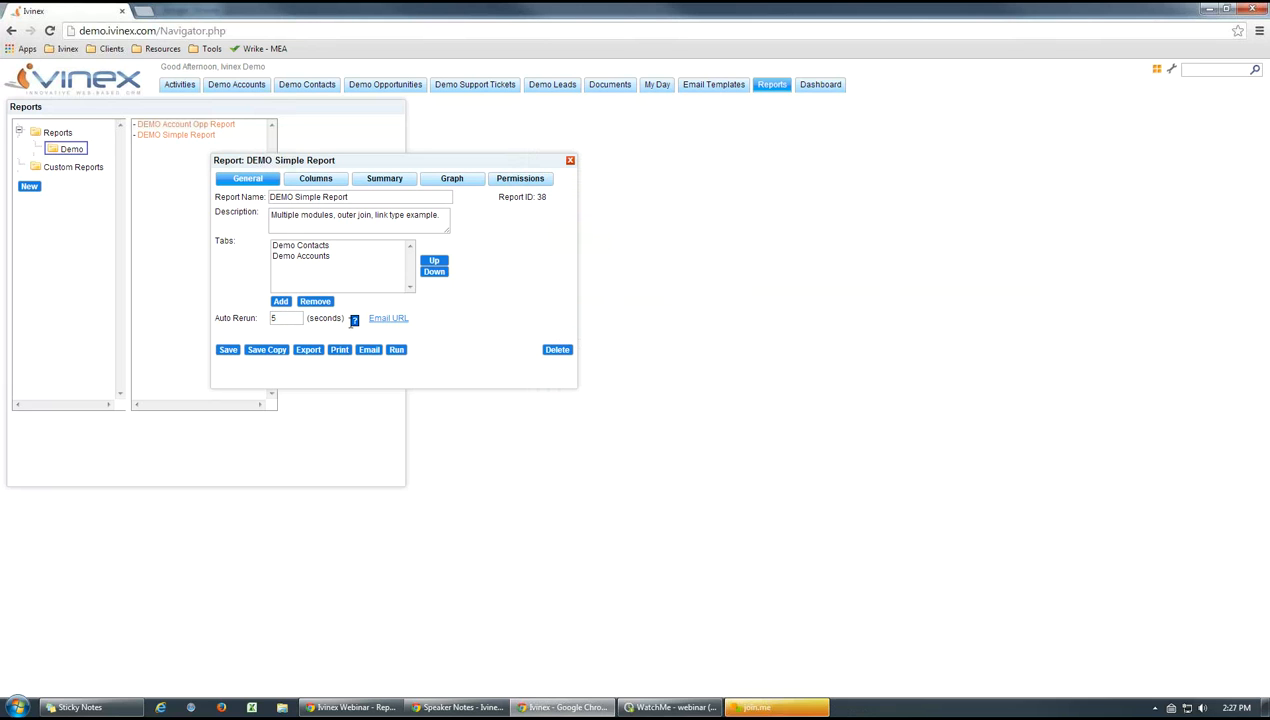
Review DEMO Simple Report's Auto Rerun help, enter 5 seconds as the interval, and close the report without saving
mouse_move(355, 323)
left_click(272, 318)
type("5")
left_click_drag(367, 163, 402, 161)
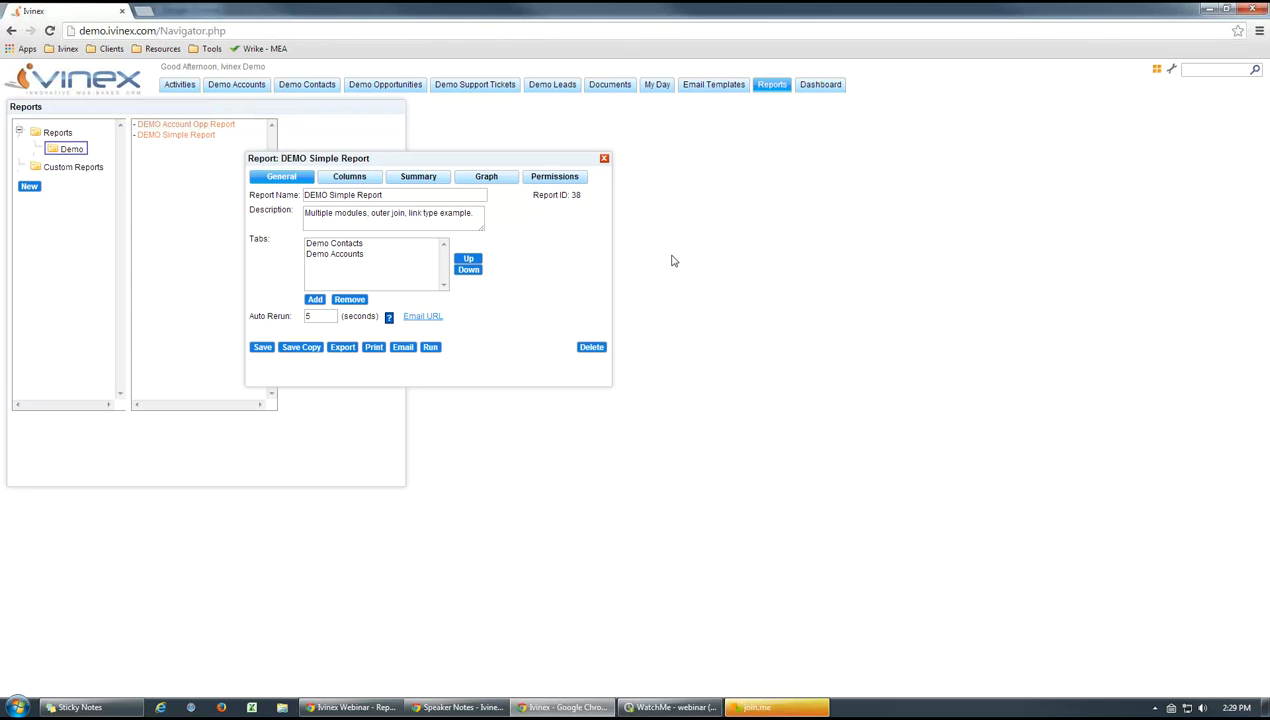
left_click(604, 160)
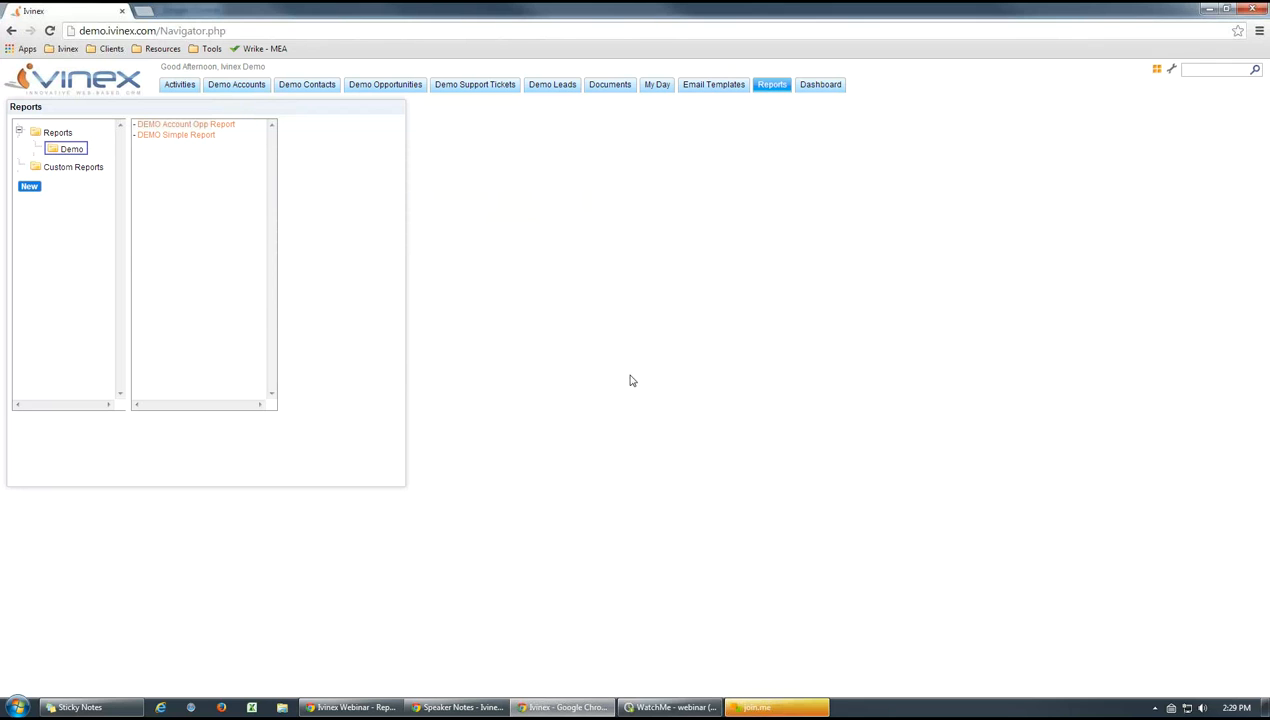
Reduce the Reports panel's width and height to trim the empty space around its lists
left_click_drag(404, 368, 369, 367)
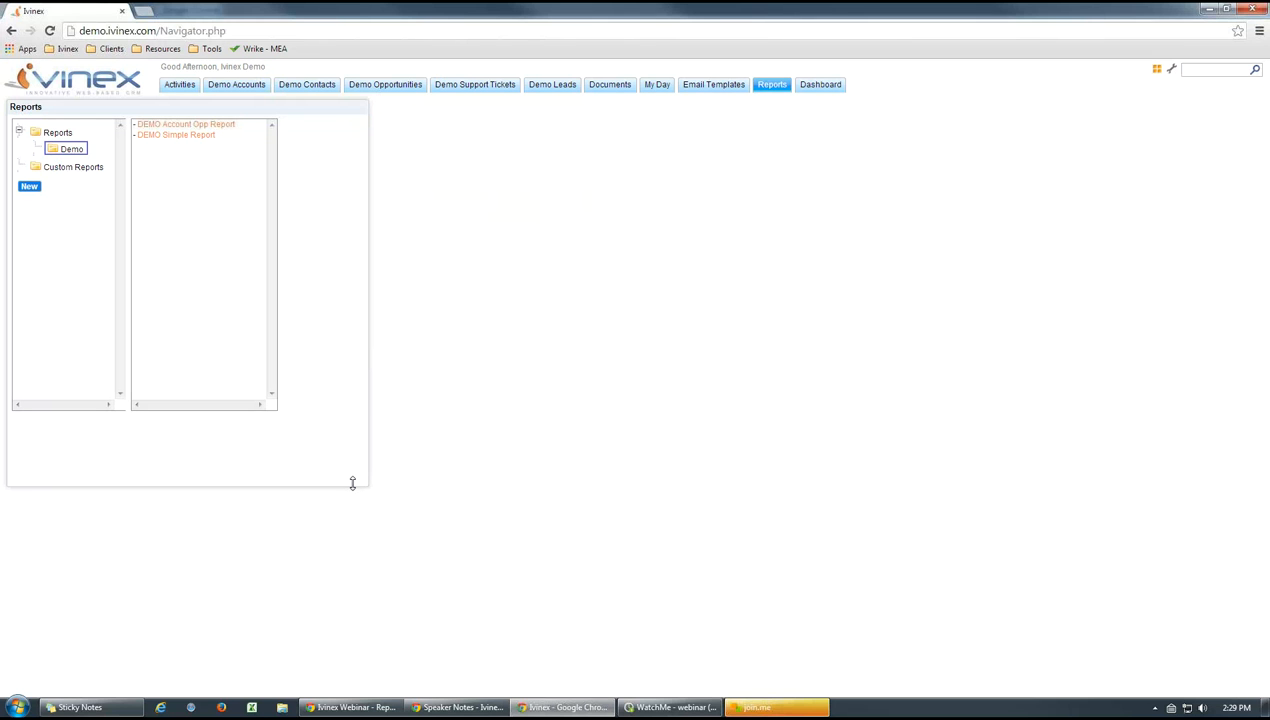
left_click_drag(352, 484, 352, 452)
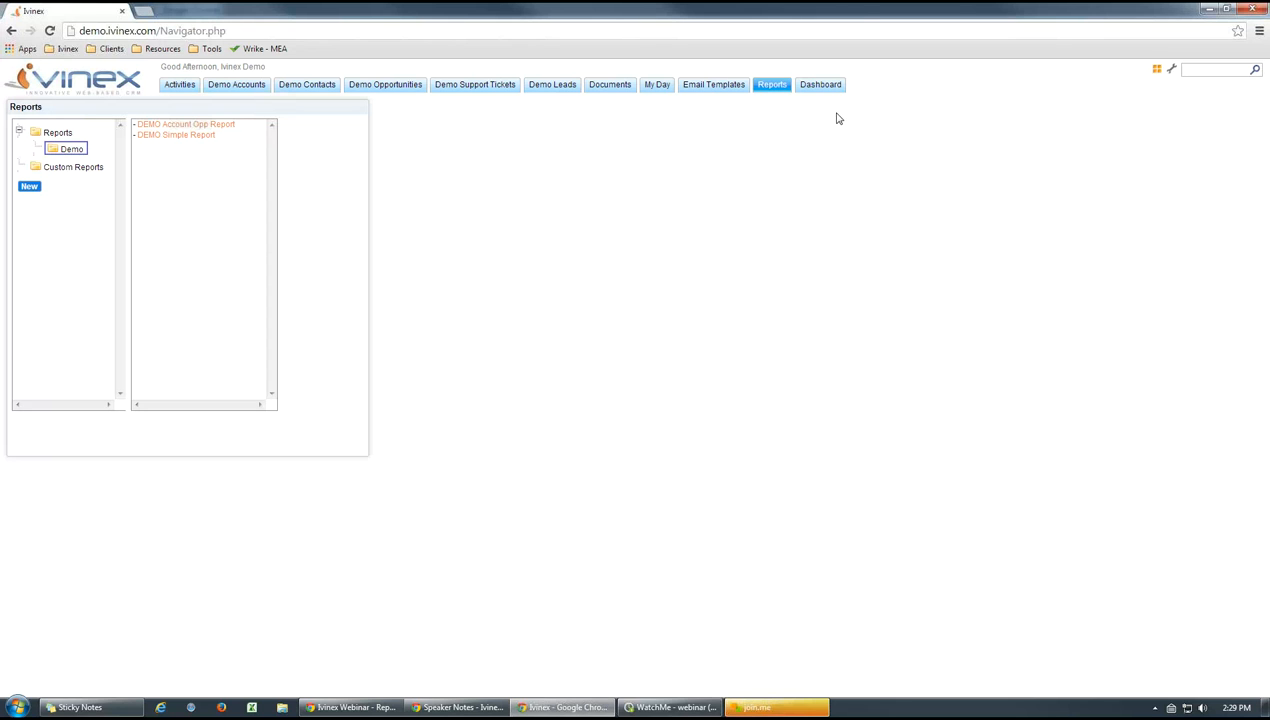
View the dashboard, and reopen DEMO Simple Report from the Demo folder to check its Auto Rerun setting before closing it
left_click(812, 89)
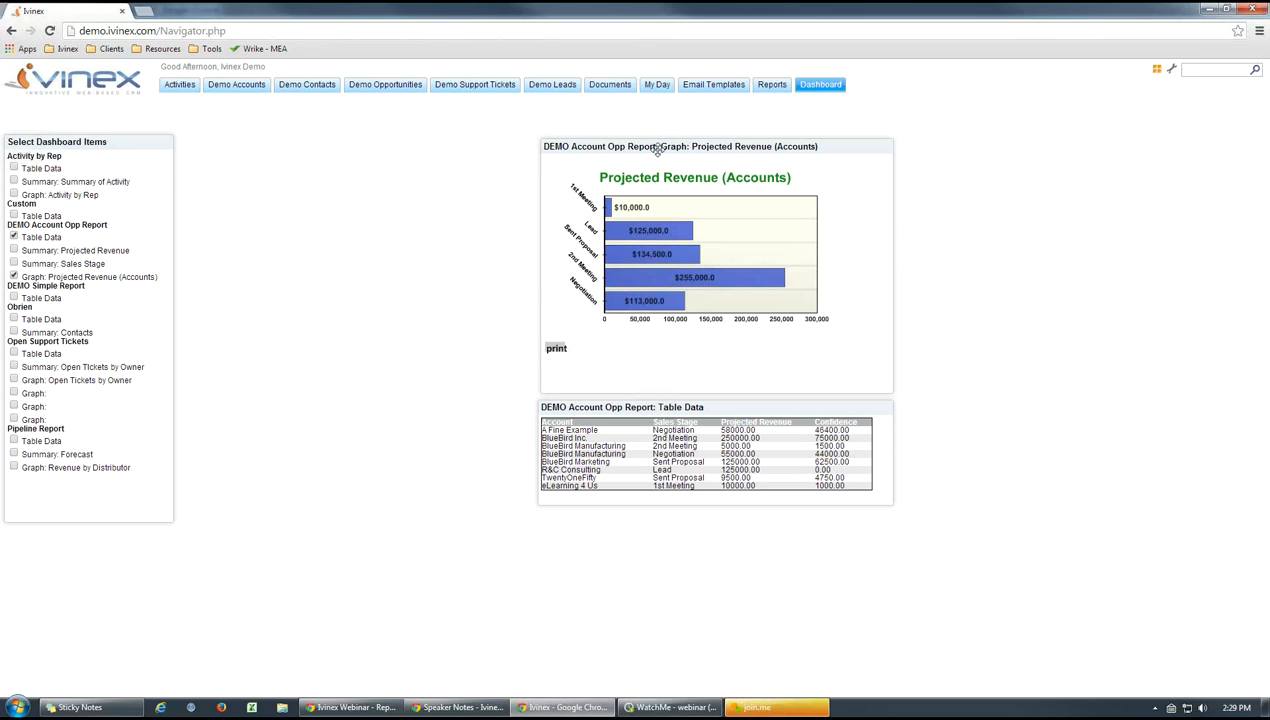
left_click(771, 88)
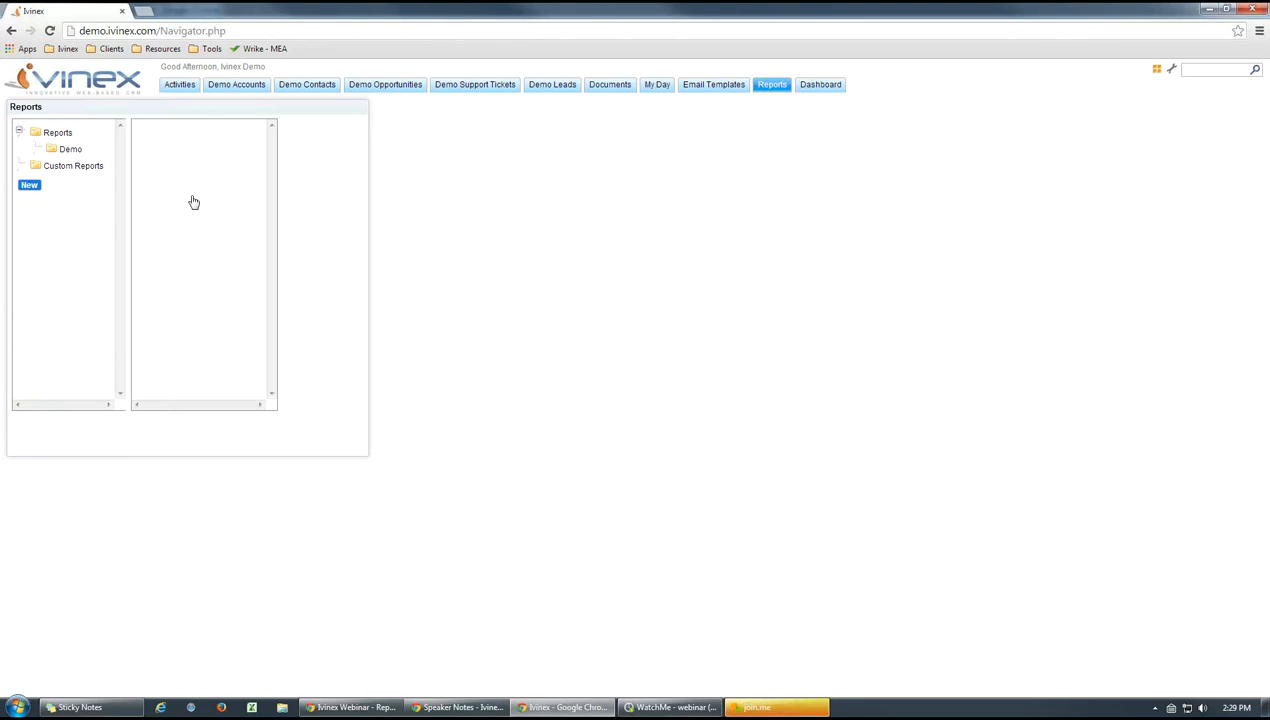
left_click(68, 151)
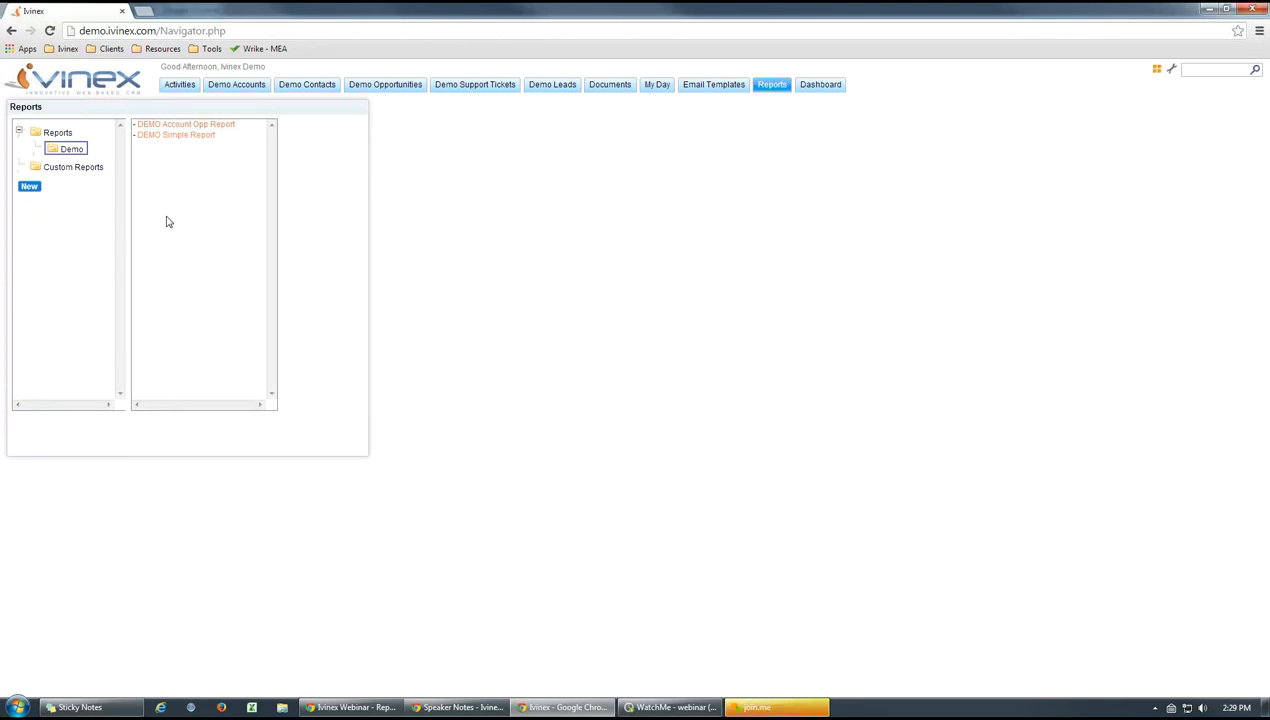
left_click(176, 135)
mouse_move(389, 326)
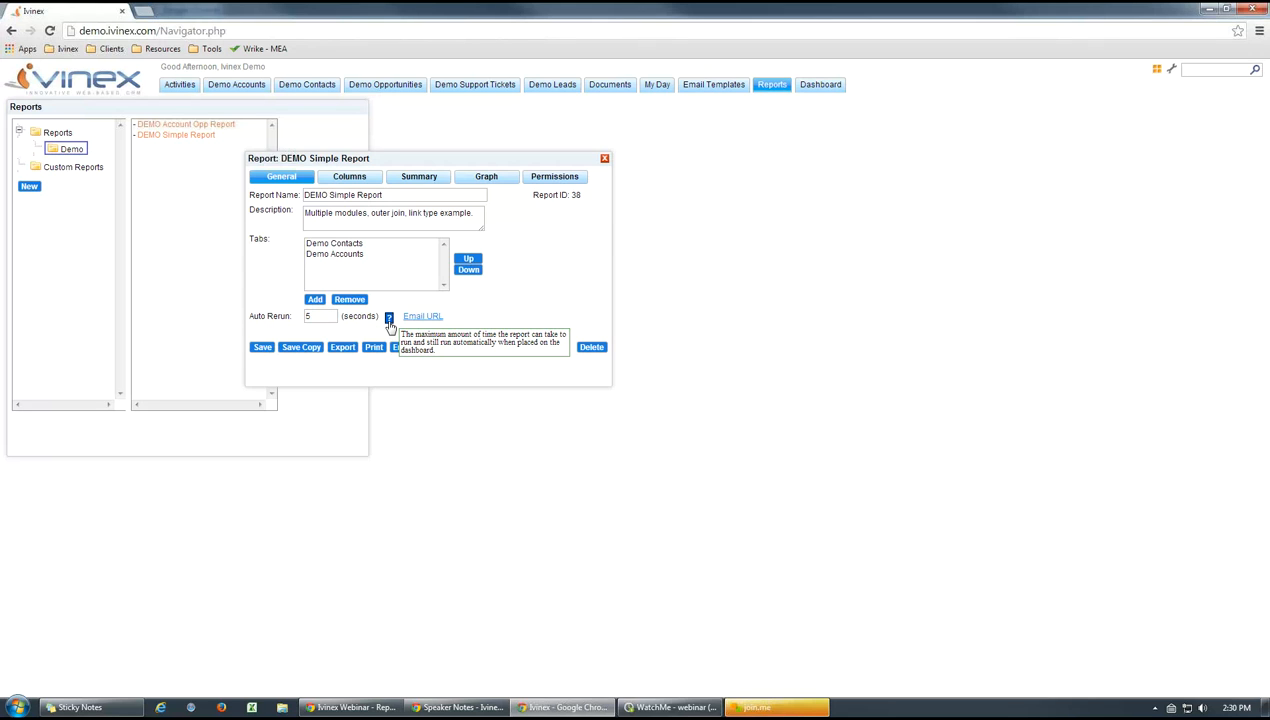
left_click(604, 161)
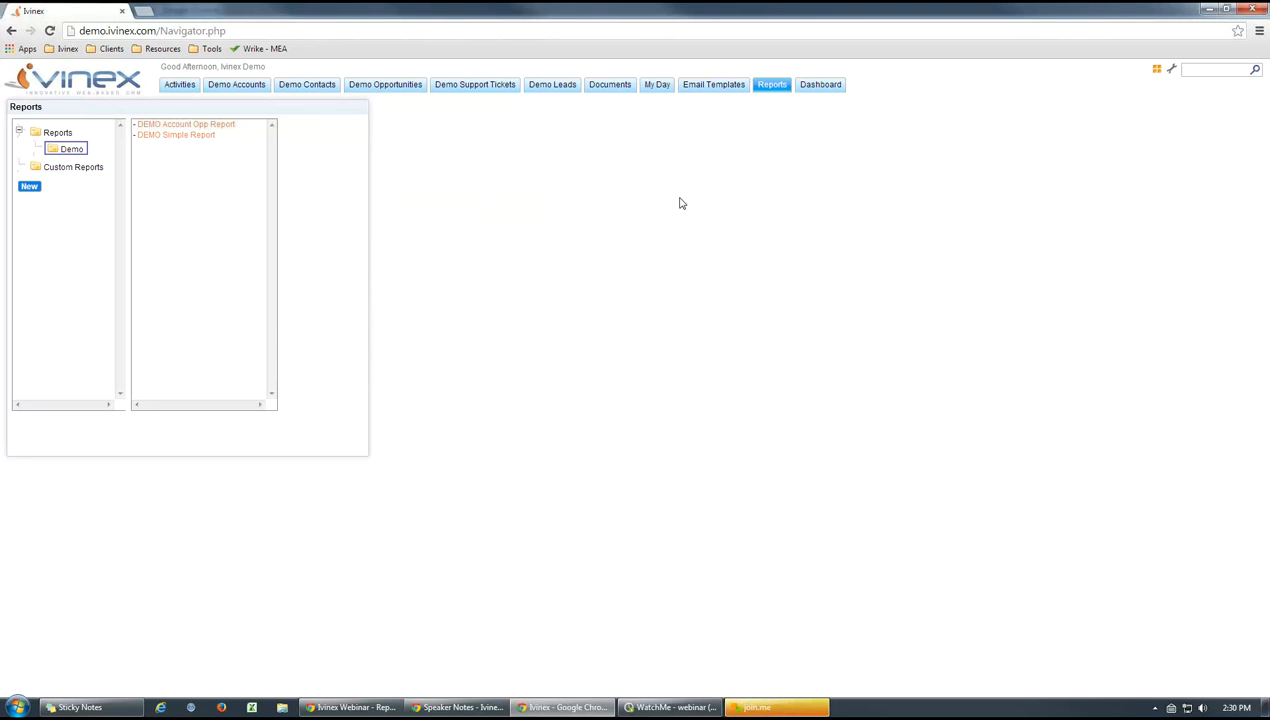
Reload the dashboard and nudge DEMO Account Opp Report's Table Data panel into line beneath the graph
left_click(806, 88)
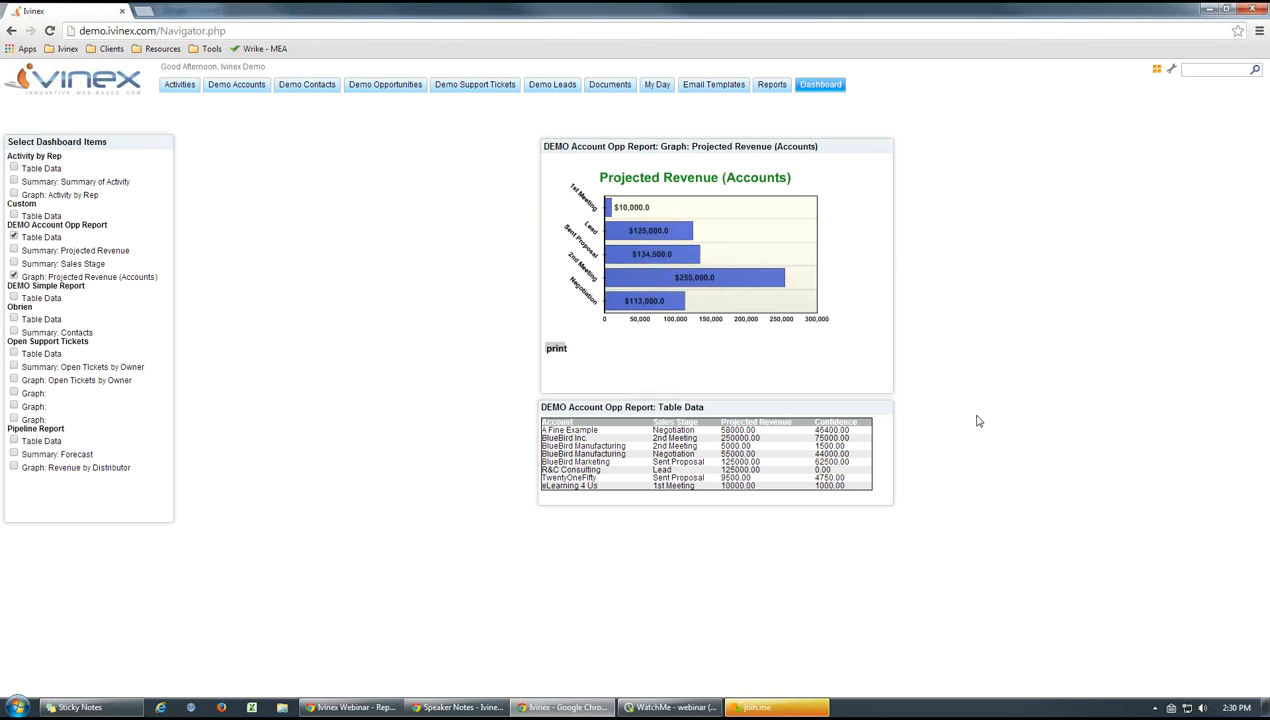
left_click(816, 90)
left_click_drag(686, 408, 688, 407)
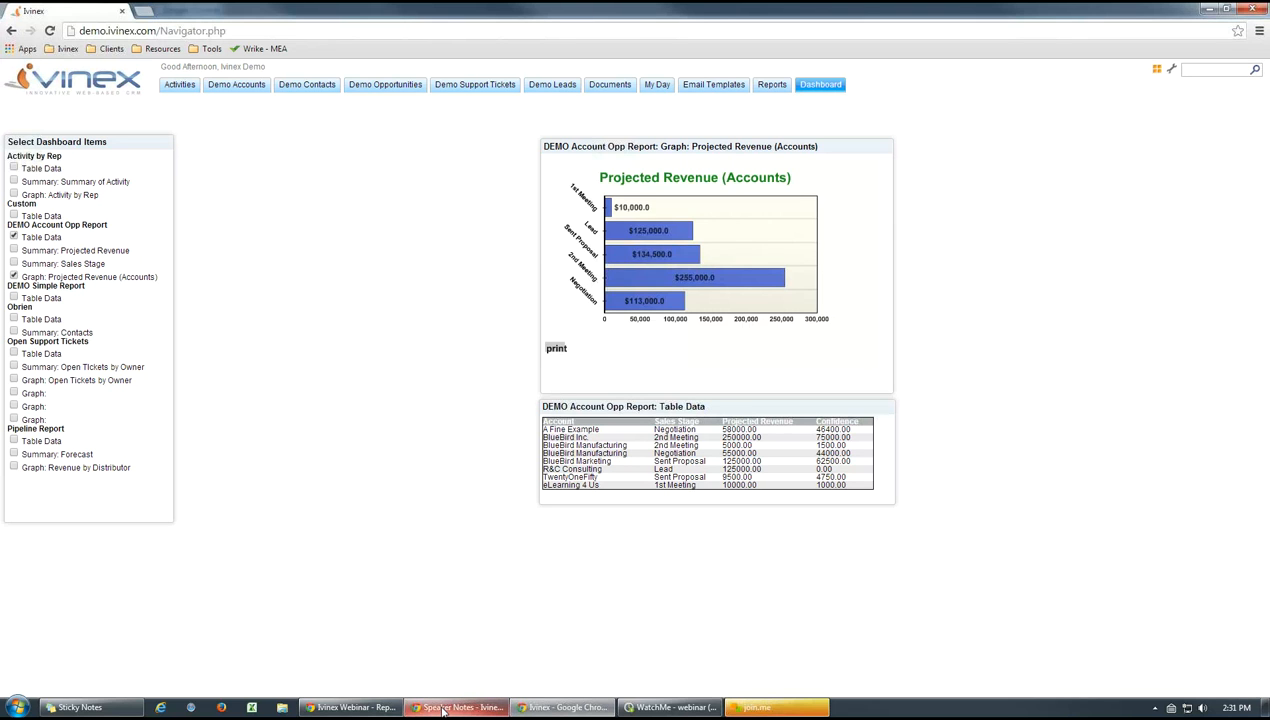
Switch to the Ivinex Webinar presentation and advance to the "Webinar Notification / Feedback" slide
left_click(362, 707)
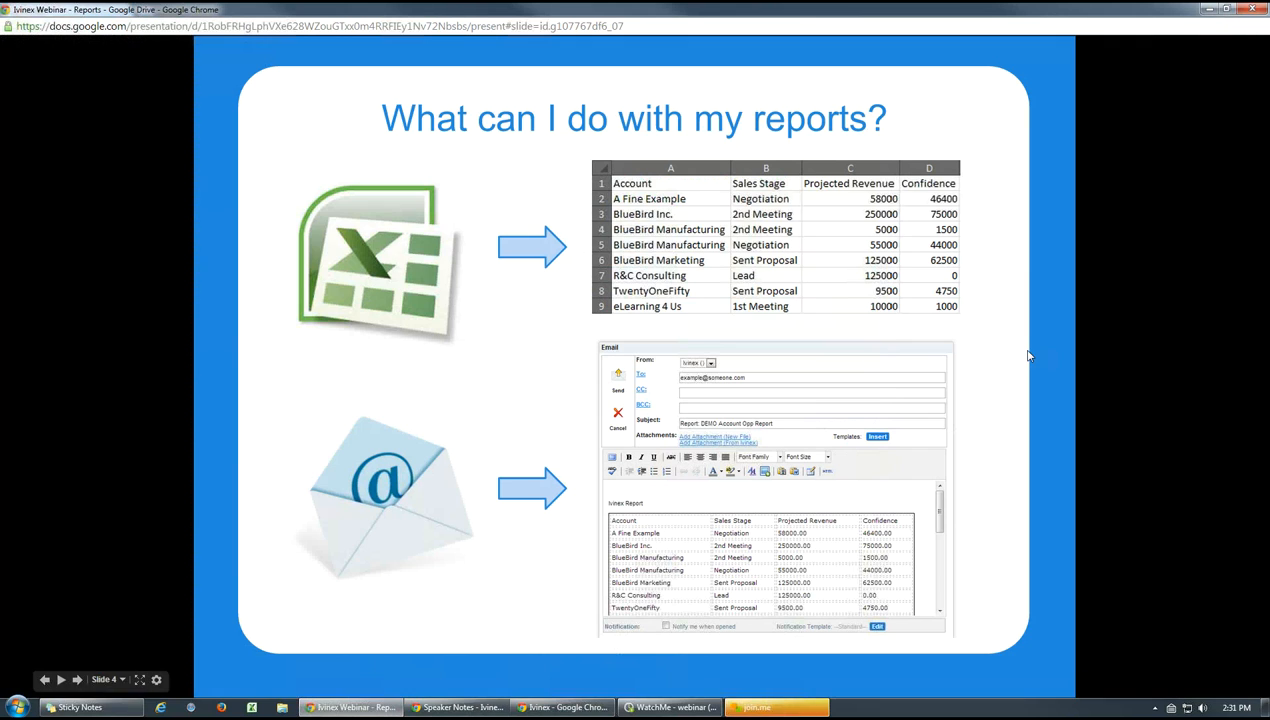
left_click(1029, 355)
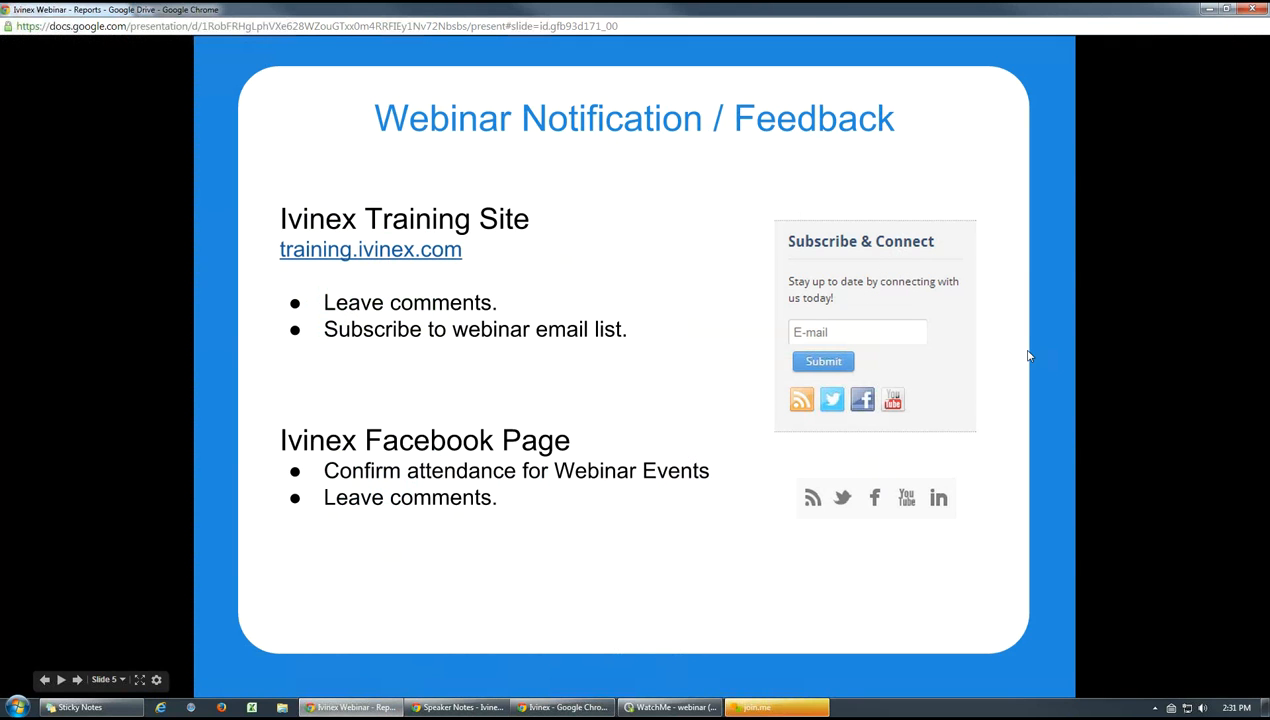